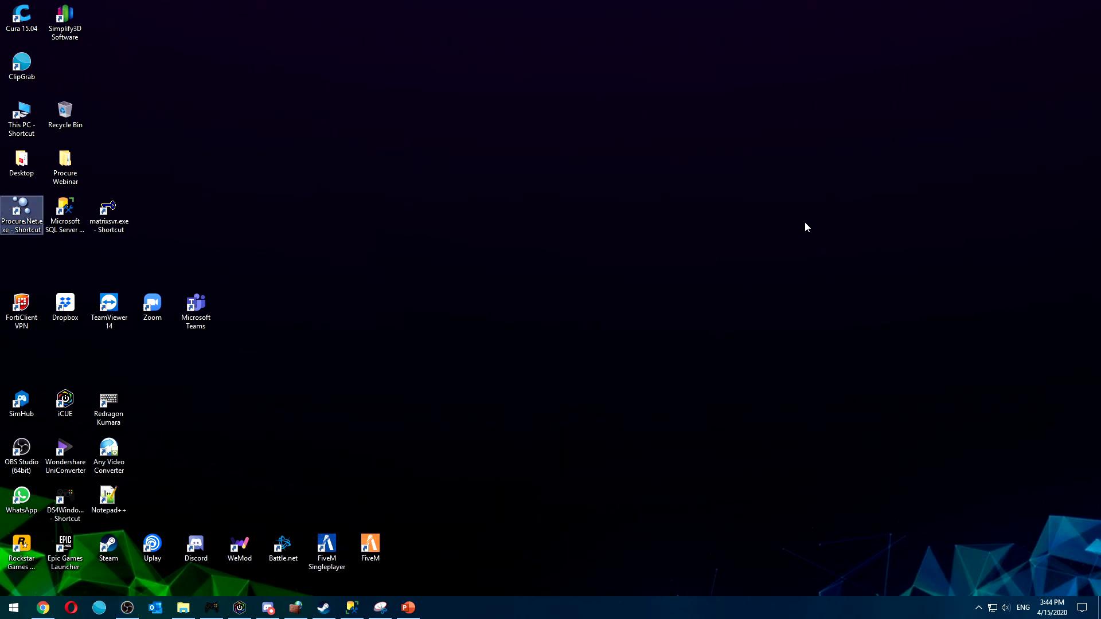
# - Launch Procure.Net and log in as the preselected user with the account password
pyautogui.press('Return')
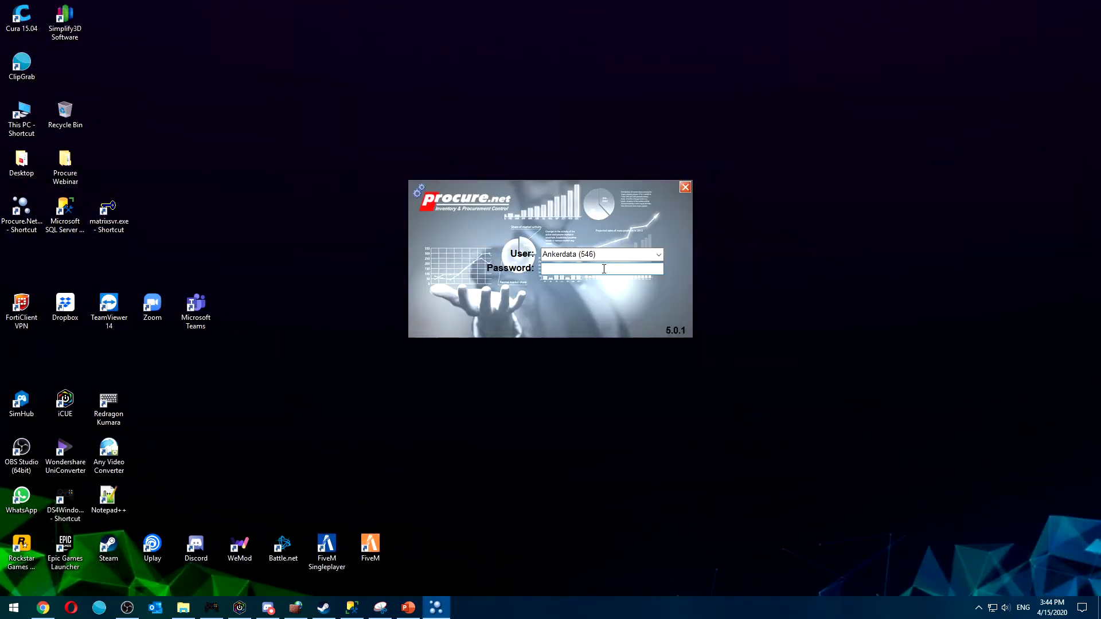
pyautogui.press('Return')
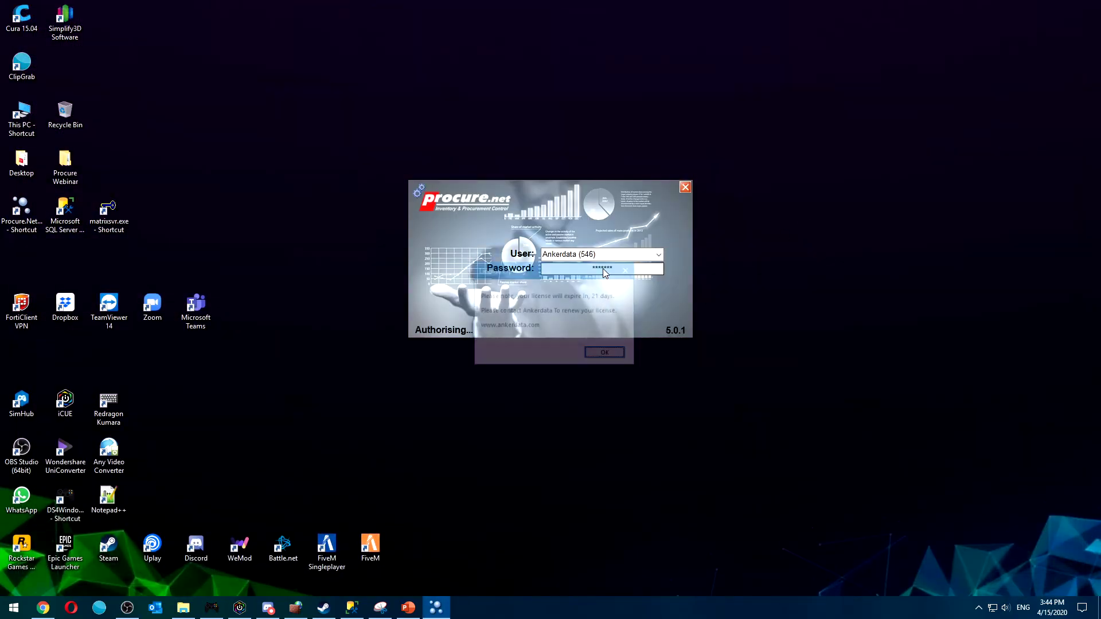
pyautogui.press('Return')
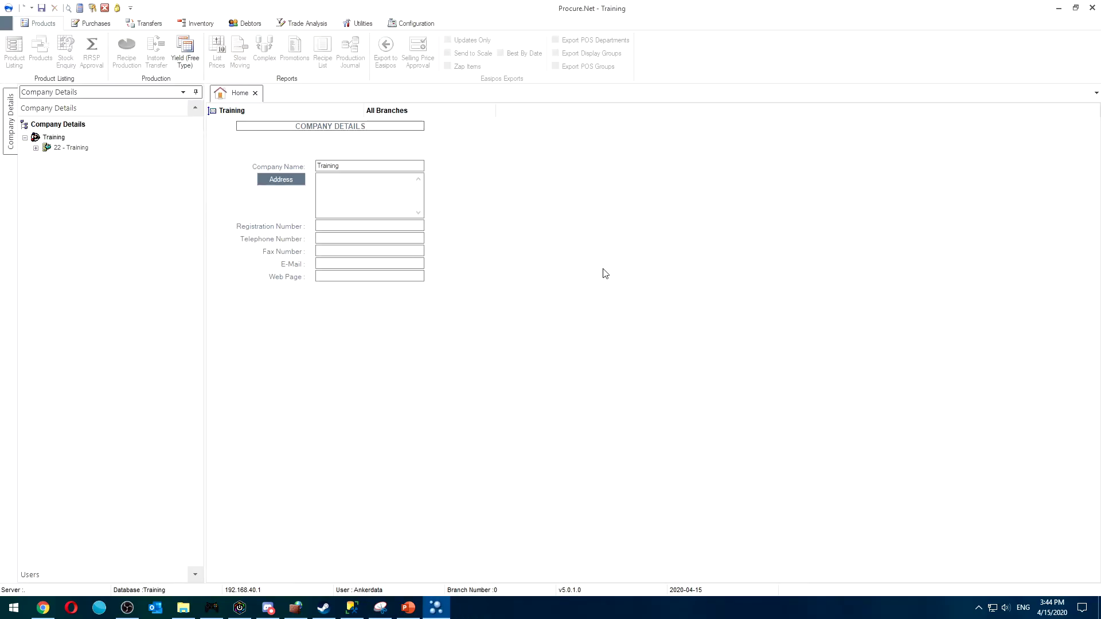
# - Start a new stock count for cost centre 1 - Training Main Store in branch 22 - Training
pyautogui.click(72, 148)
pyautogui.click(84, 161)
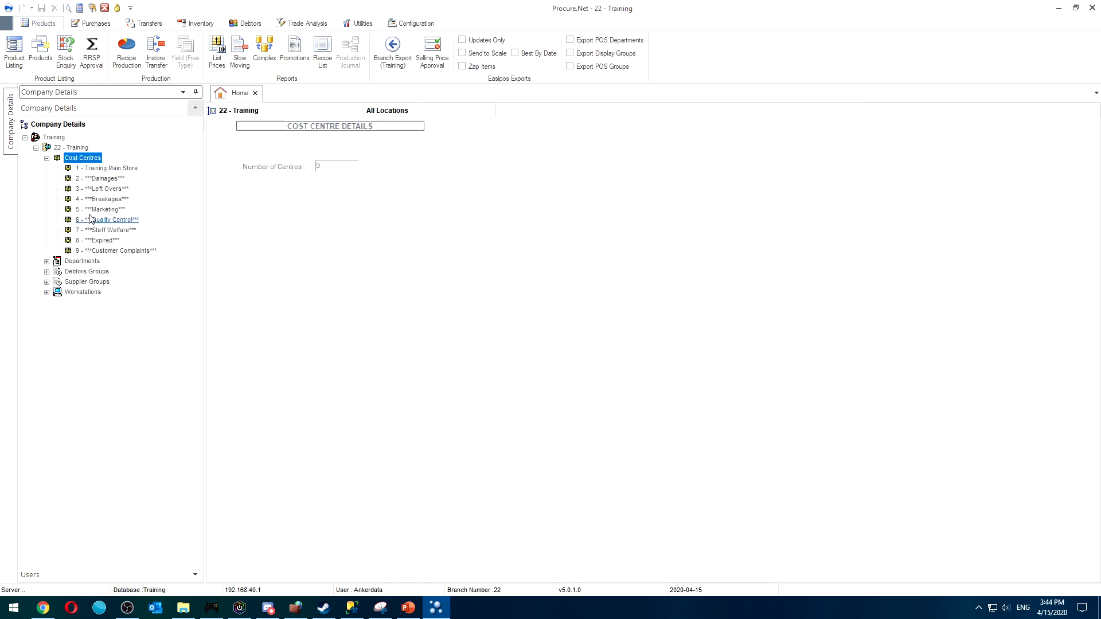
pyautogui.click(106, 169)
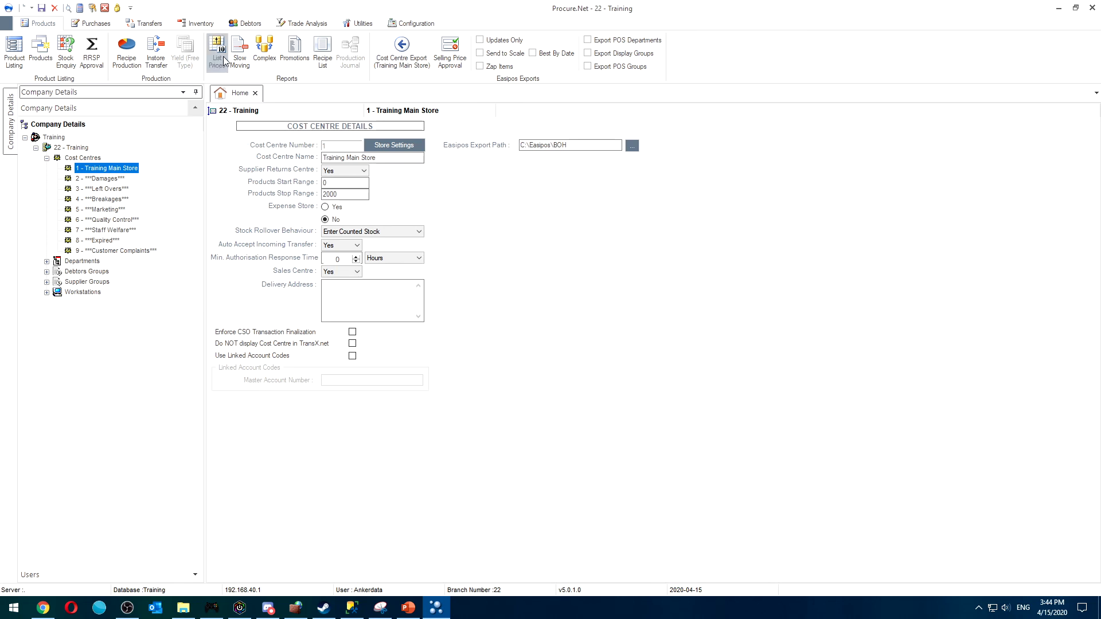
pyautogui.click(201, 23)
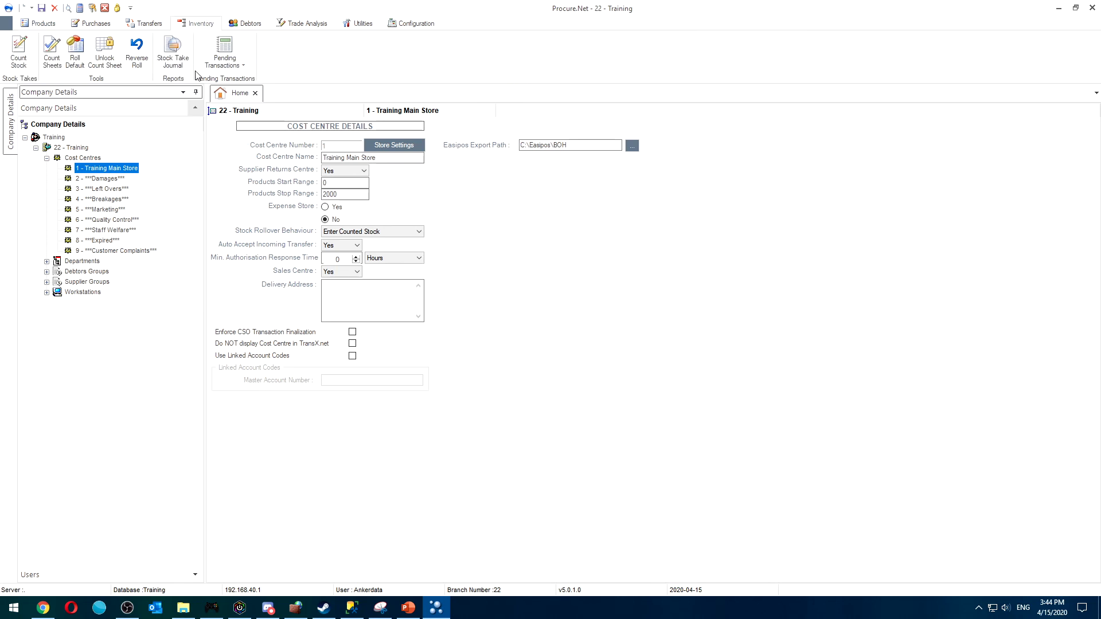
pyautogui.click(17, 54)
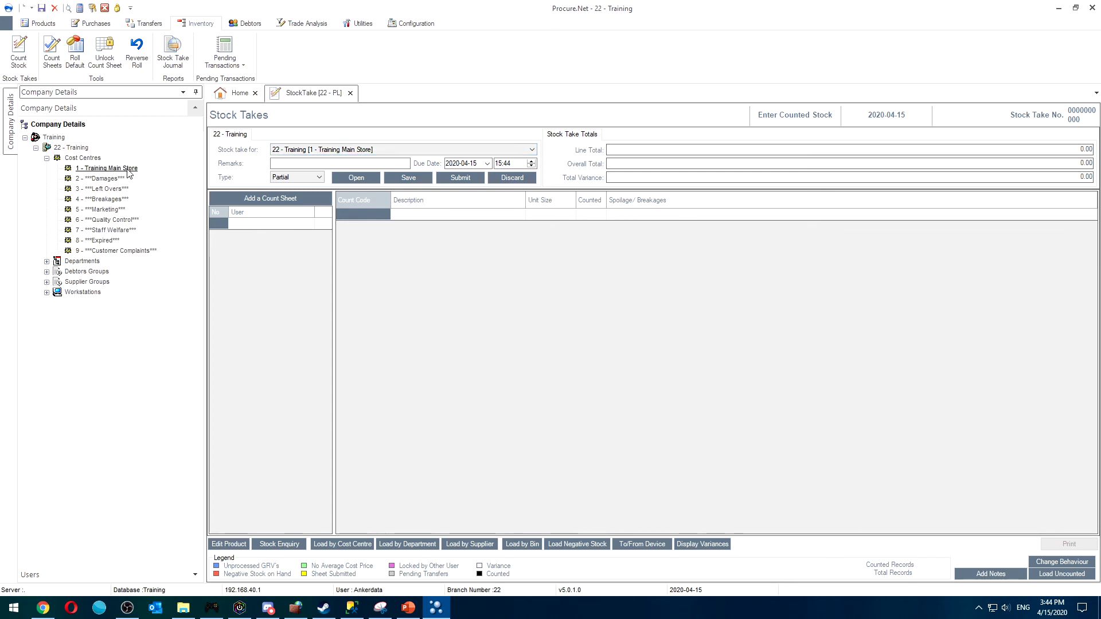
# - Enter "Online Training video 1" as the stock take's remarks and choose Partial as its type
pyautogui.click(284, 163)
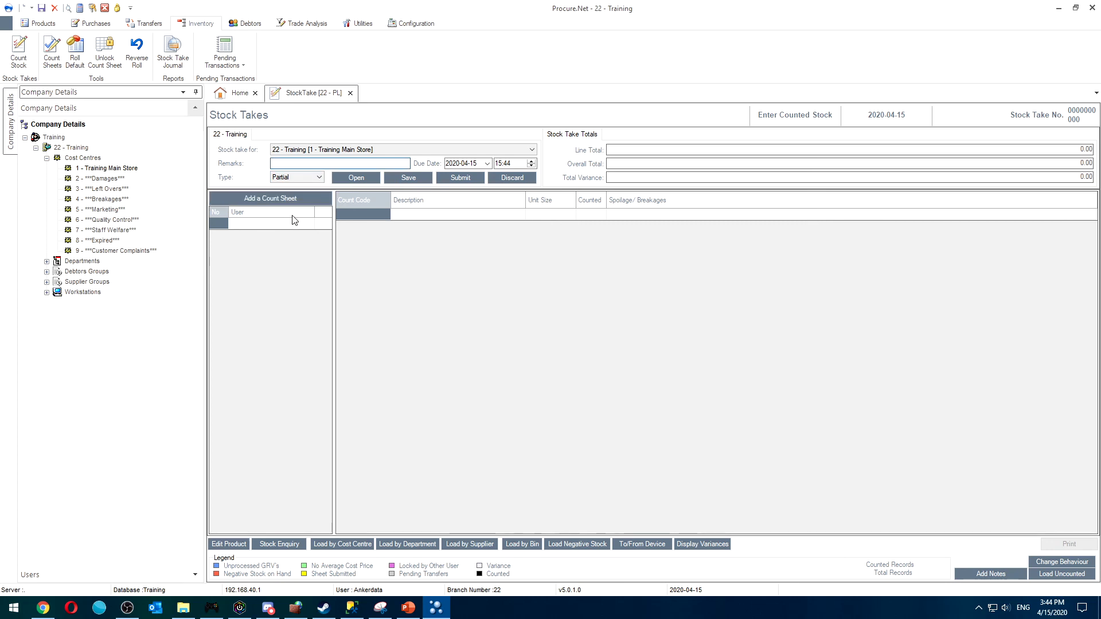
pyautogui.write('Online Tr')
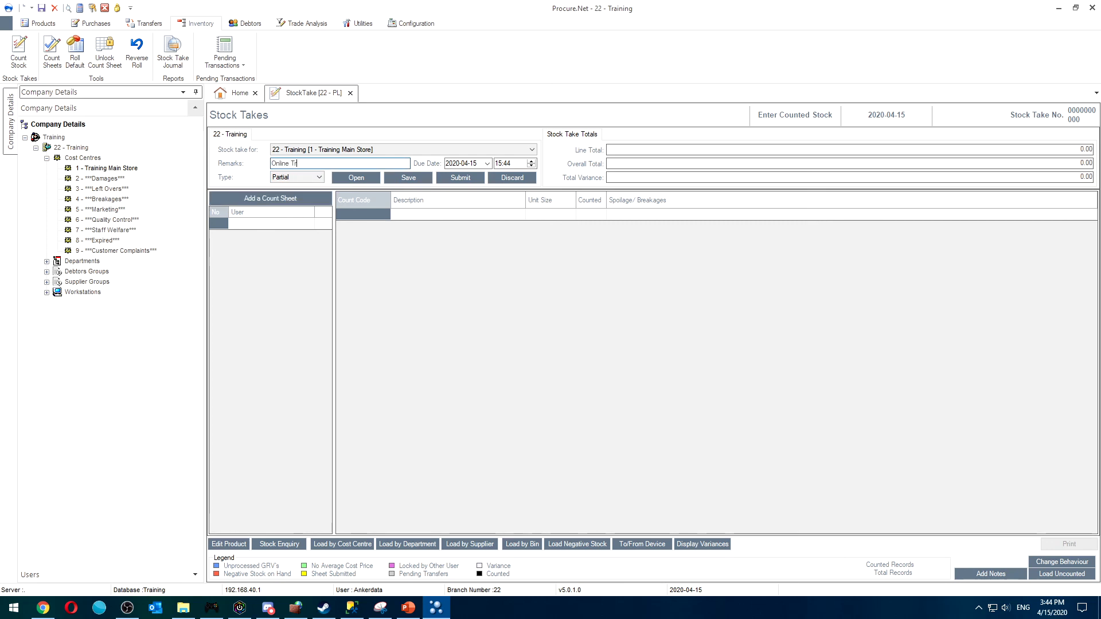
pyautogui.write('aining')
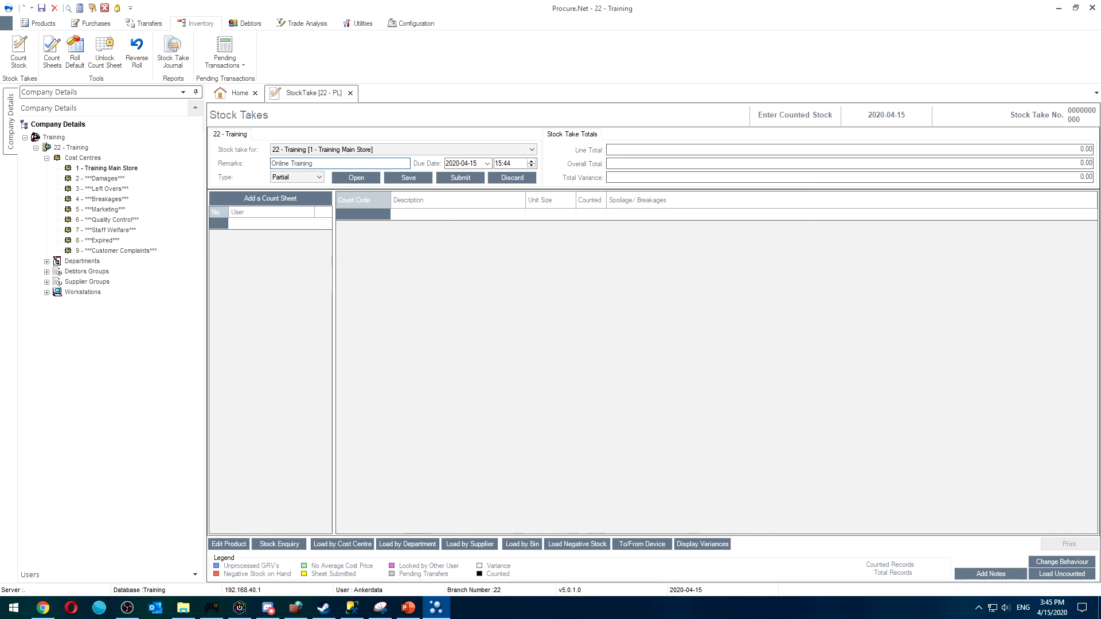
pyautogui.write(' video 1')
pyautogui.click(314, 180)
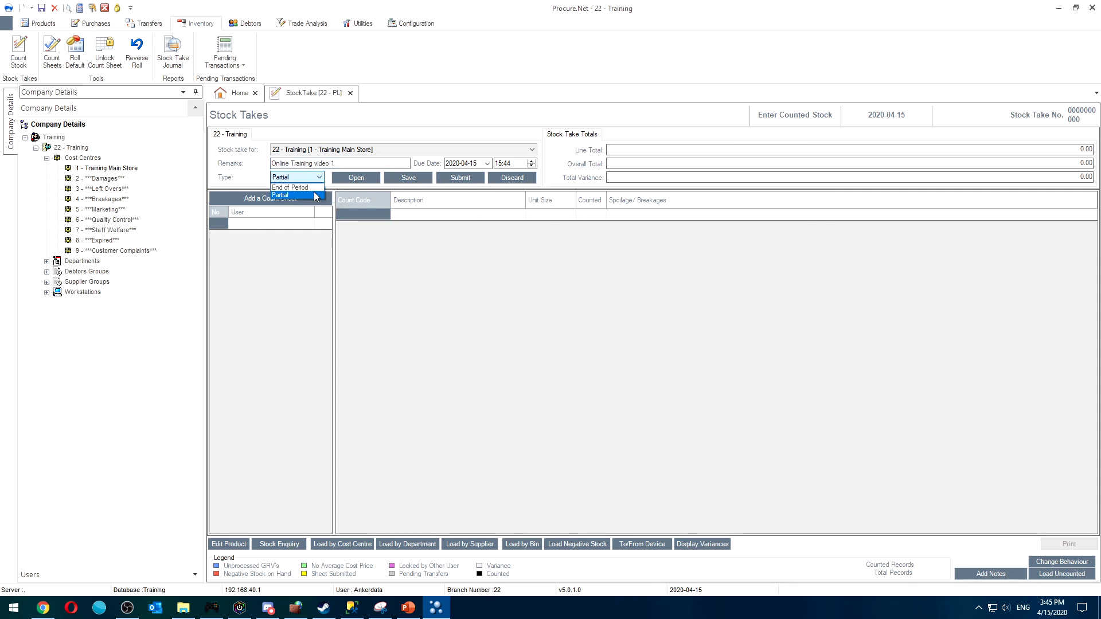
pyautogui.click(314, 193)
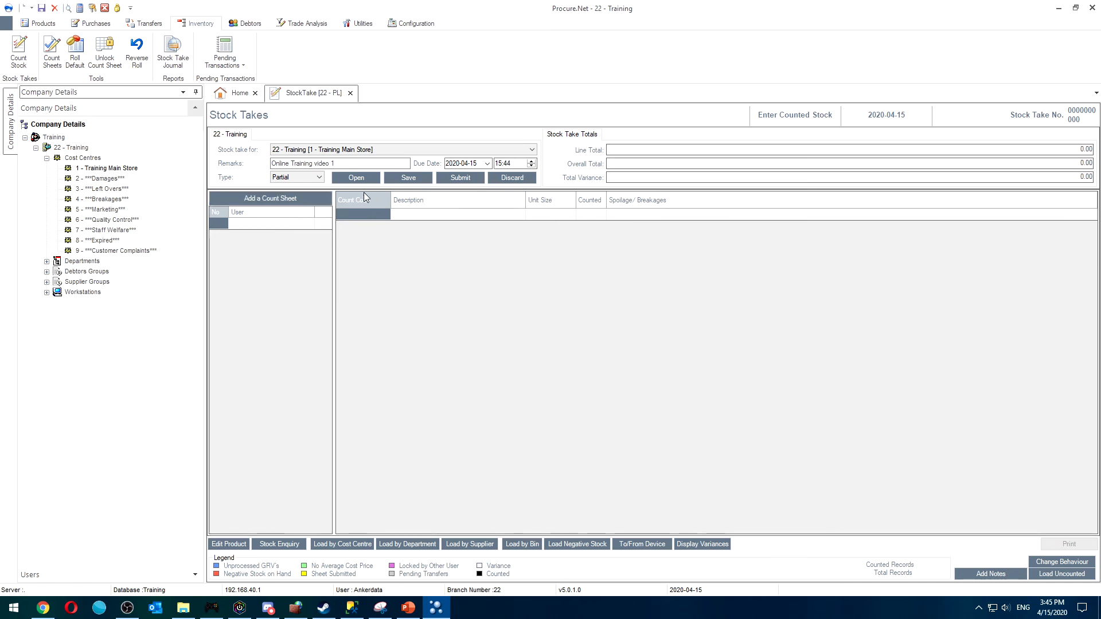
# - Add a count sheet to the stock take for an other user named "Beverage"
pyautogui.click(280, 198)
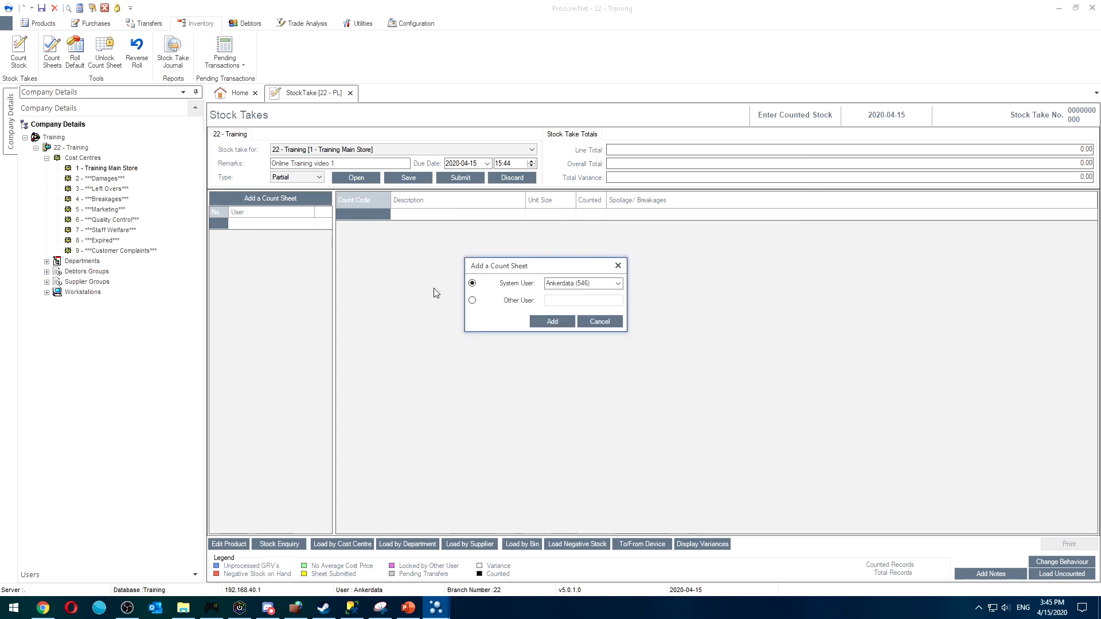
pyautogui.click(591, 284)
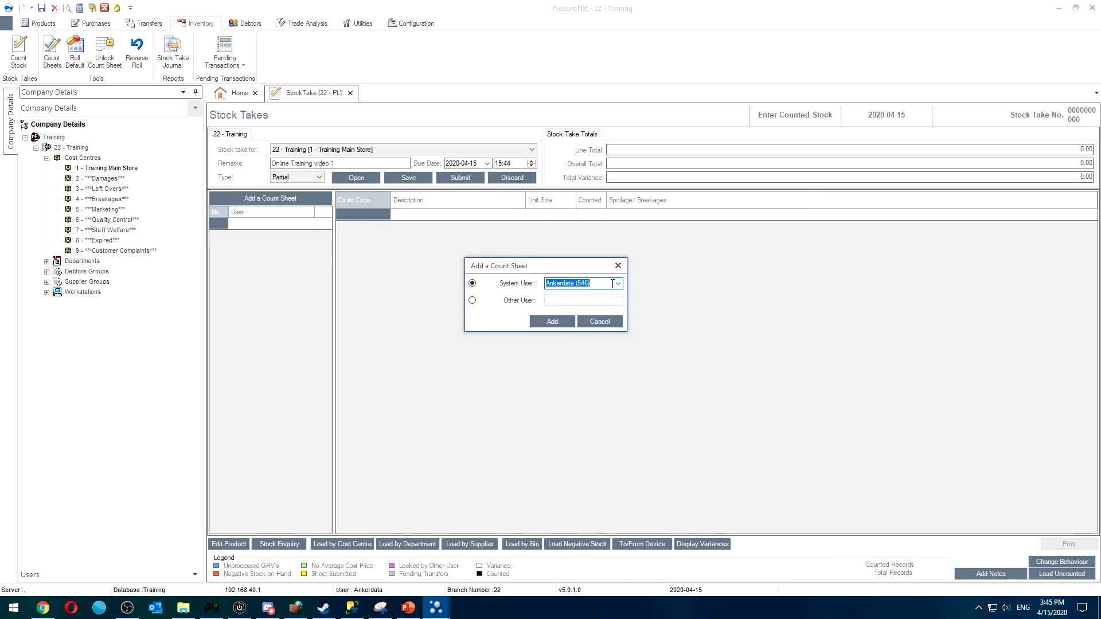
pyautogui.click(618, 283)
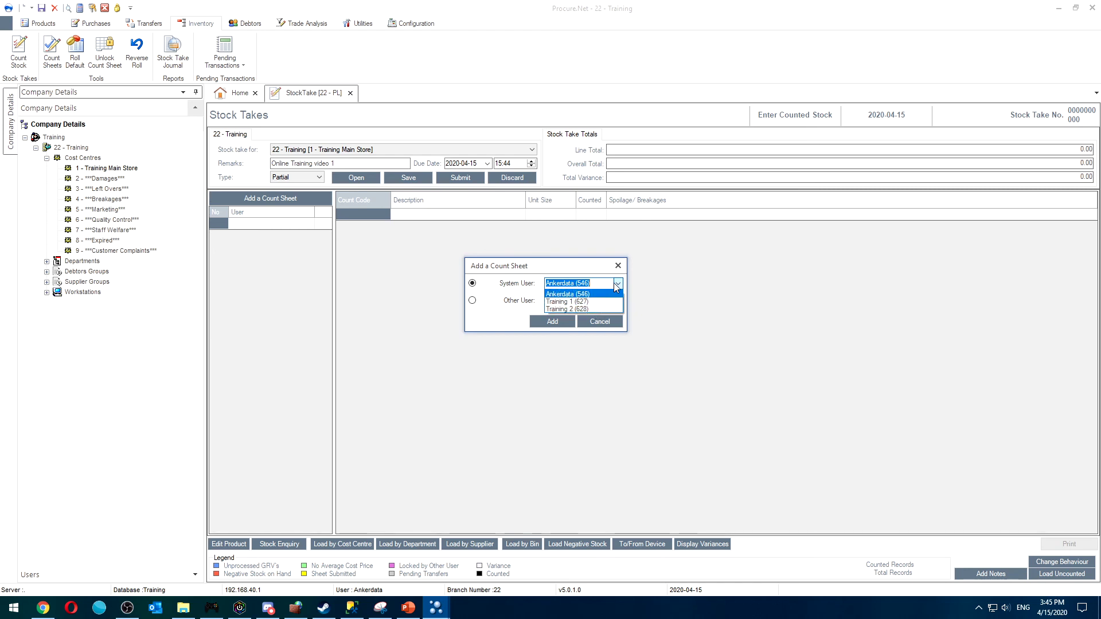
pyautogui.click(614, 283)
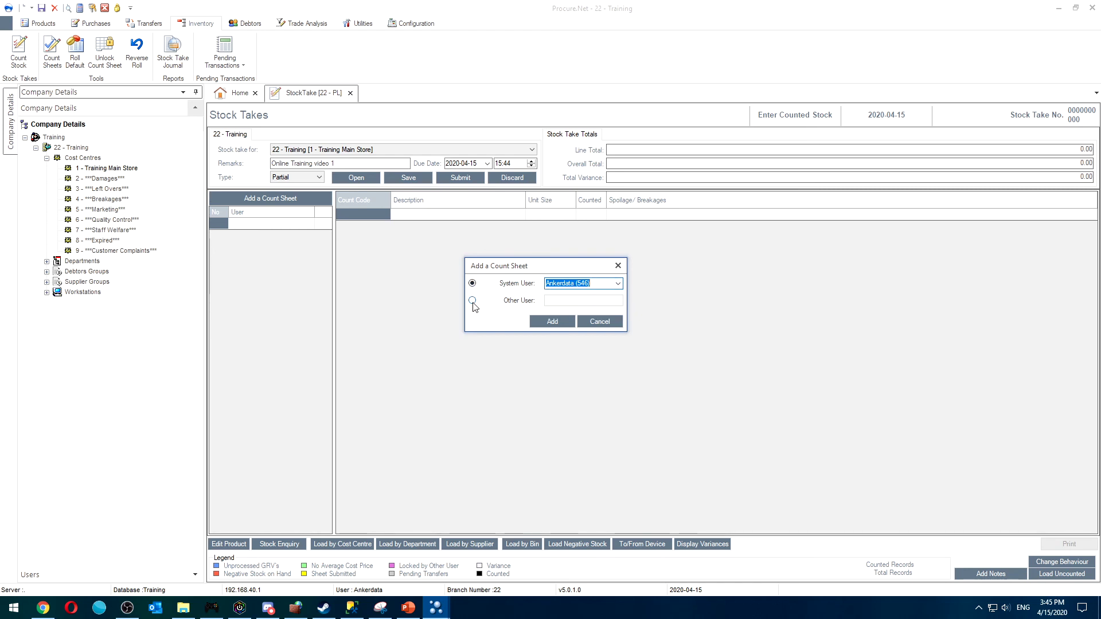
pyautogui.click(472, 301)
pyautogui.click(569, 300)
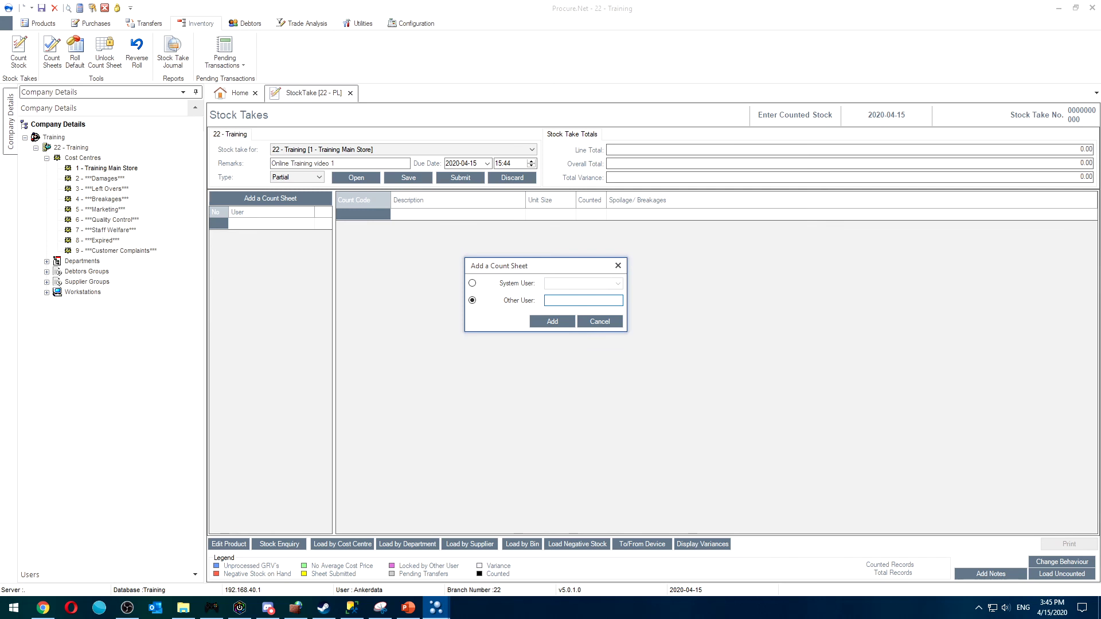
pyautogui.hotkey('alt', 'Tab')
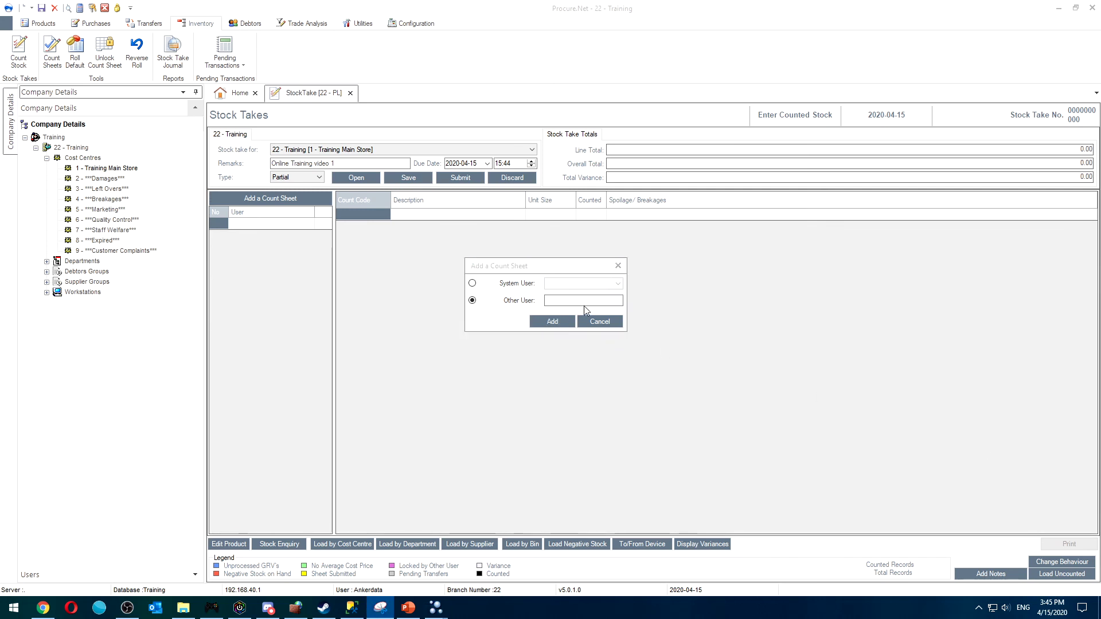
pyautogui.click(583, 301)
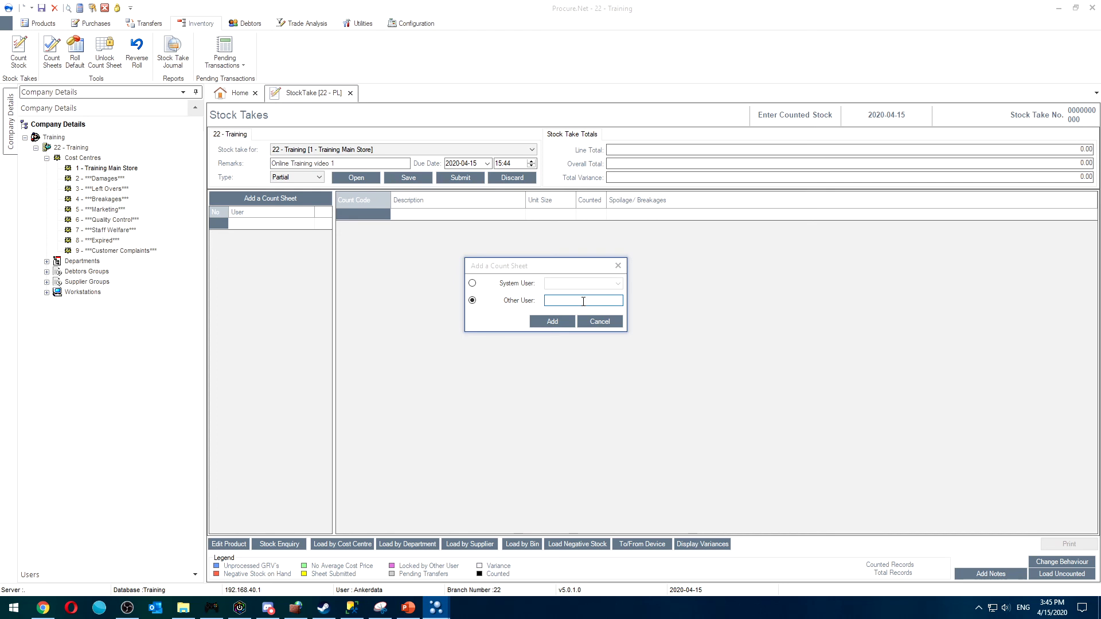
pyautogui.write('Beverage')
pyautogui.click(545, 322)
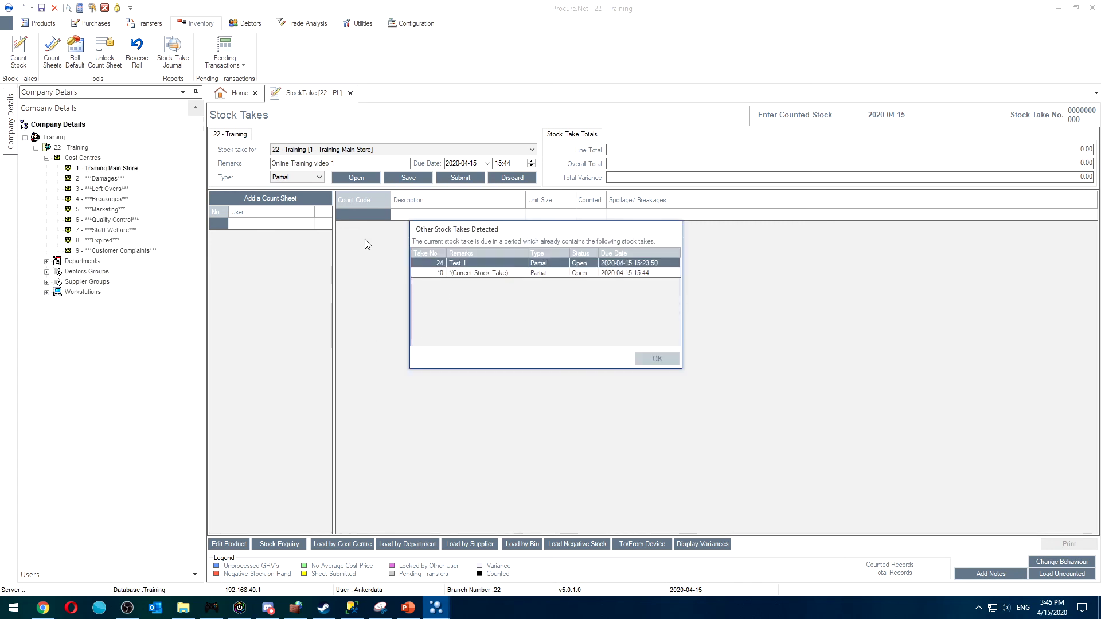
pyautogui.click(654, 358)
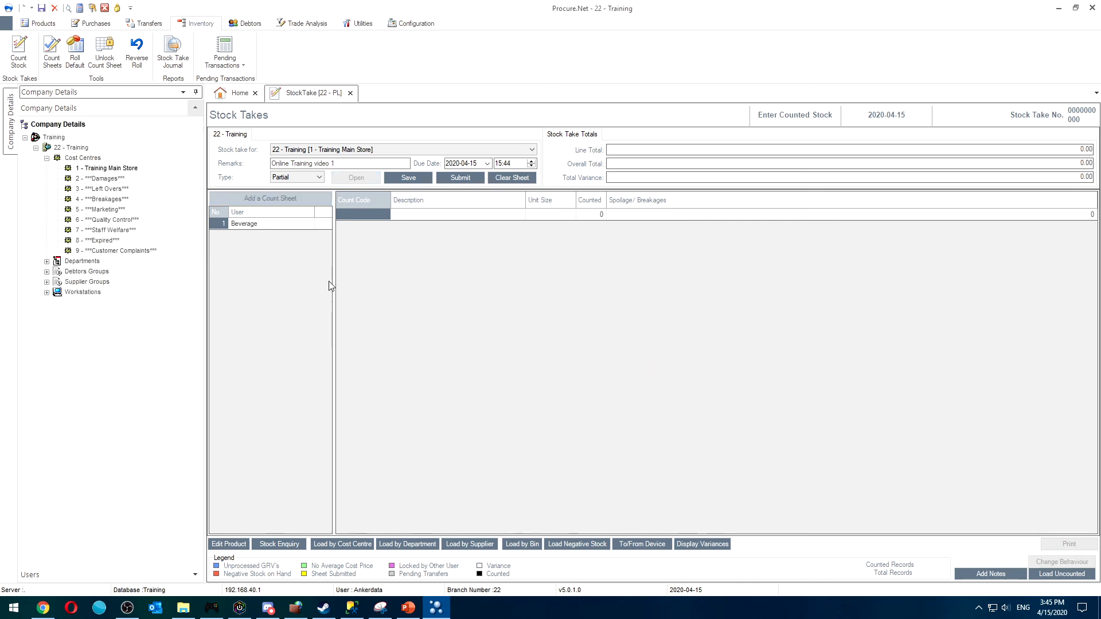
# - Load the BV - Beverages department into the Beverage count sheet, including items with 0 stock on hand
pyautogui.click(249, 224)
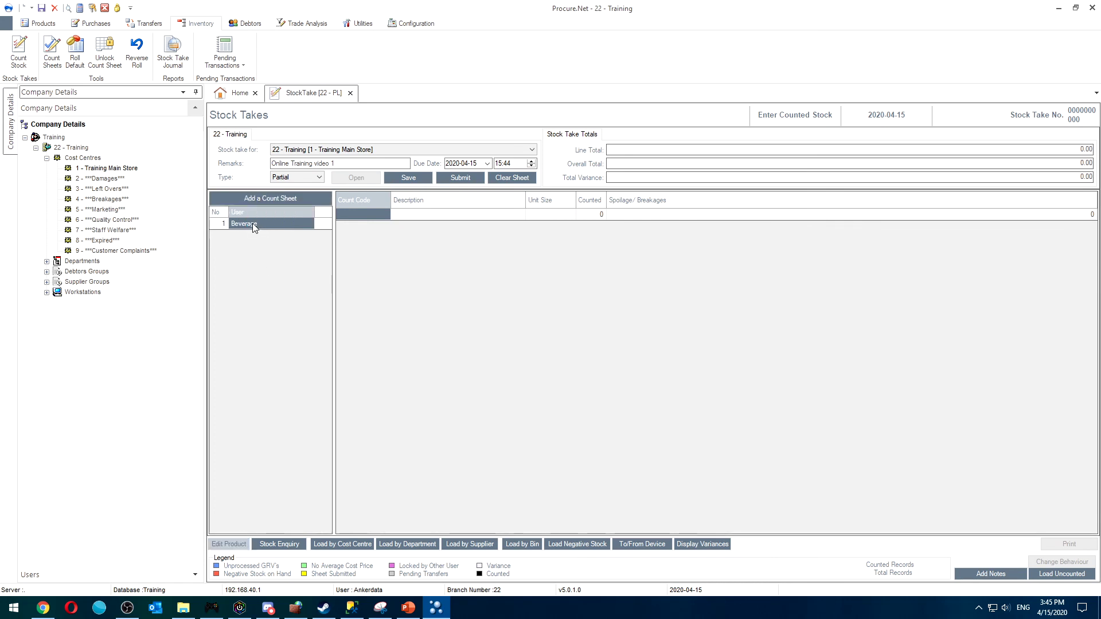
pyautogui.click(399, 543)
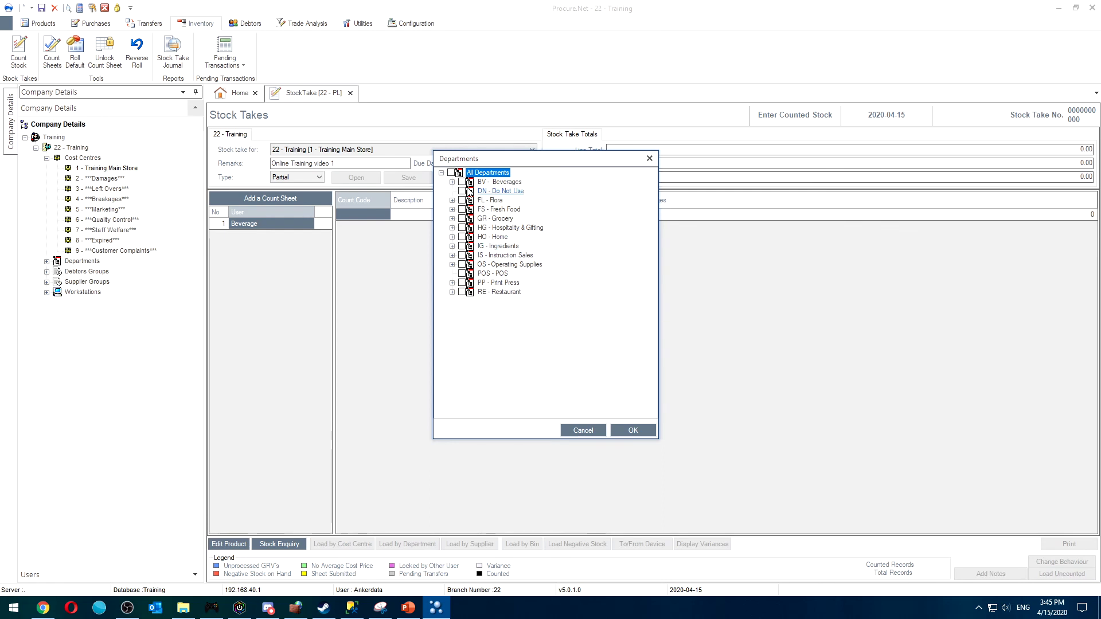
pyautogui.click(463, 182)
pyautogui.click(621, 431)
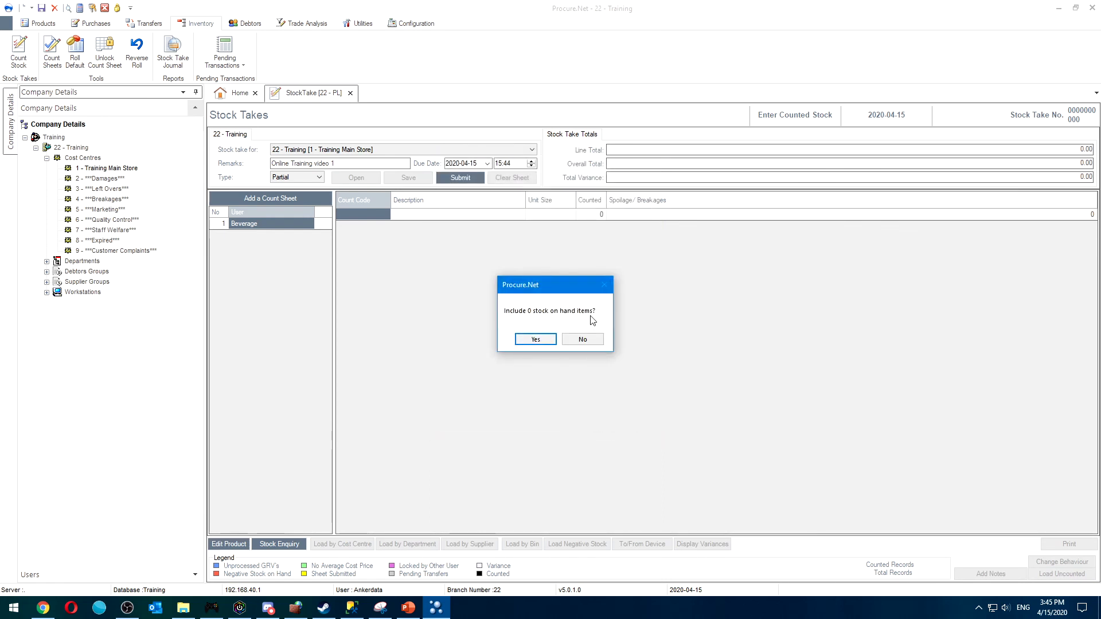
pyautogui.click(534, 339)
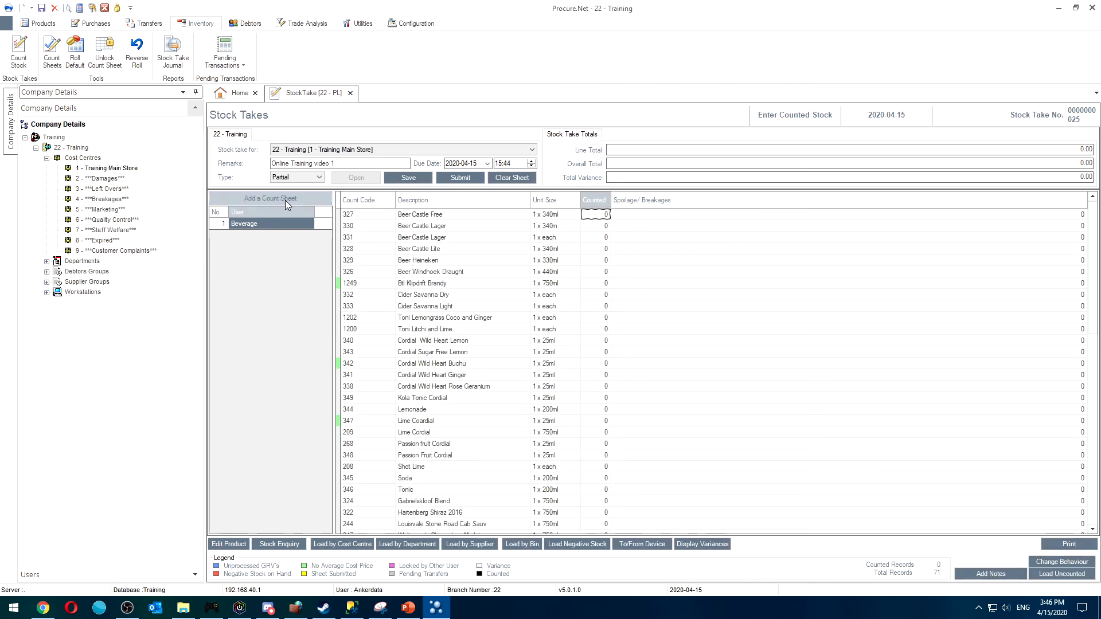
# - Add a second count sheet for an other user named "Fresh Food"
pyautogui.click(284, 200)
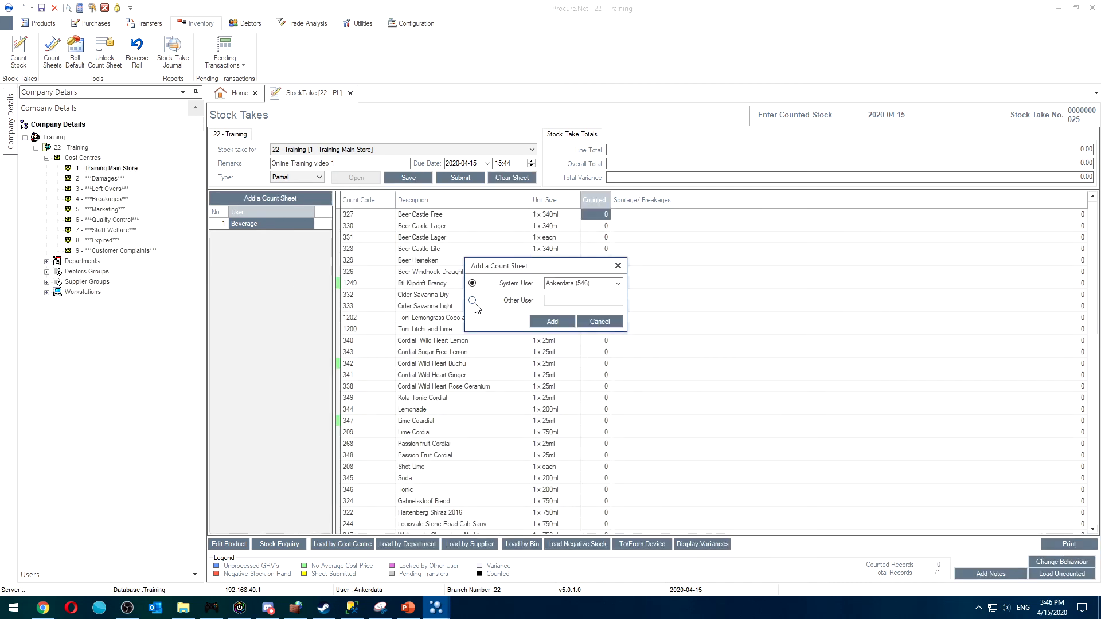
pyautogui.click(472, 301)
pyautogui.click(556, 300)
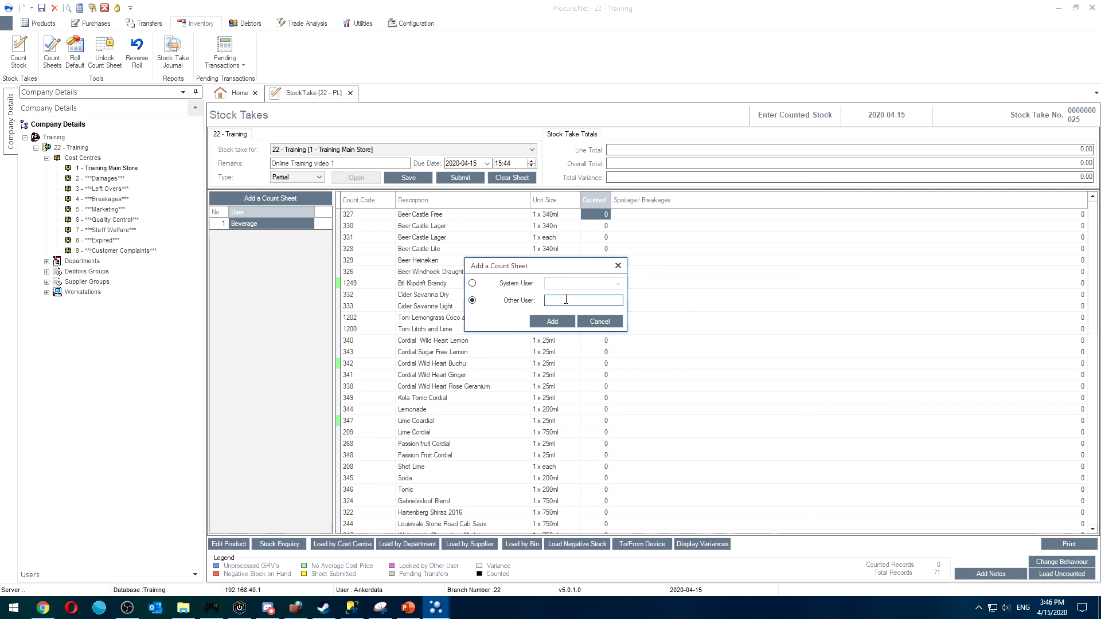
pyautogui.write('Fresh Food')
pyautogui.click(552, 321)
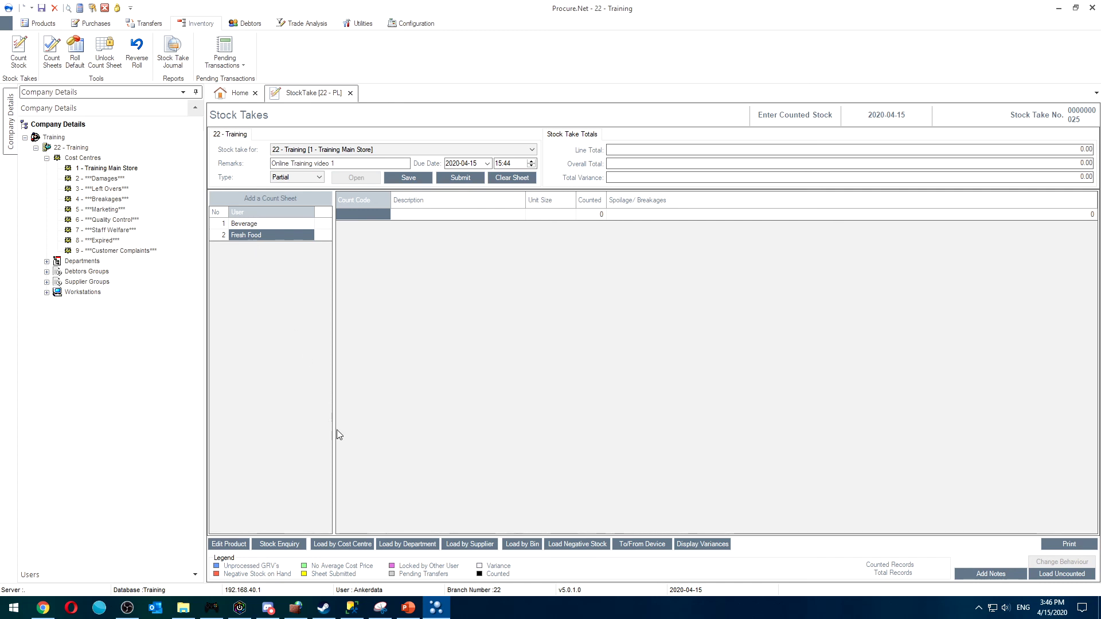
# - Load the FS - Fresh Food department into the Fresh Food count sheet, including items with 0 stock on hand
pyautogui.click(407, 544)
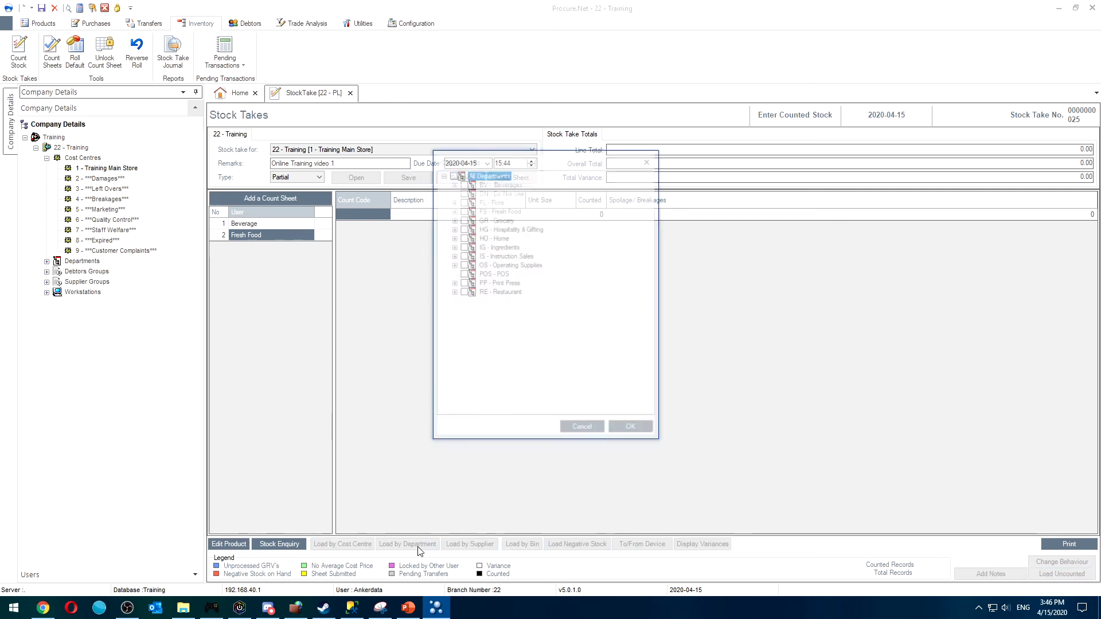
pyautogui.click(462, 210)
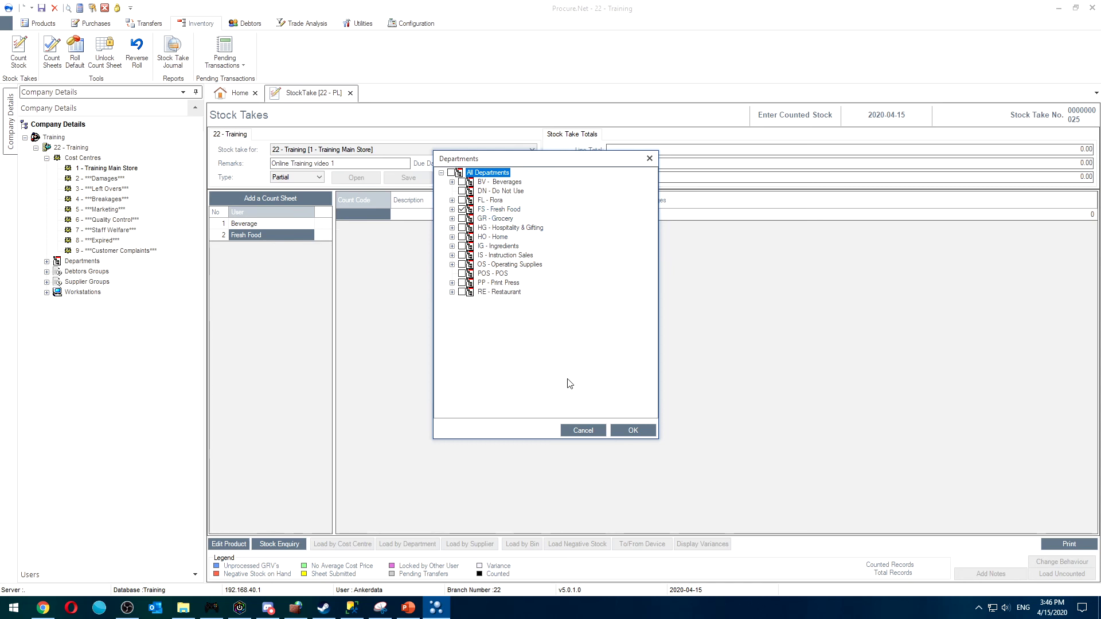
pyautogui.click(633, 430)
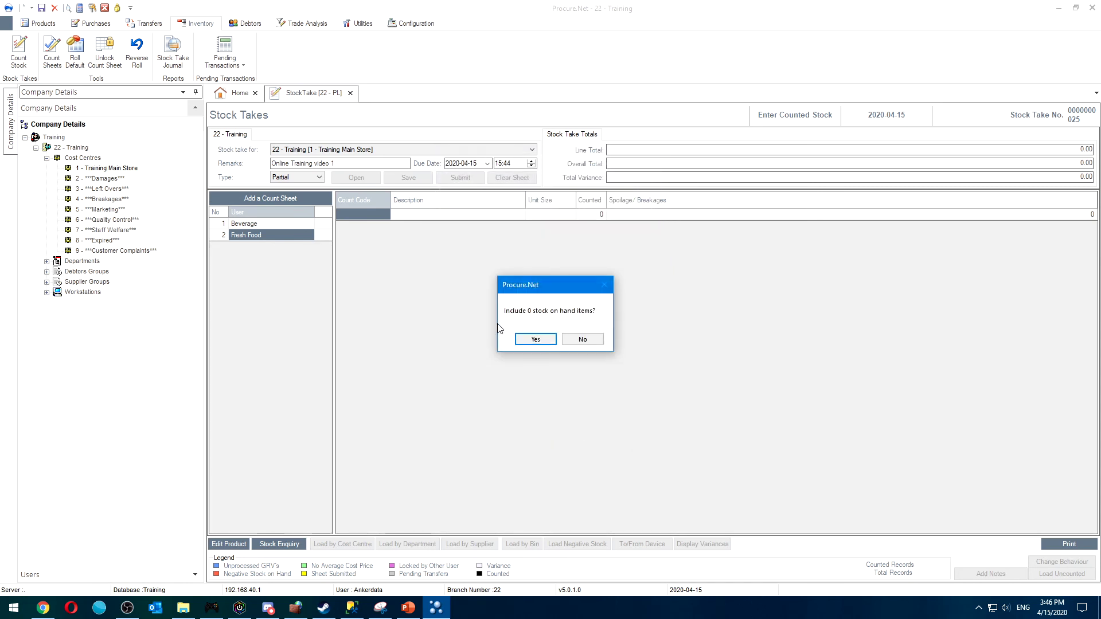
pyautogui.click(532, 340)
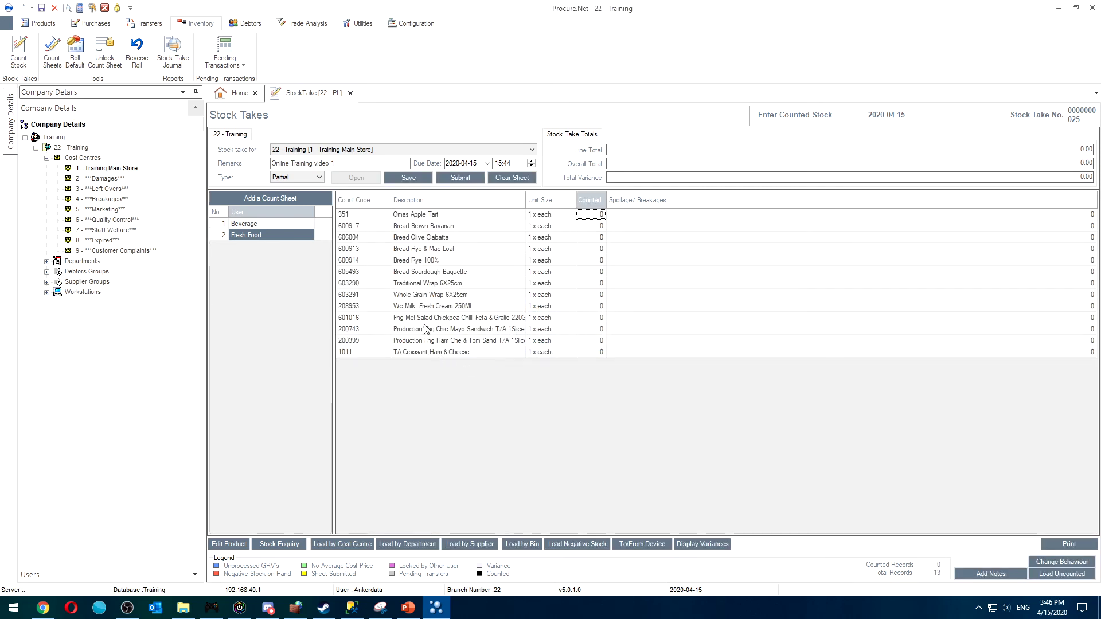
# - Add a third count sheet for an other user named "Hospitality and Gifting"
pyautogui.click(263, 201)
pyautogui.click(514, 299)
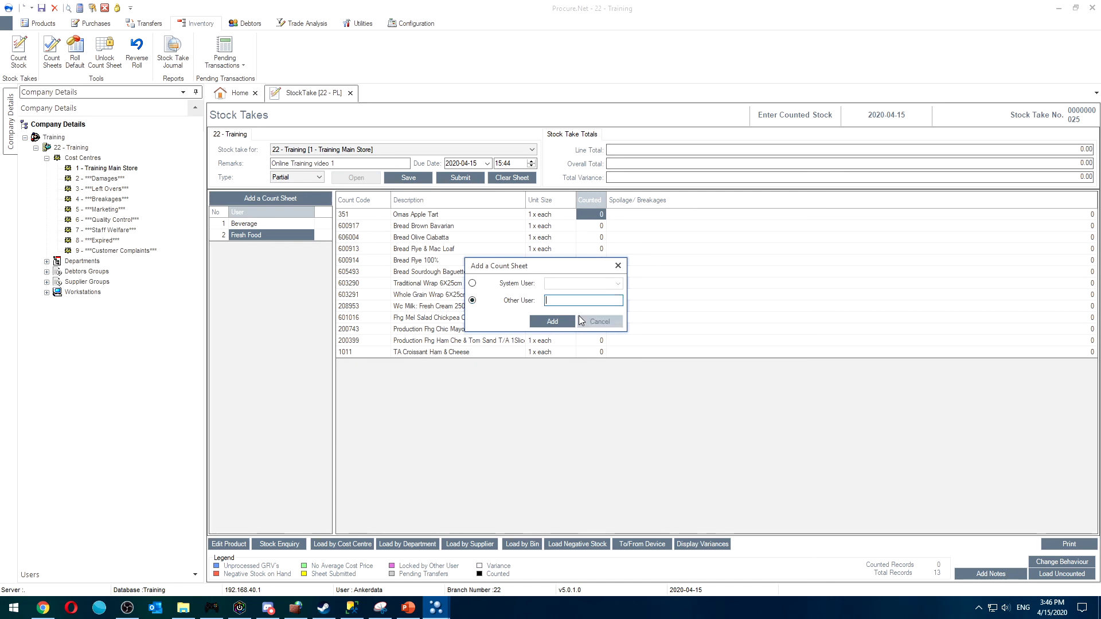
pyautogui.write('Hospital')
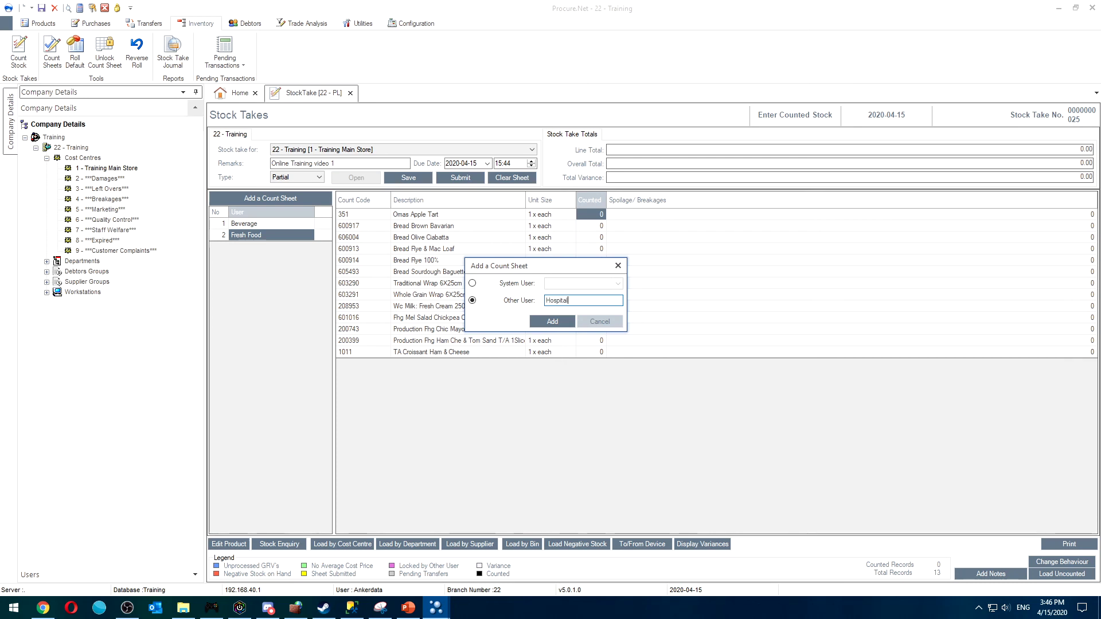
pyautogui.write('ity and Gifting')
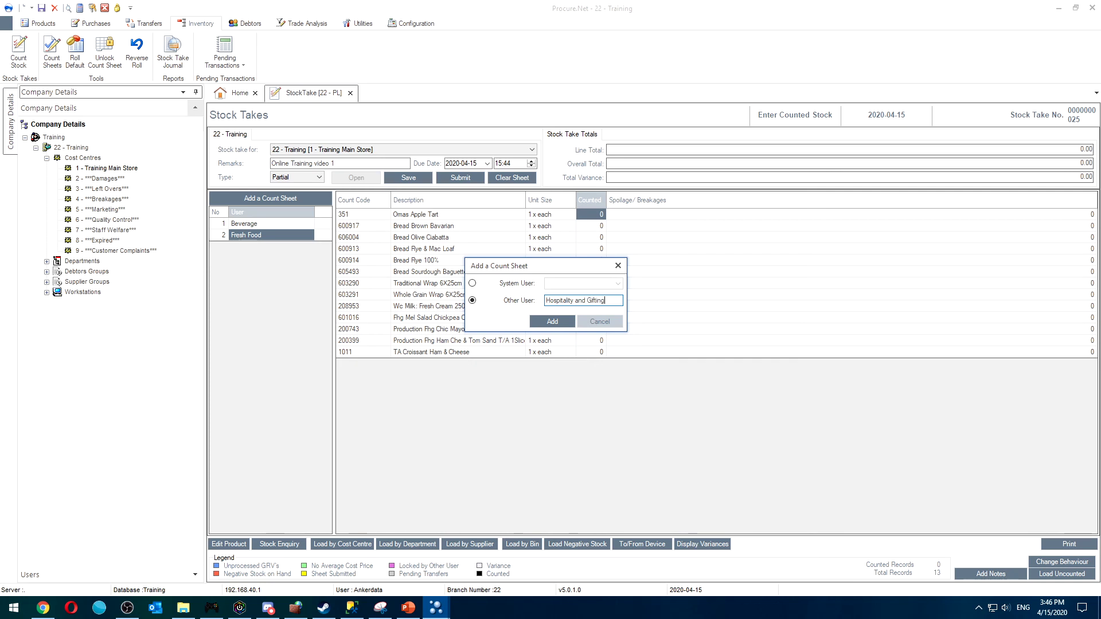
pyautogui.click(567, 322)
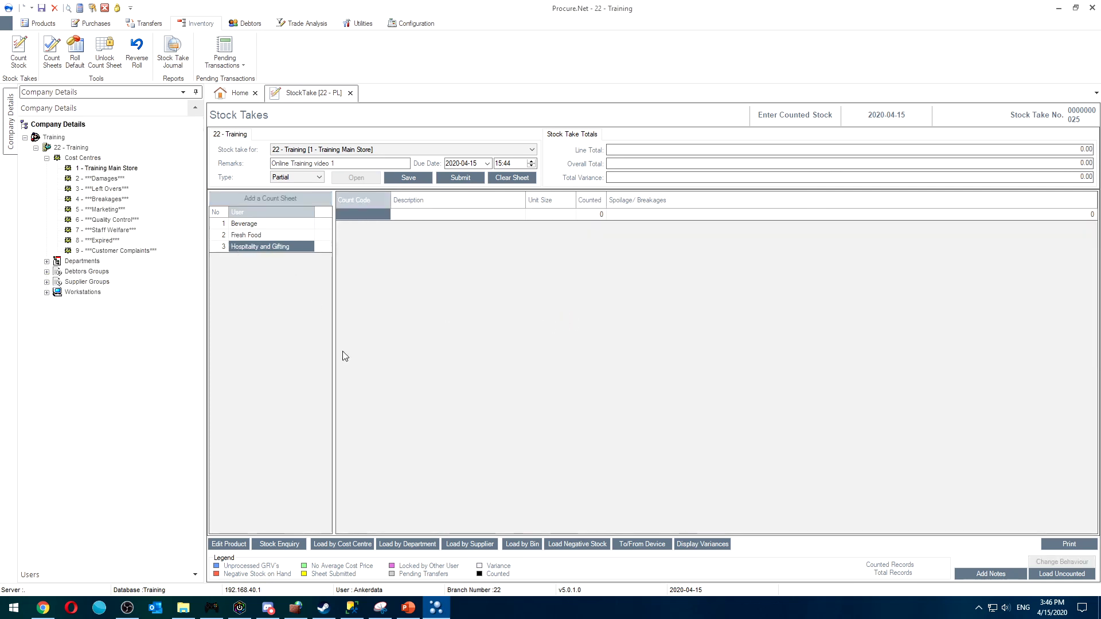
# - Load the HG - Hospitality & Gifting department into the Hospitality and Gifting count sheet, including items with 0 stock on hand
pyautogui.click(407, 544)
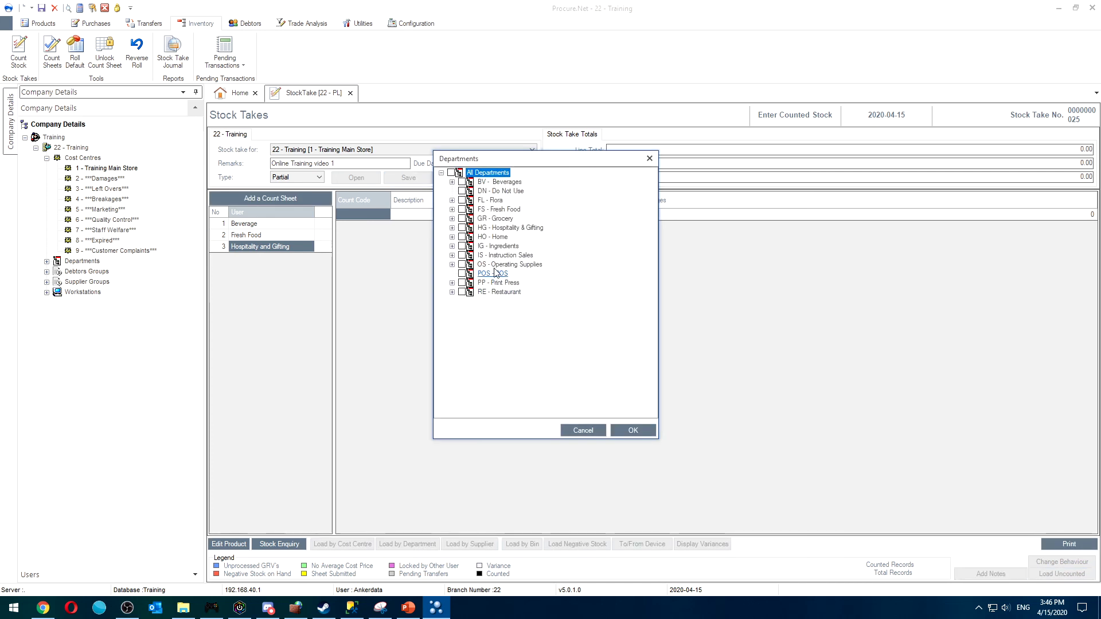
pyautogui.click(462, 228)
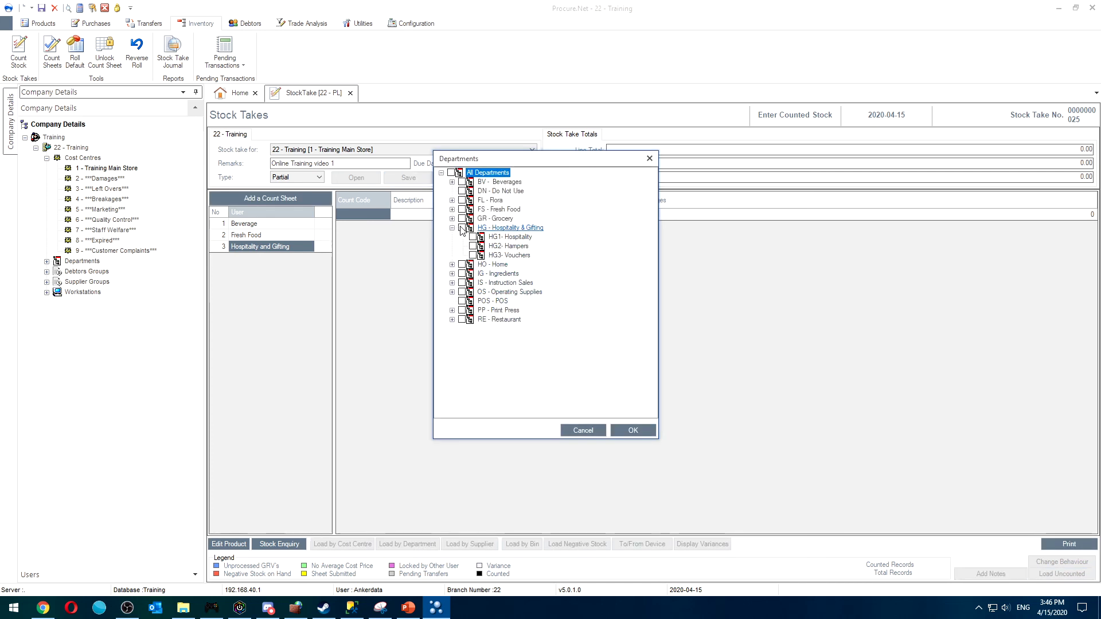
pyautogui.click(615, 427)
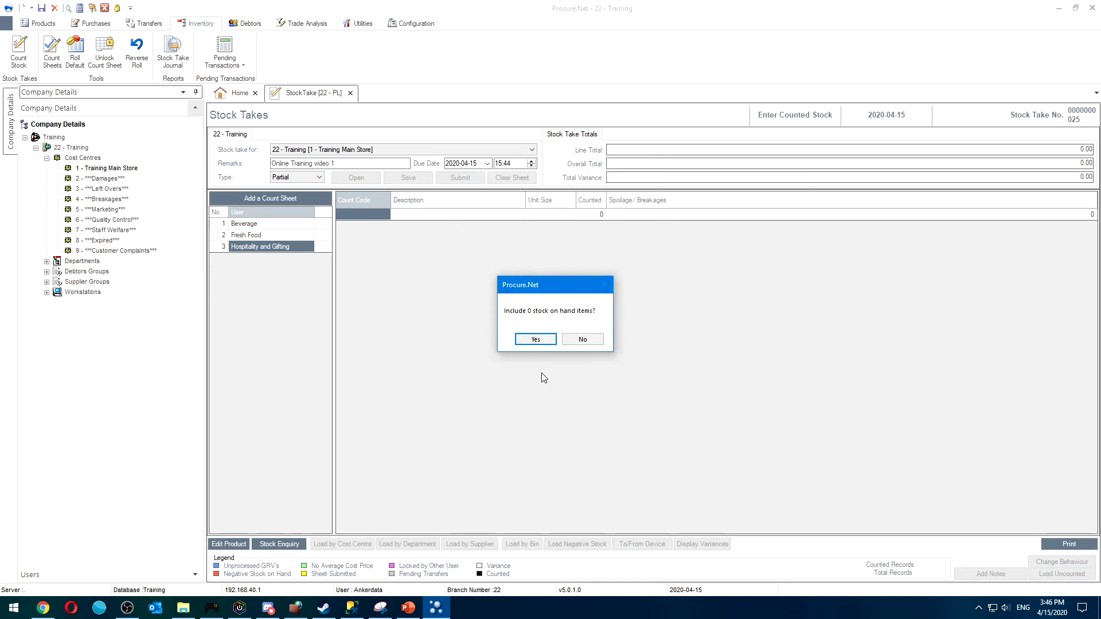
pyautogui.click(536, 340)
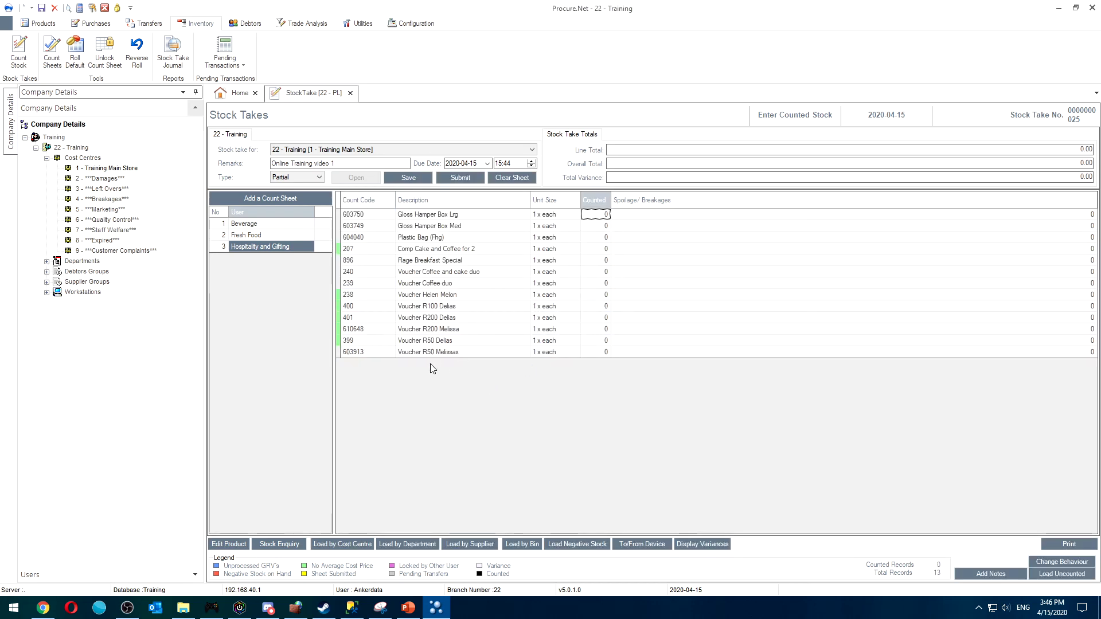
# - Review the loaded items of the Beverage, Fresh Food, and Hospitality and Gifting count sheets one after another
pyautogui.click(278, 223)
pyautogui.click(265, 235)
pyautogui.click(246, 247)
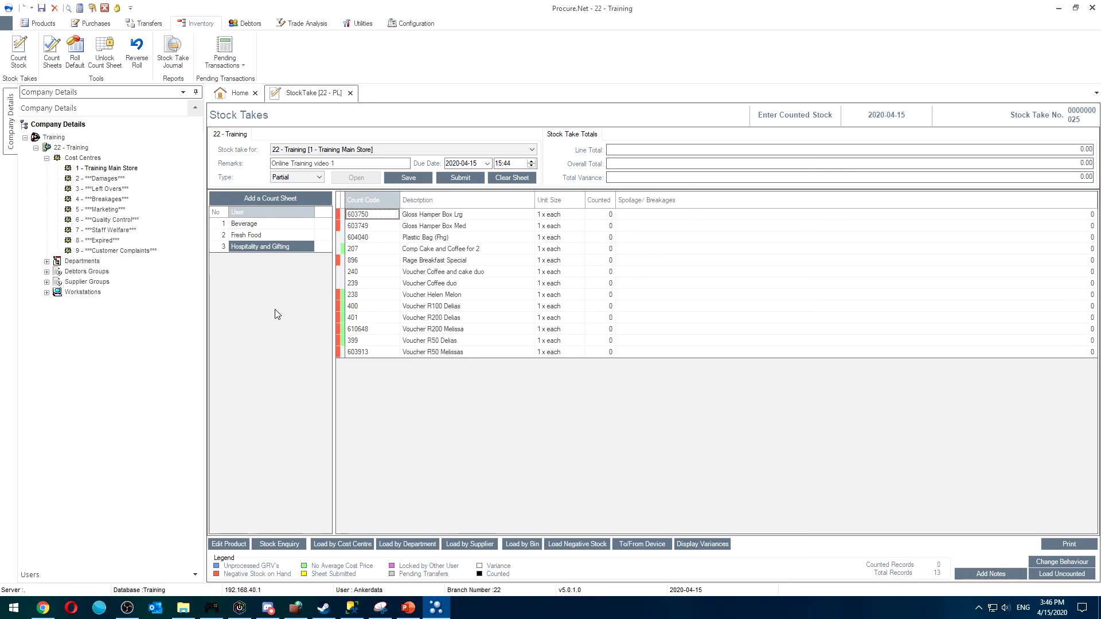
# - Save the stock take with Ankerdata as the user to be notified
pyautogui.click(413, 181)
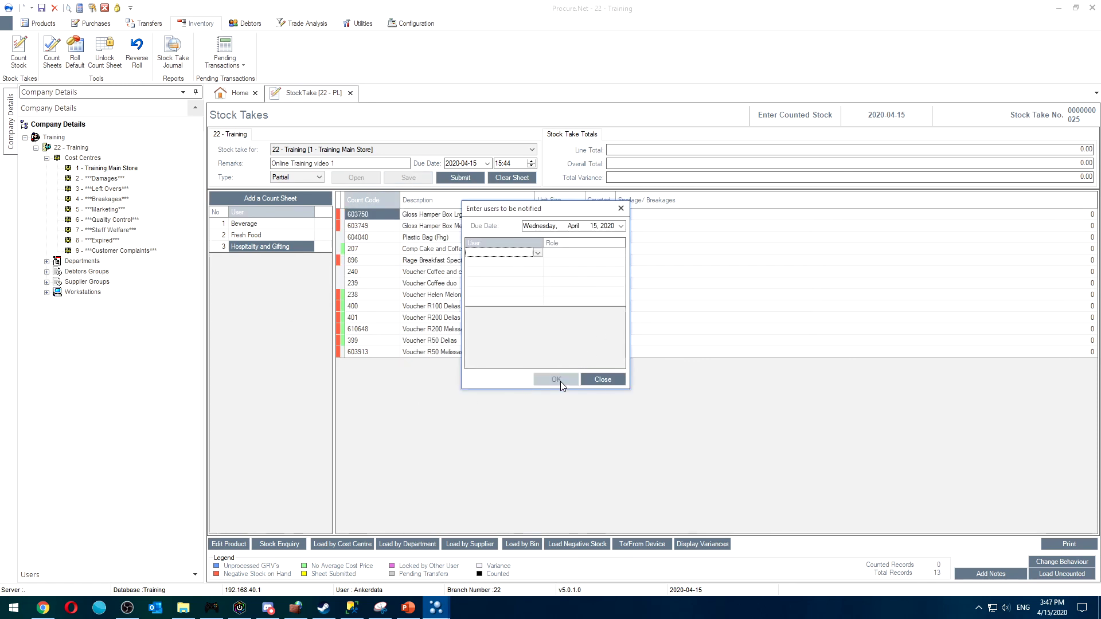
pyautogui.click(538, 253)
pyautogui.click(526, 276)
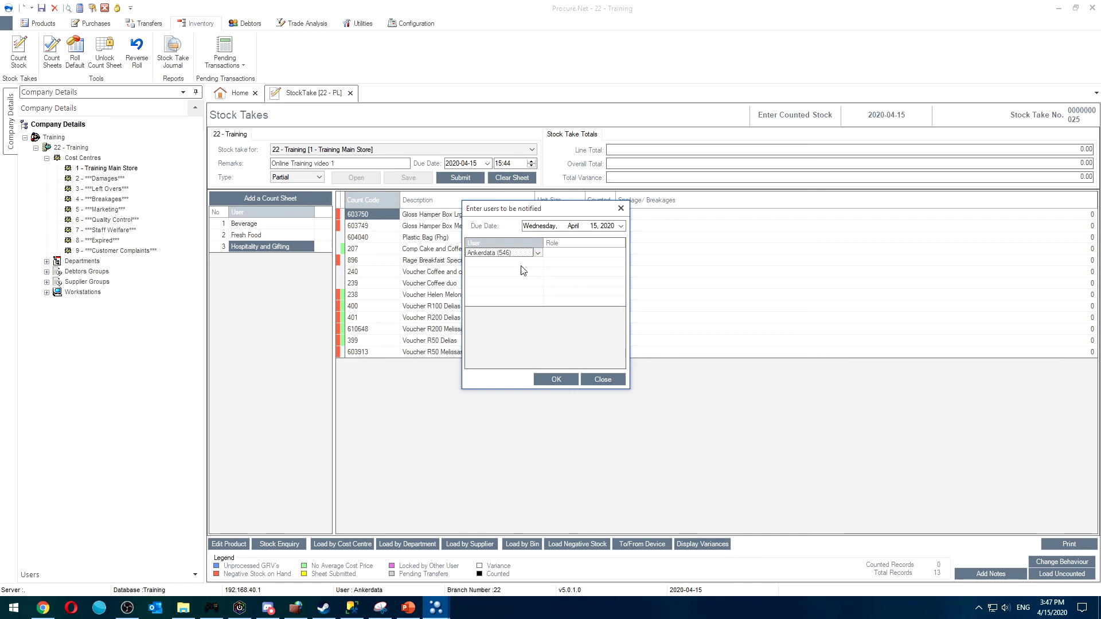
pyautogui.click(565, 381)
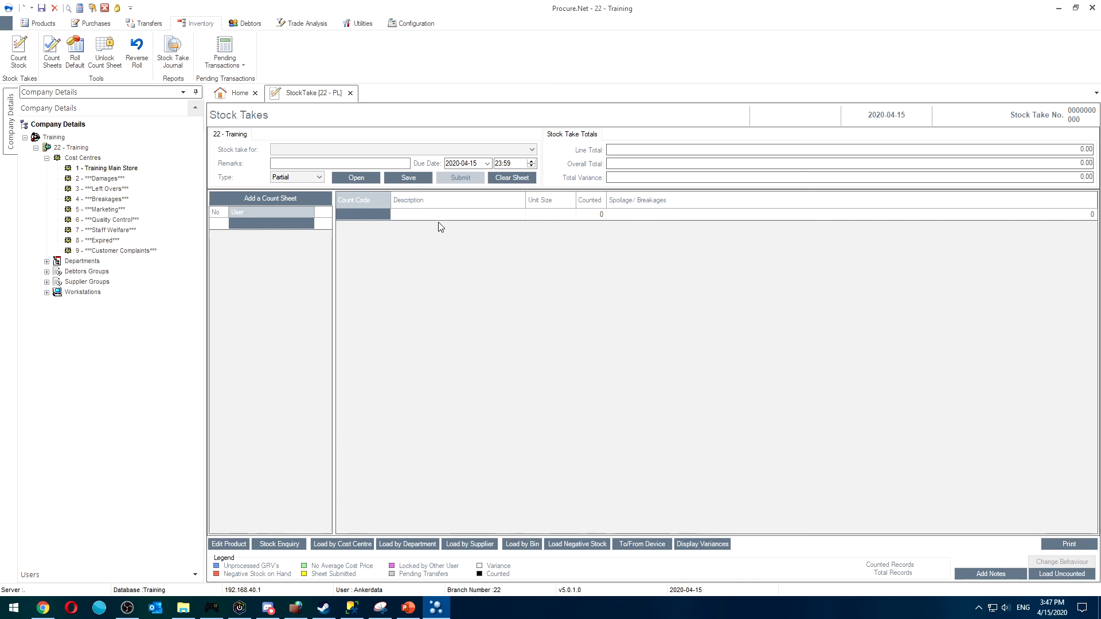
# - Reopen the saved "Online Training video 1" stock take, accepting to load it despite an earlier one being available
pyautogui.click(356, 178)
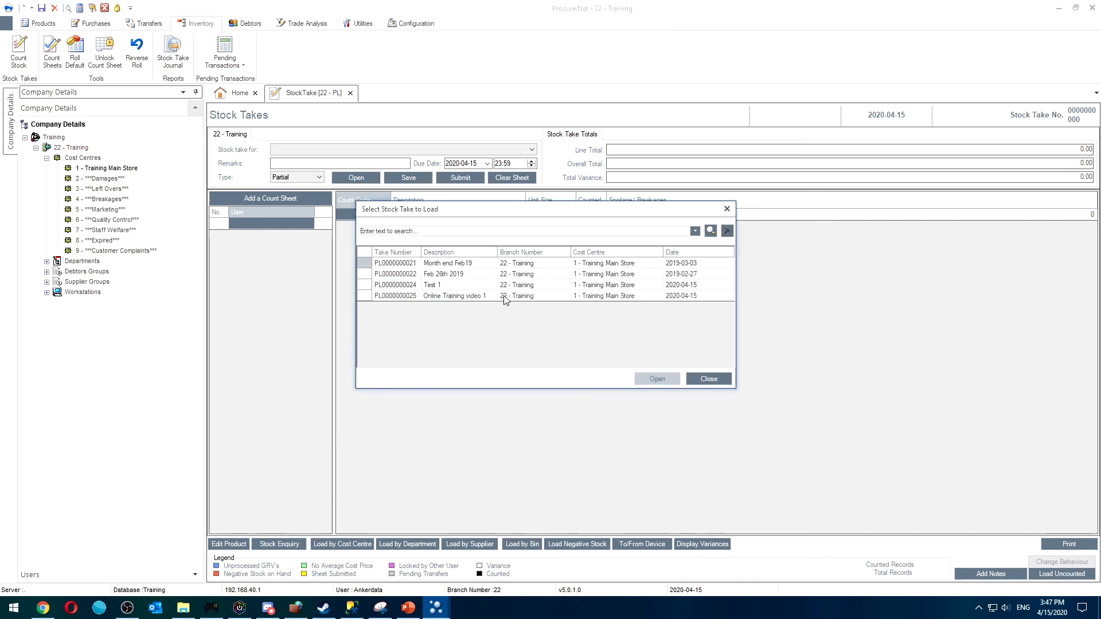
pyautogui.doubleClick(452, 296)
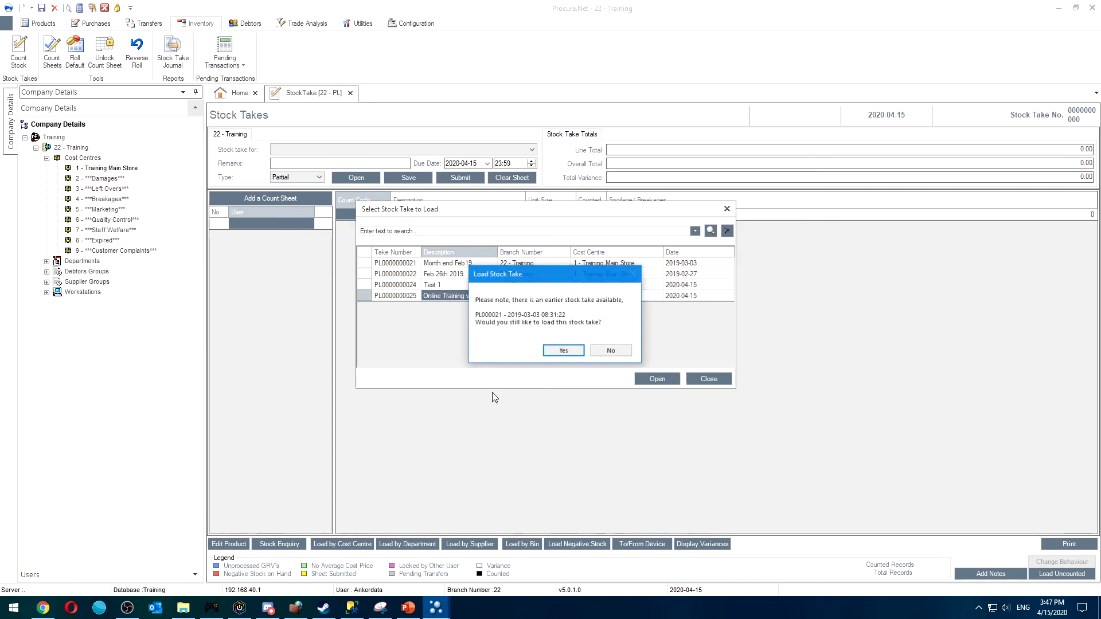
pyautogui.click(564, 350)
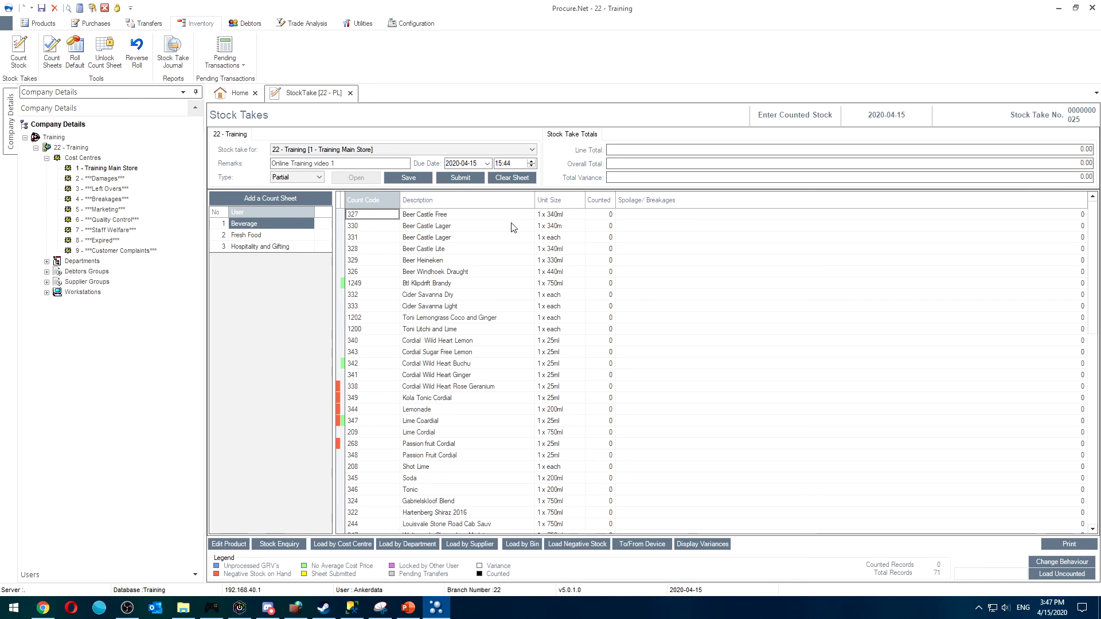
# - Enter counted quantities for all Beverage count sheet items: 21 for Soda, 122 for Heineken Lager 330Ml, 2 for Secateurs Chenin Blanc, and 12 for the rest
pyautogui.click(605, 216)
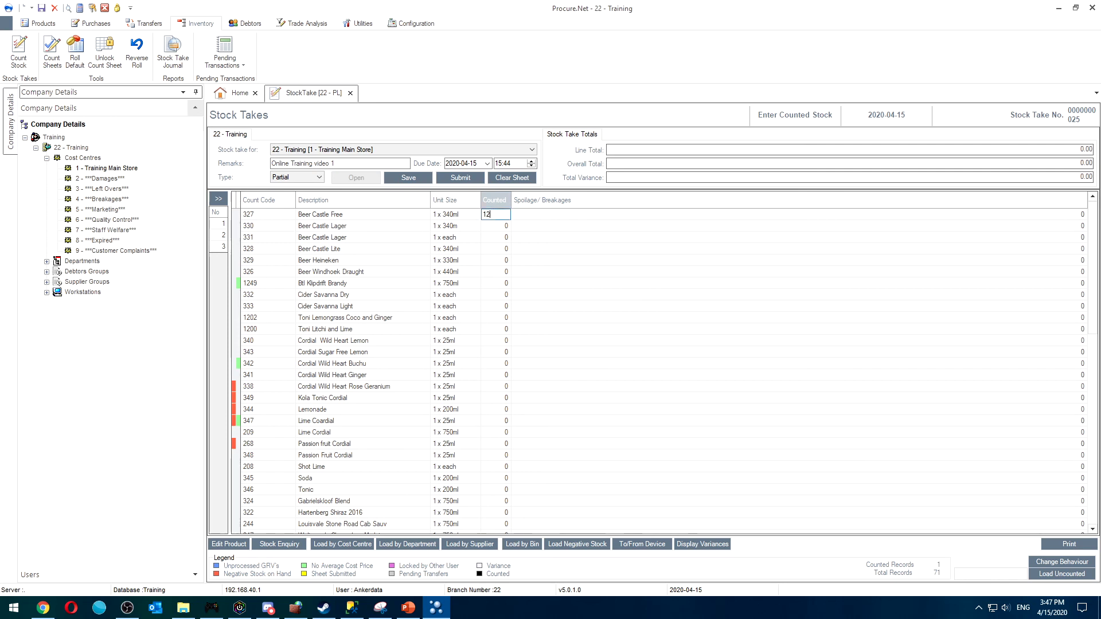
pyautogui.write('12')
pyautogui.press('Return')
pyautogui.write('12')
pyautogui.press('Return')
pyautogui.write('12')
pyautogui.press('Return')
pyautogui.write('12 12 12 12 12 12 1')
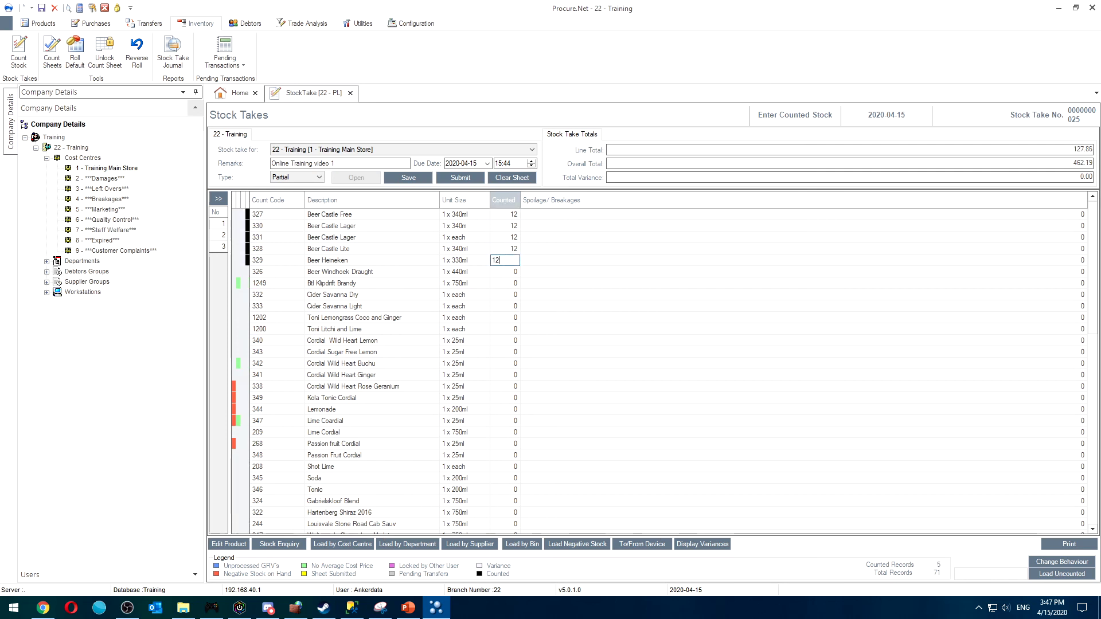
pyautogui.write('2 12 12 12 12 12 1')
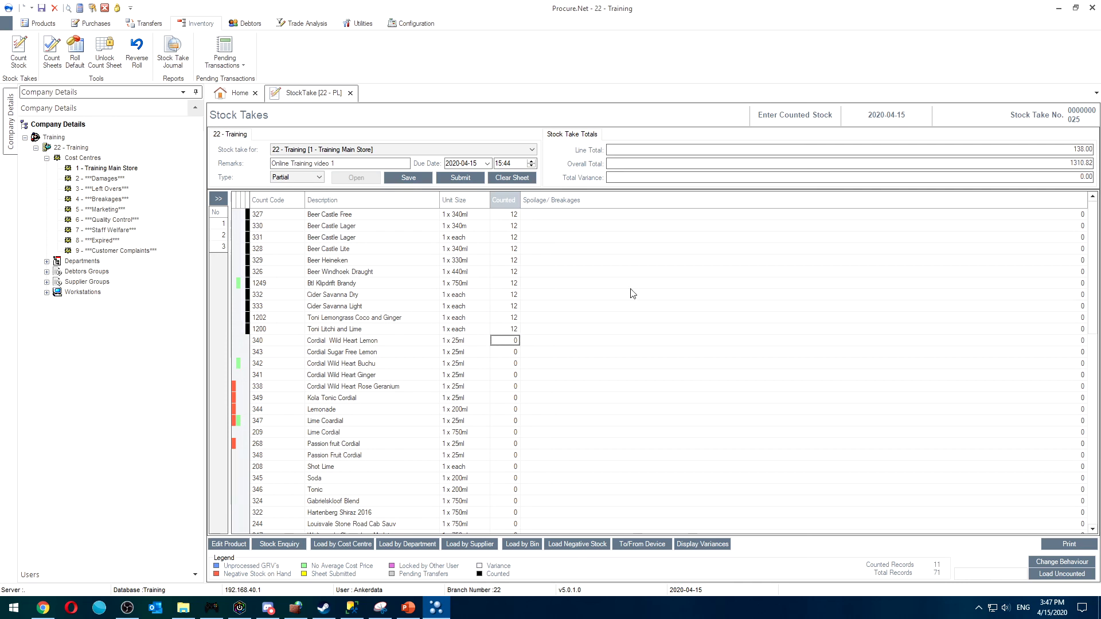
pyautogui.write('2')
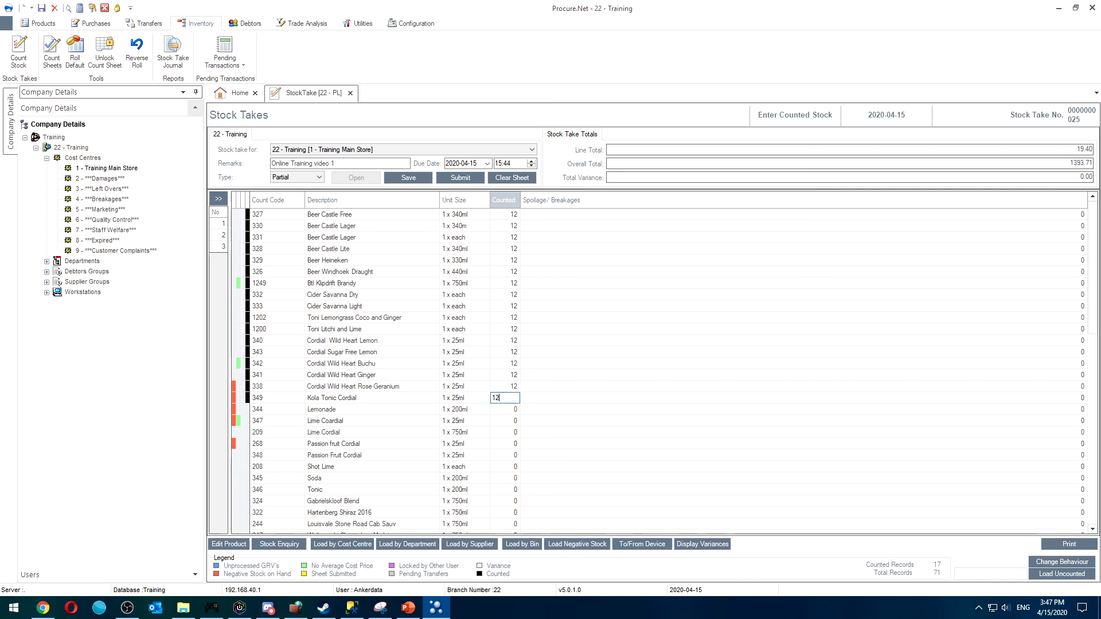
pyautogui.write(' 12 12 12 12 12 12 12 21 12 12 12 12')
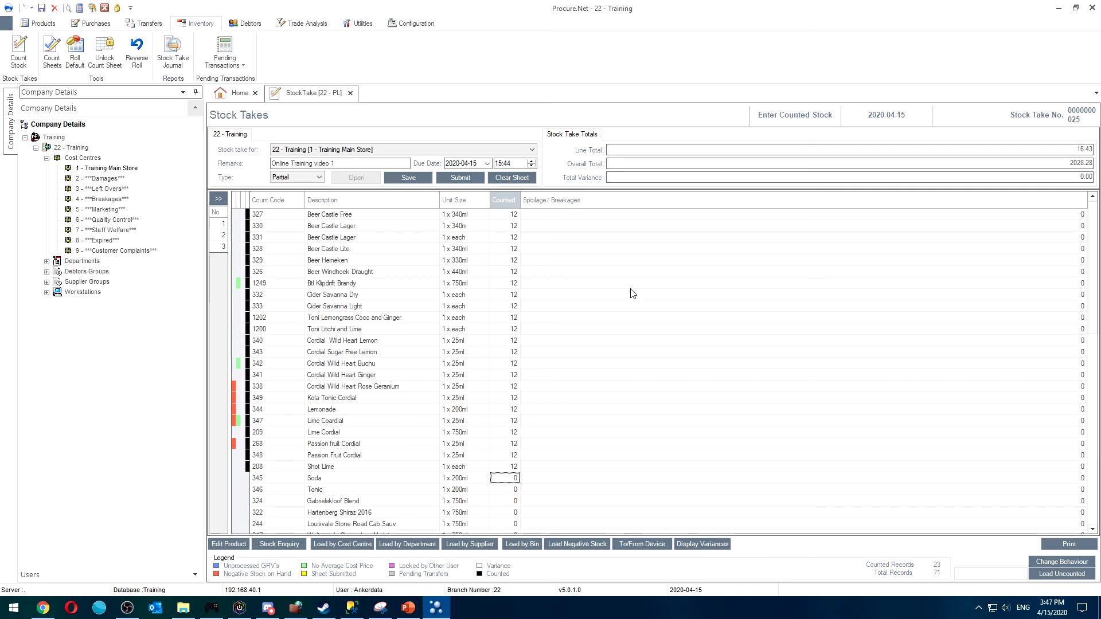
pyautogui.write(' 12 12 122 12 12 12')
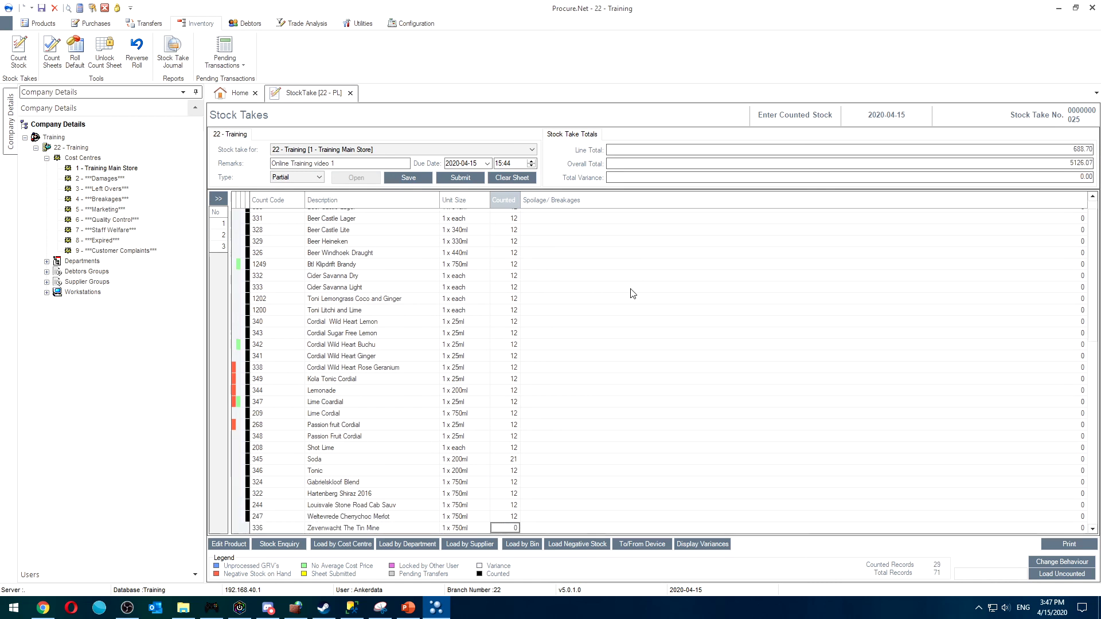
pyautogui.write(' 1')
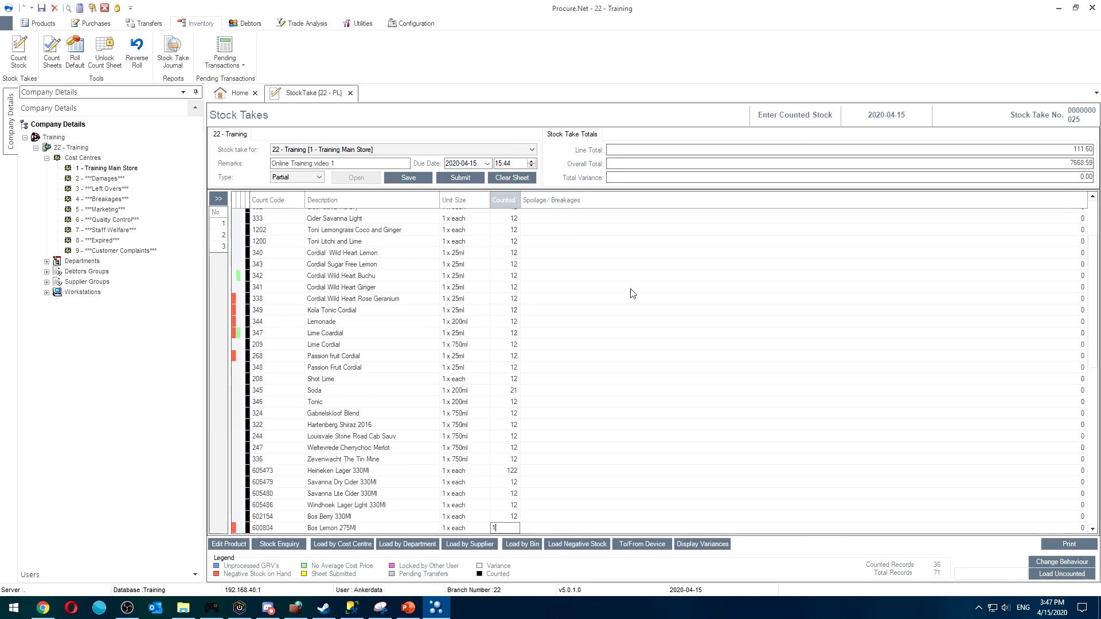
pyautogui.write('2 12 12 12 12 12 12 12 12 12 ')
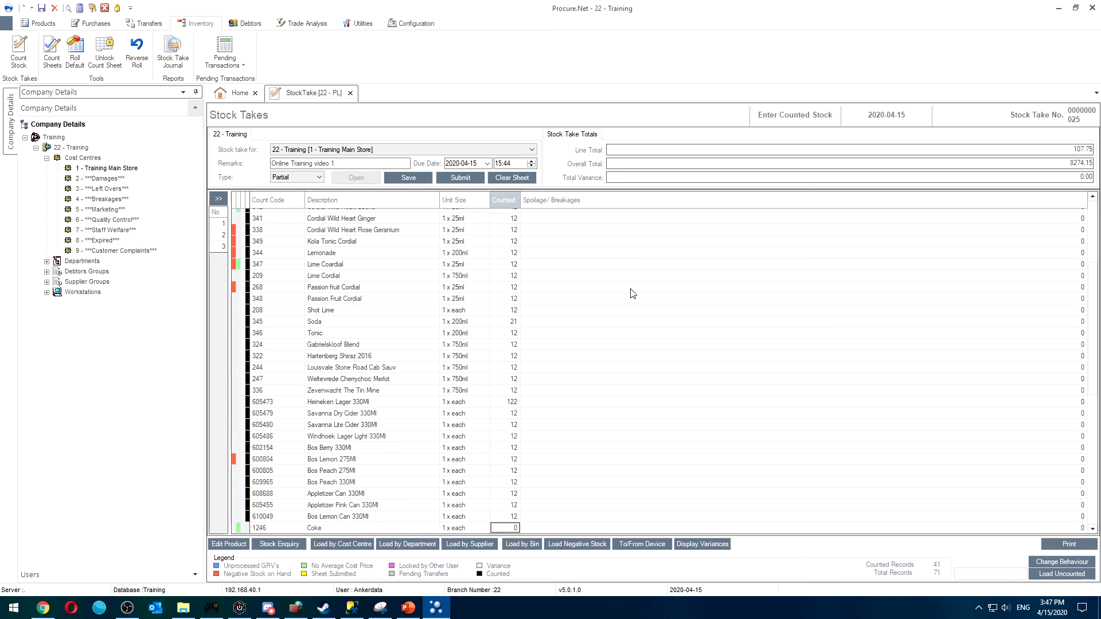
pyautogui.write('12')
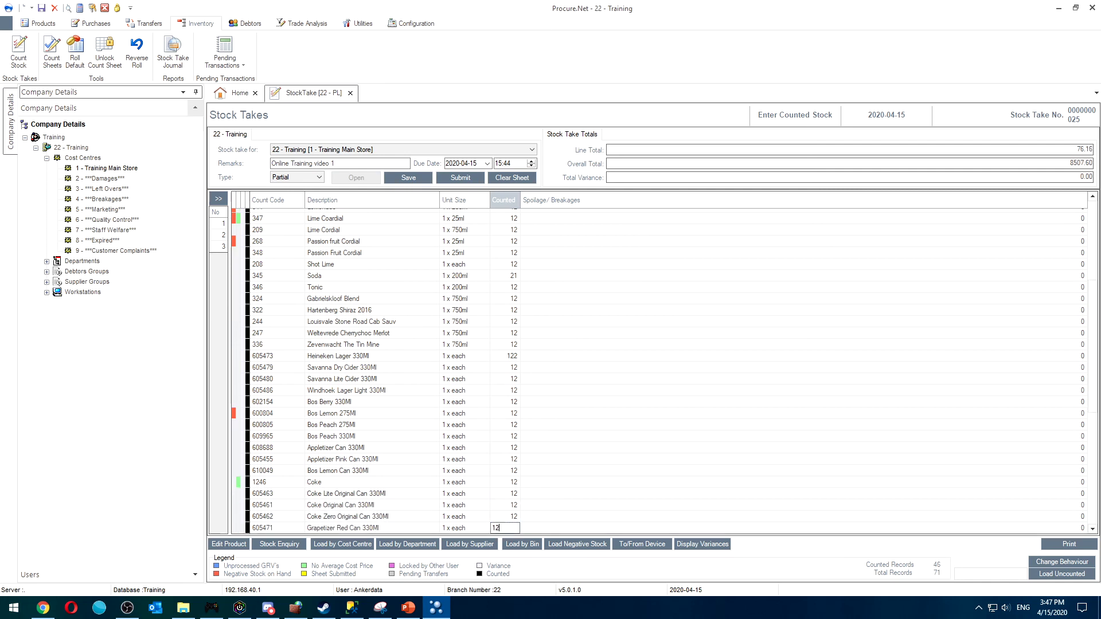
pyautogui.write(' 12 12 12 12 12 12 12 12 12 1')
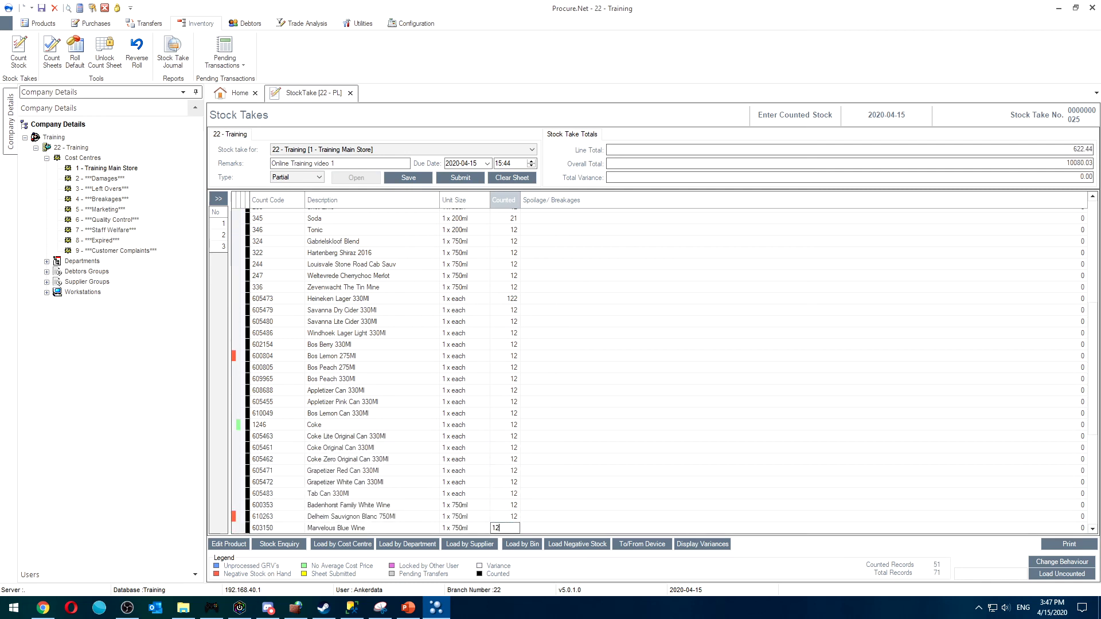
pyautogui.write('2 12 12 12 ')
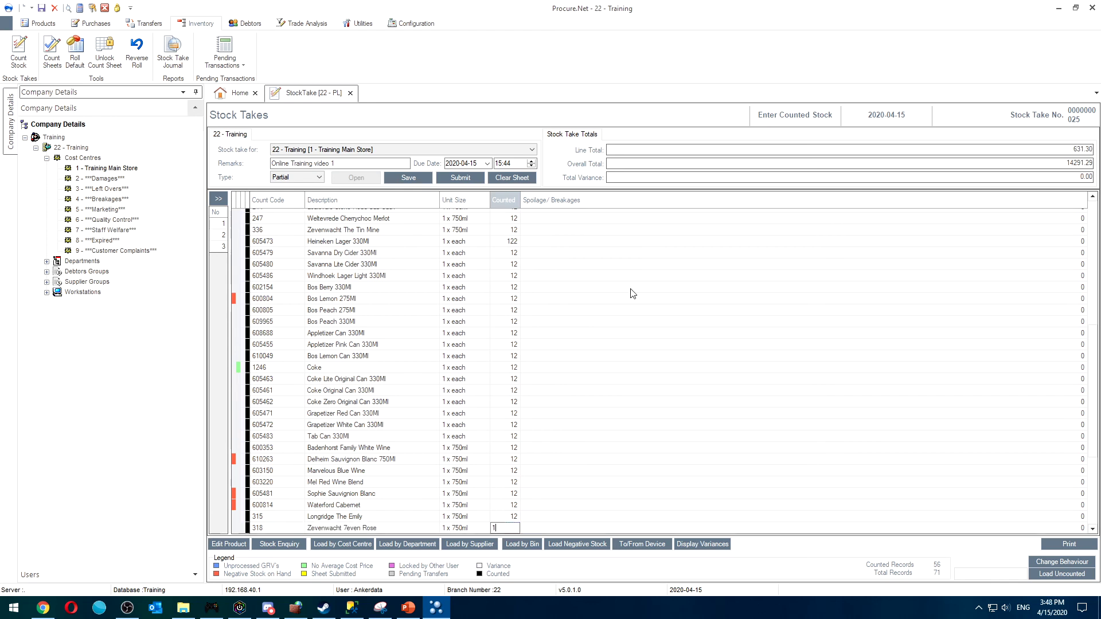
pyautogui.write('12 12 12 12 12 ')
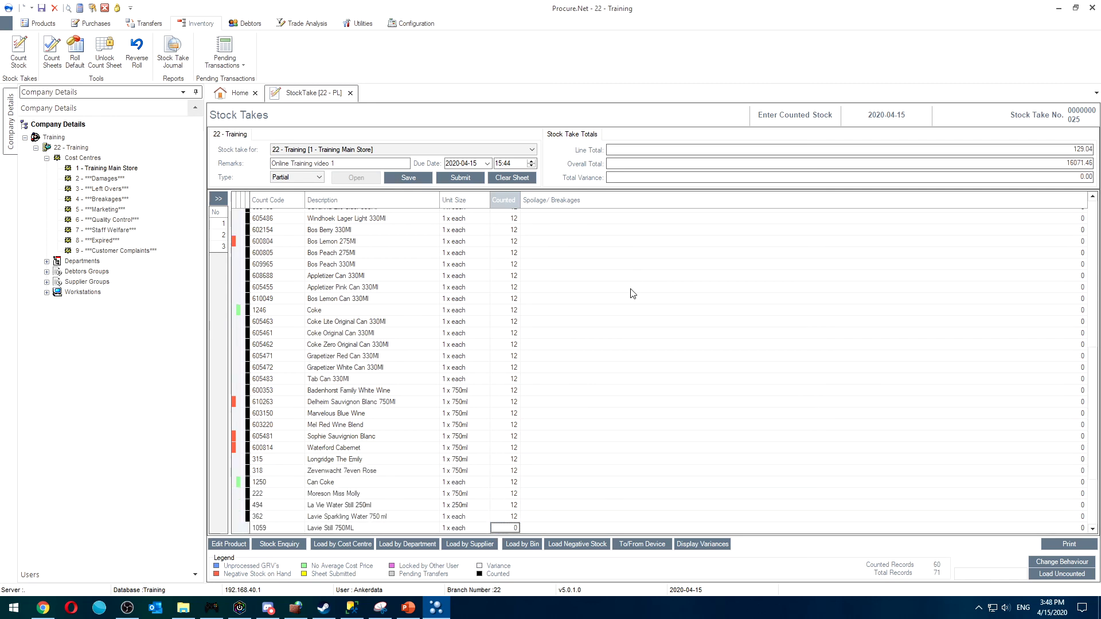
pyautogui.write('12 12 12 12 12 ')
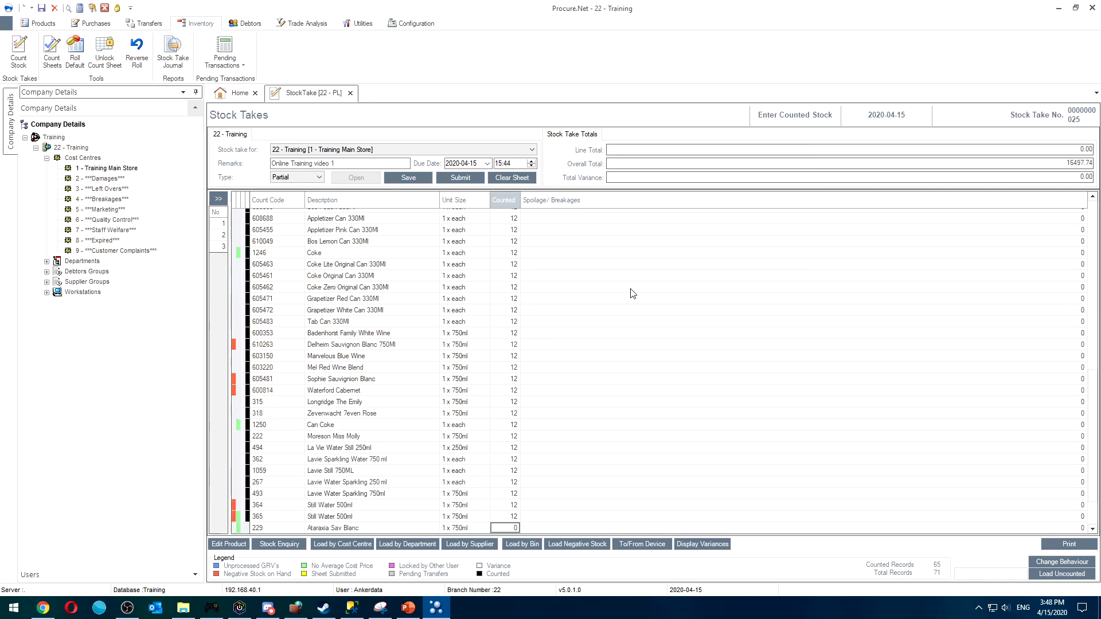
pyautogui.write('12')
pyautogui.press('Return')
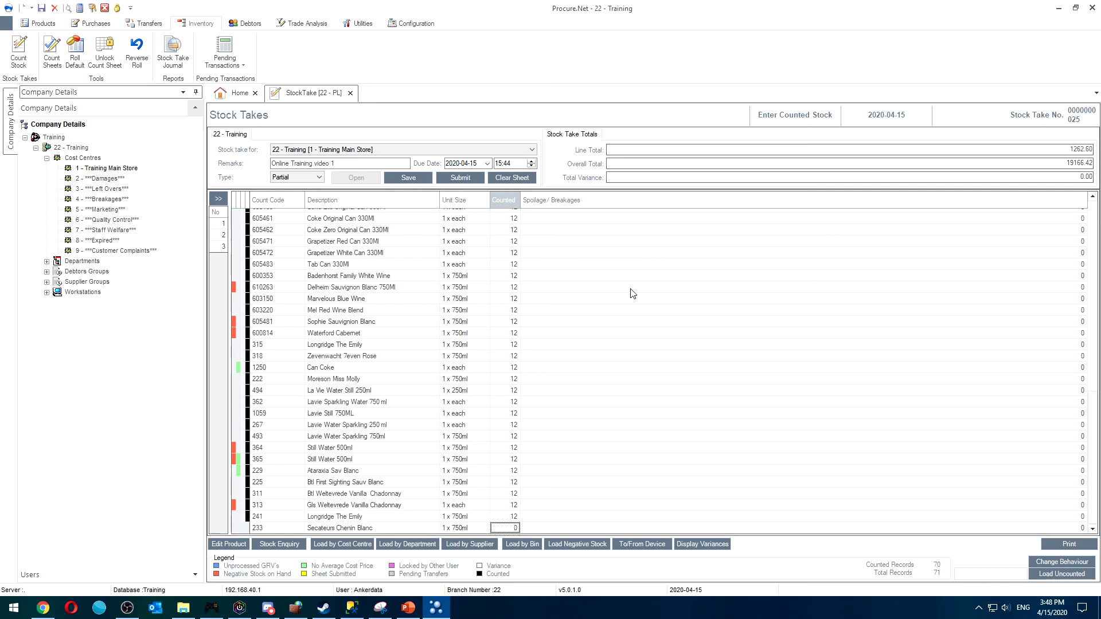
pyautogui.write('2')
pyautogui.press('Return')
# - Switch to the Fresh Food count sheet and examine its print preview down to the signature section, then close the preview
pyautogui.click(218, 199)
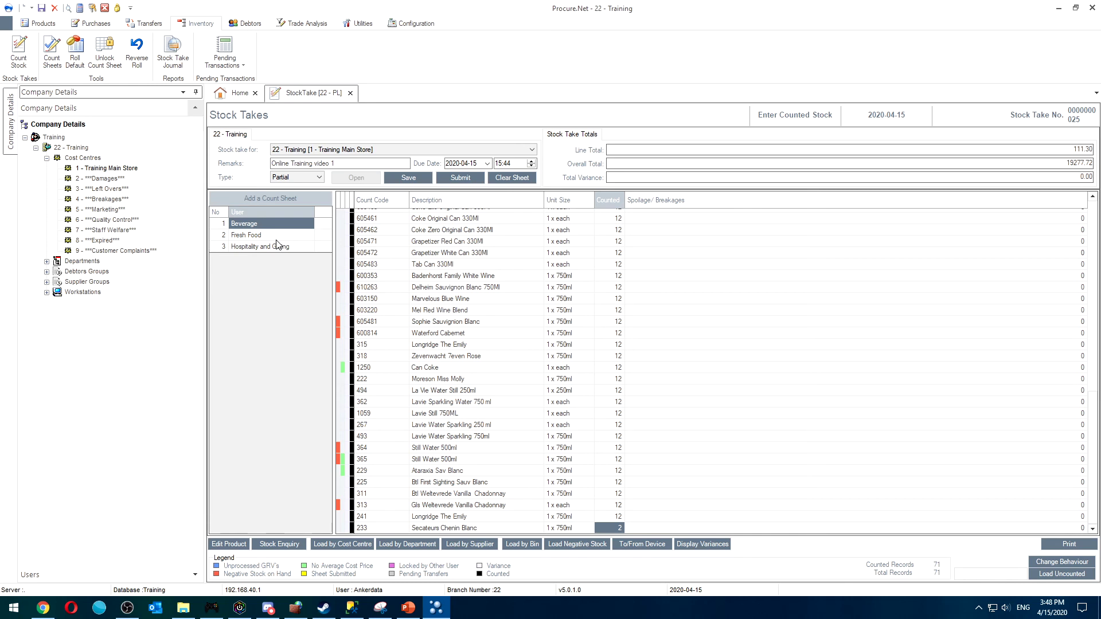
pyautogui.click(259, 235)
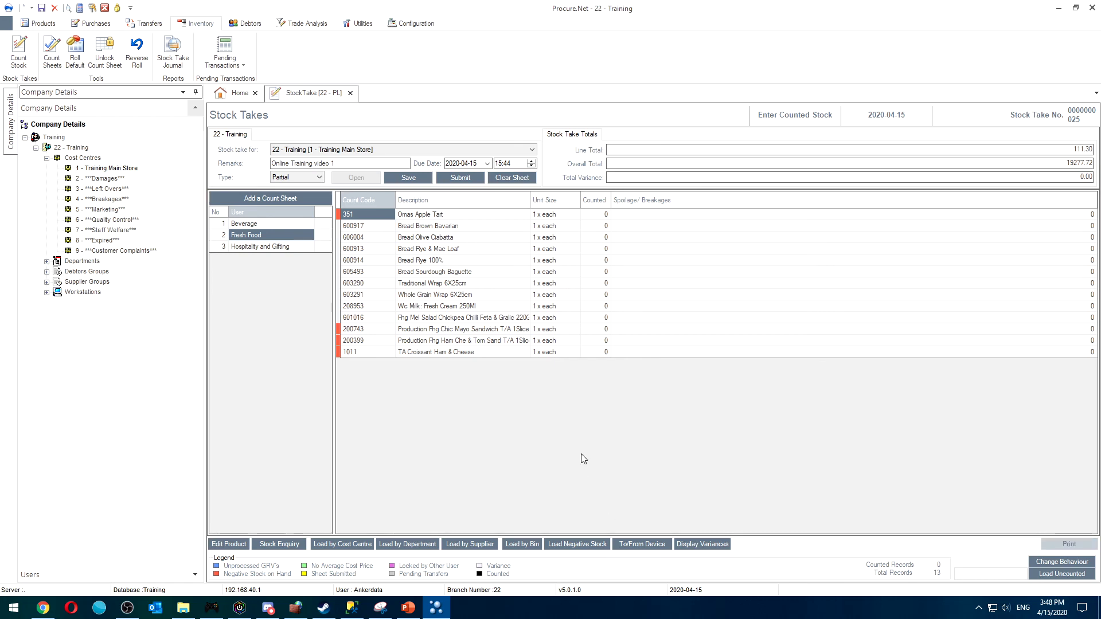
pyautogui.click(512, 179)
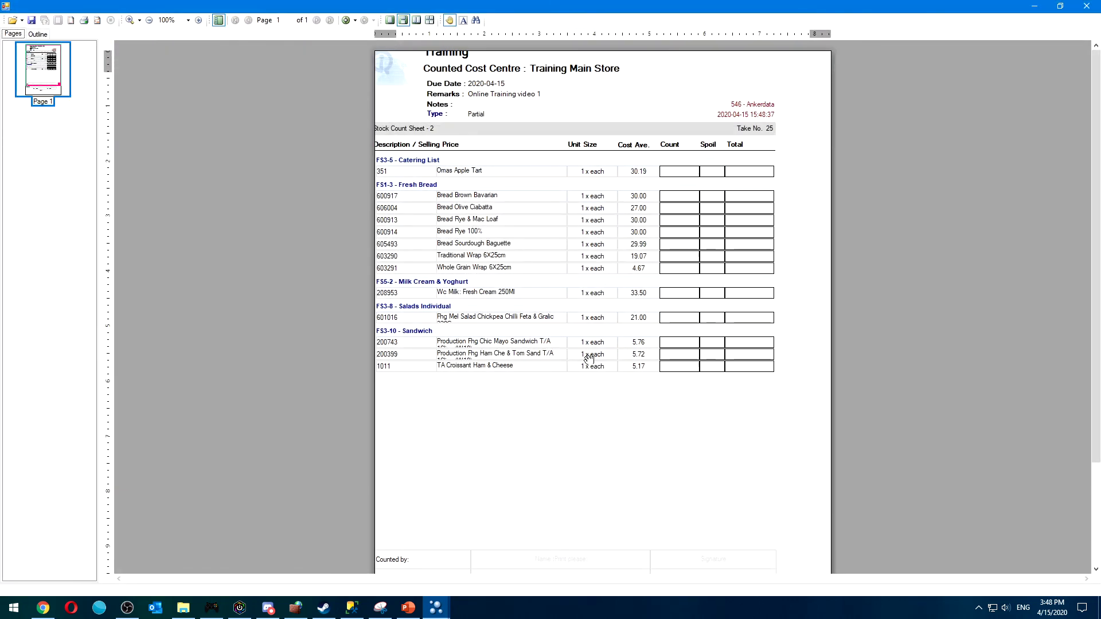
pyautogui.scroll(-3, 527, 451)
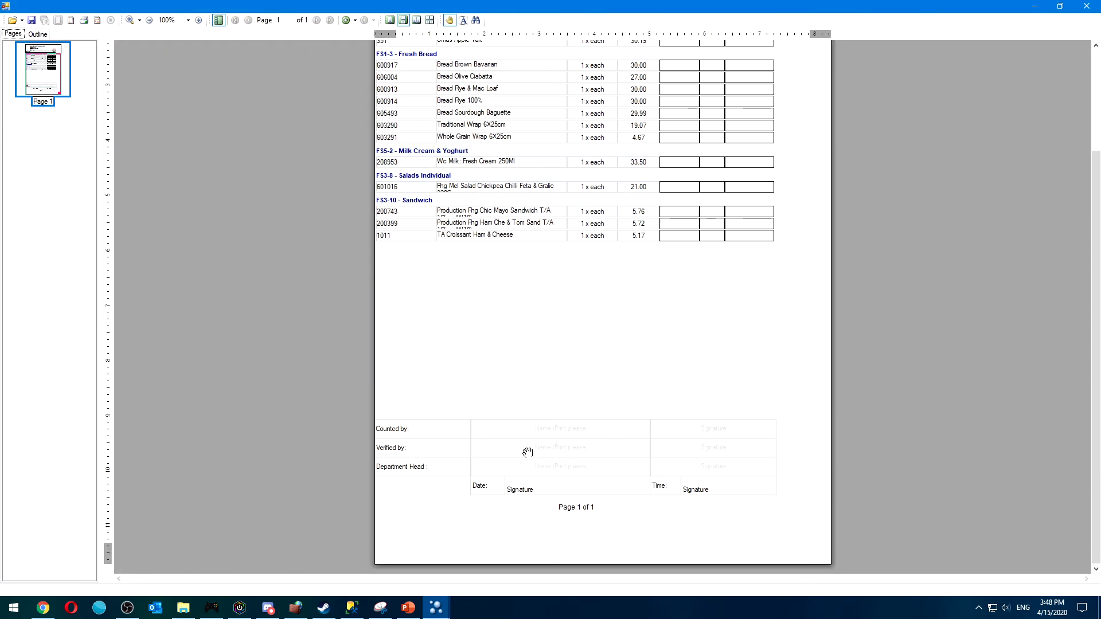
pyautogui.scroll(3, 528, 452)
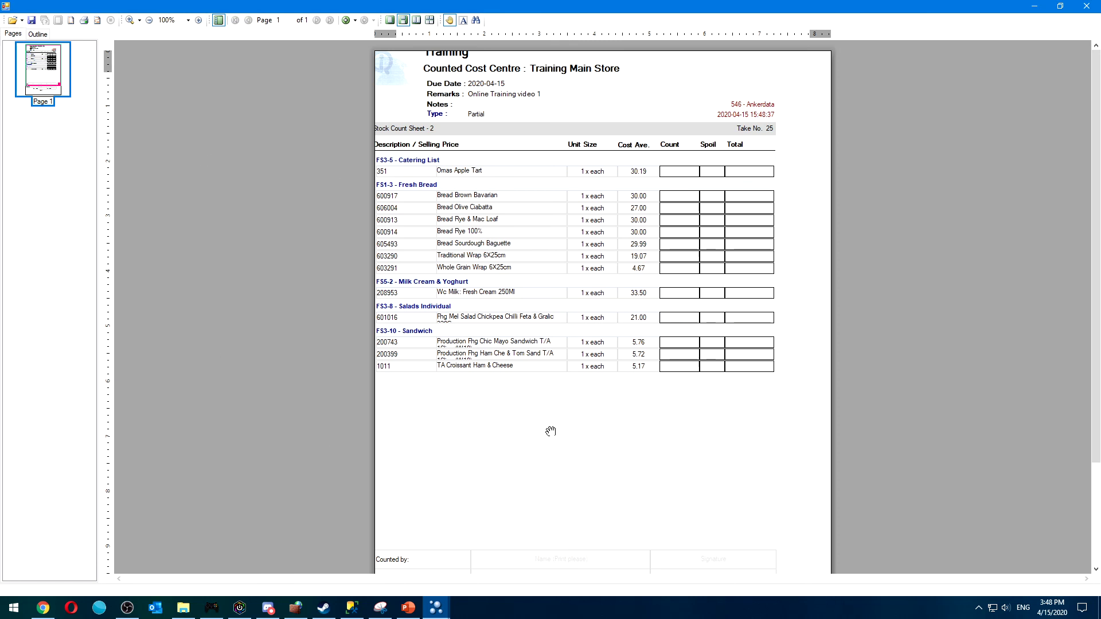
pyautogui.click(1086, 6)
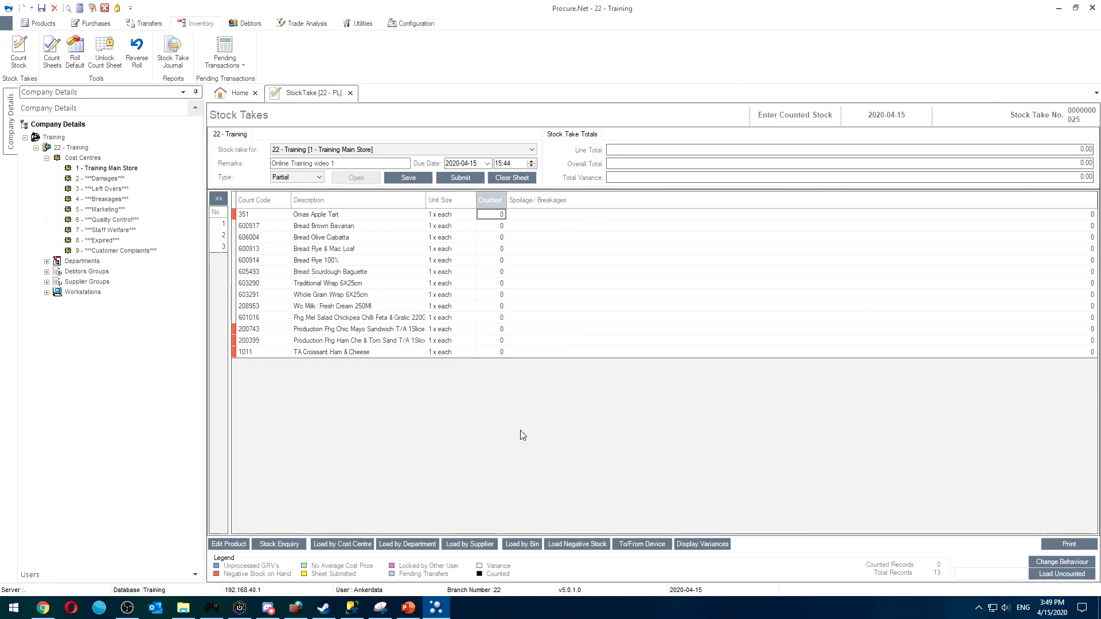
# - Open the Hospitality and Gifting count sheet and examine its print preview, then close the preview
pyautogui.click(220, 247)
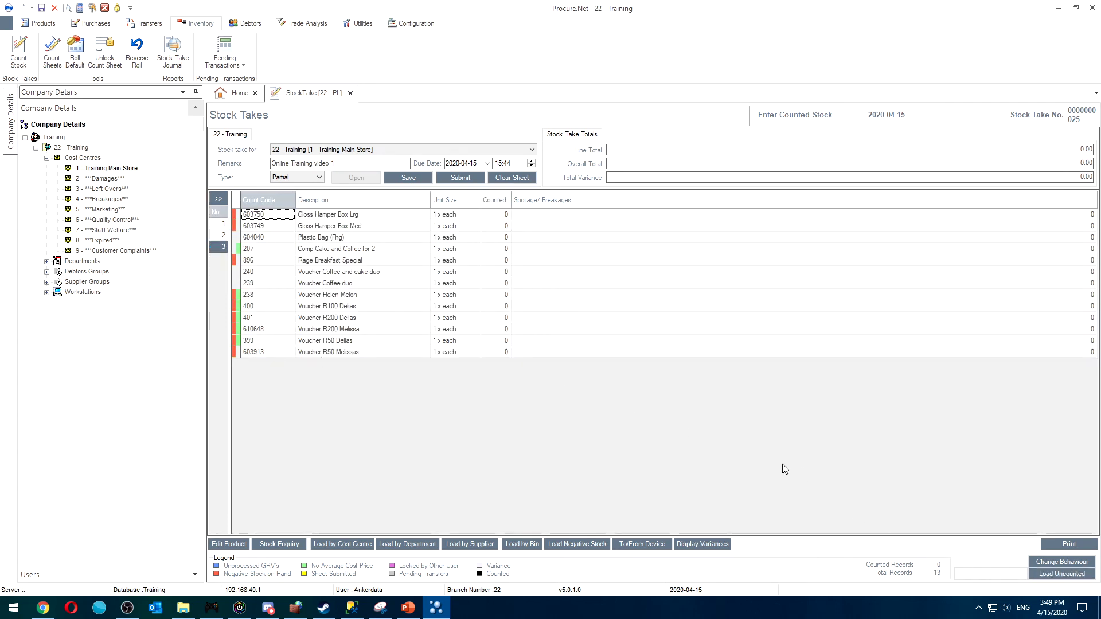
pyautogui.click(220, 199)
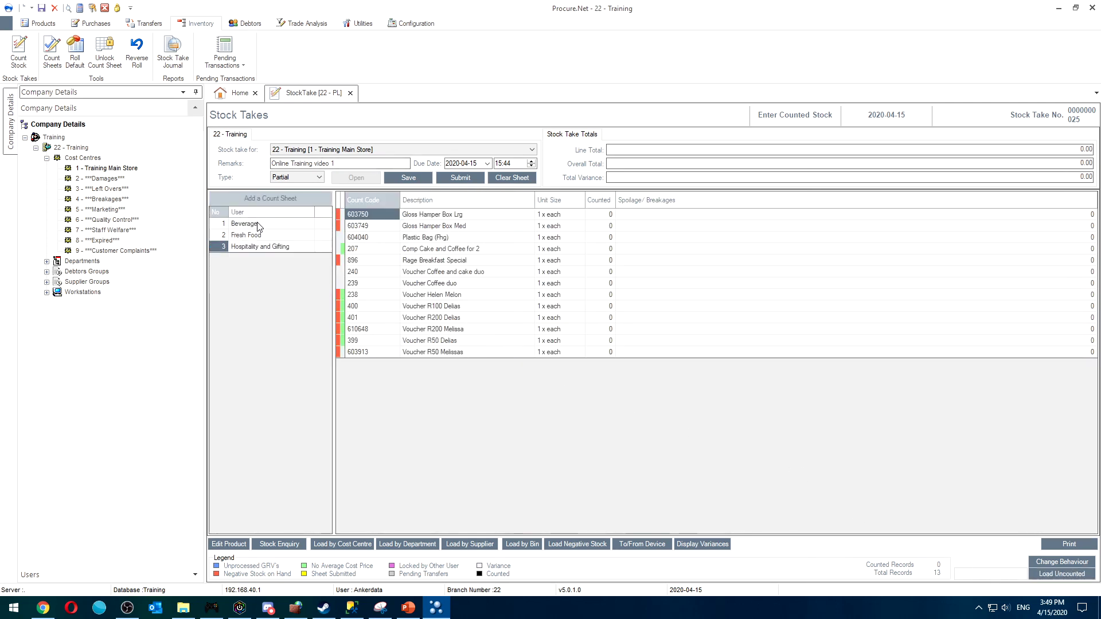
pyautogui.click(1069, 544)
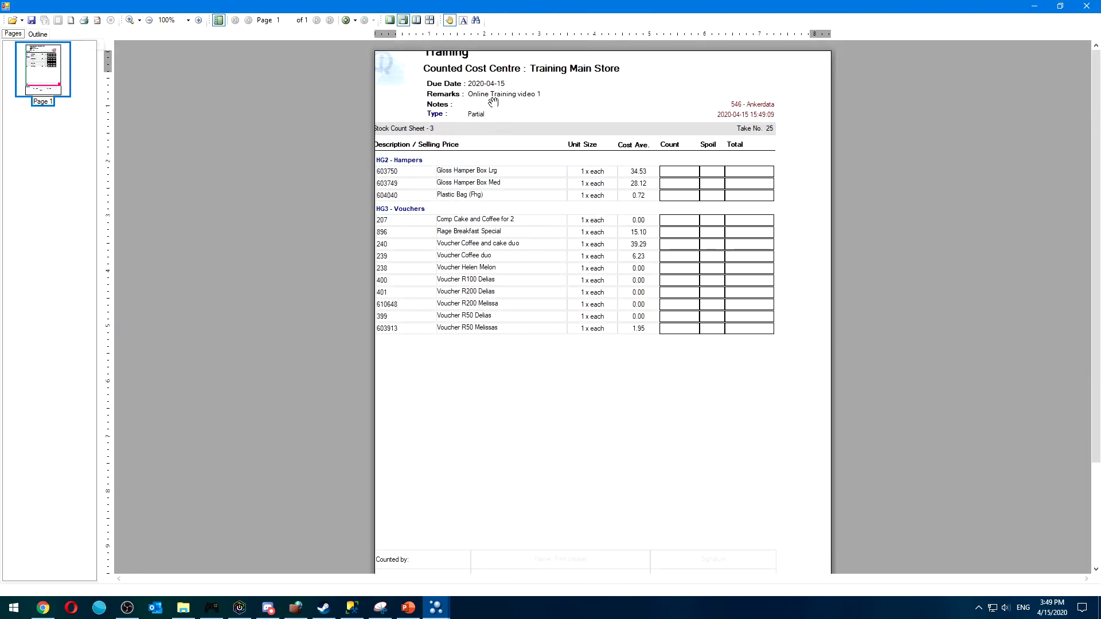
pyautogui.click(1084, 7)
# - Enter a counted quantity of 12 for every item on the Fresh Food count sheet
pyautogui.click(288, 236)
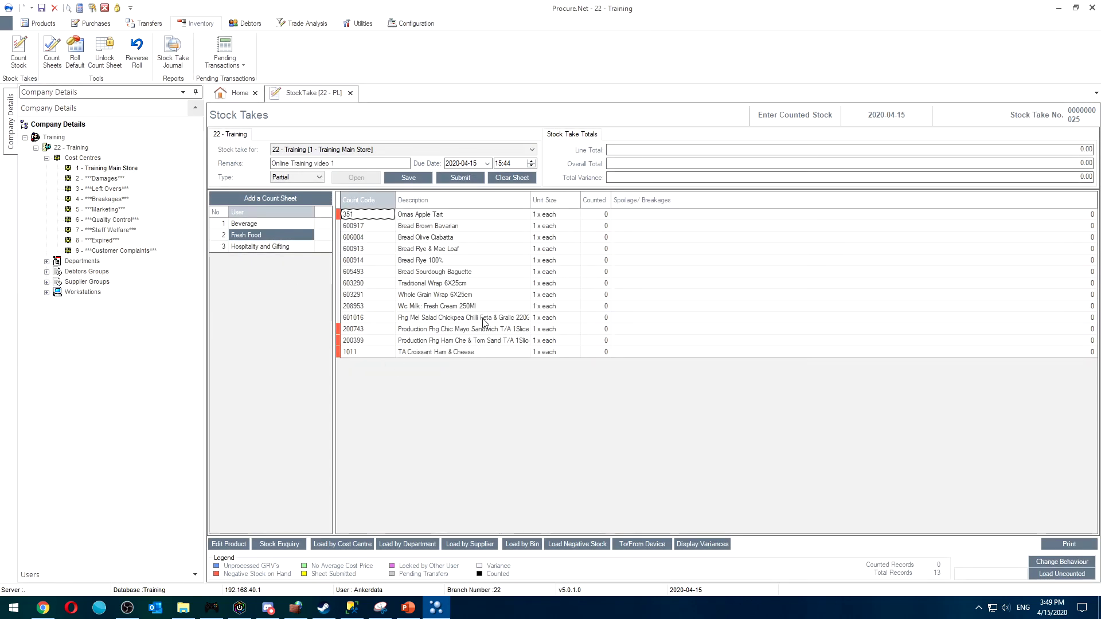
pyautogui.click(602, 217)
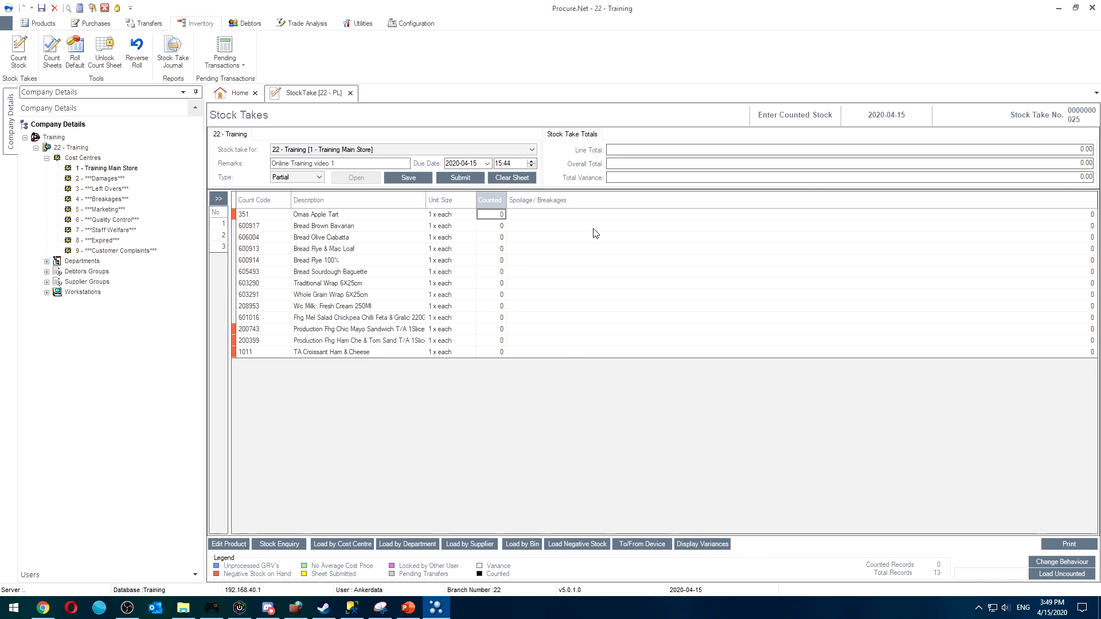
pyautogui.write('12 12 12 12 12 12')
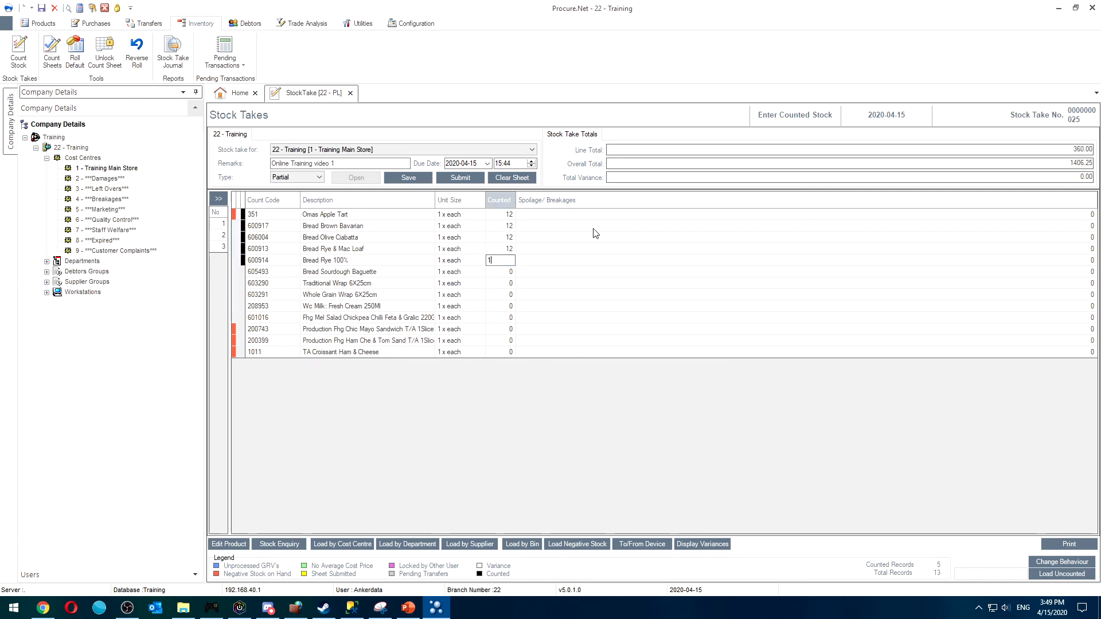
pyautogui.write(' 12 12 12 12 12 ')
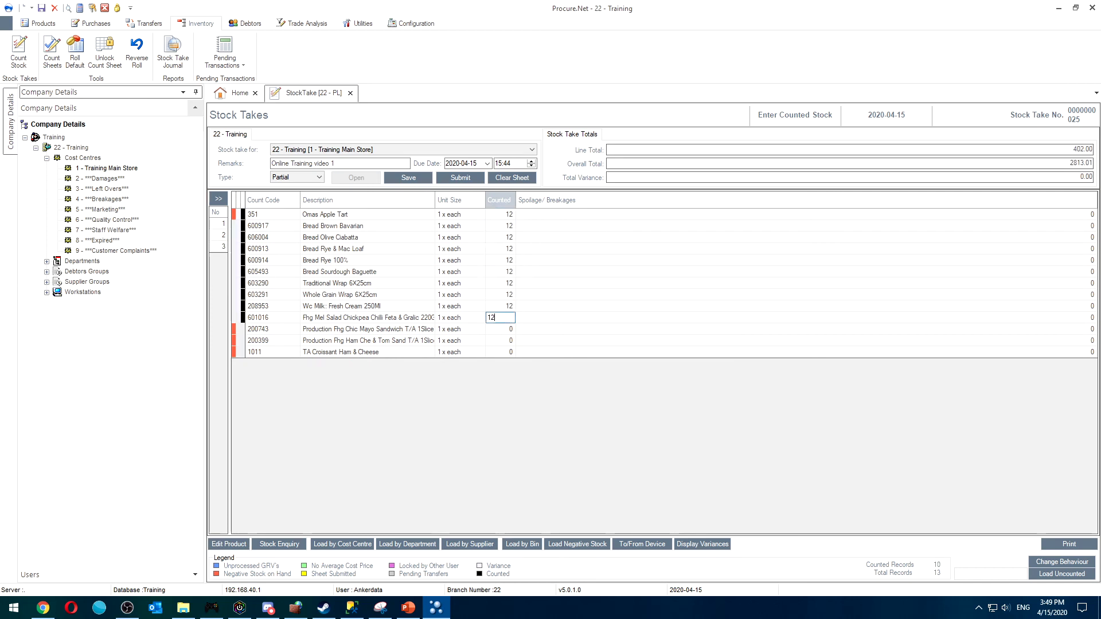
pyautogui.write('12 12')
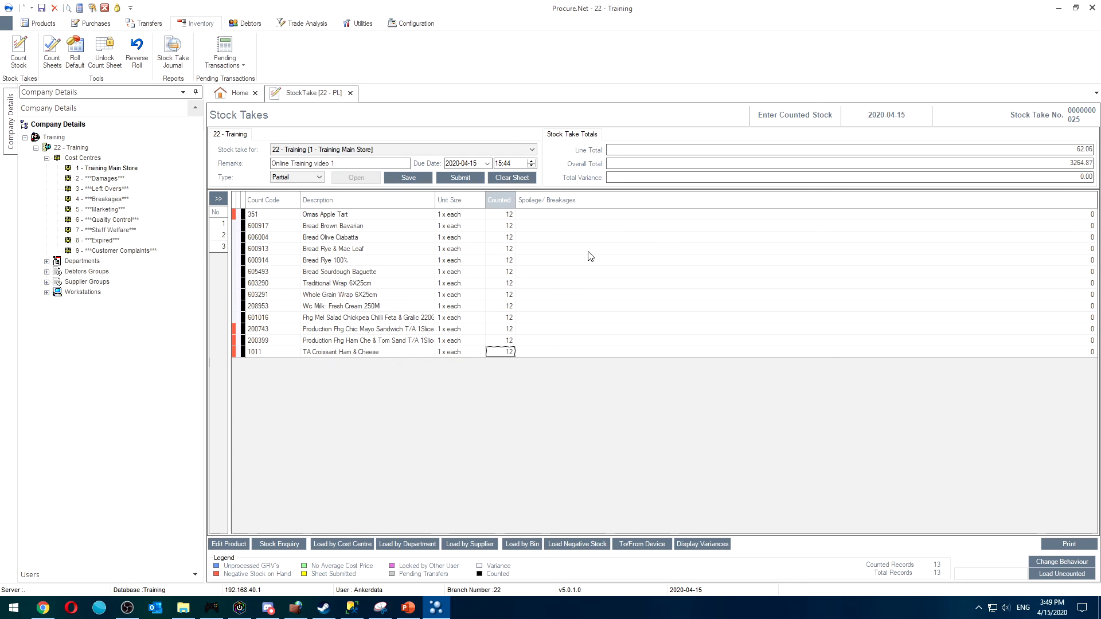
# - Enter a counted quantity of 12 for every item on the Hospitality and Gifting count sheet
pyautogui.click(219, 248)
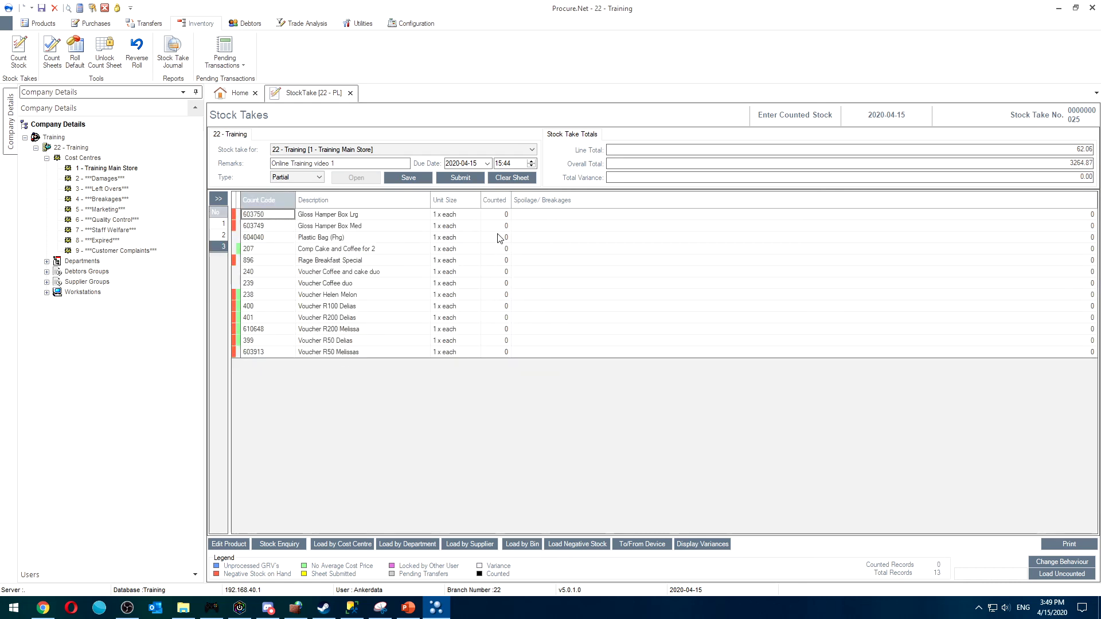
pyautogui.click(502, 216)
pyautogui.write('12 12 12 12 12')
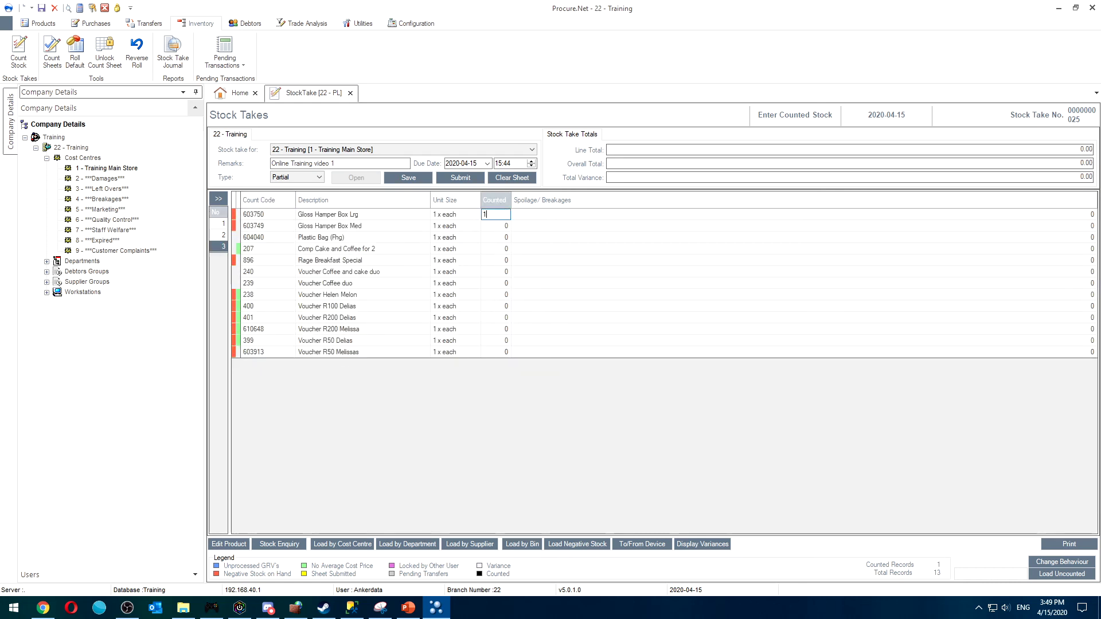
pyautogui.write(' 12 12 12 12 12 ')
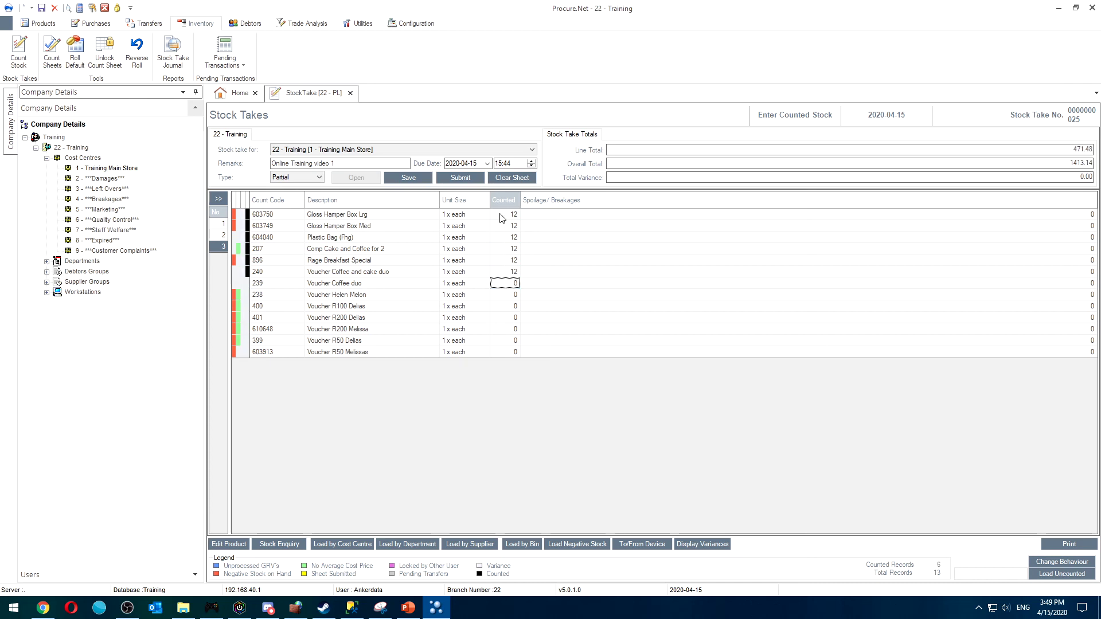
pyautogui.write('12 12 12')
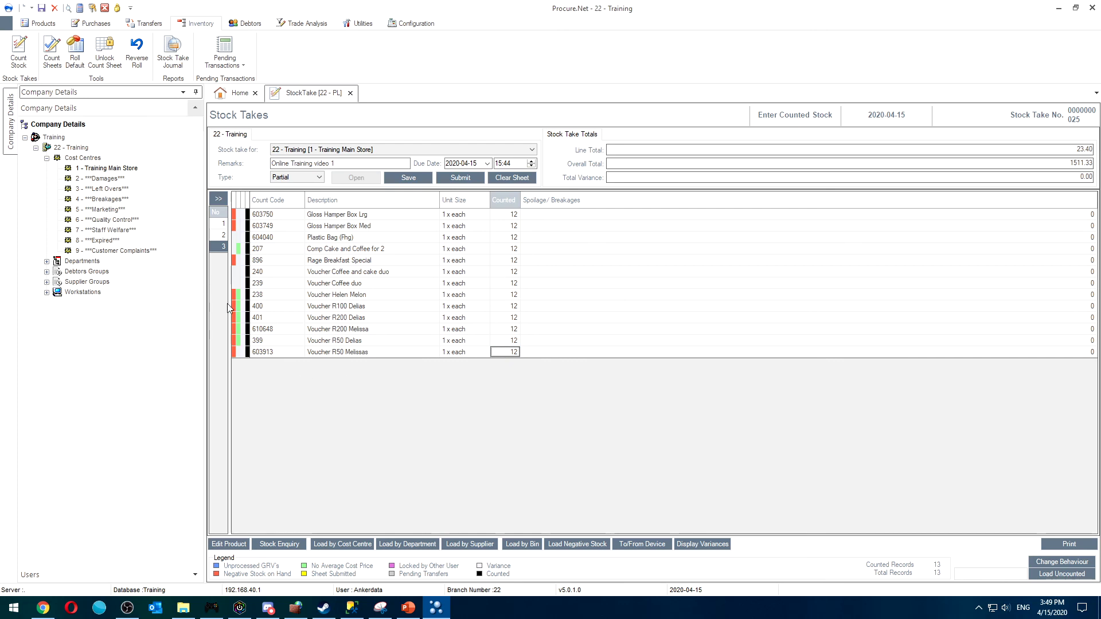
# - Review the counted quantities and colour markers on the Beverage, Fresh Food, and Hospitality and Gifting count sheets
pyautogui.click(218, 198)
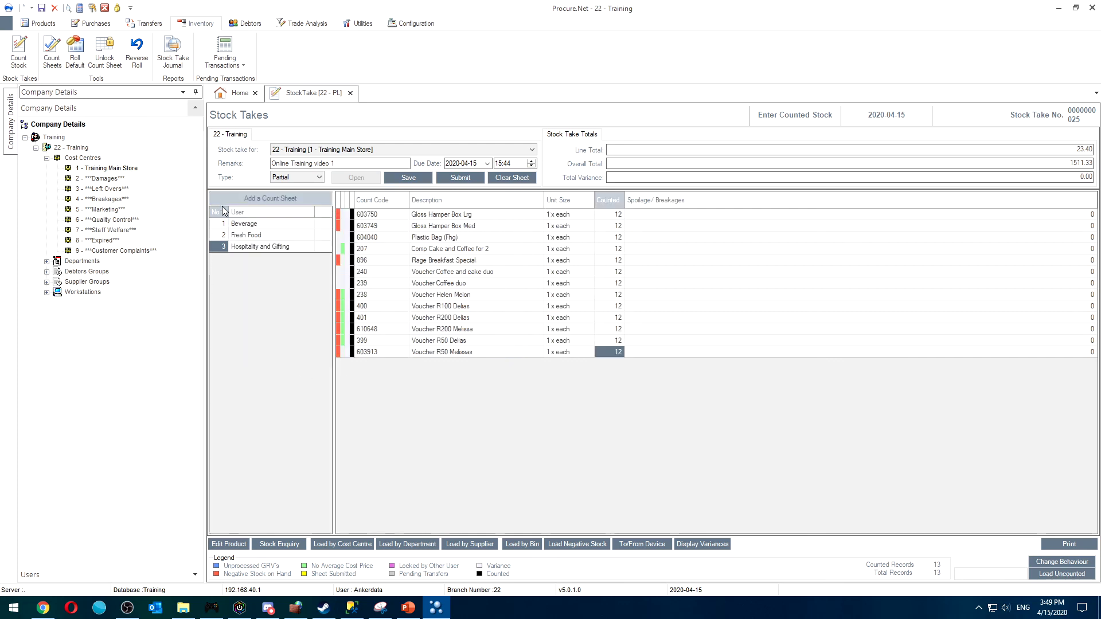
pyautogui.click(276, 236)
pyautogui.click(276, 224)
pyautogui.click(273, 236)
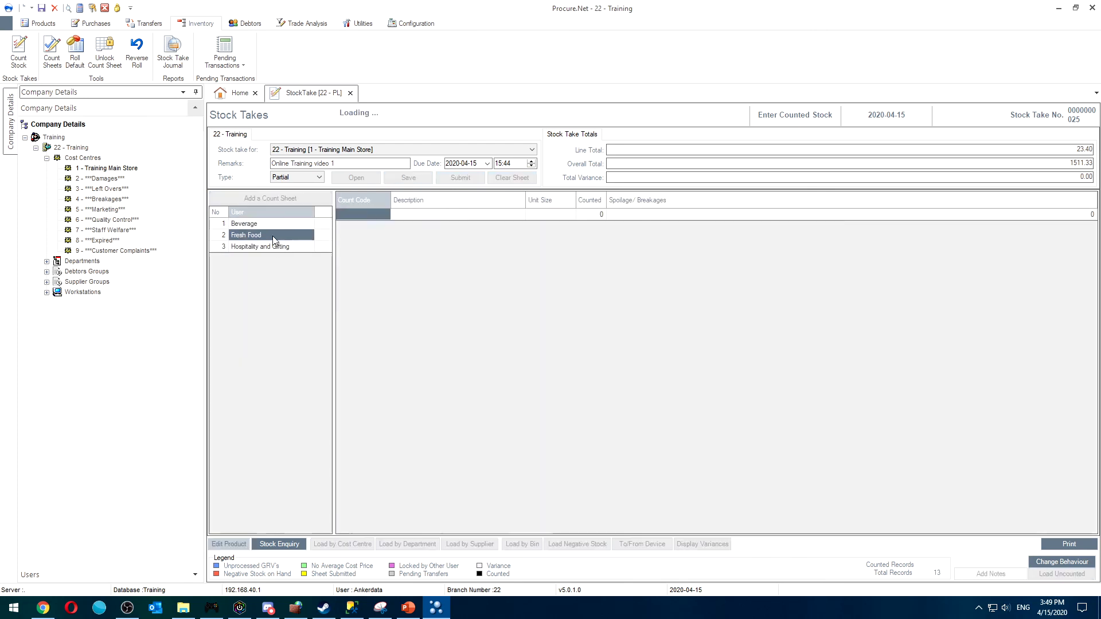
pyautogui.click(271, 241)
pyautogui.press('Up')
pyautogui.press('Up')
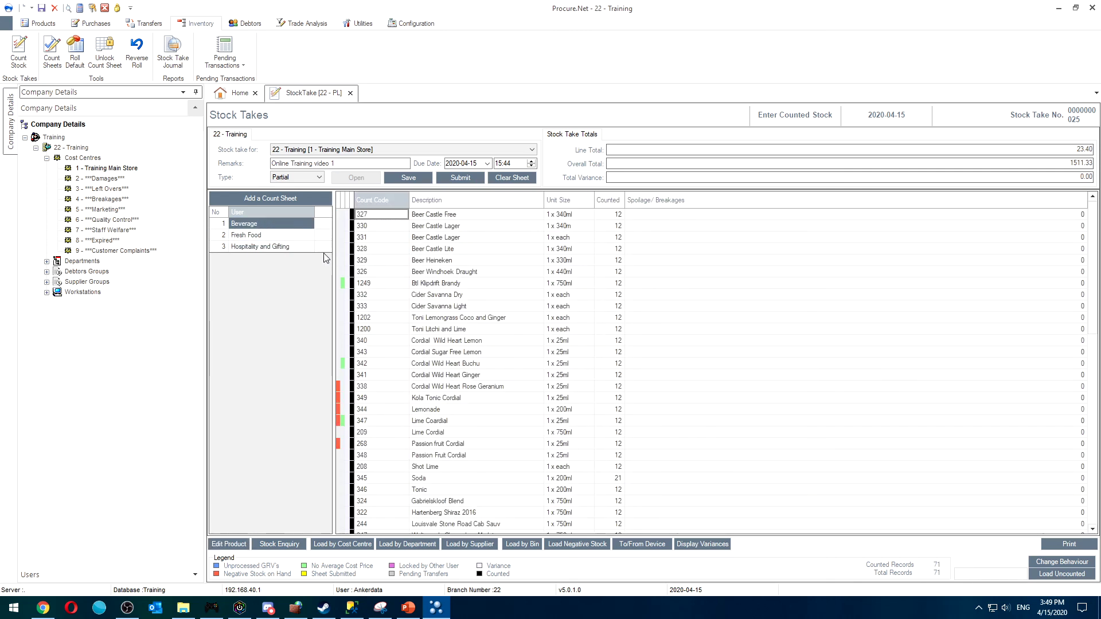
pyautogui.click(541, 238)
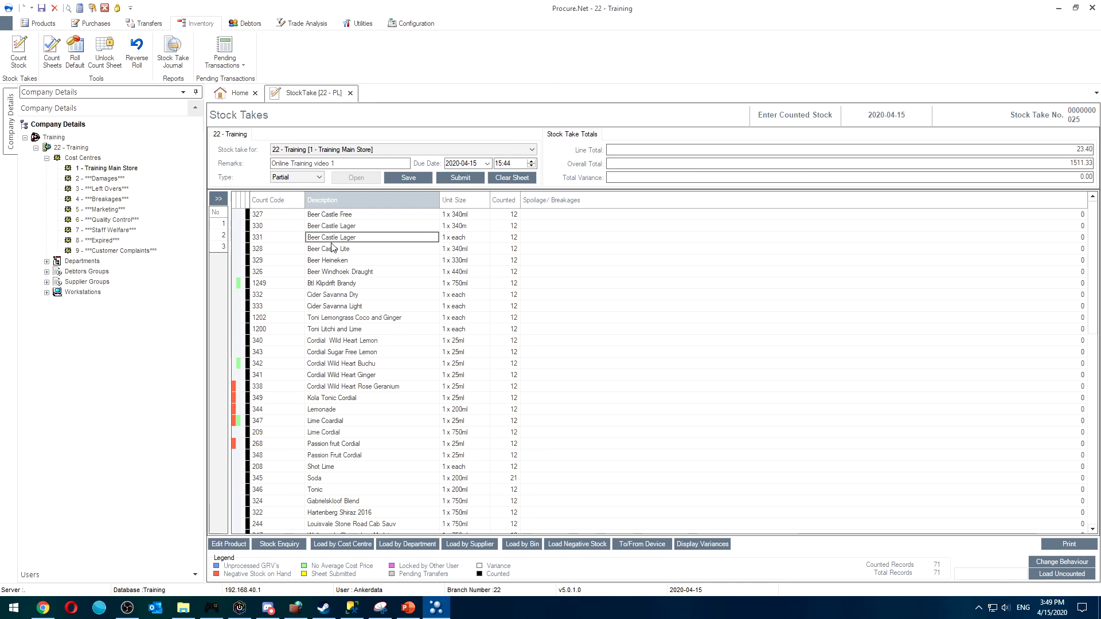
pyautogui.click(390, 273)
pyautogui.scroll(-1, 383, 304)
pyautogui.scroll(-10, 383, 306)
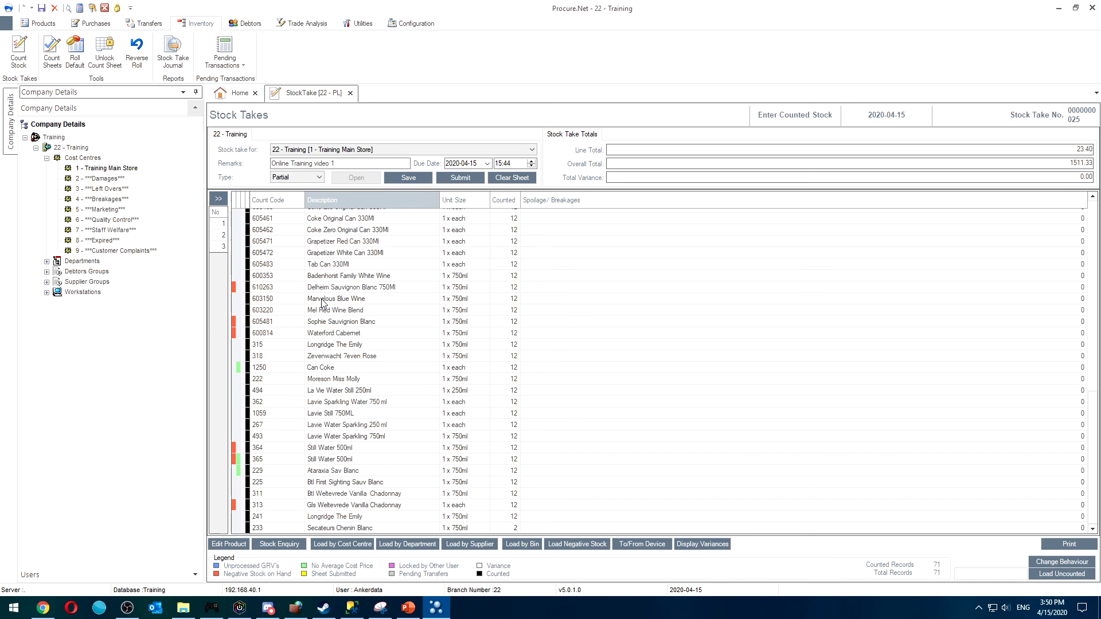
pyautogui.click(219, 235)
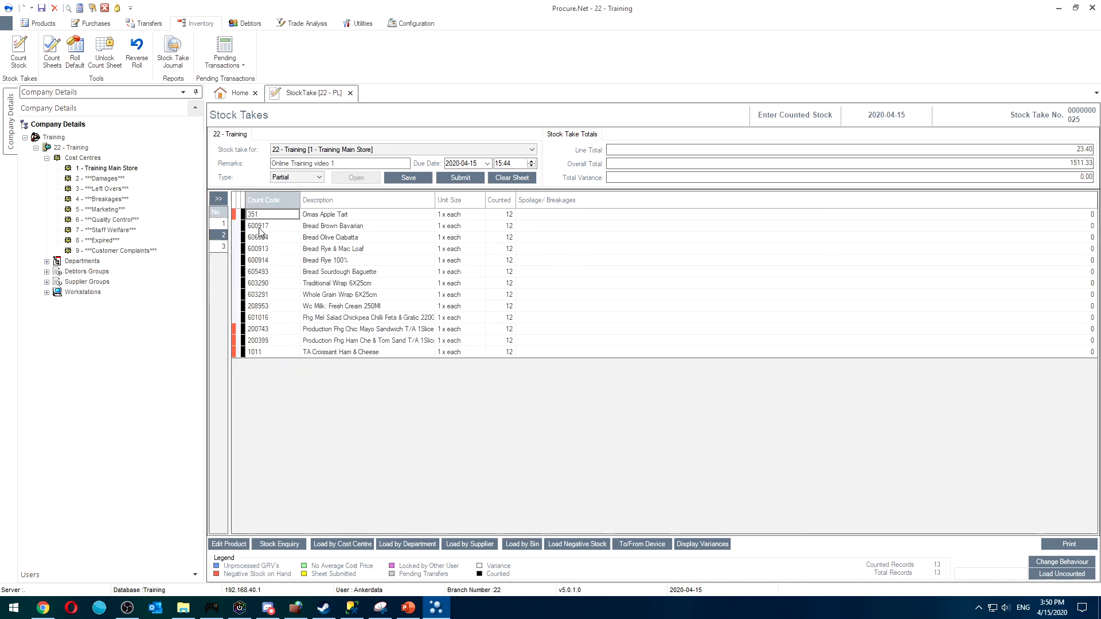
pyautogui.click(221, 247)
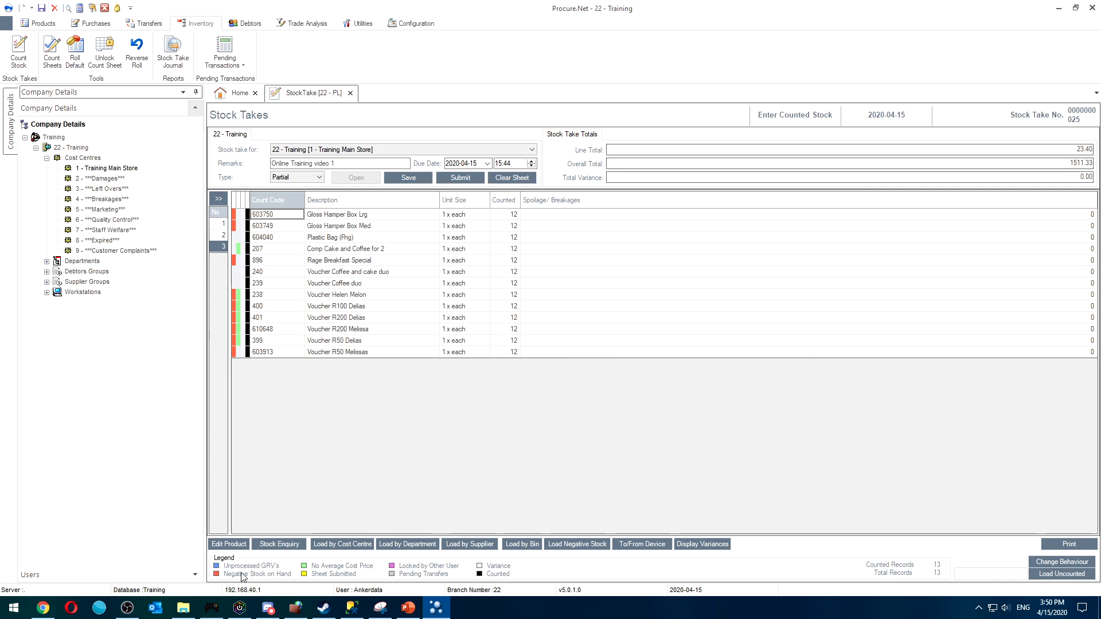
# - Run a stock enquiry on Voucher Helen Melon, examine its stock levels and April 2020 stock ledger, and close the enquiry
pyautogui.click(233, 352)
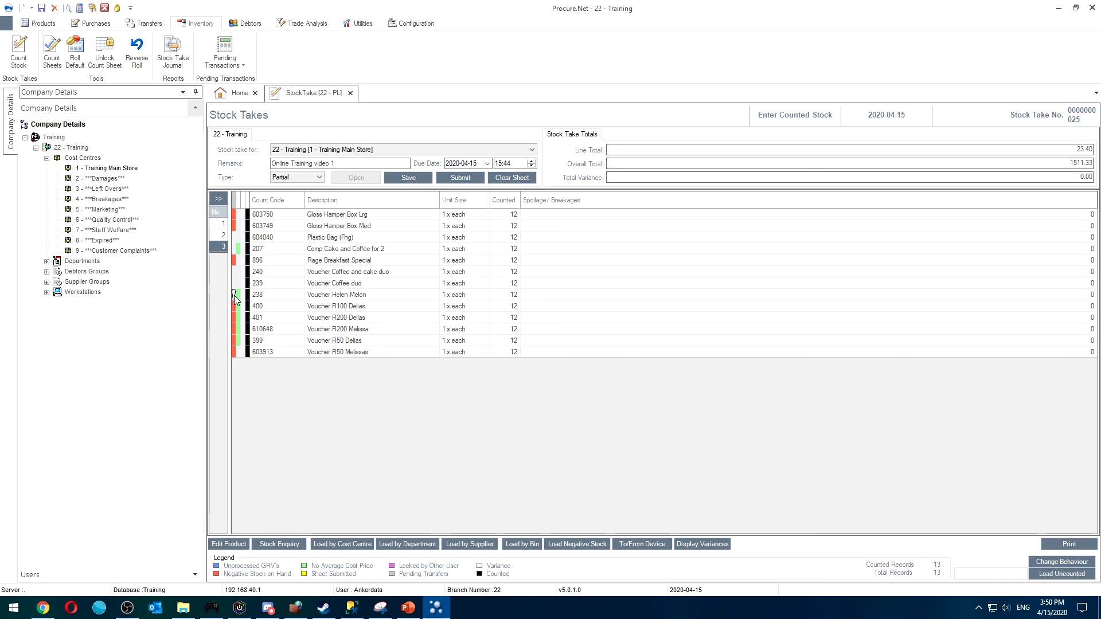
pyautogui.click(367, 295)
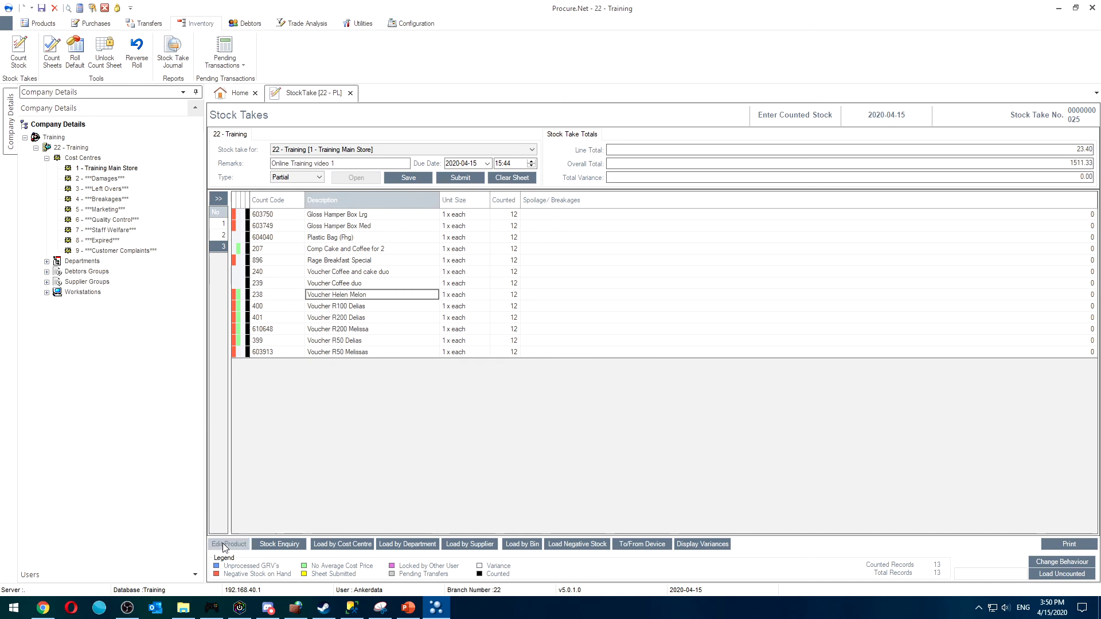
pyautogui.click(264, 548)
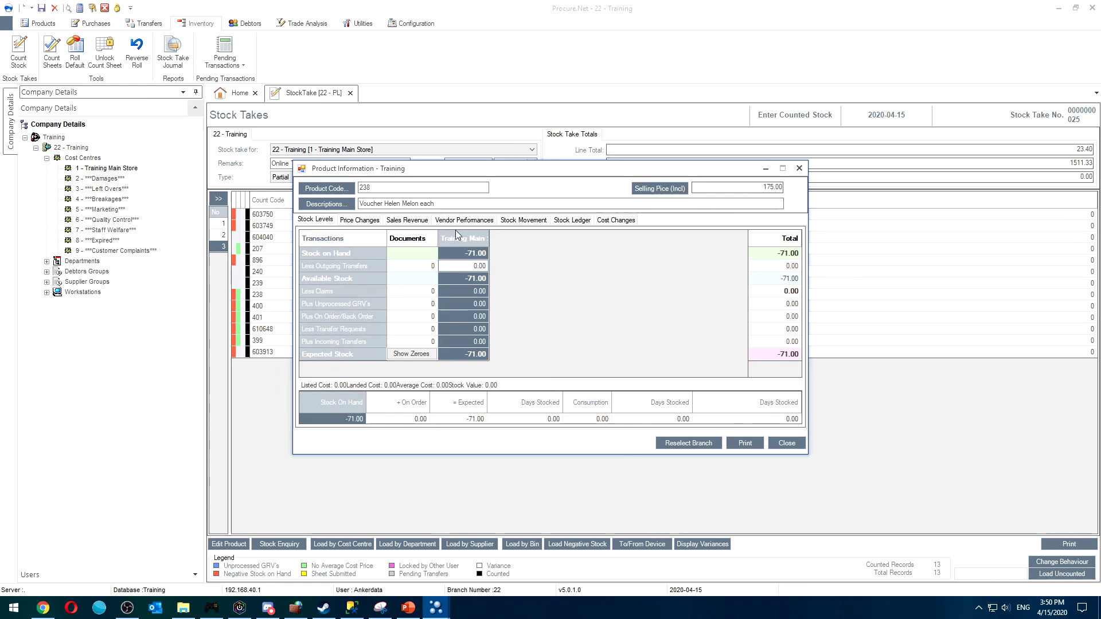
pyautogui.click(573, 221)
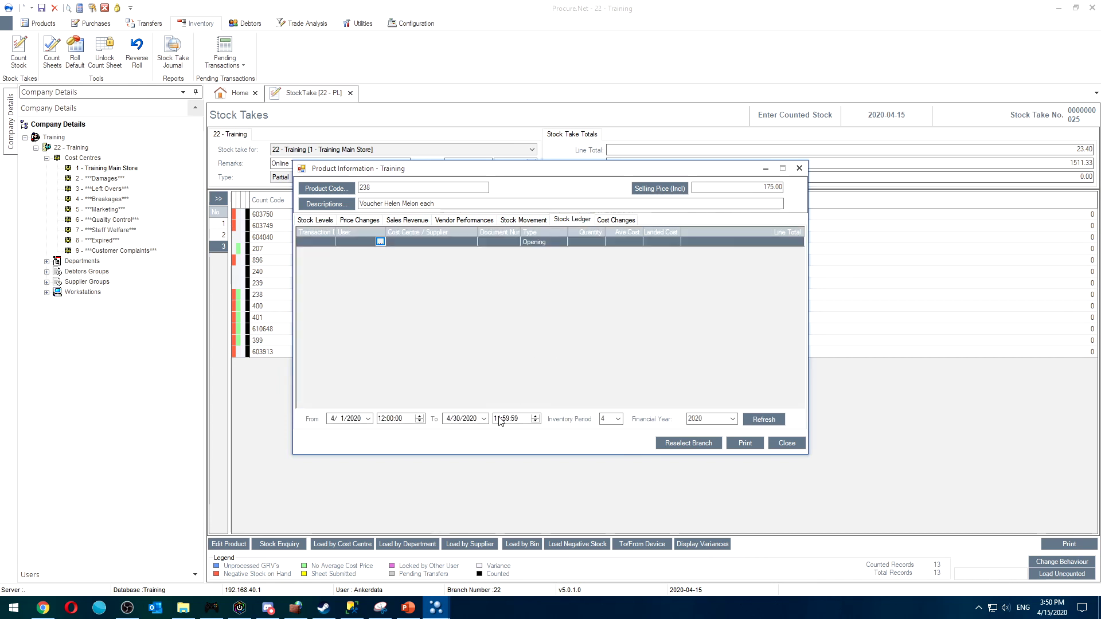
pyautogui.click(368, 422)
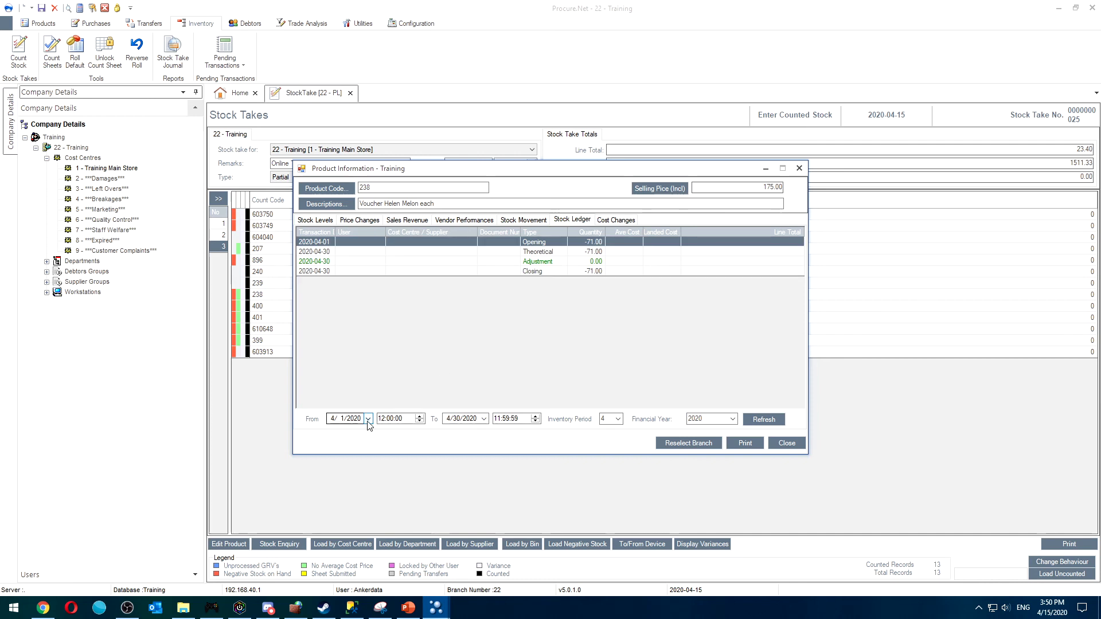
pyautogui.click(368, 419)
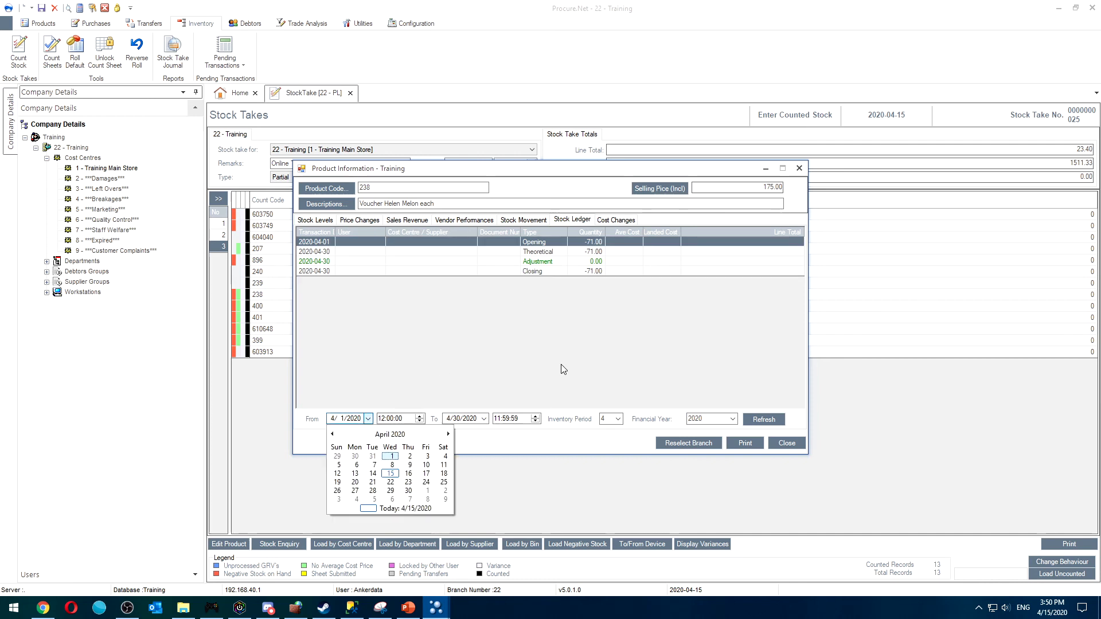
pyautogui.click(545, 337)
pyautogui.click(783, 449)
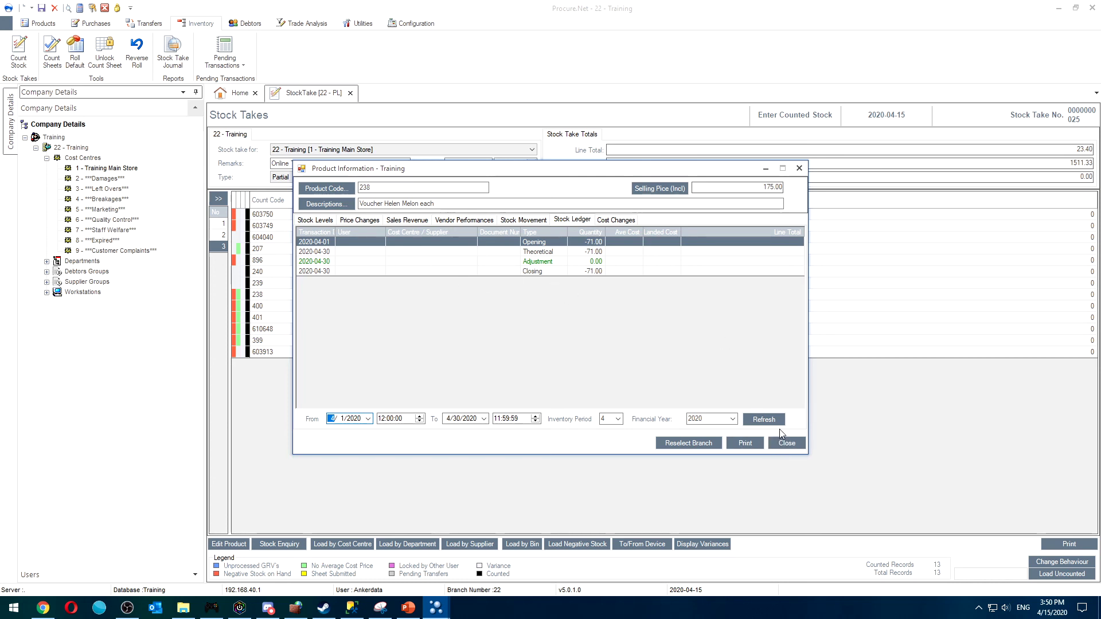
pyautogui.click(593, 252)
pyautogui.click(794, 445)
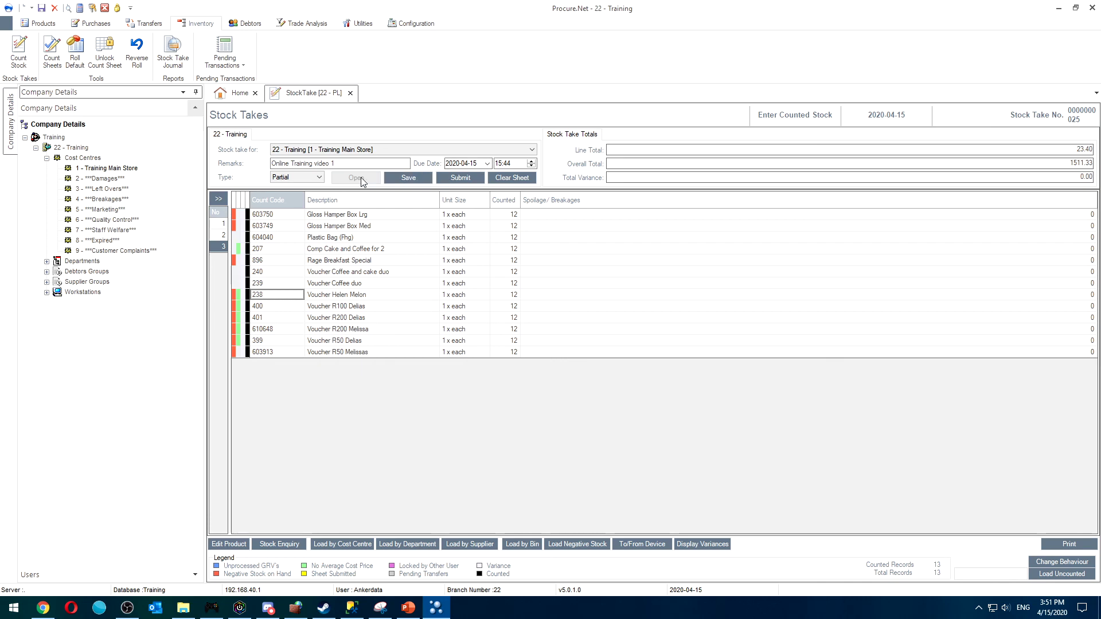
# - Return to the Beverage count sheet and submit it, accepting that it can no longer be edited
pyautogui.click(222, 236)
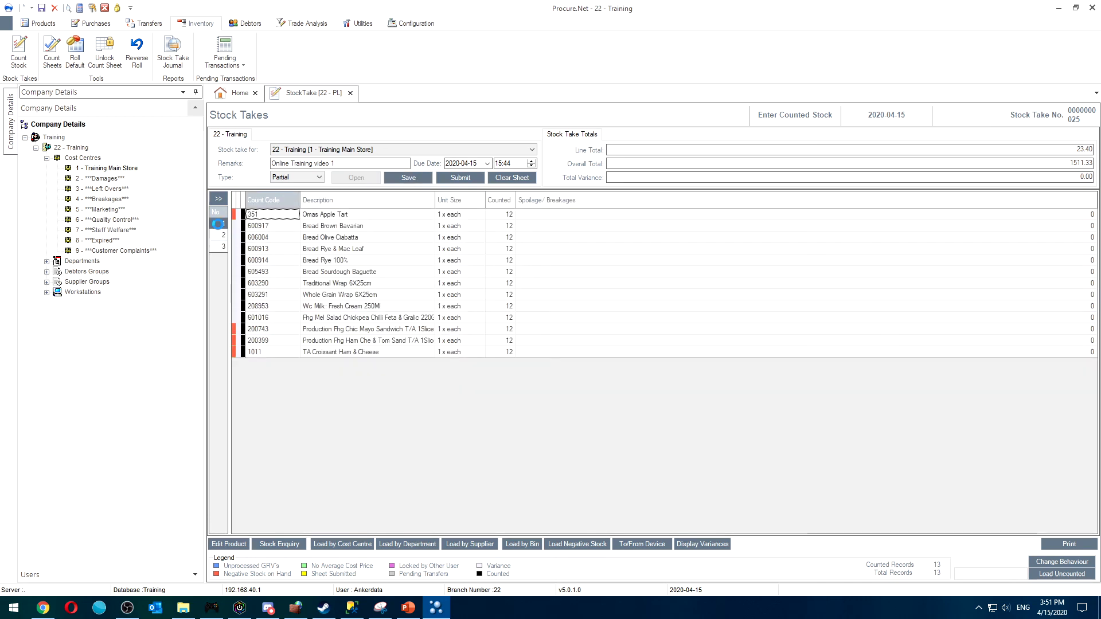
pyautogui.click(221, 224)
pyautogui.click(219, 199)
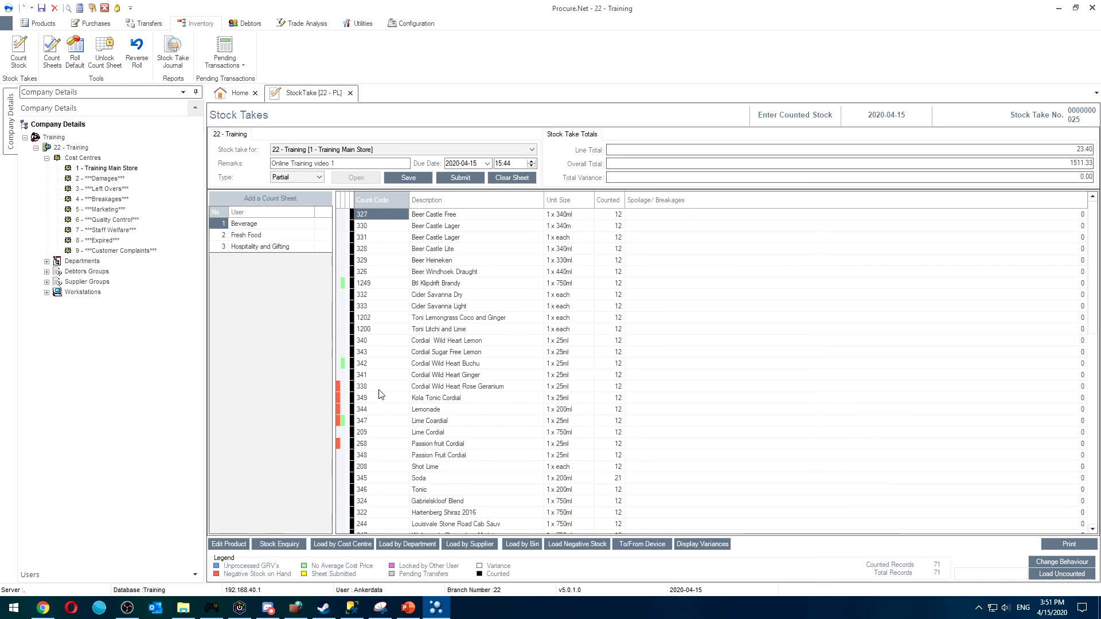
pyautogui.click(463, 178)
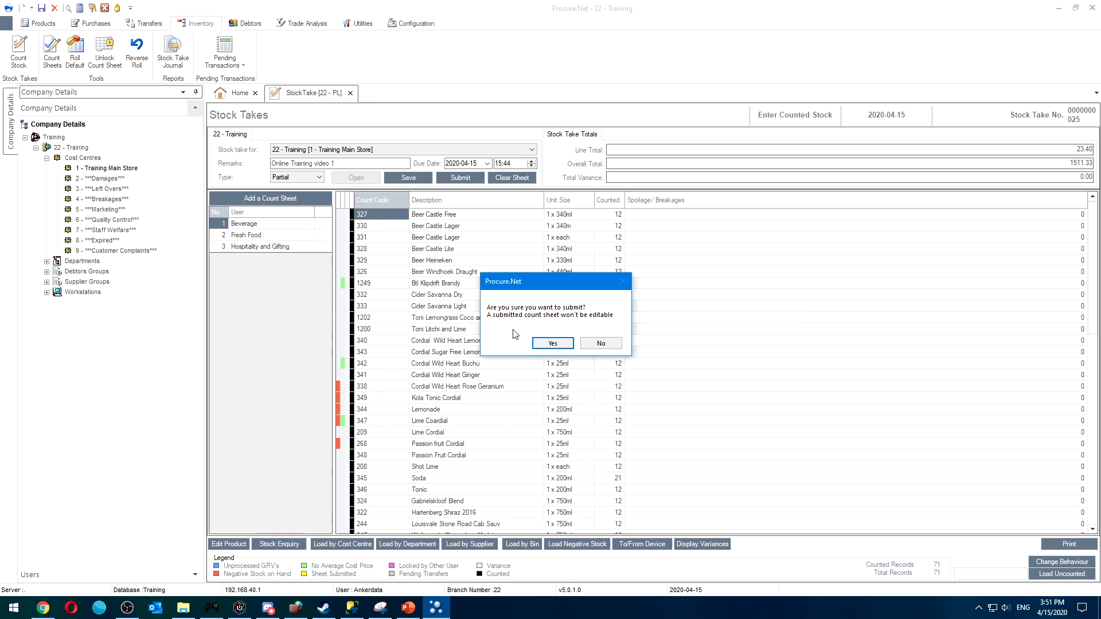
pyautogui.click(561, 344)
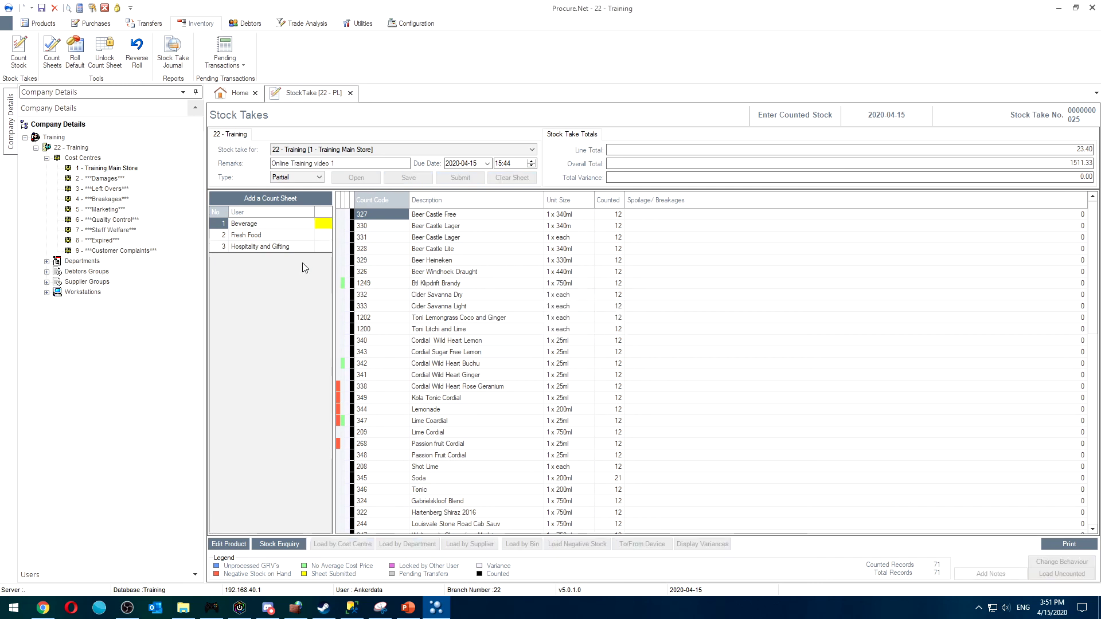
# - Save the Beverage count sheet while switching to Fresh Food, and submit the Fresh Food count sheet
pyautogui.click(263, 234)
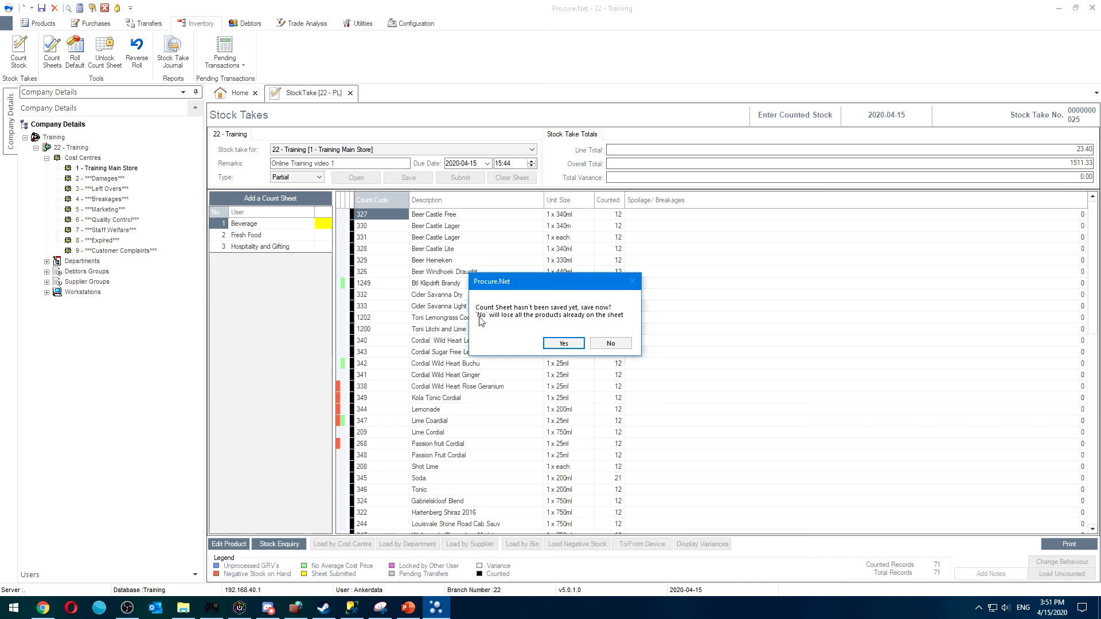
pyautogui.click(564, 343)
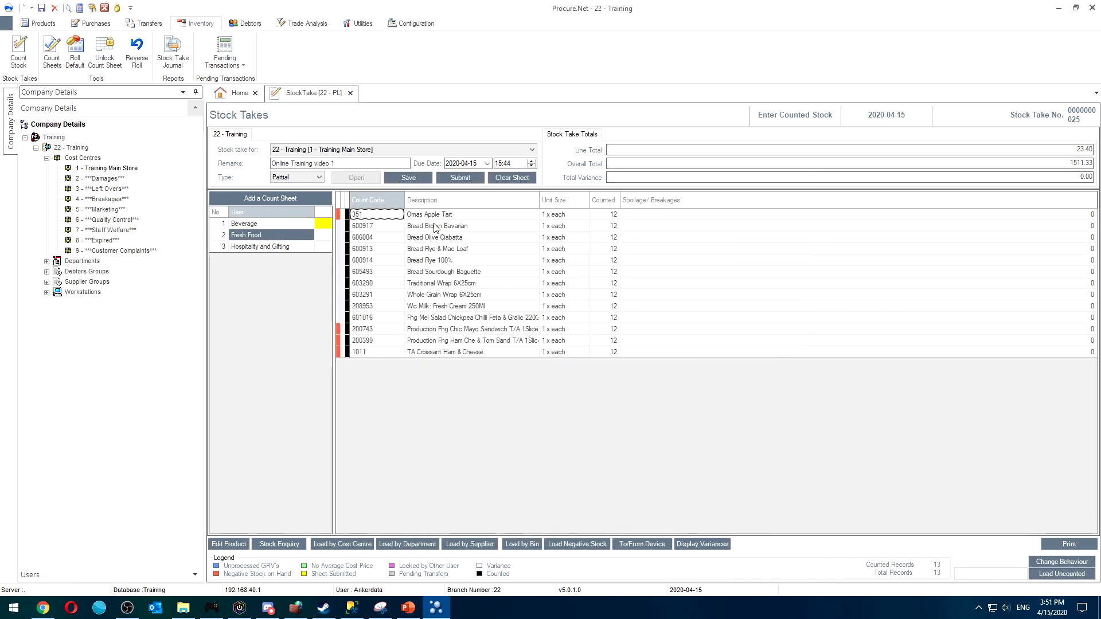
pyautogui.click(460, 178)
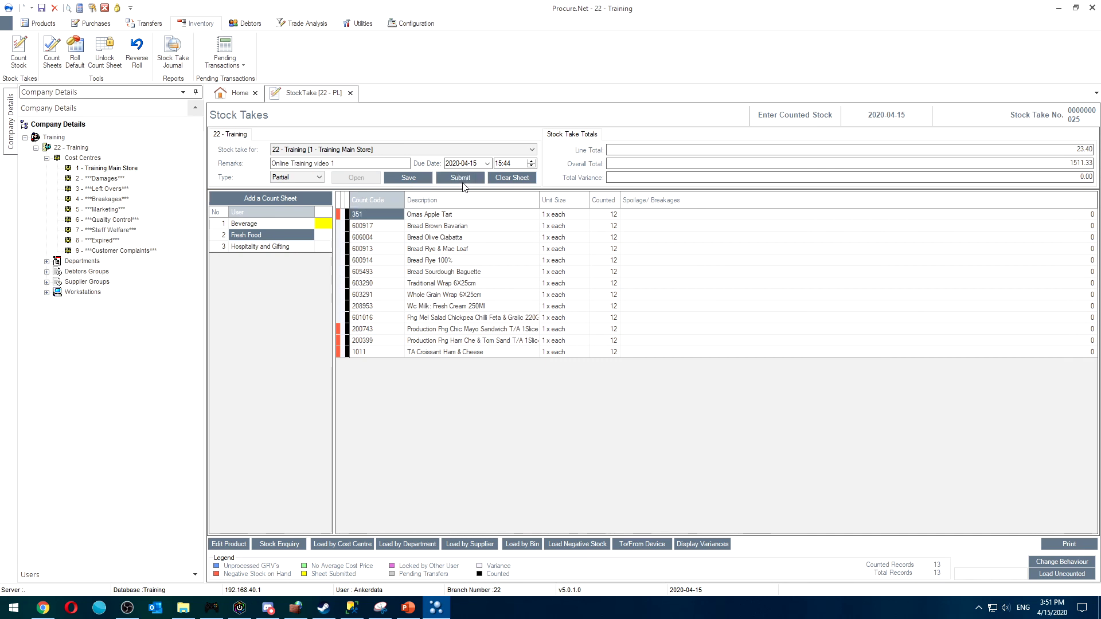
pyautogui.click(552, 343)
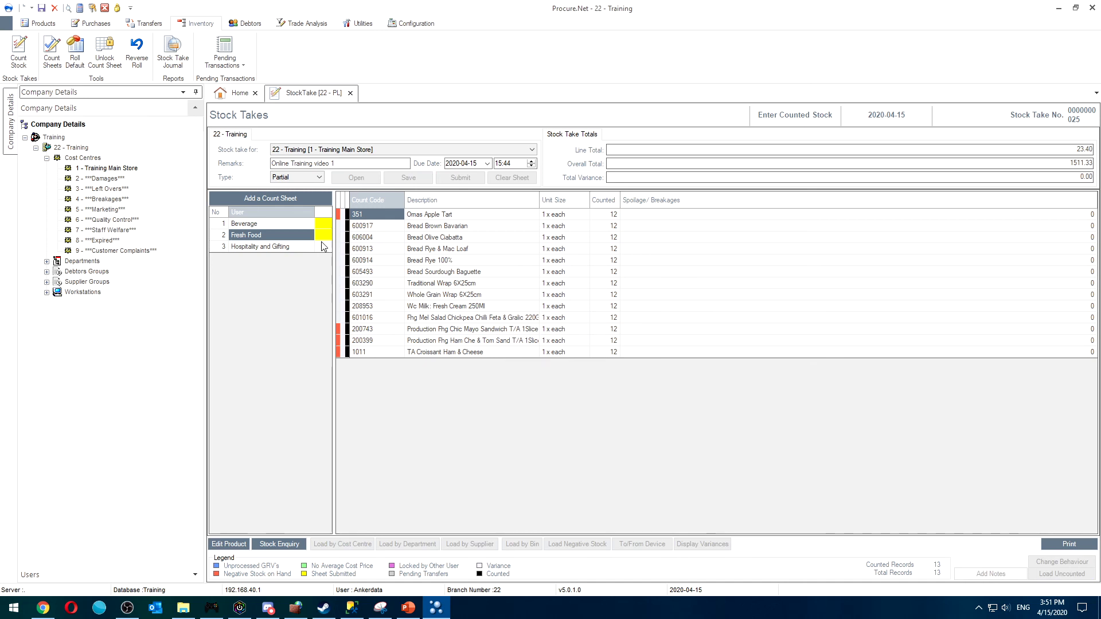
# - Save Fresh Food while switching to Hospitality and Gifting, submit that count sheet, and merge the submitted sheets
pyautogui.click(253, 247)
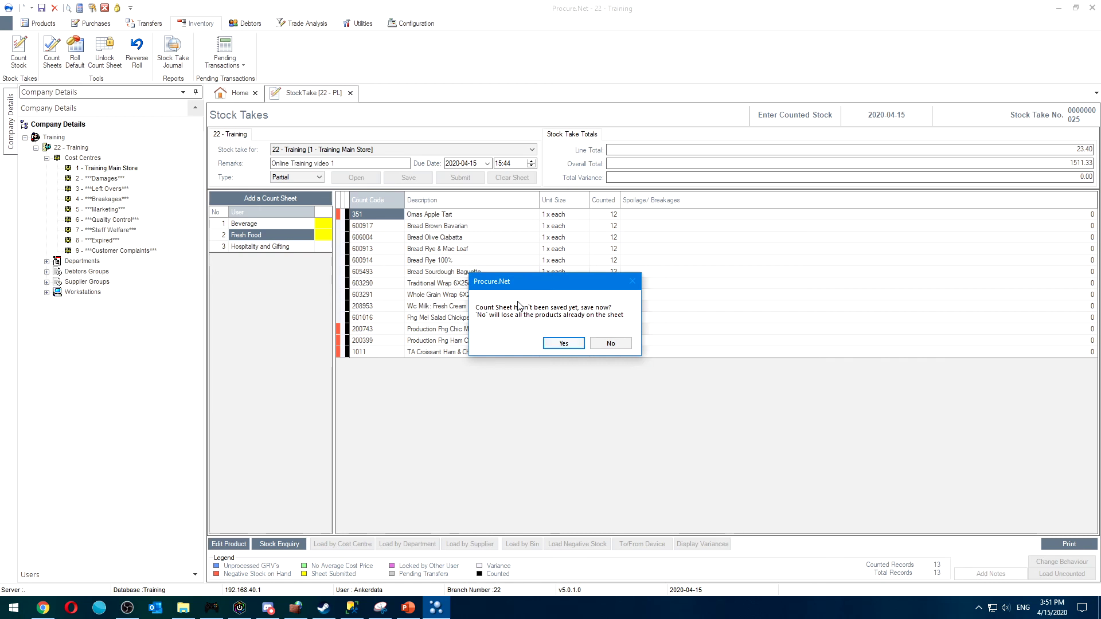
pyautogui.click(564, 344)
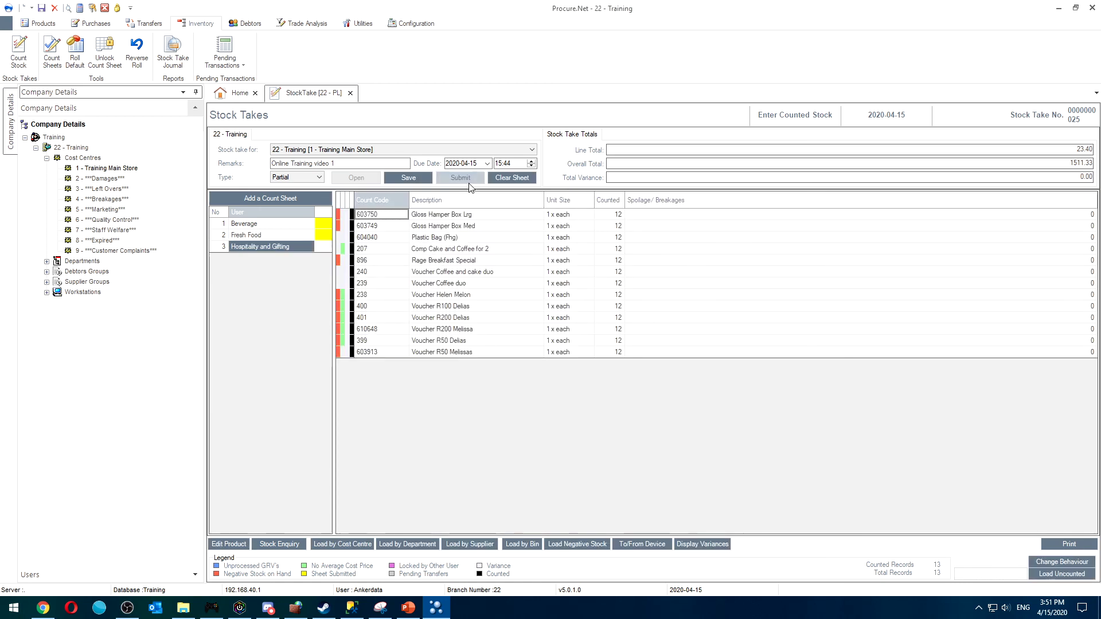
pyautogui.click(461, 178)
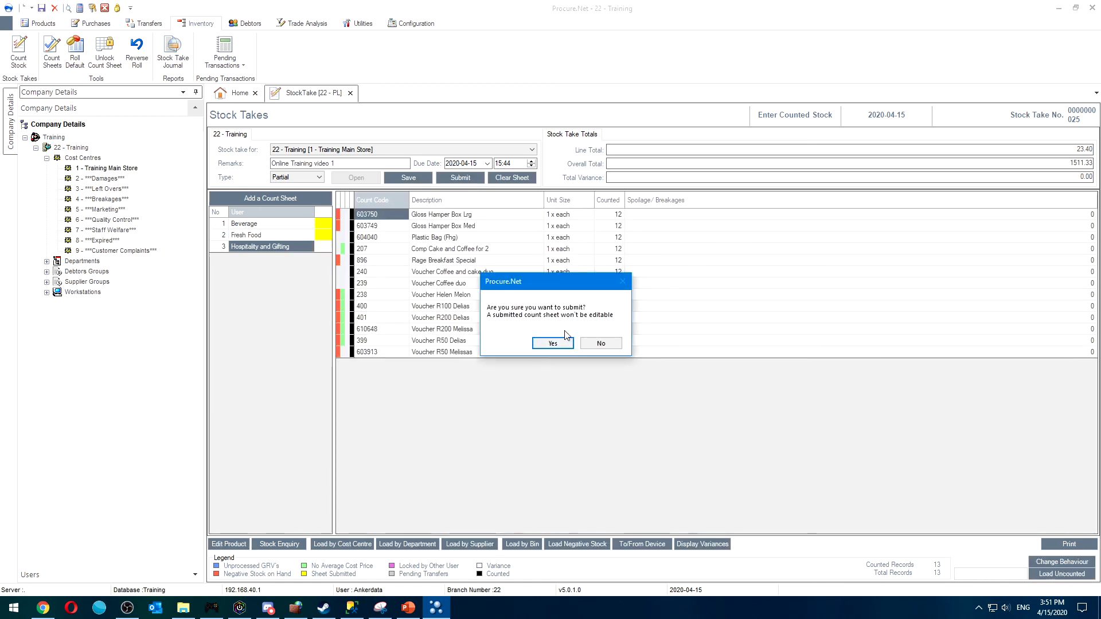
pyautogui.click(554, 344)
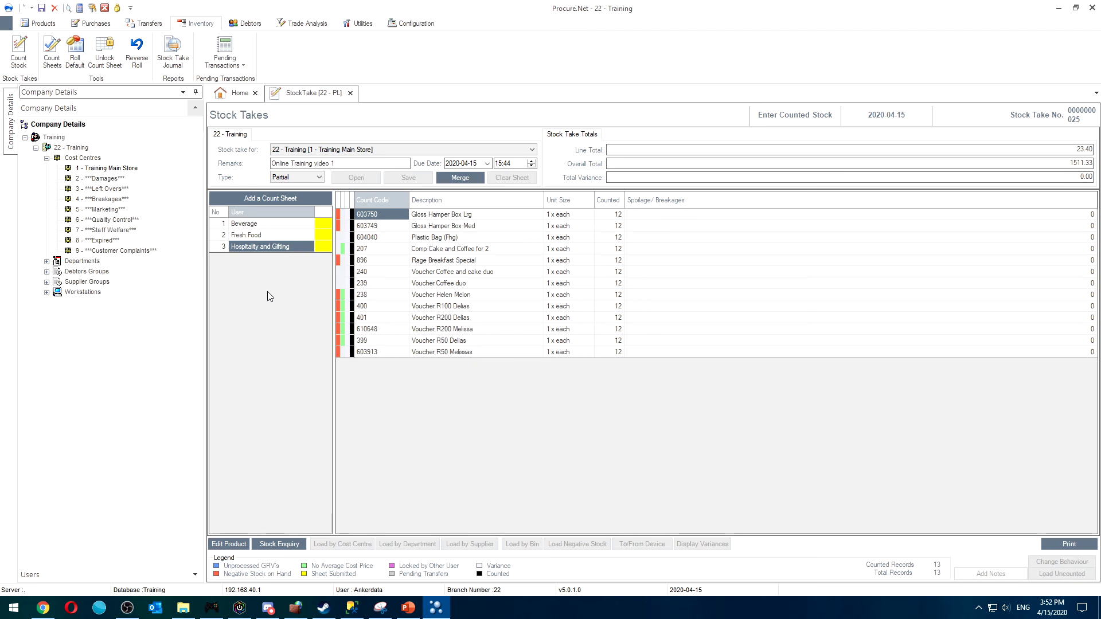
pyautogui.click(460, 181)
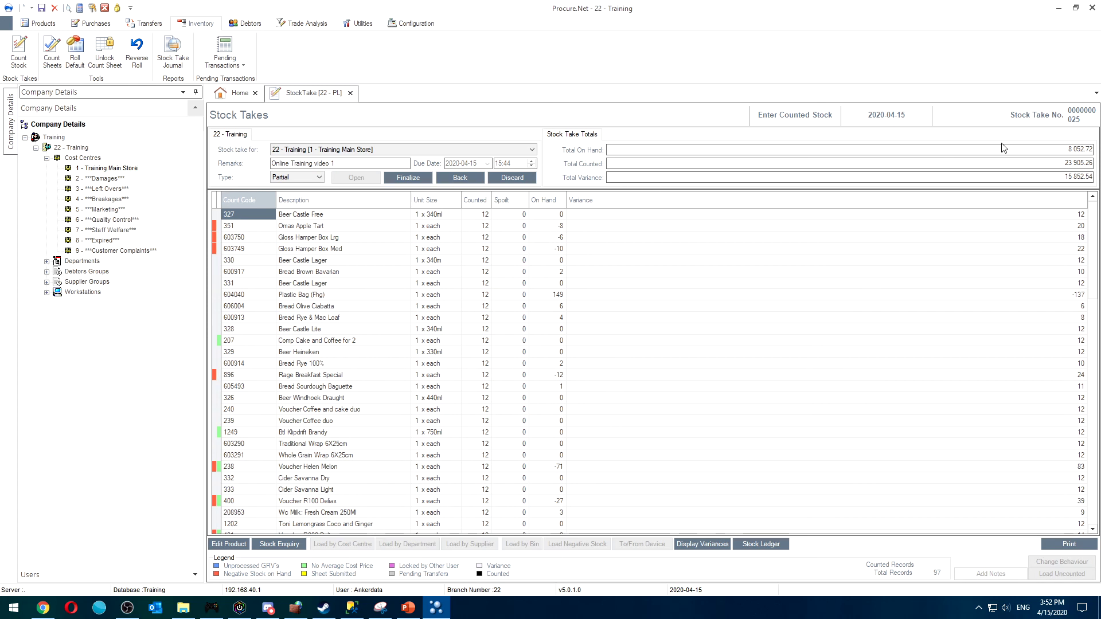
# - Examine the merged stock take's totals and compare counted, on-hand and variance quantities, including negative-stock products such as Voucher Helen Melon
pyautogui.moveTo(1066, 148); pyautogui.dragTo(1095, 153)
pyautogui.moveTo(1062, 158); pyautogui.dragTo(1094, 150)
pyautogui.click(551, 225)
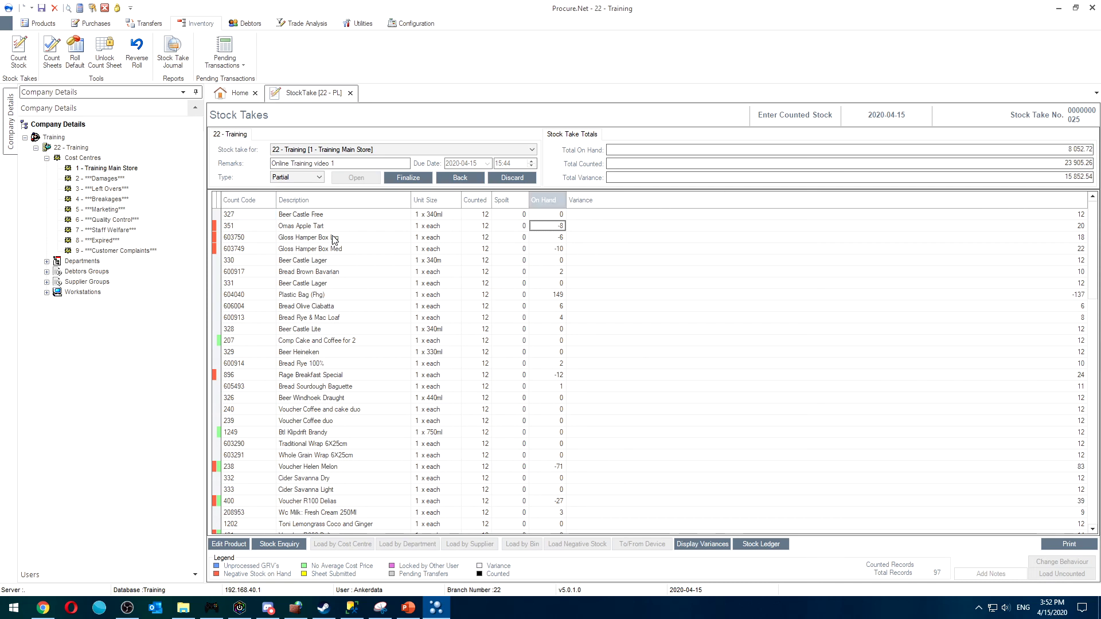
pyautogui.click(554, 250)
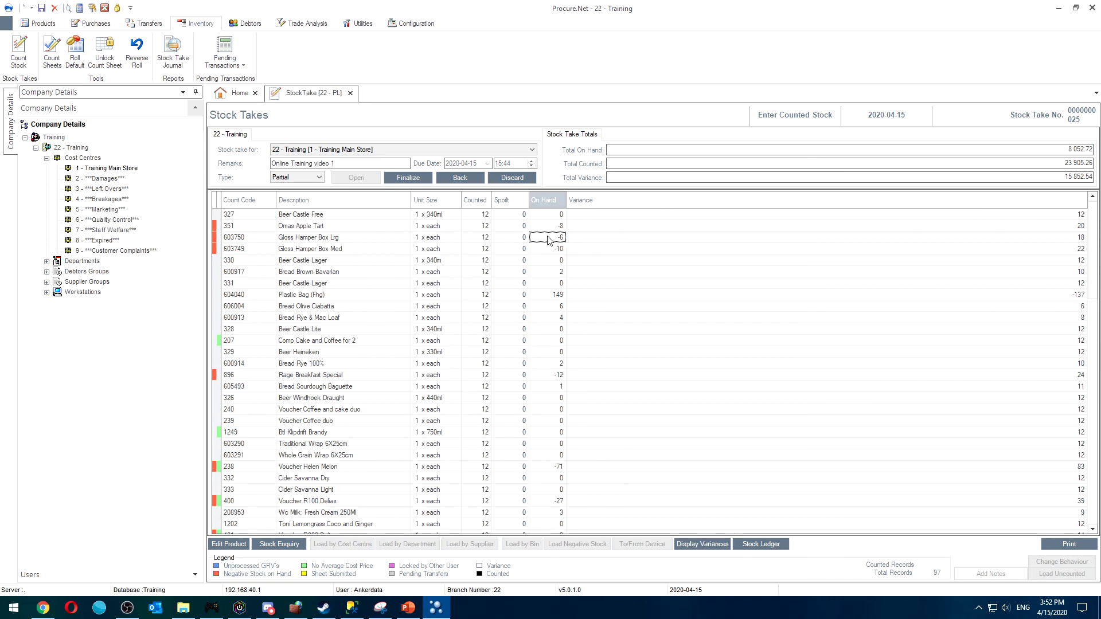
pyautogui.click(546, 377)
pyautogui.click(547, 468)
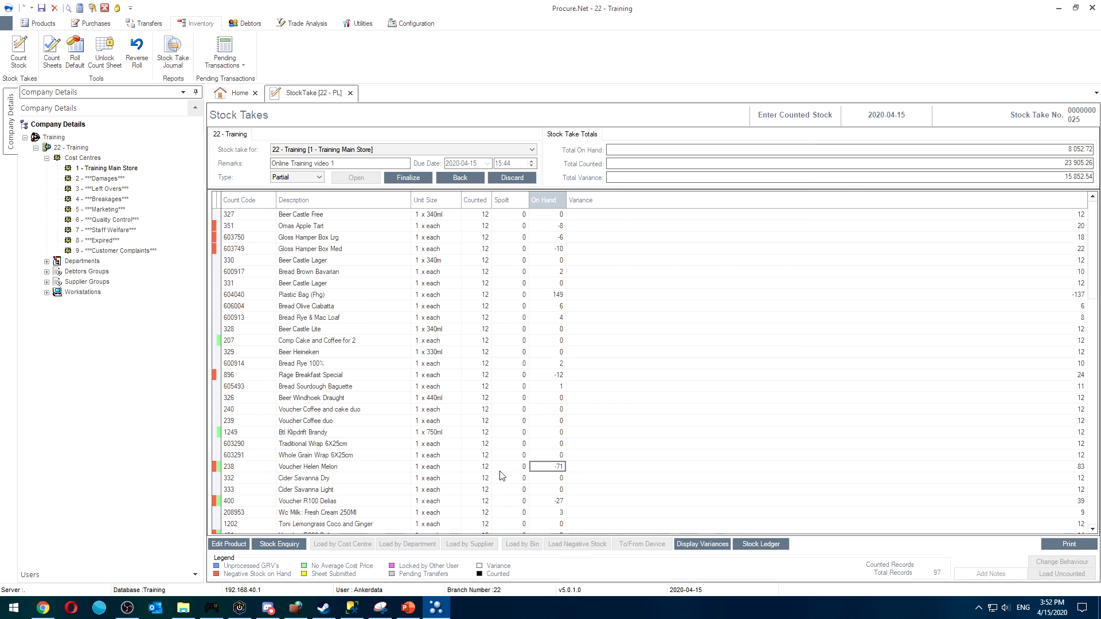
pyautogui.click(483, 467)
pyautogui.click(549, 467)
pyautogui.click(1081, 468)
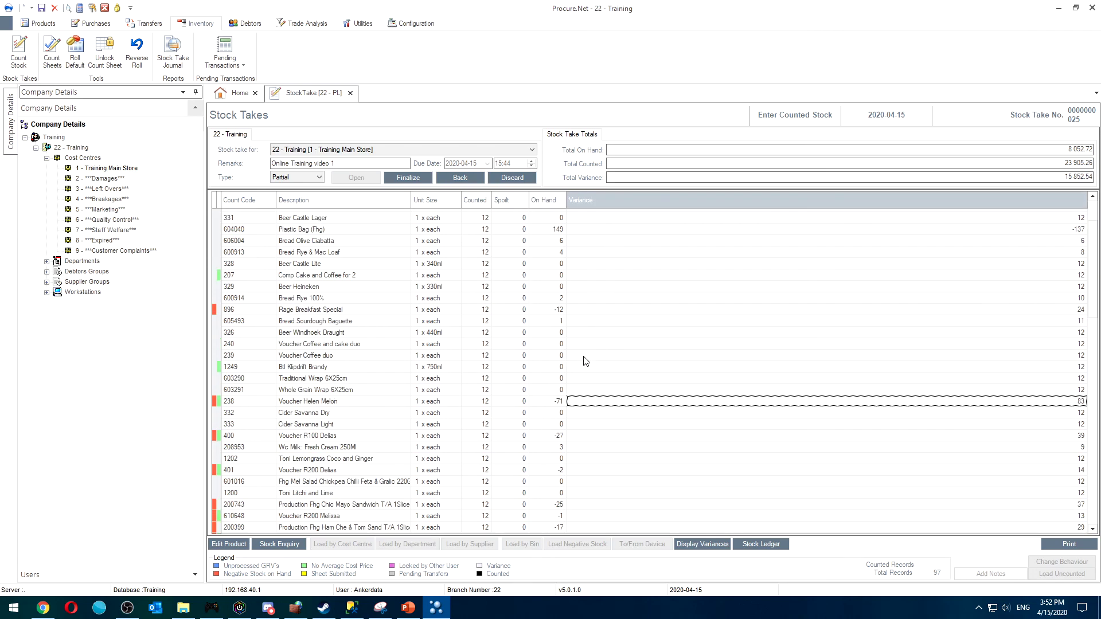
pyautogui.scroll(-15, 583, 361)
pyautogui.scroll(-1, 583, 367)
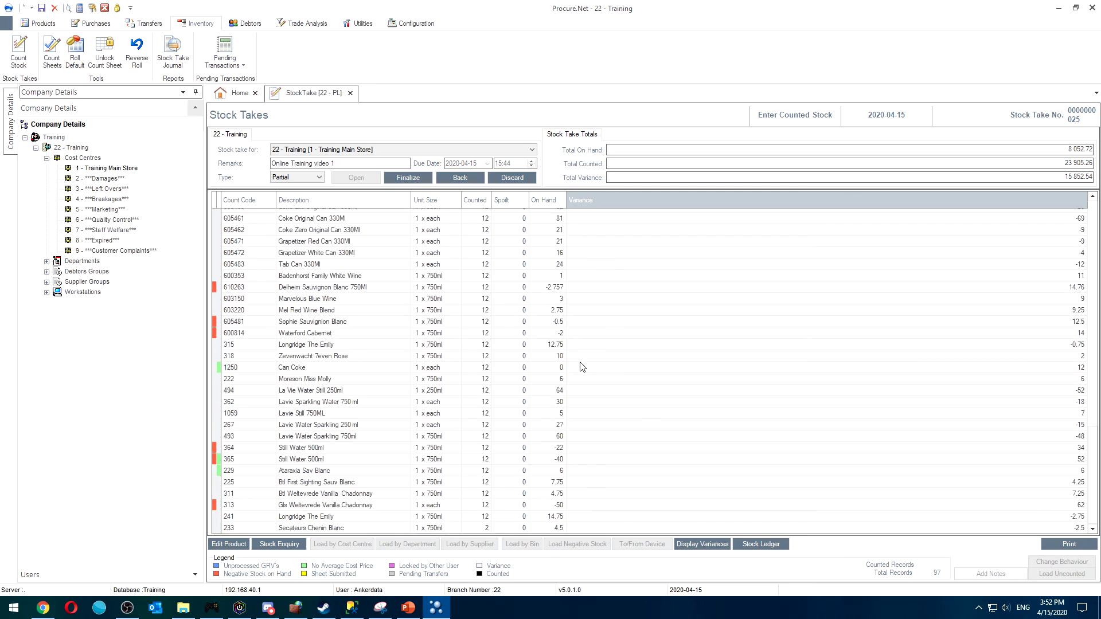
pyautogui.scroll(16, 583, 367)
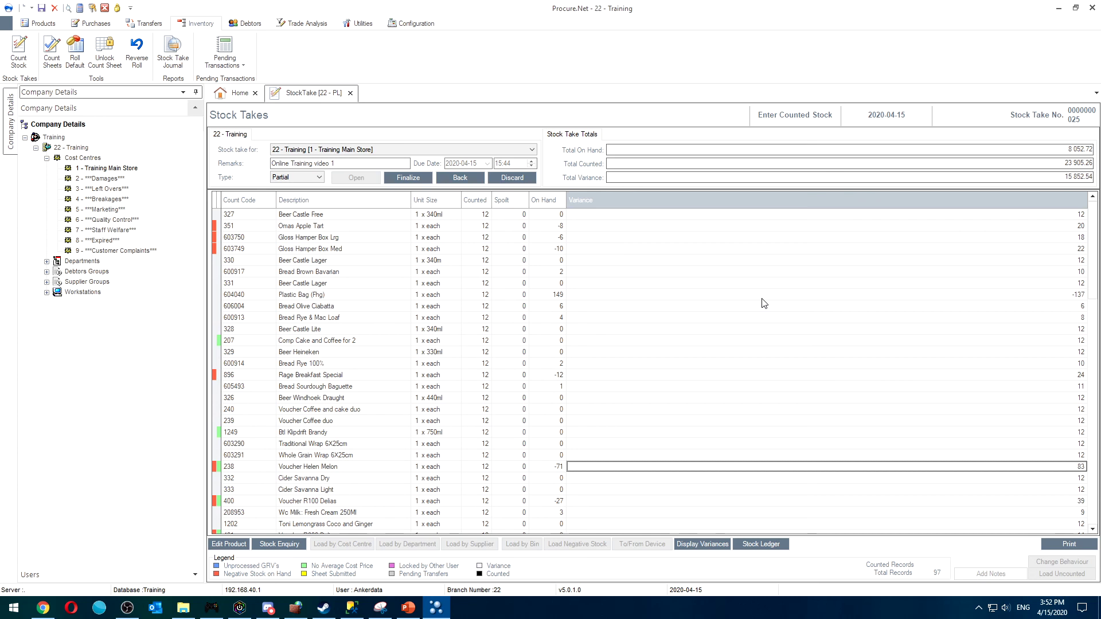
# - Finalize the stock take despite the other open stock take, and generate the finalized variance report with Show All for all departments
pyautogui.click(423, 178)
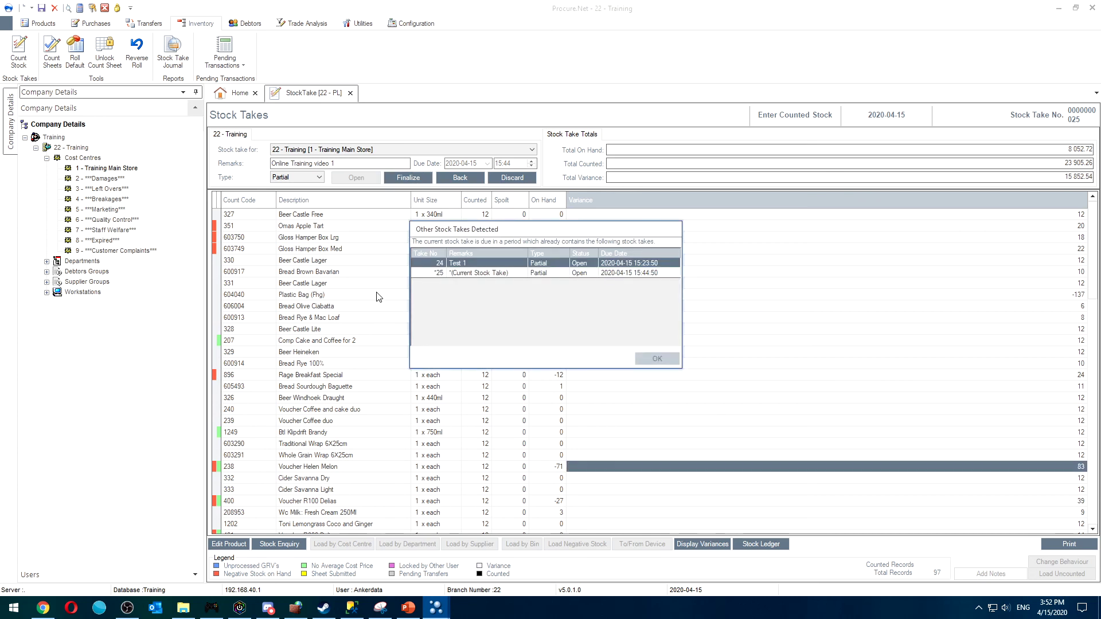
pyautogui.click(655, 359)
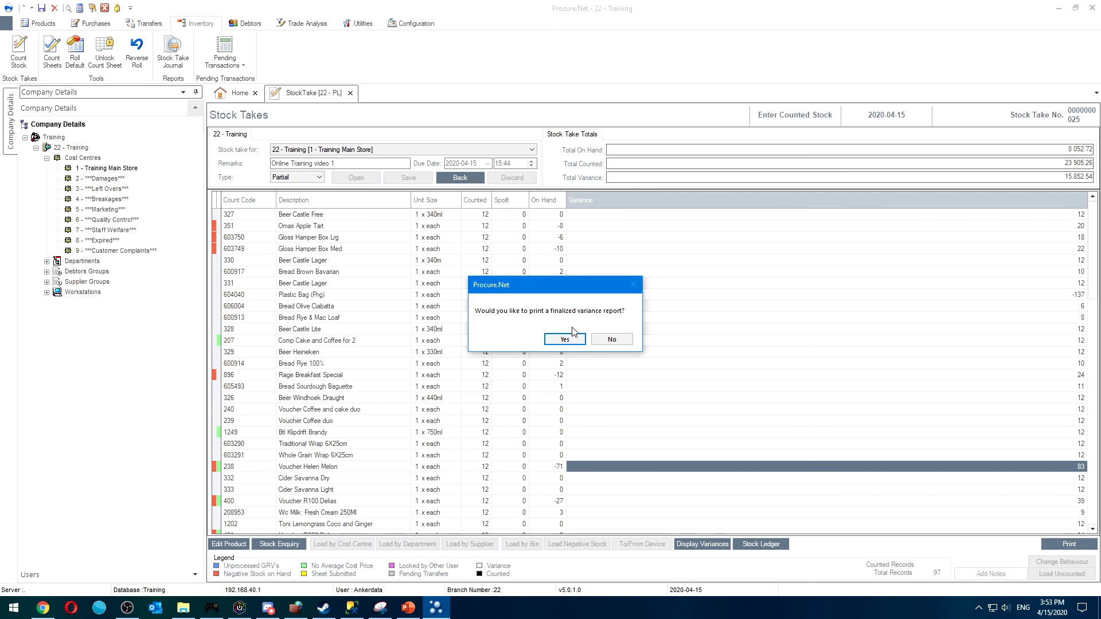
pyautogui.click(609, 340)
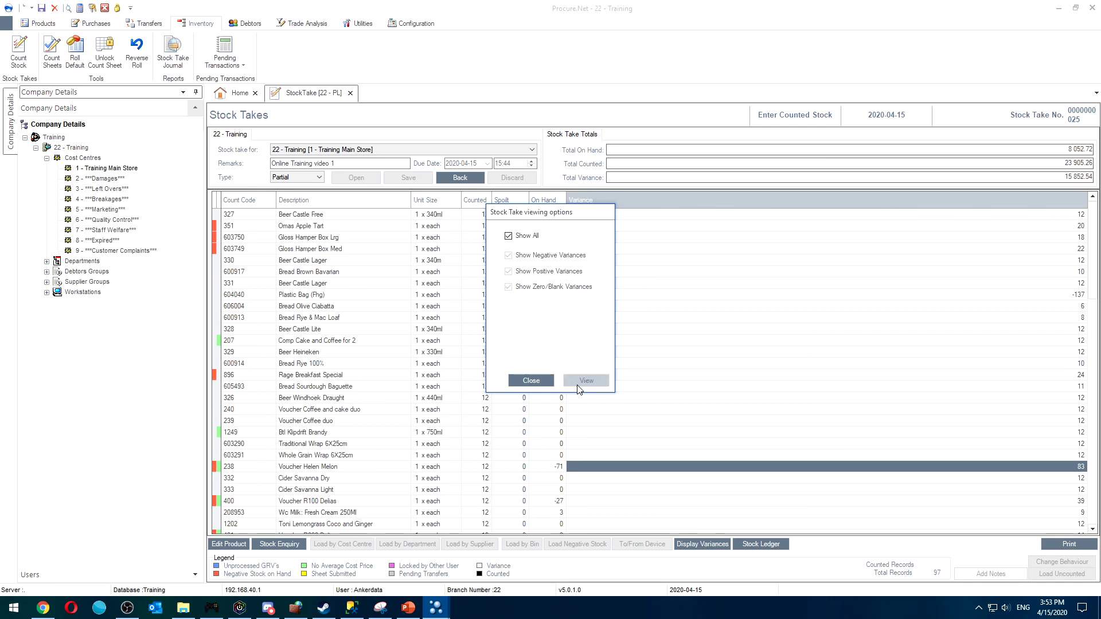
pyautogui.click(580, 381)
pyautogui.click(451, 172)
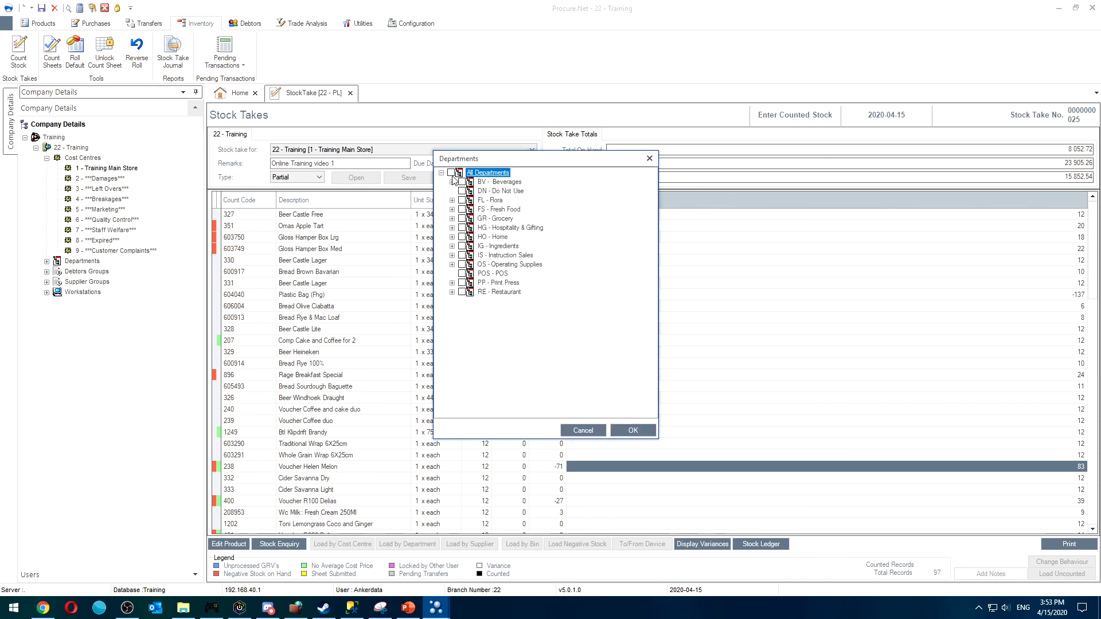
pyautogui.click(627, 434)
pyautogui.click(625, 430)
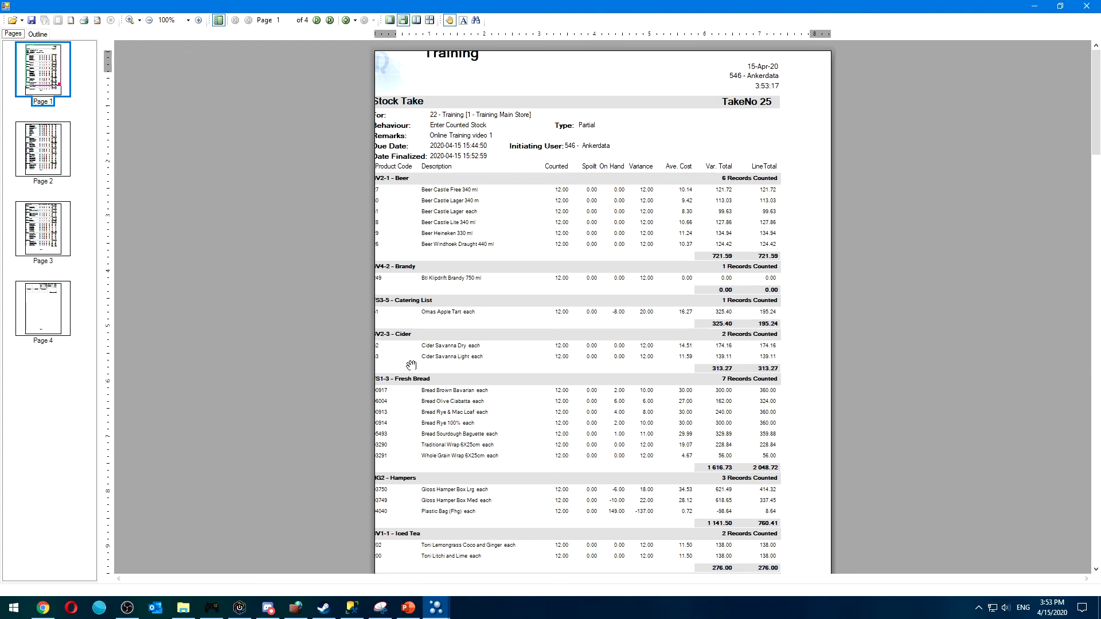
# - Review all pages of the finalized variance report, including department variance totals, line totals and the closing summary, and close it
pyautogui.scroll(-6, 441, 350)
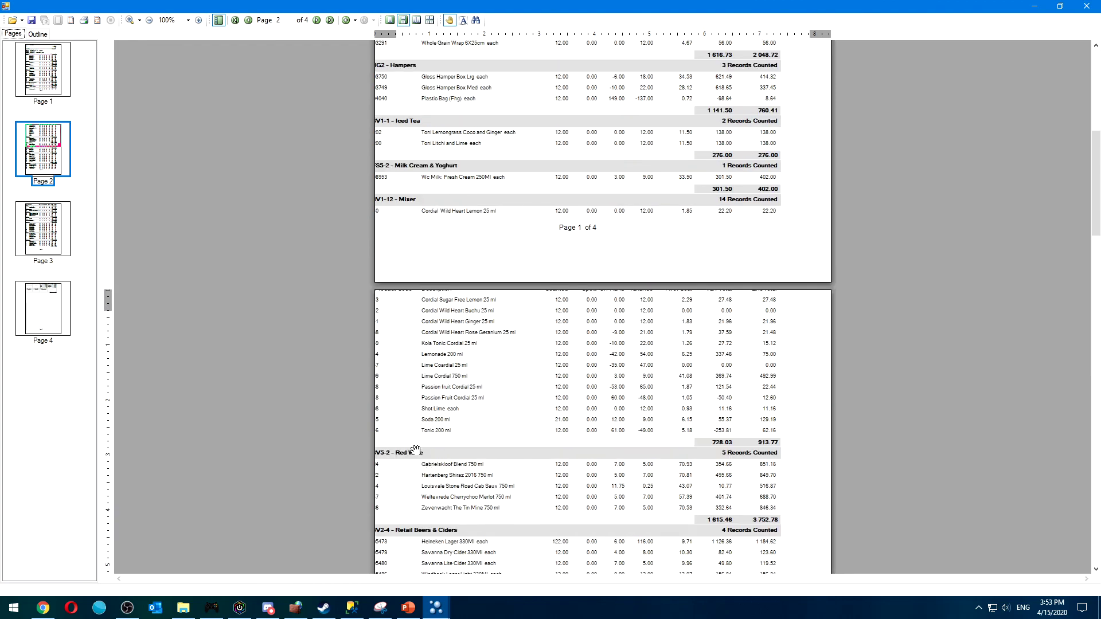
pyautogui.scroll(-10, 412, 425)
pyautogui.scroll(20, 412, 425)
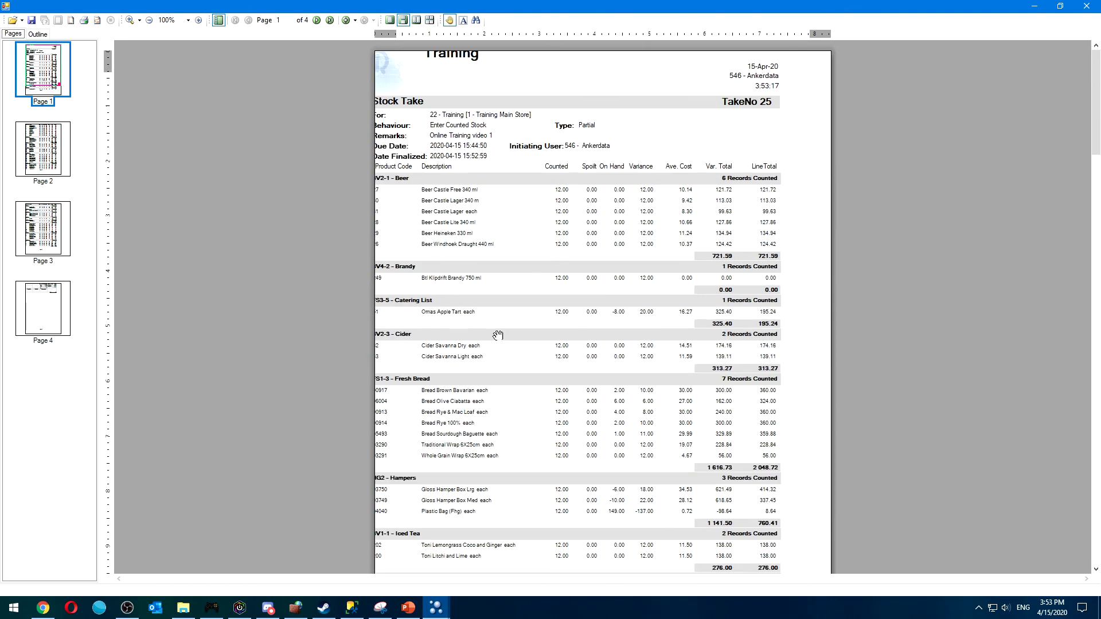
pyautogui.moveTo(547, 337); pyautogui.dragTo(519, 450)
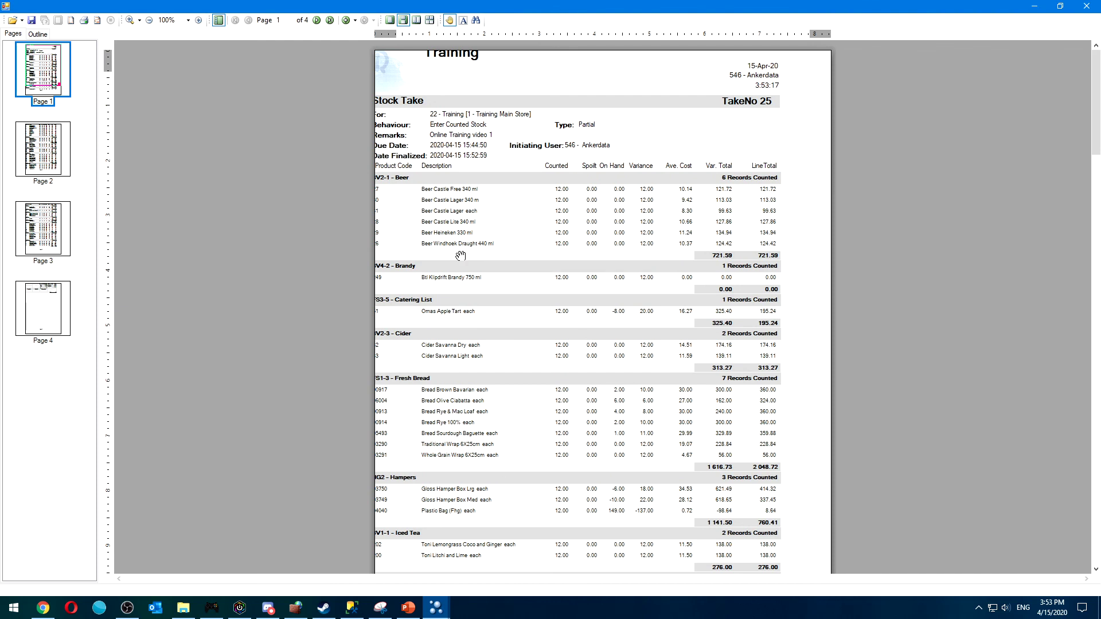
pyautogui.moveTo(525, 406); pyautogui.dragTo(519, 379)
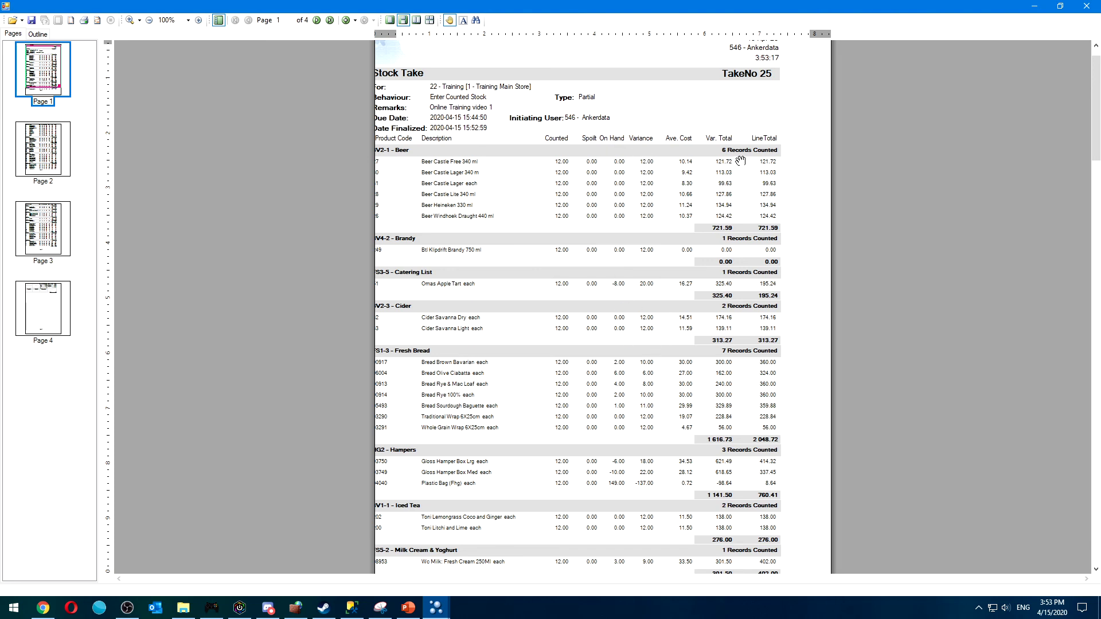
pyautogui.scroll(1, 730, 159)
pyautogui.scroll(-1, 723, 190)
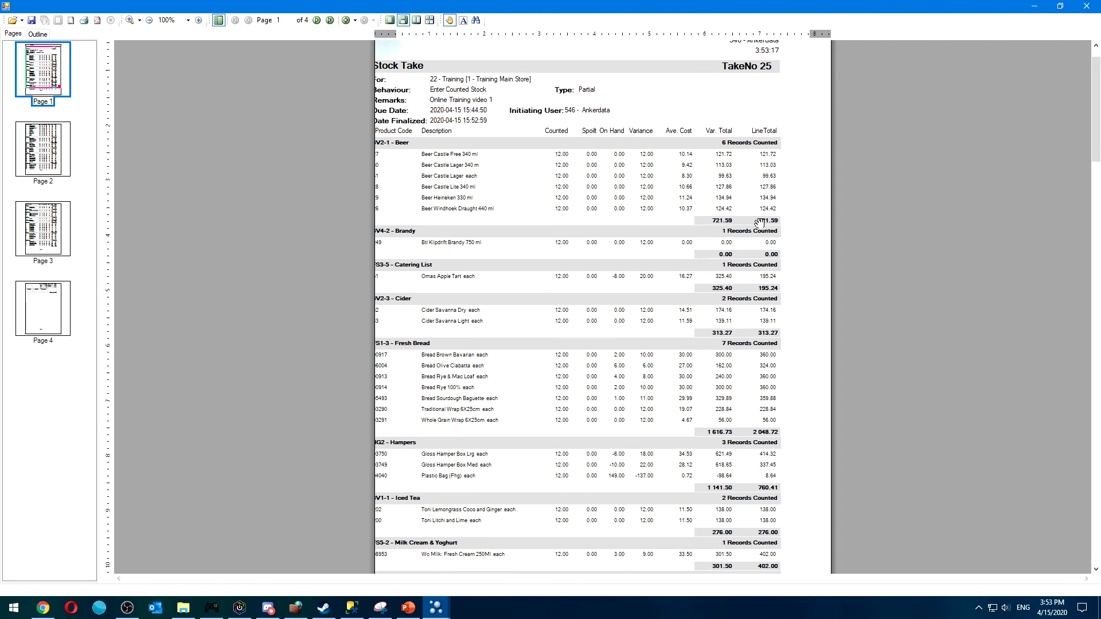
pyautogui.moveTo(725, 304); pyautogui.dragTo(726, 181)
pyautogui.moveTo(728, 341); pyautogui.dragTo(692, 252)
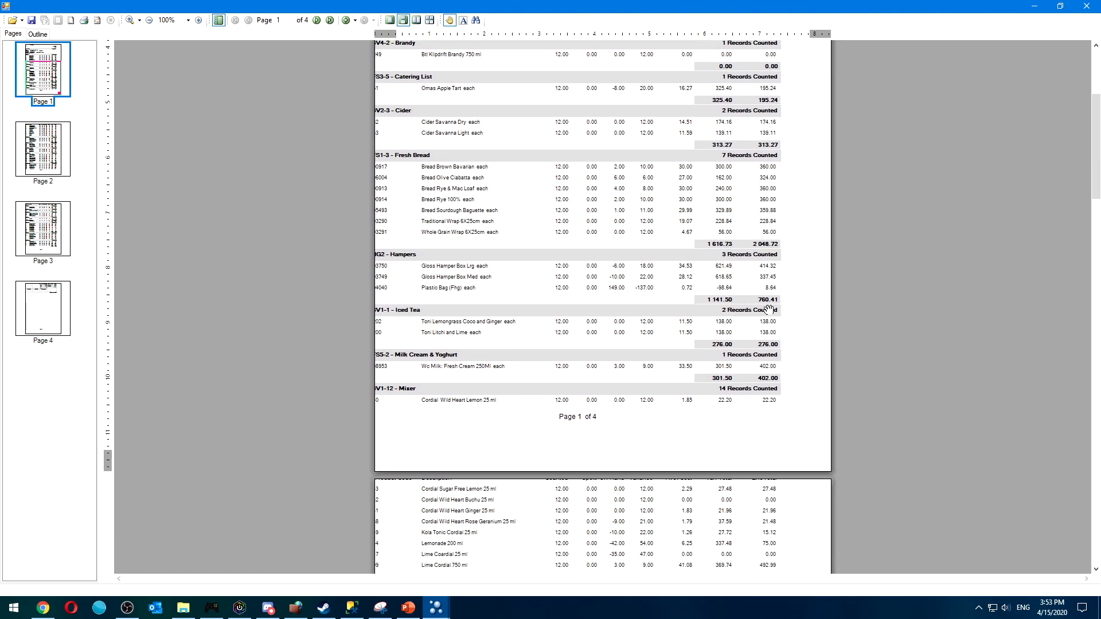
pyautogui.moveTo(739, 294); pyautogui.dragTo(736, 283)
pyautogui.scroll(-15, 737, 283)
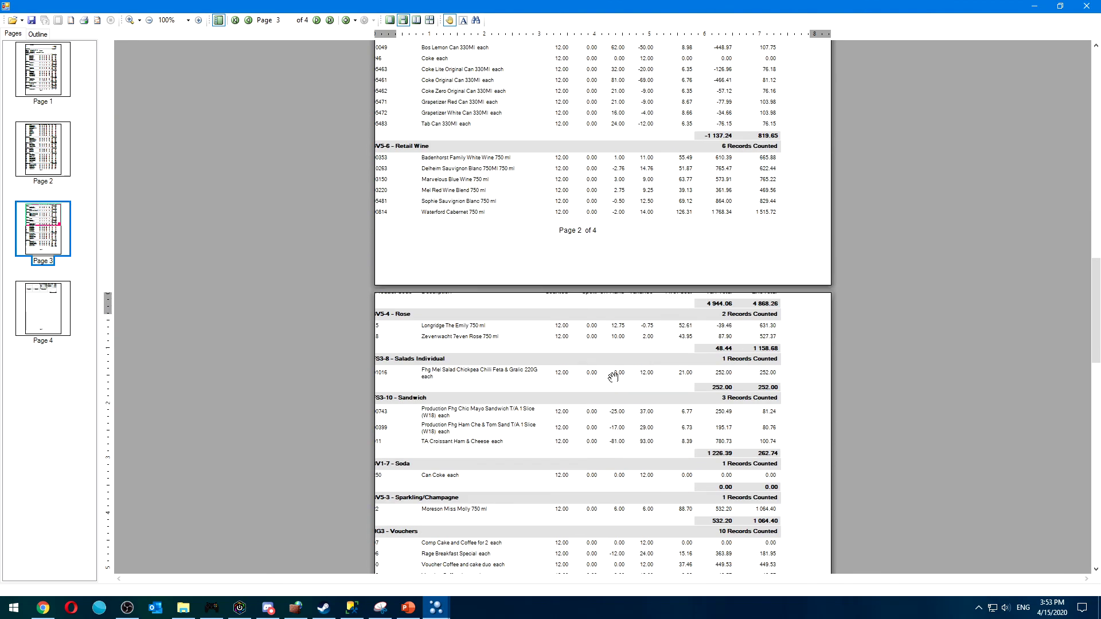
pyautogui.scroll(-5, 613, 377)
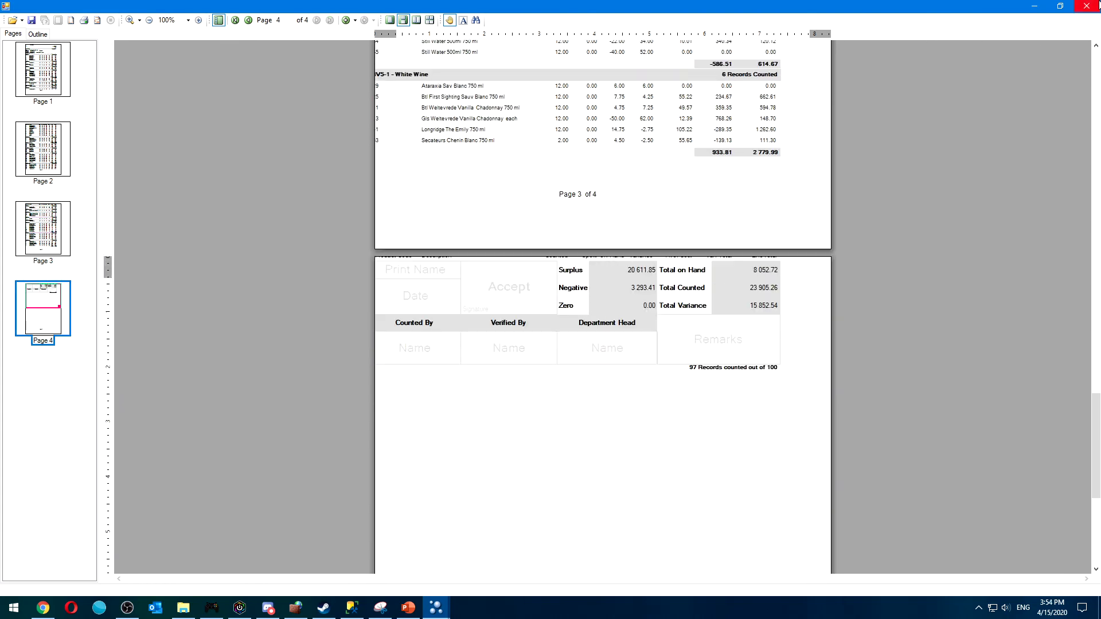
pyautogui.click(1087, 5)
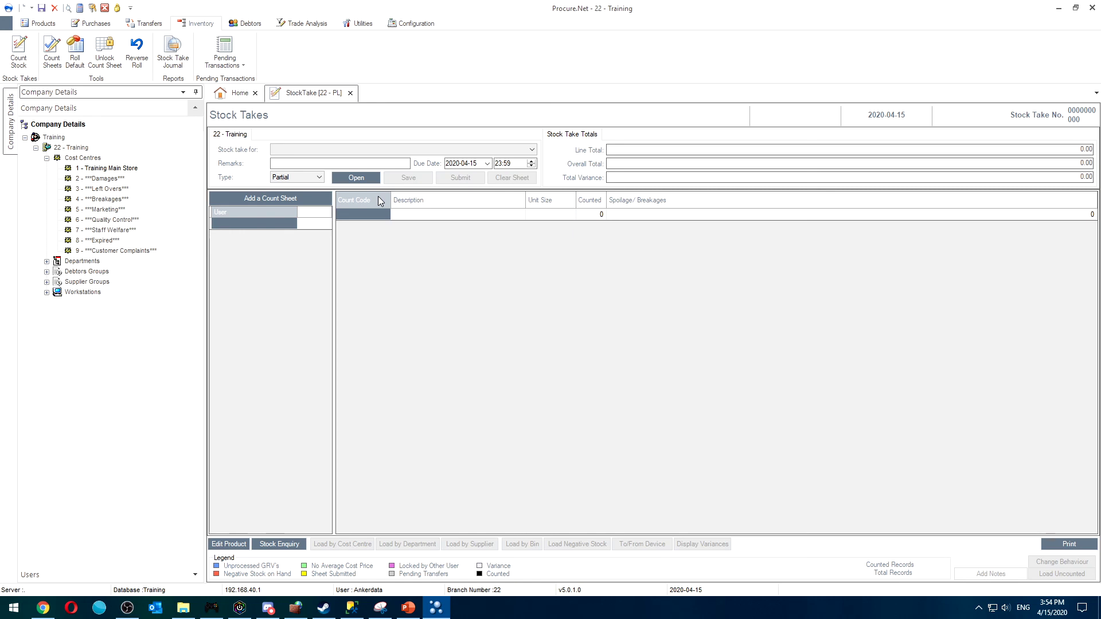
pyautogui.click(108, 168)
pyautogui.click(41, 23)
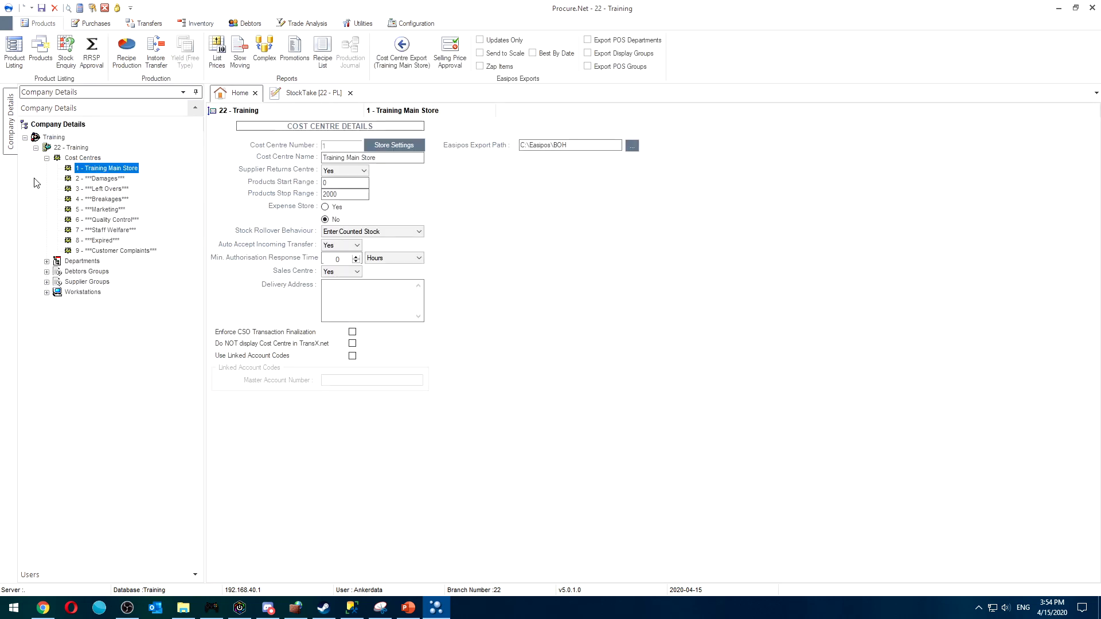
pyautogui.click(65, 70)
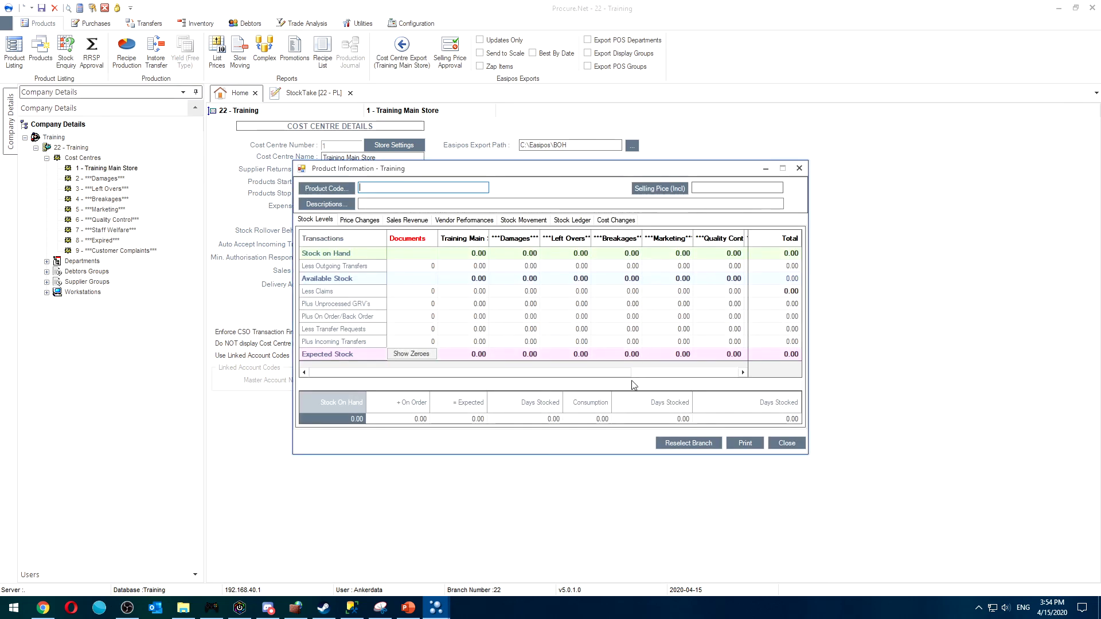
pyautogui.click(784, 446)
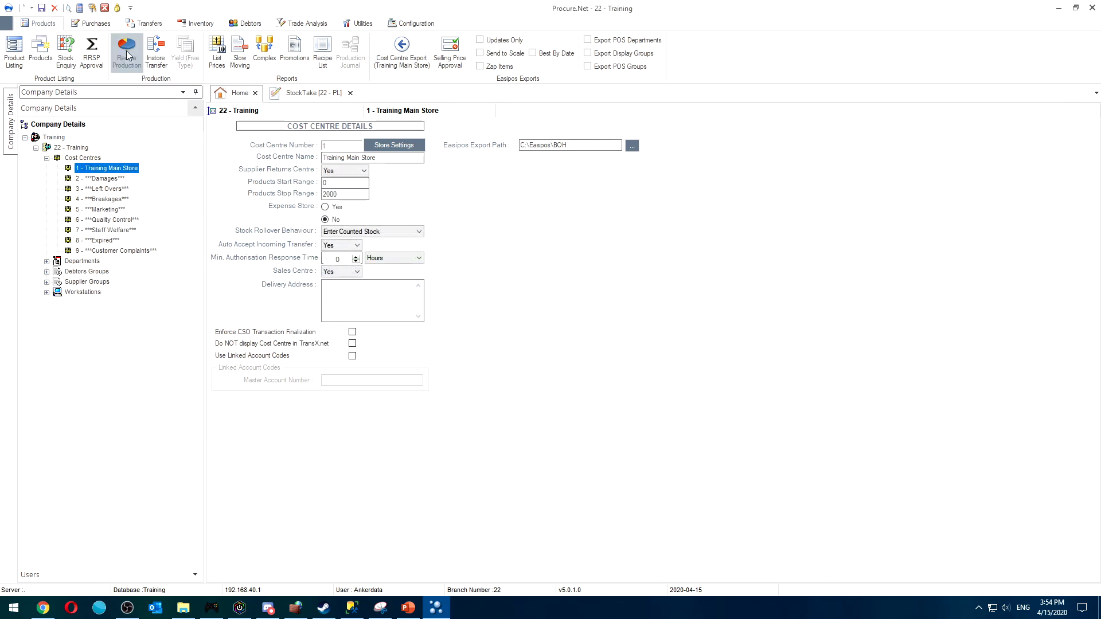
# - Open the Stock Take Journal and select only the 1 - Training Main Store cost centre for it
pyautogui.click(196, 23)
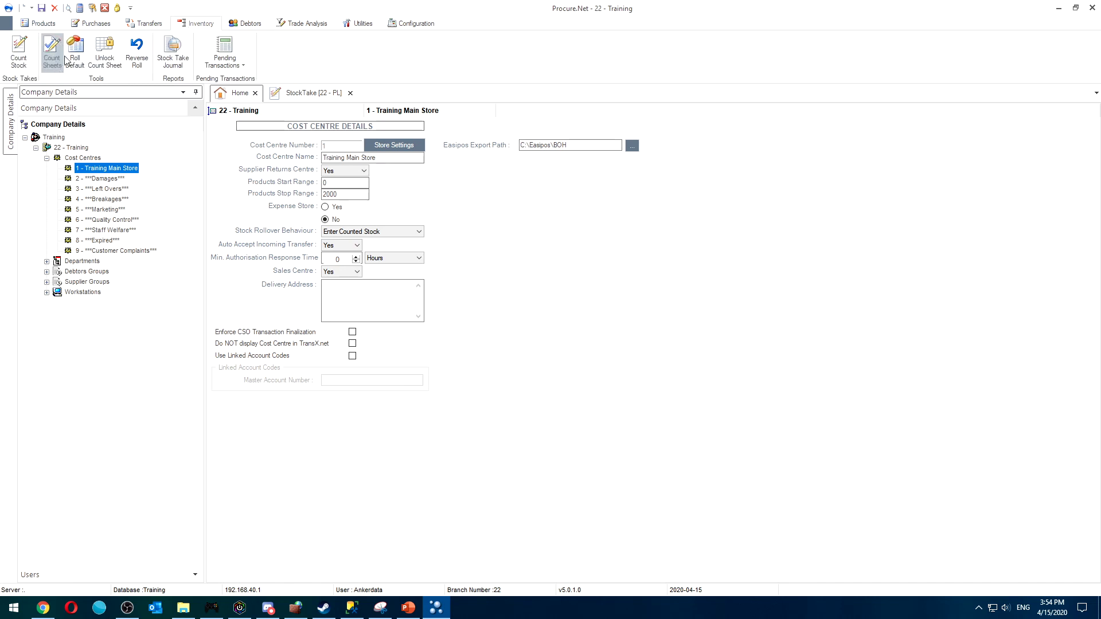
pyautogui.click(174, 50)
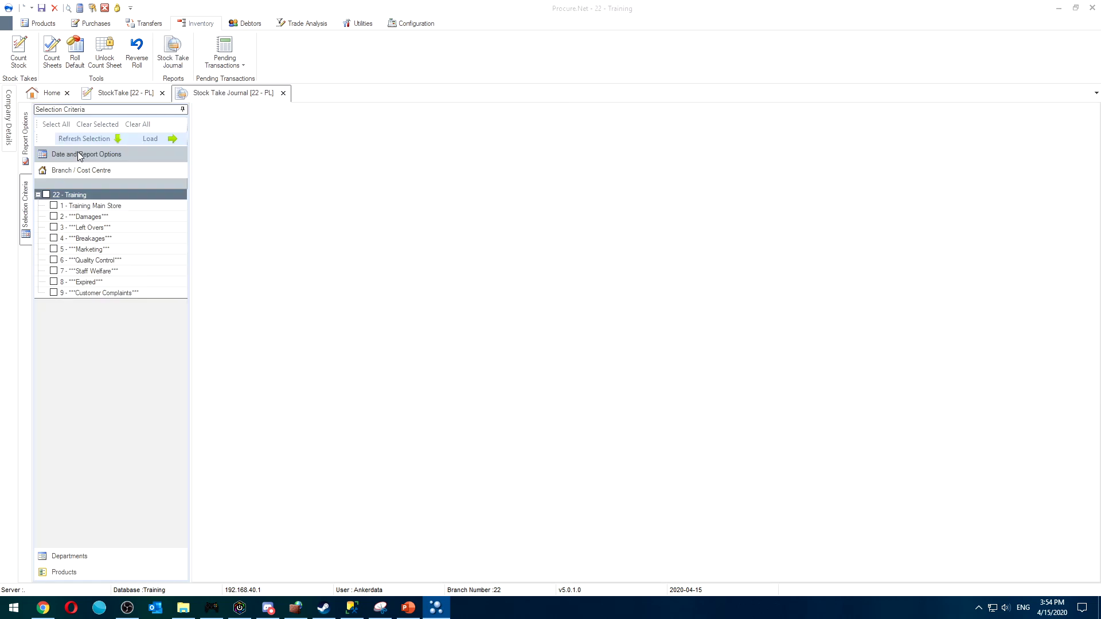
pyautogui.click(46, 195)
pyautogui.click(53, 205)
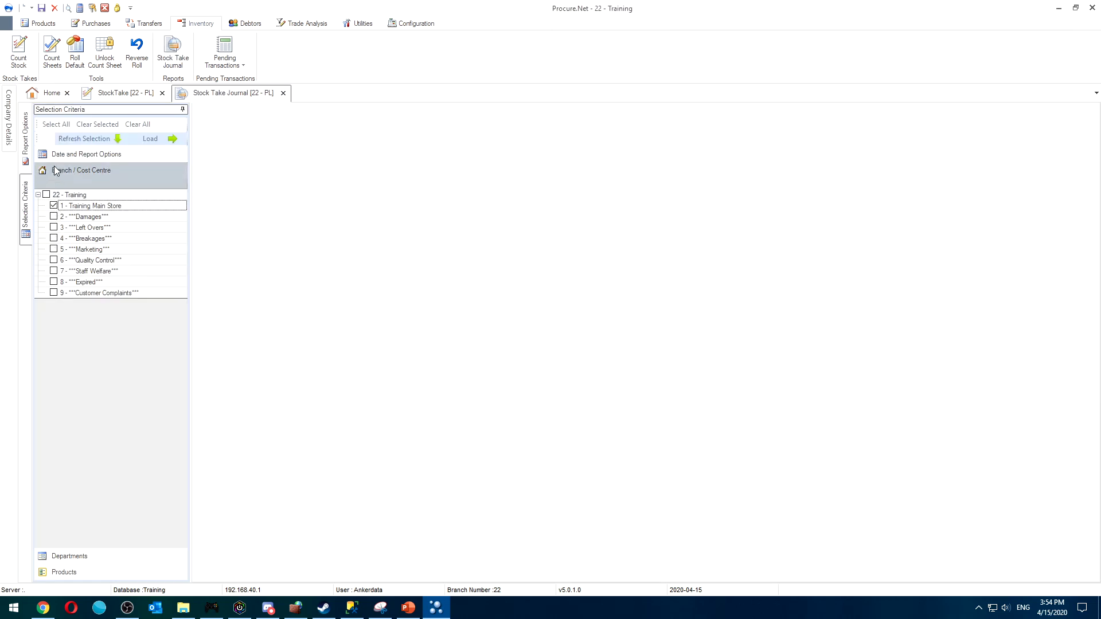
# - Load the journal from 15 April 2020 to 15 April 2020 and expand the Training Main Store cost centre's entries
pyautogui.click(91, 170)
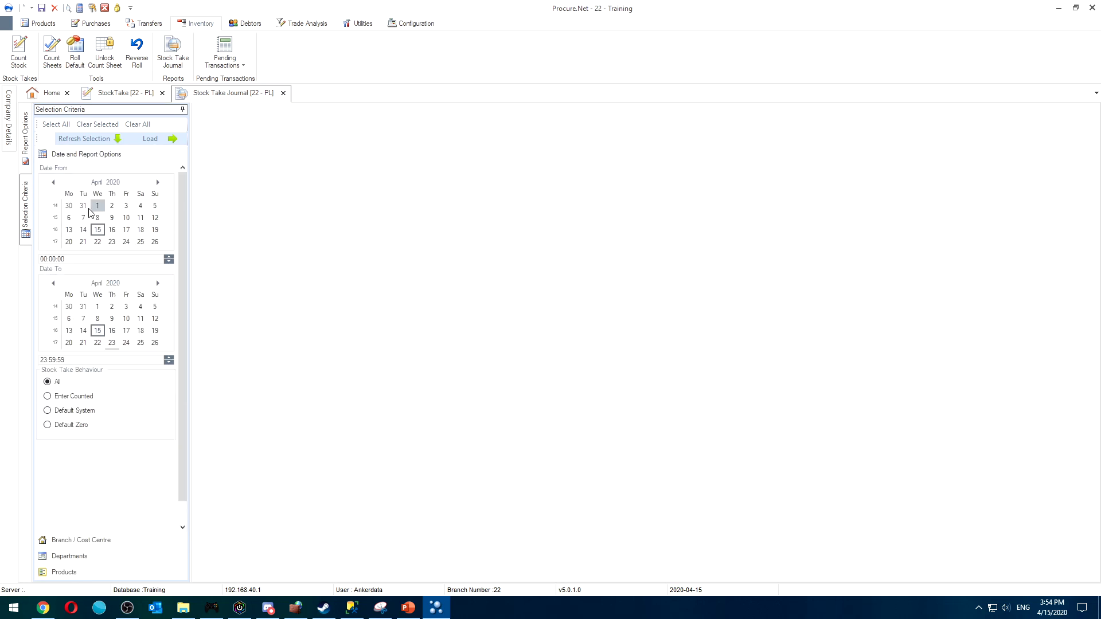
pyautogui.click(98, 229)
pyautogui.click(98, 334)
pyautogui.click(86, 539)
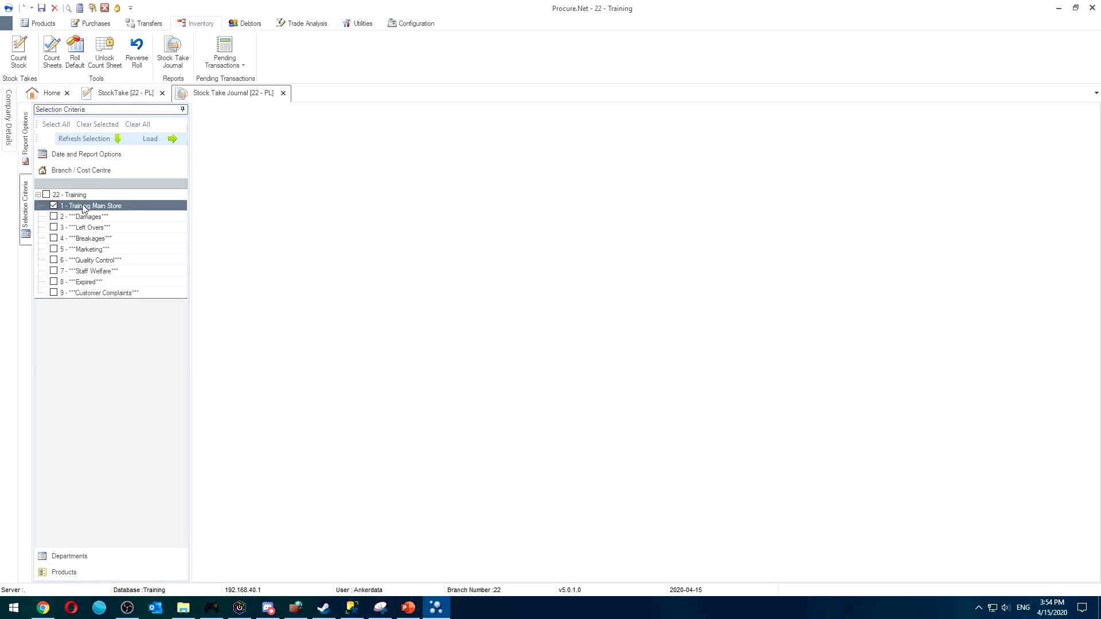
pyautogui.click(149, 138)
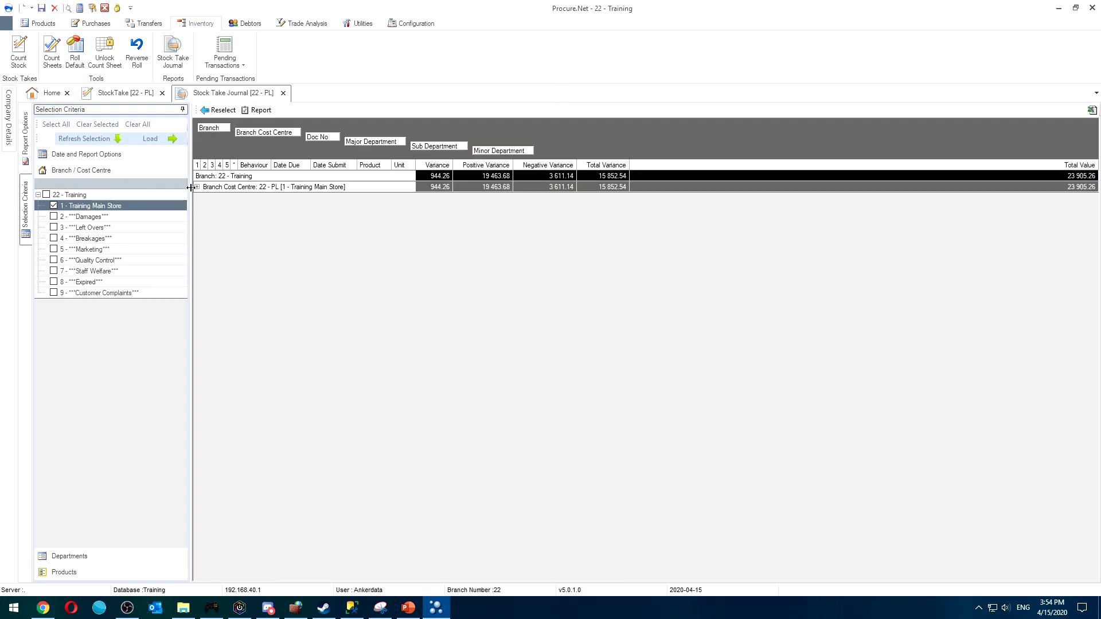
pyautogui.click(197, 187)
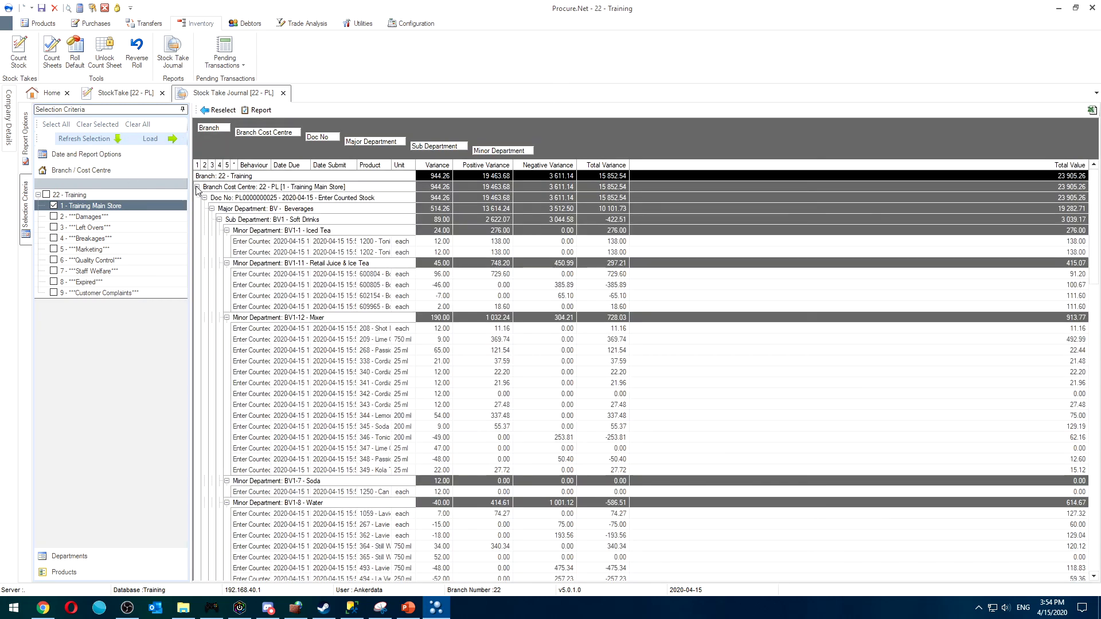
# - View the full stock take report from the journal's Bos Lemon 275Ml entry with Show All, and close the report
pyautogui.click(368, 276)
pyautogui.click(386, 274)
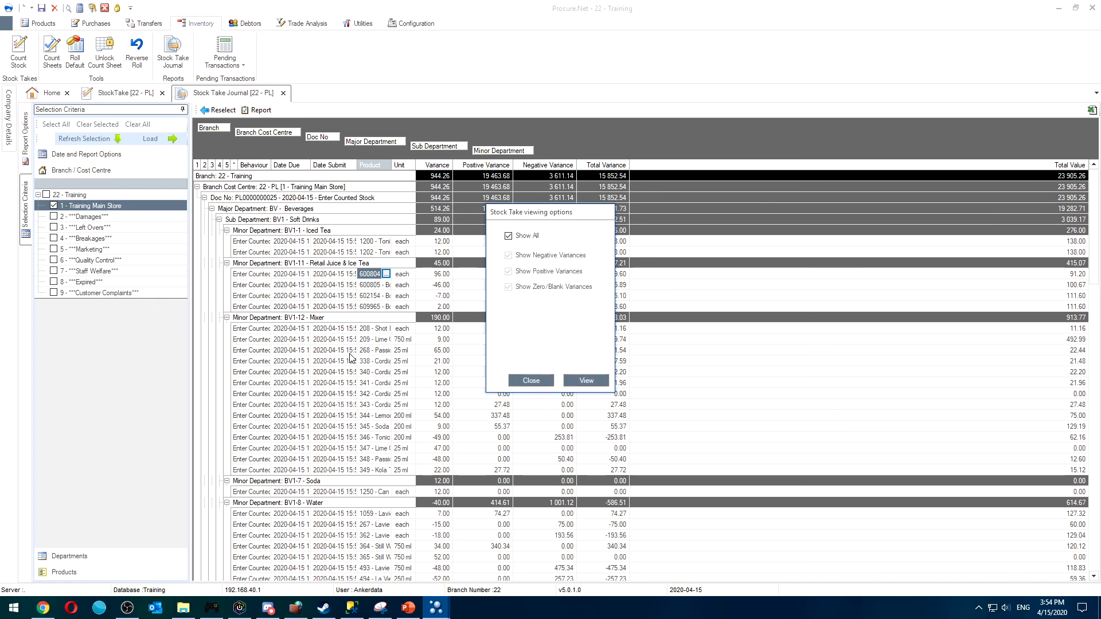
pyautogui.click(586, 379)
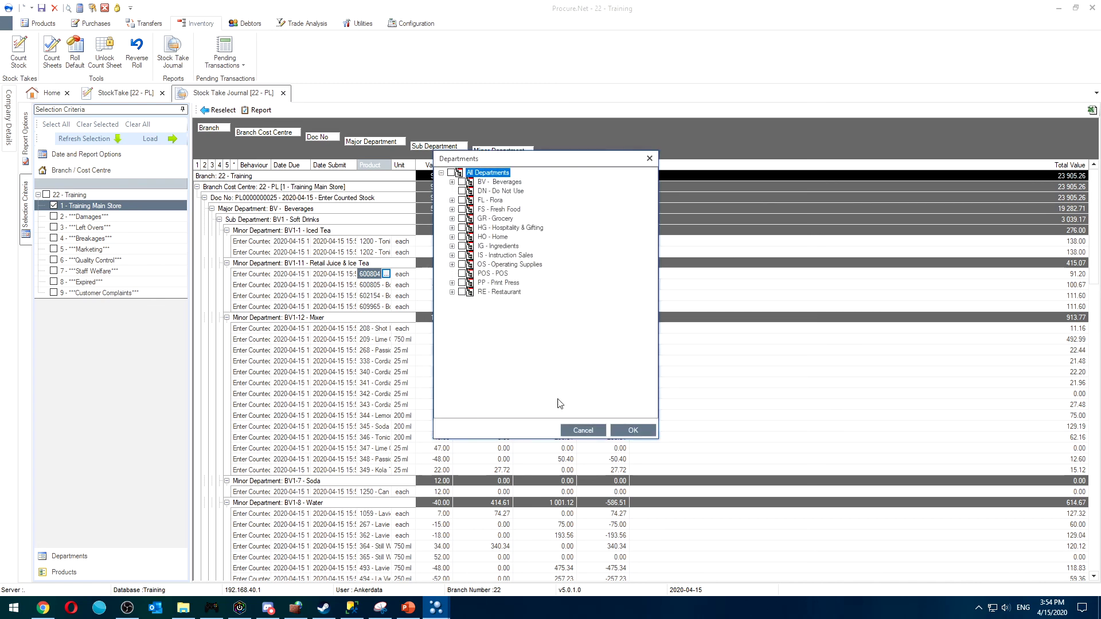
pyautogui.click(580, 435)
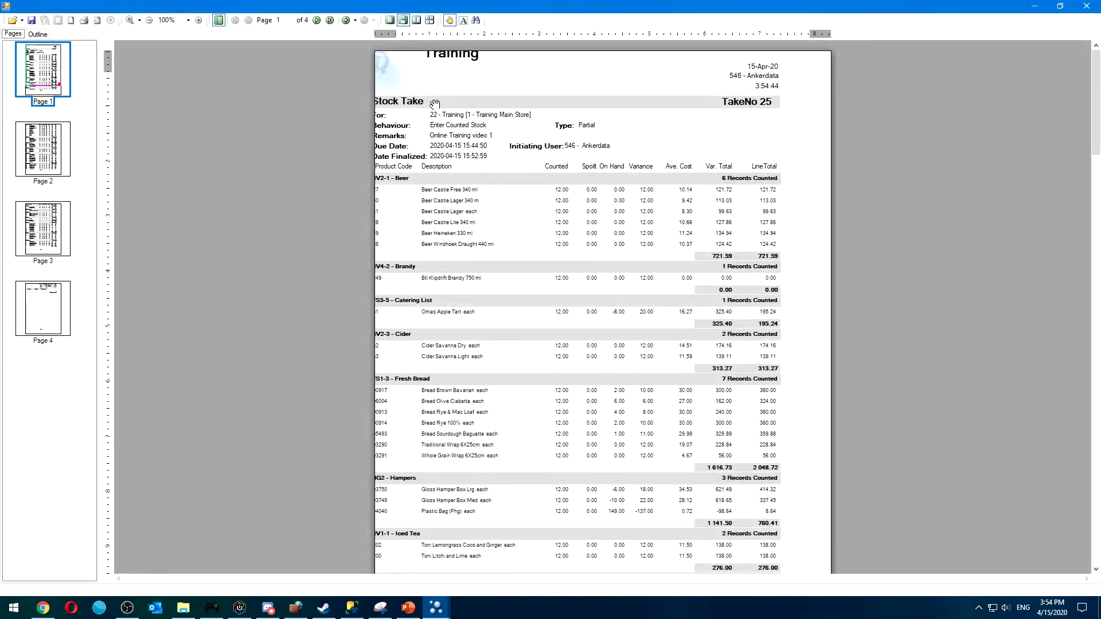
pyautogui.click(1091, 5)
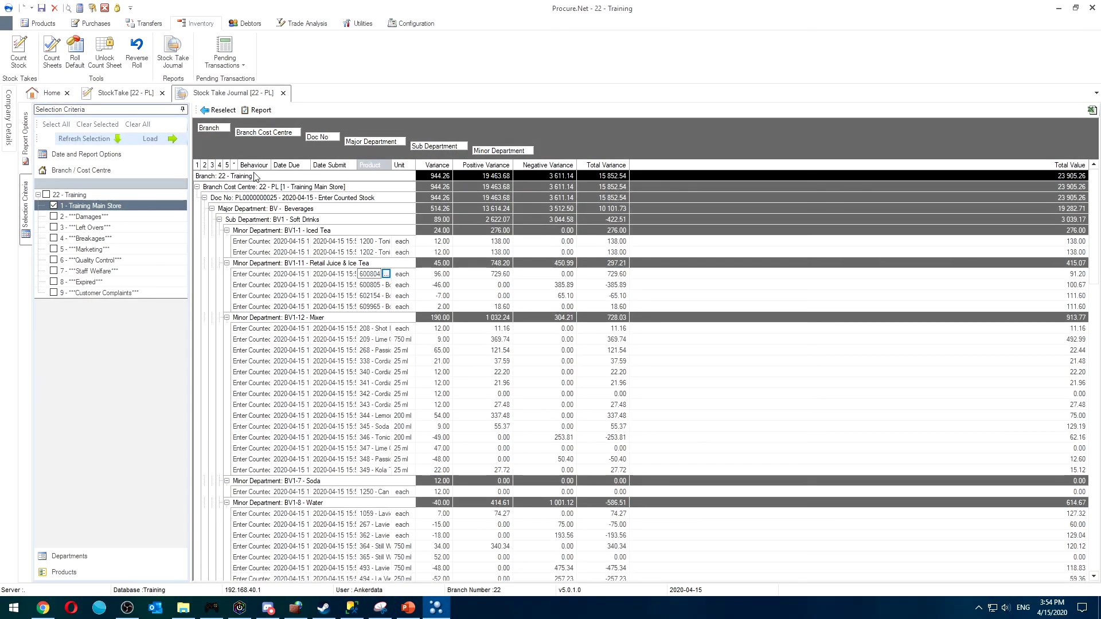
# - Collapse the journal to cost centre level, go through its date, cost centre, department and product criteria, and reload it
pyautogui.click(197, 165)
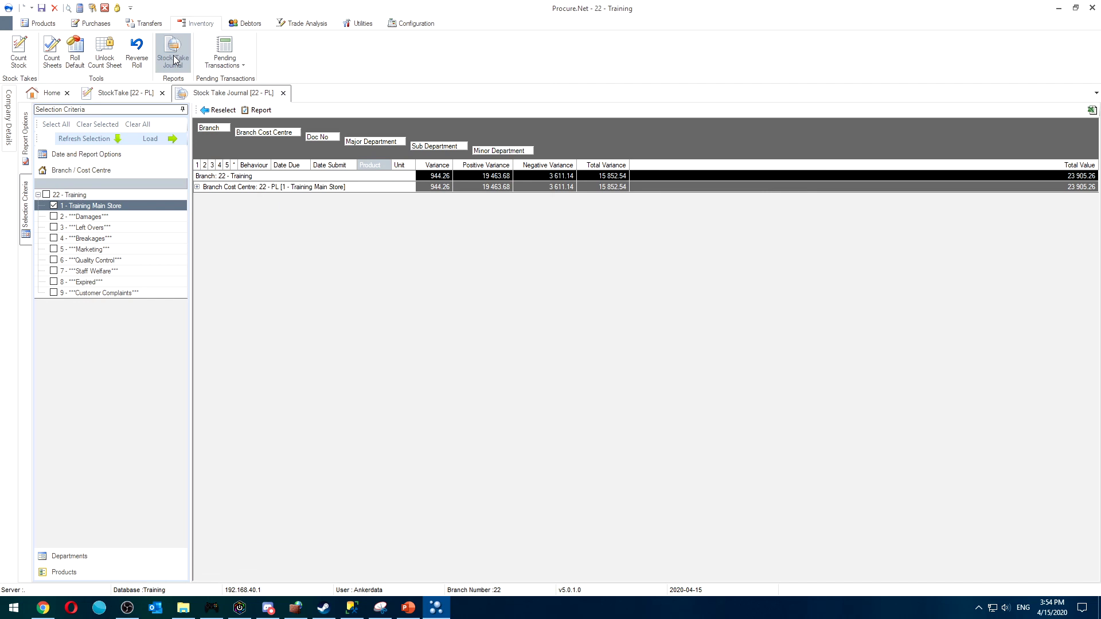
pyautogui.click(111, 155)
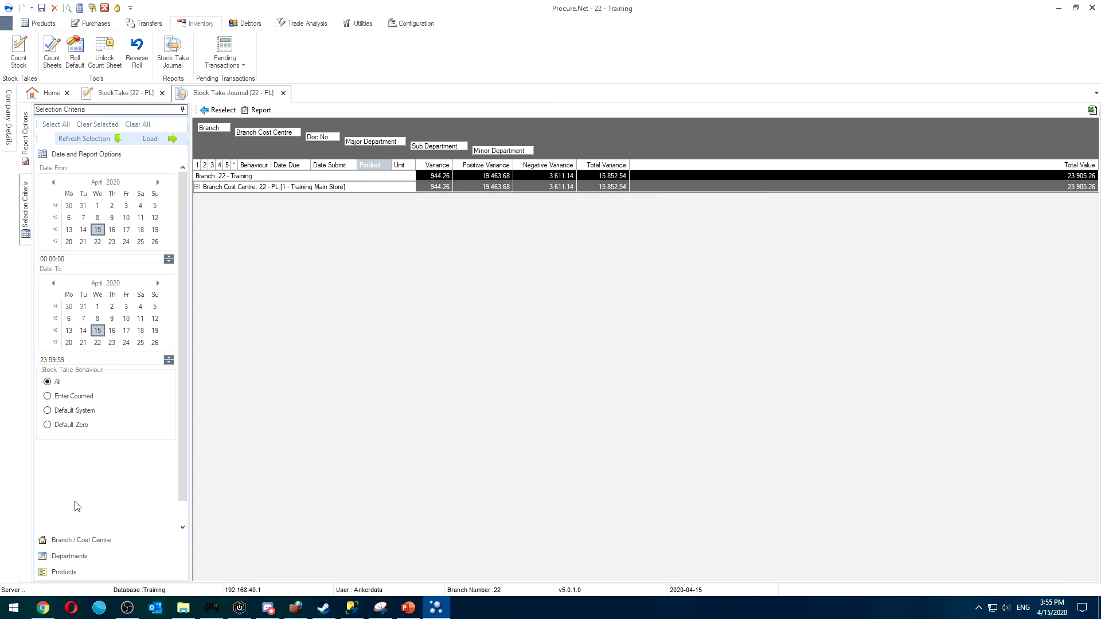
pyautogui.click(80, 540)
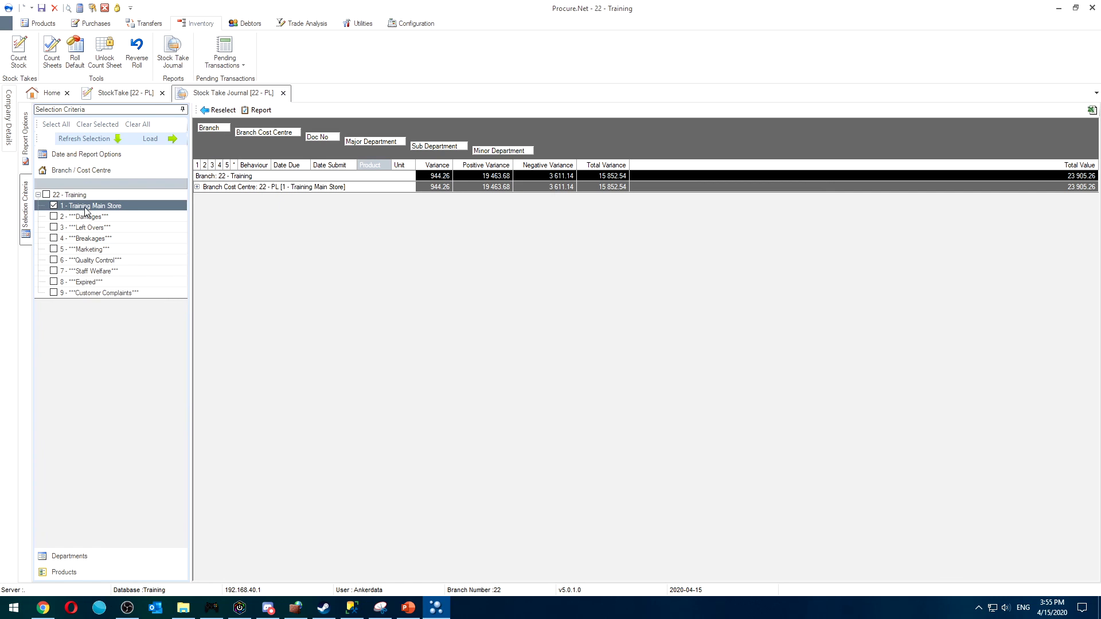
pyautogui.click(87, 556)
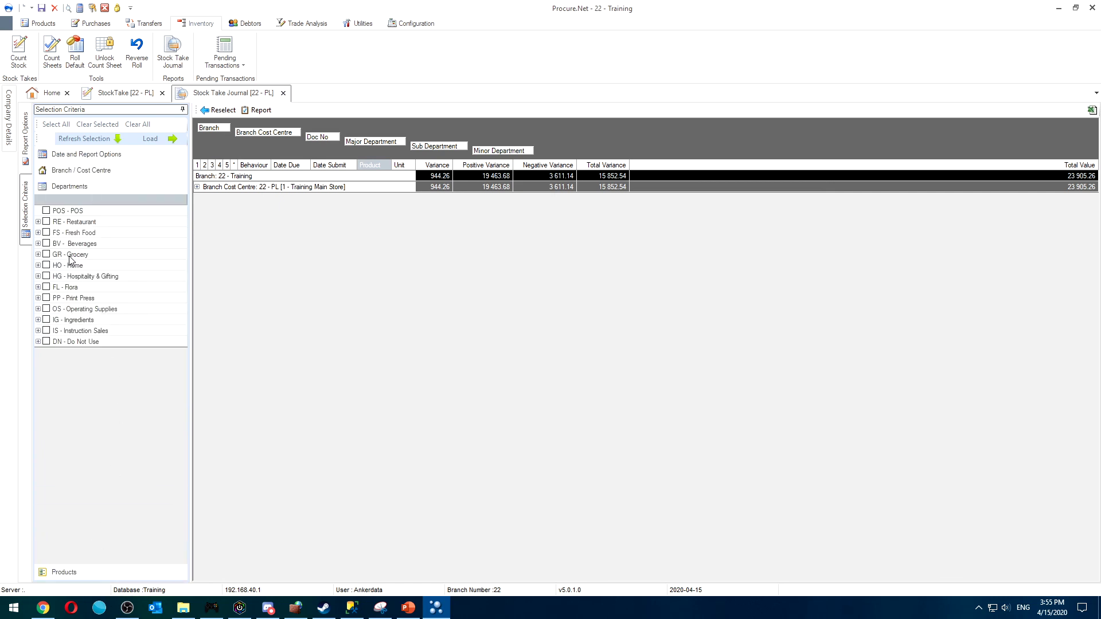
pyautogui.click(74, 570)
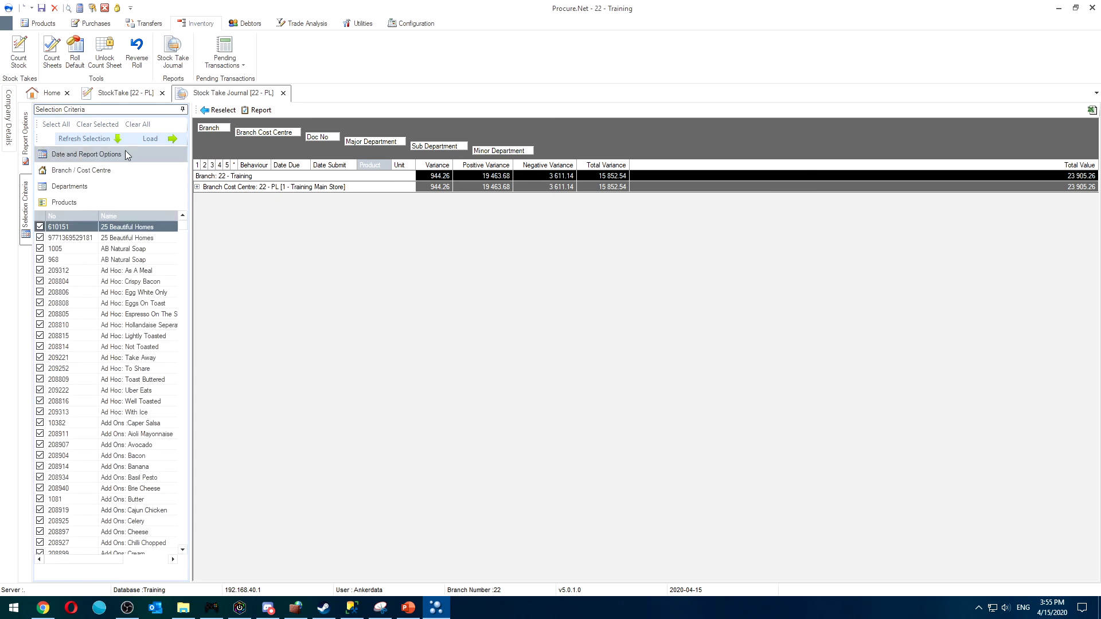
pyautogui.click(151, 139)
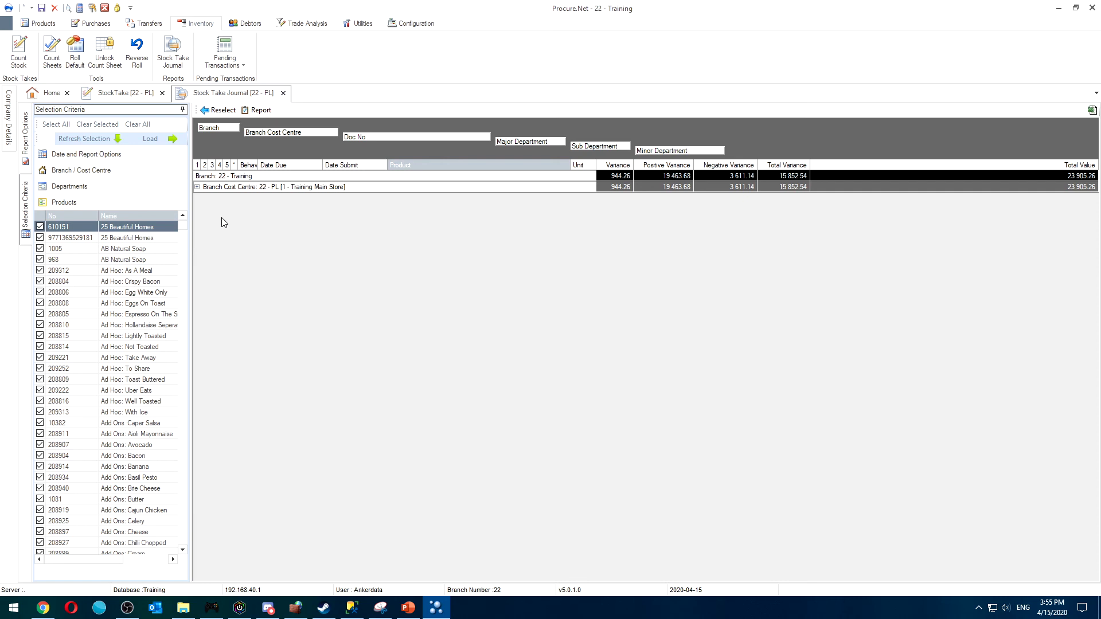
# - Expand the Training Main Store cost centre and examine the product variances across its Beverages and Fresh Food departments
pyautogui.click(197, 188)
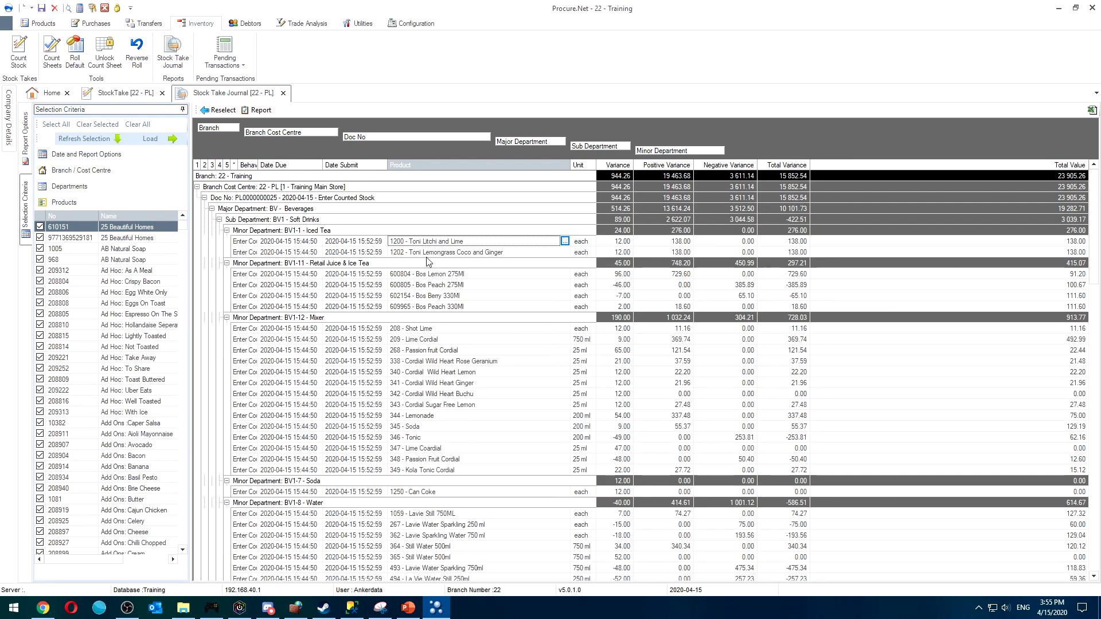
pyautogui.scroll(-15, 710, 374)
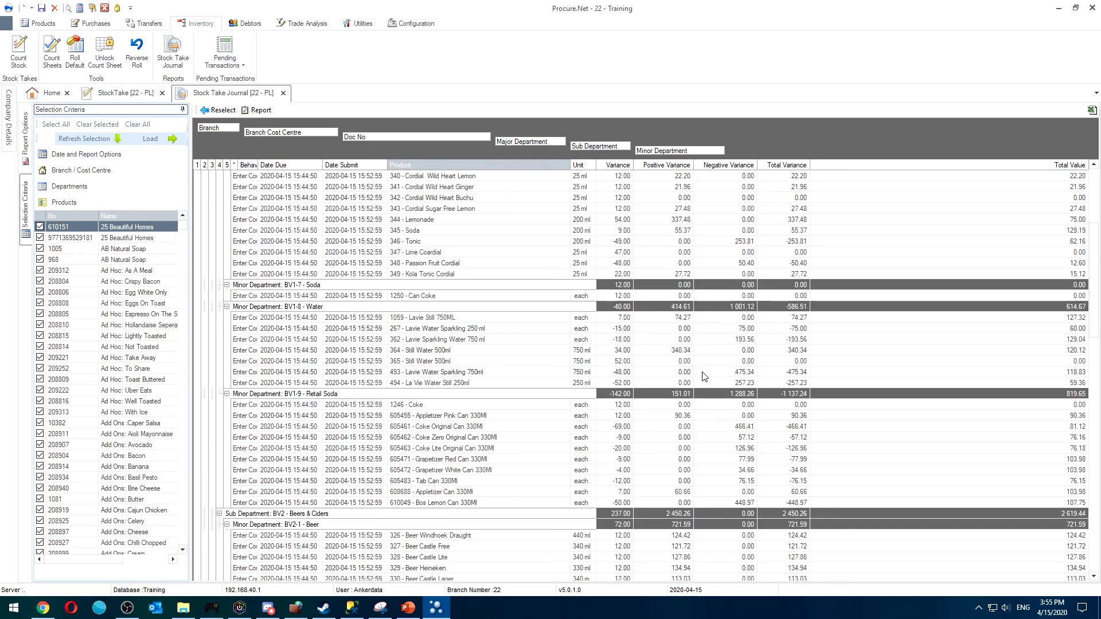
pyautogui.scroll(-12, 705, 377)
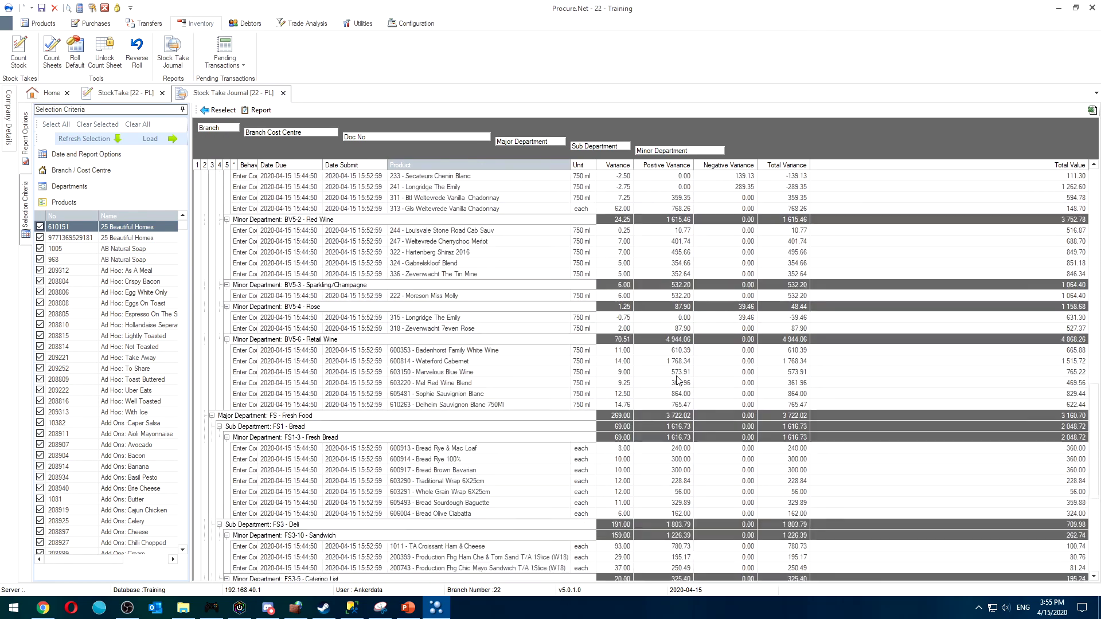
pyautogui.scroll(5, 678, 380)
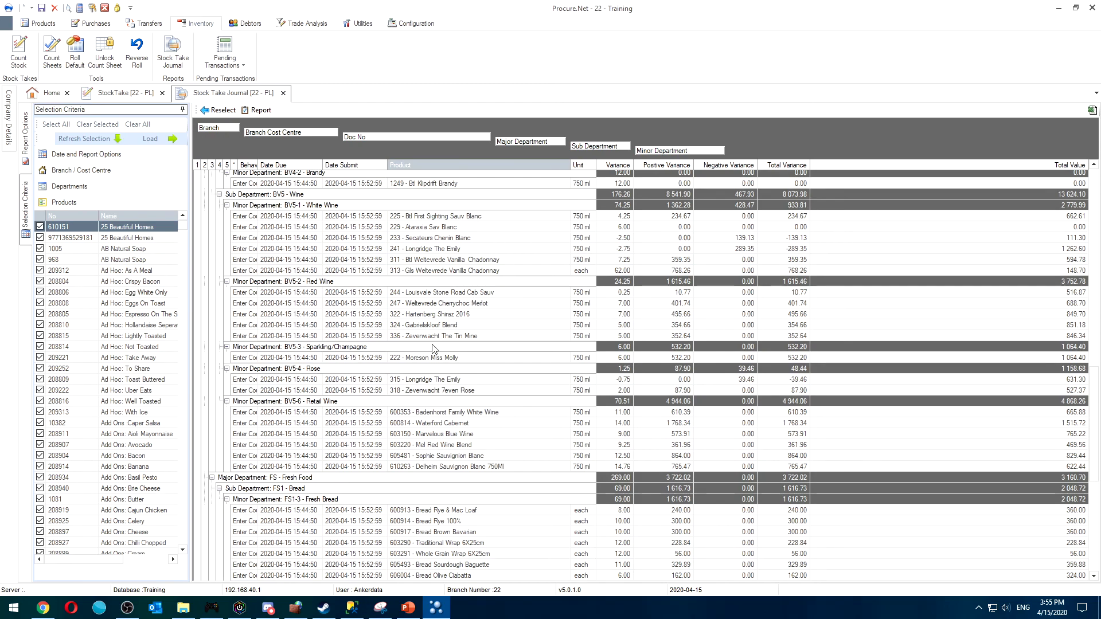
pyautogui.scroll(20, 613, 336)
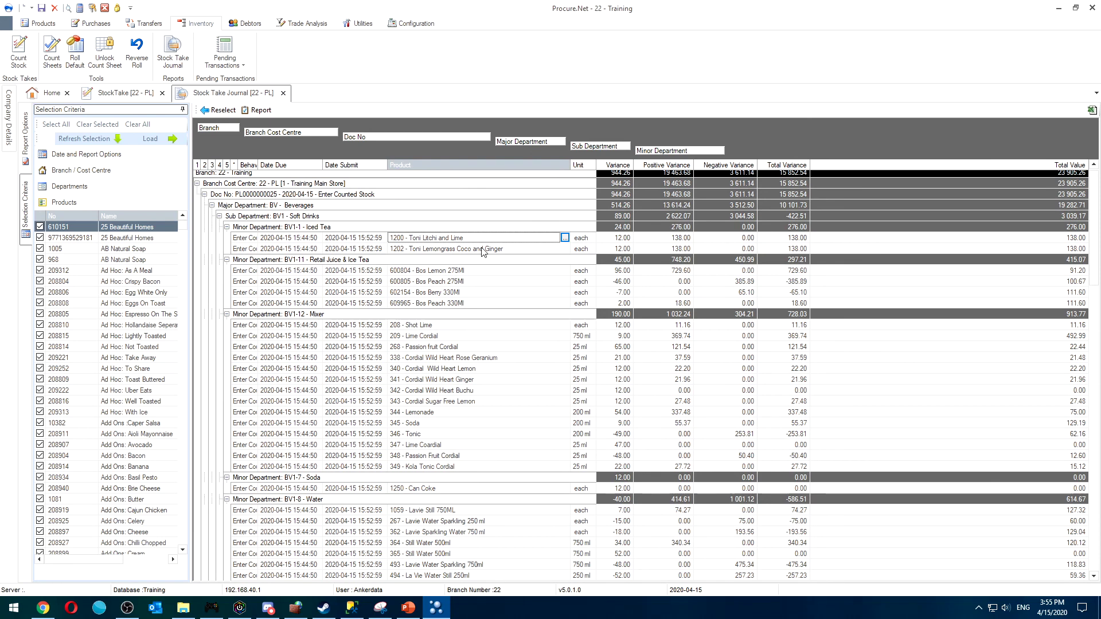
pyautogui.click(442, 293)
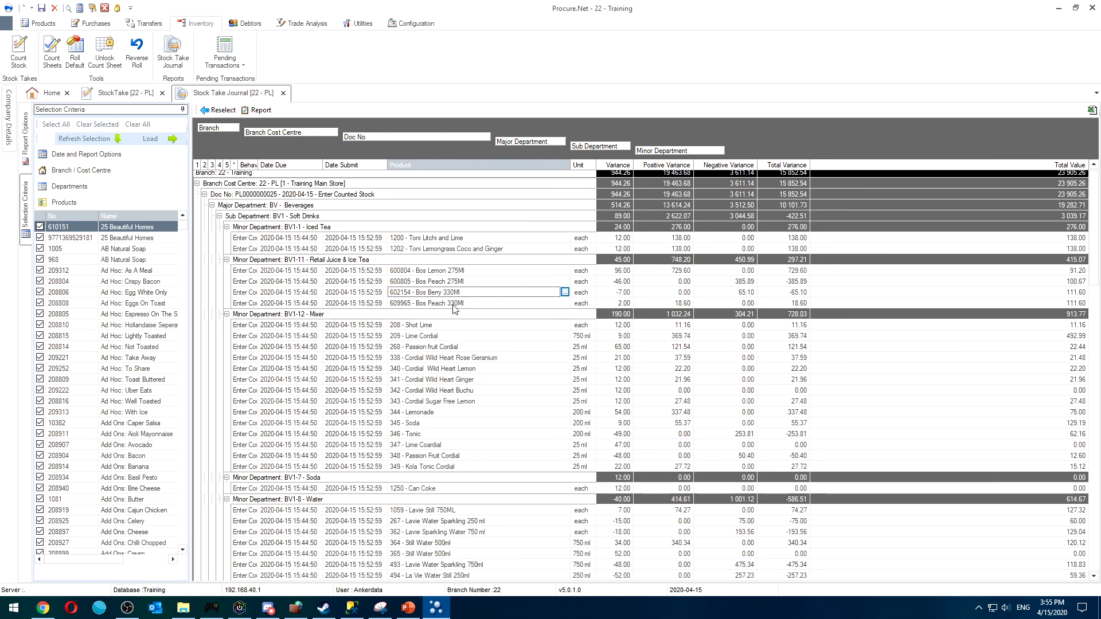
pyautogui.click(367, 293)
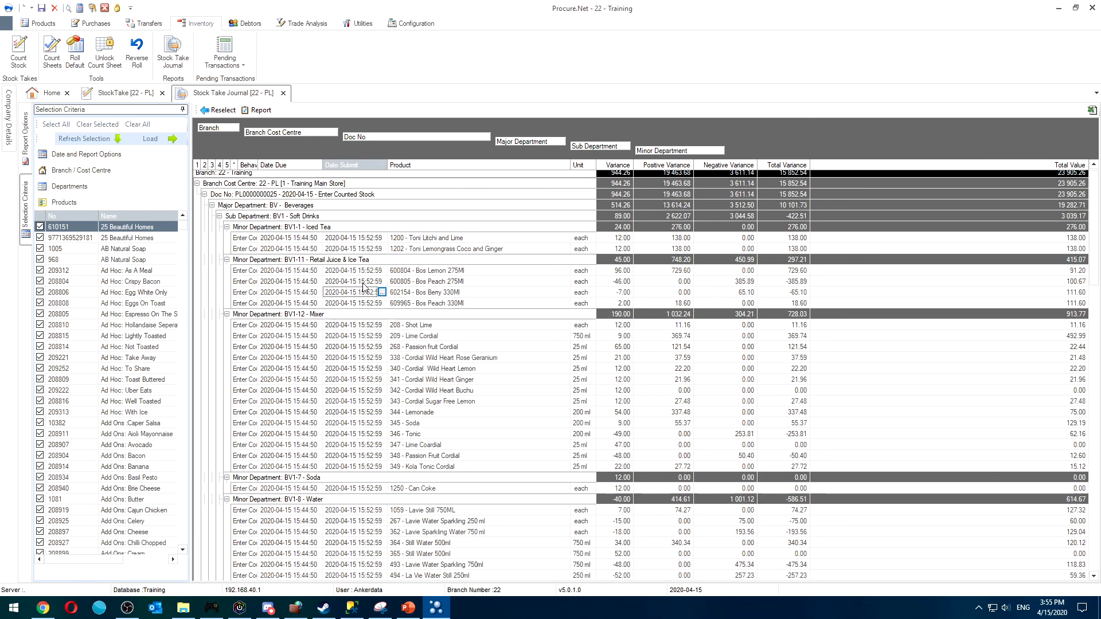
pyautogui.click(363, 282)
pyautogui.click(361, 273)
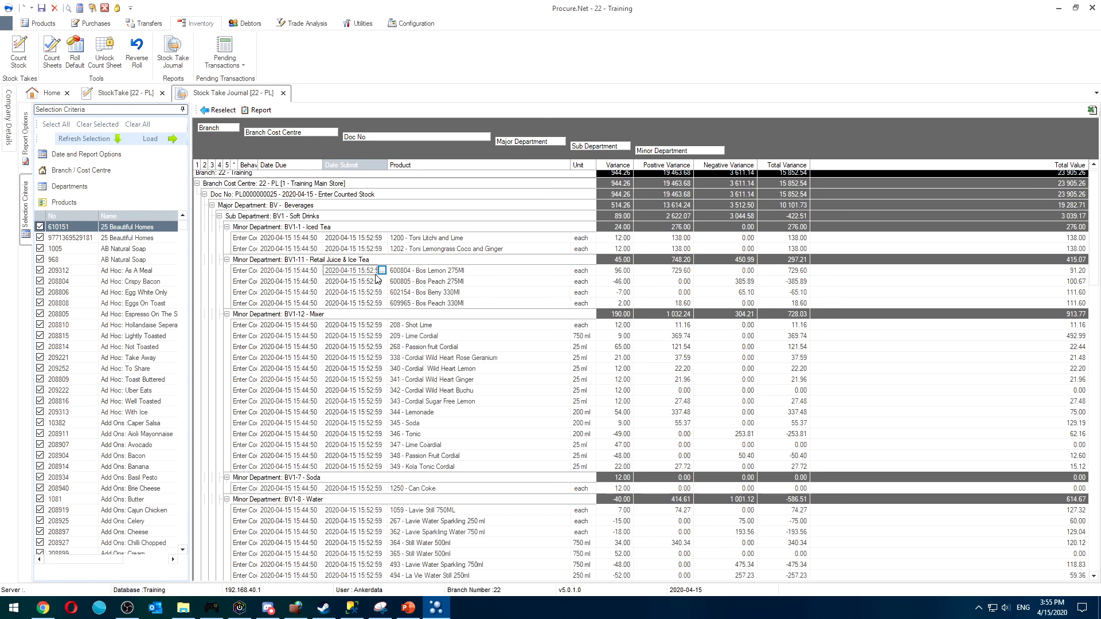
pyautogui.click(427, 312)
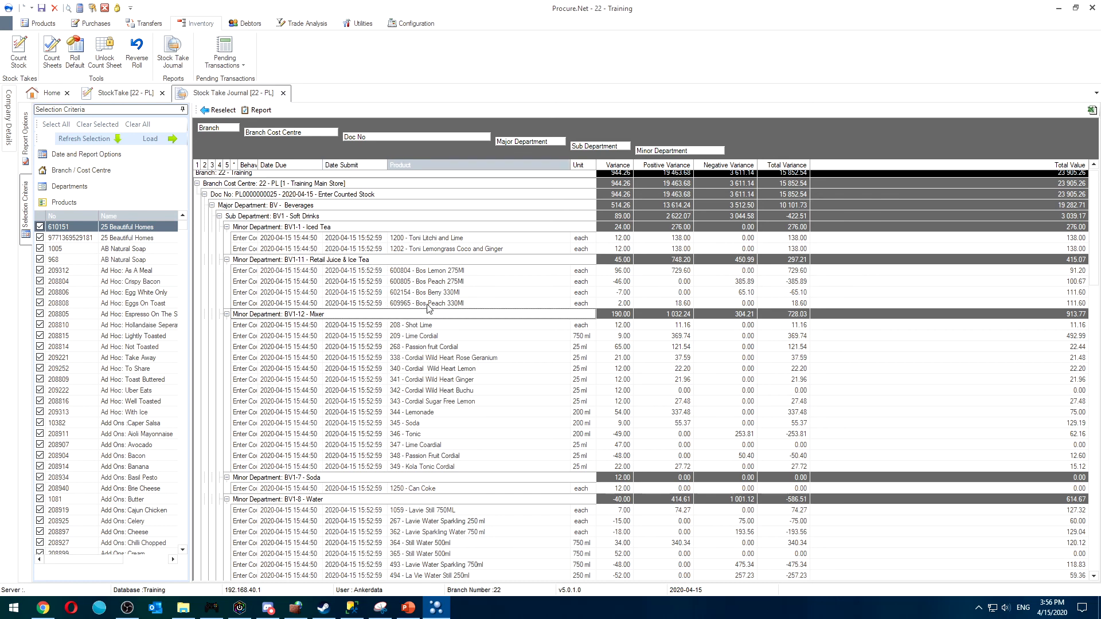
pyautogui.click(437, 283)
pyautogui.click(431, 351)
pyautogui.click(425, 395)
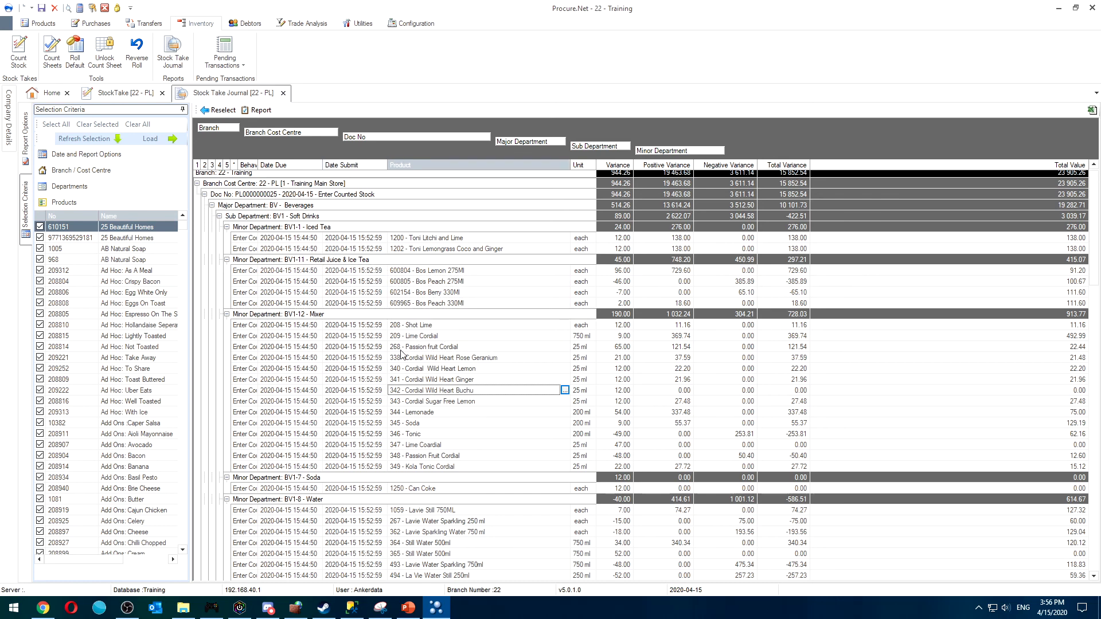
pyautogui.click(409, 313)
# - View the stock take report from the 268 - Passion fruit Cordial entry with Show All for all departments, and close it
pyautogui.click(418, 347)
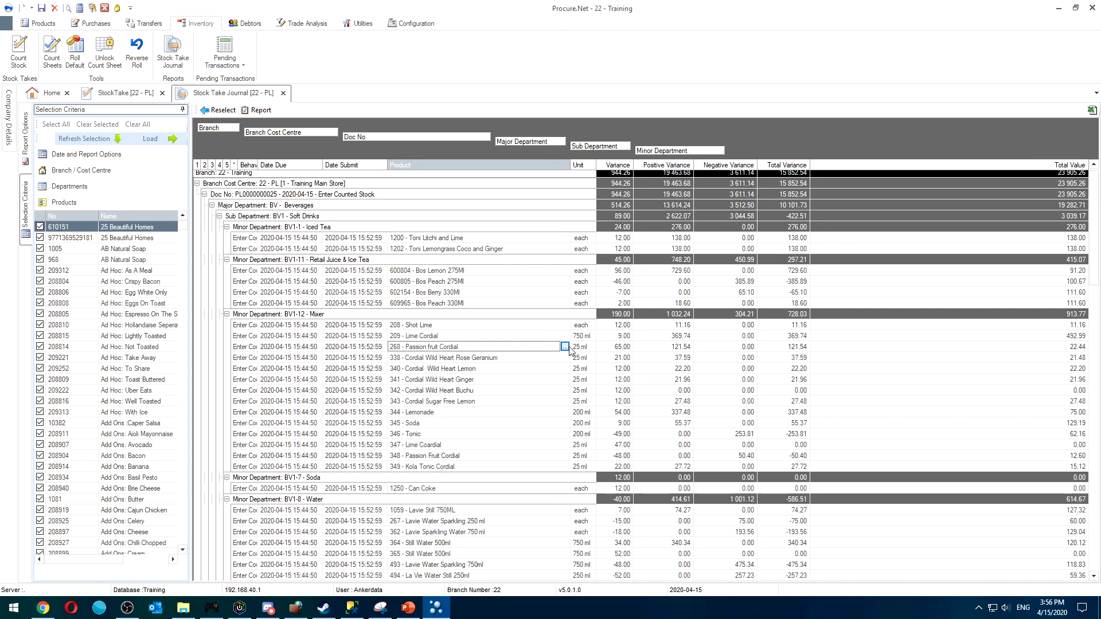
pyautogui.click(564, 347)
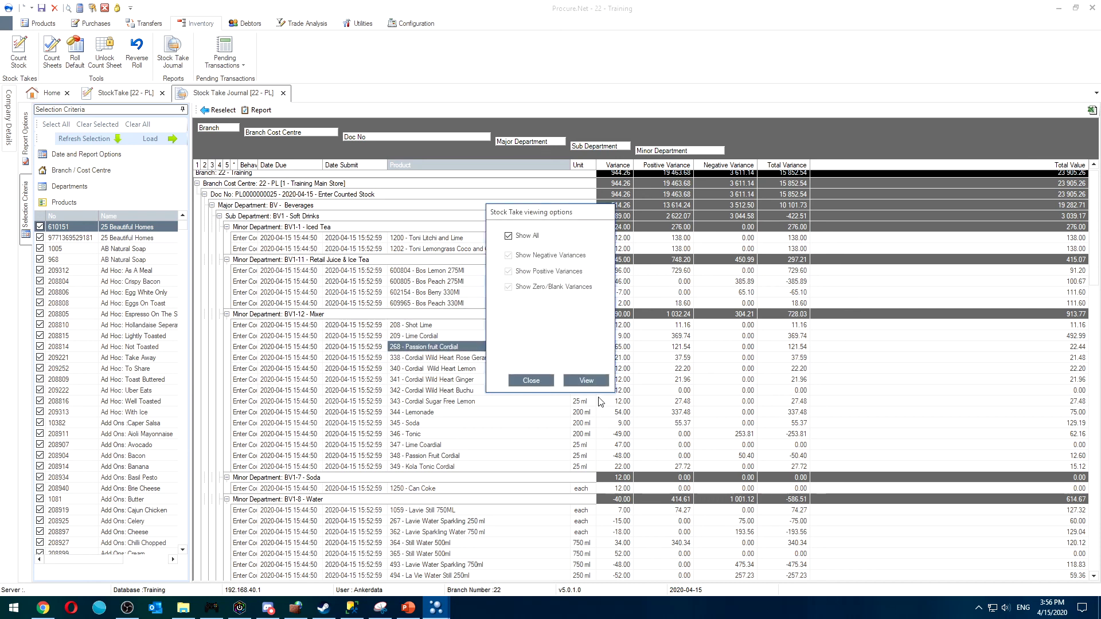
pyautogui.click(586, 381)
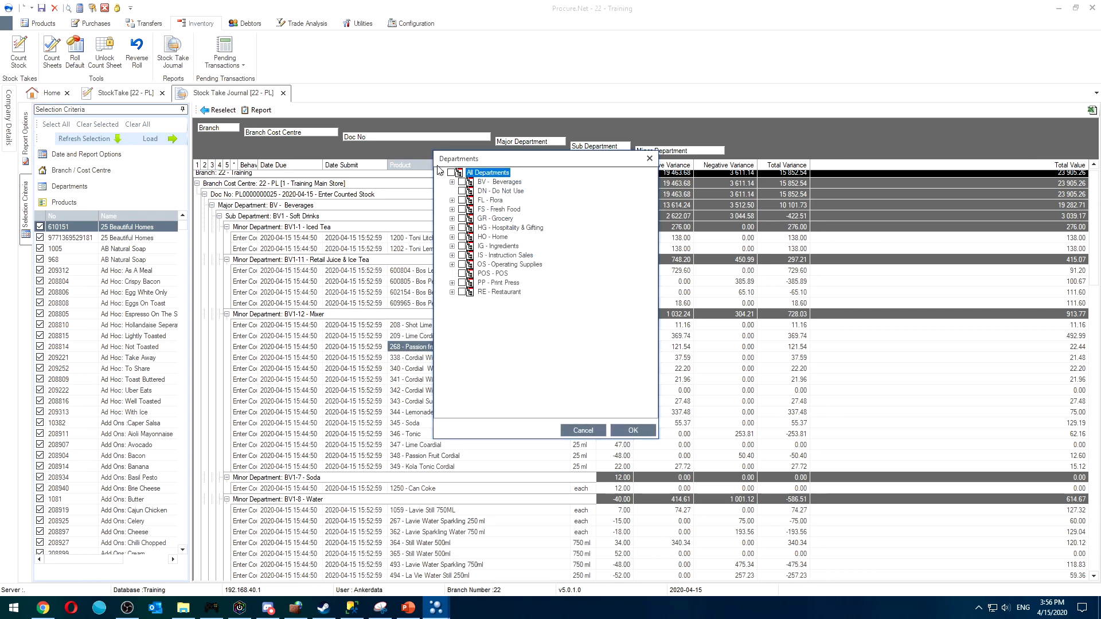
pyautogui.click(629, 431)
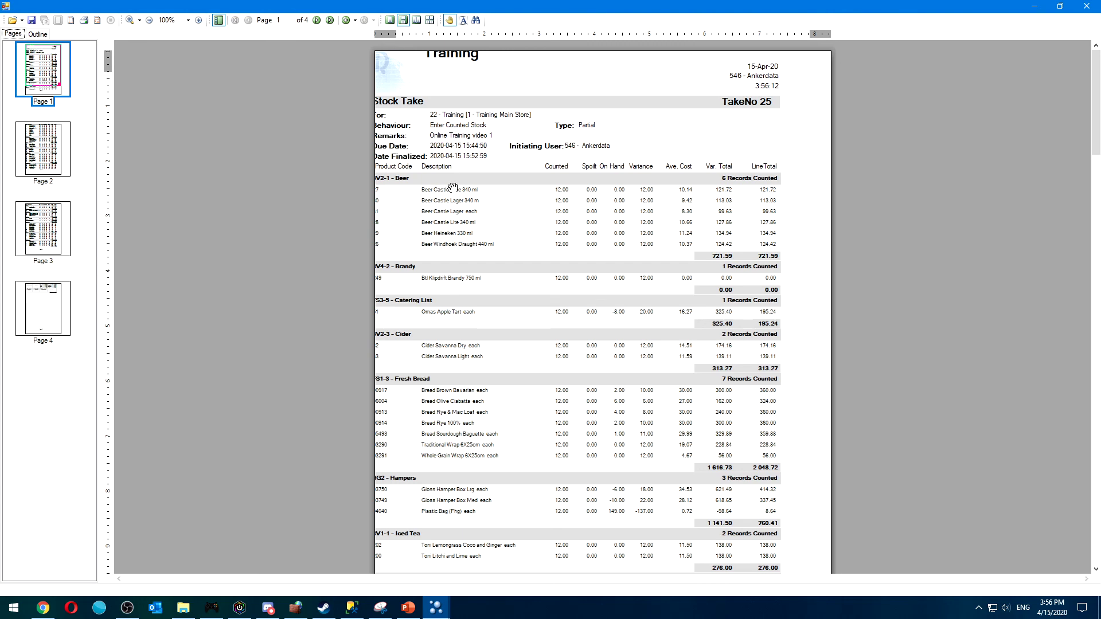
pyautogui.click(1087, 7)
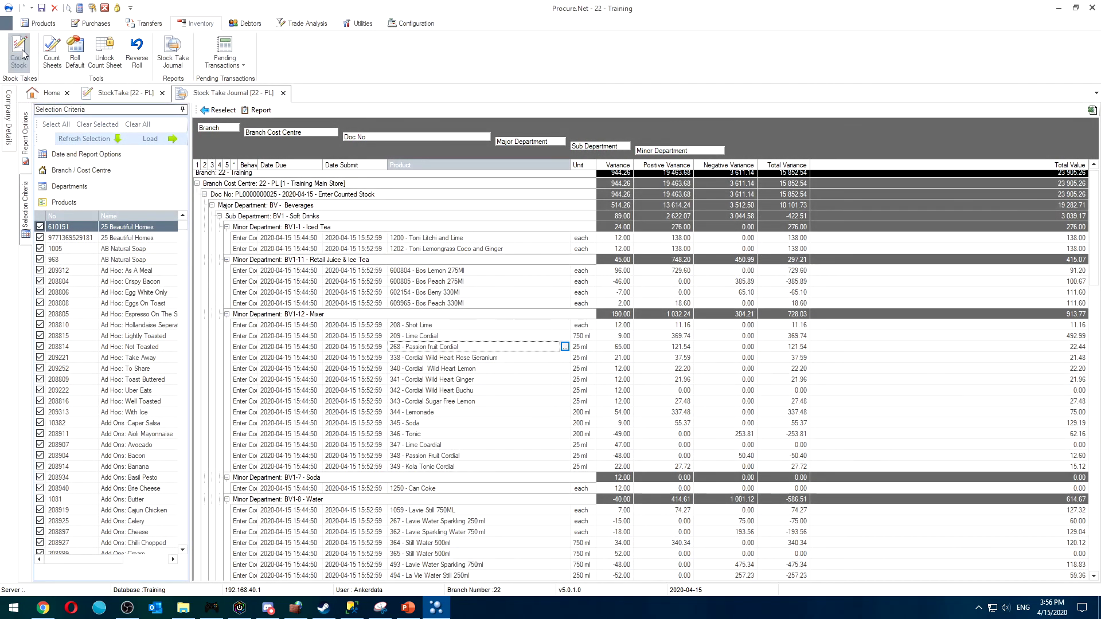
# - Open the product search and include sales products alongside the stock products
pyautogui.click(39, 22)
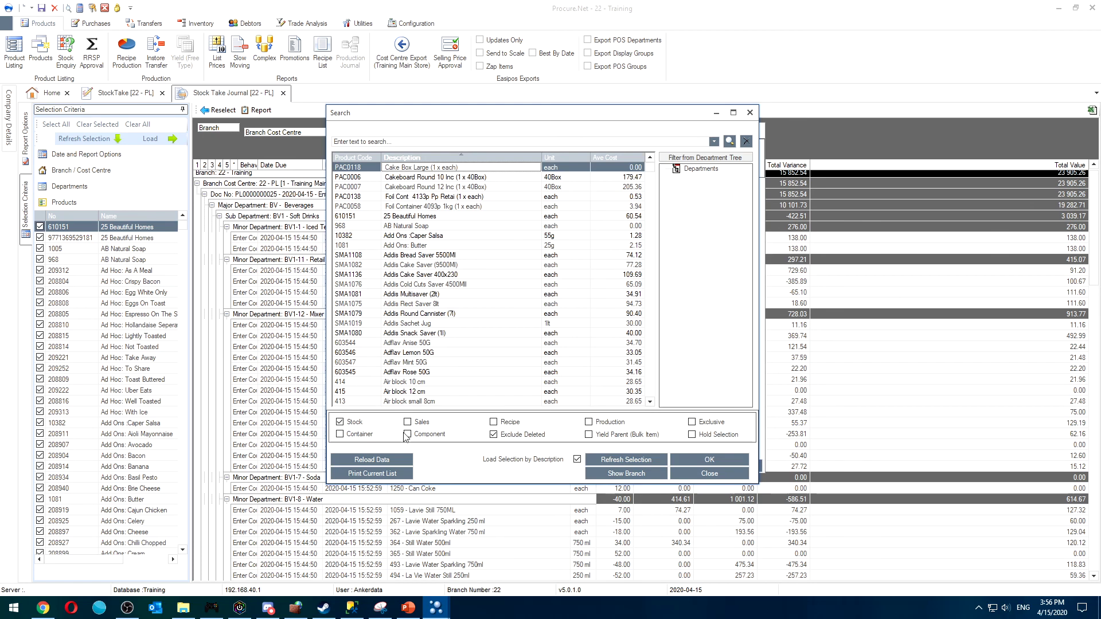
pyautogui.click(427, 352)
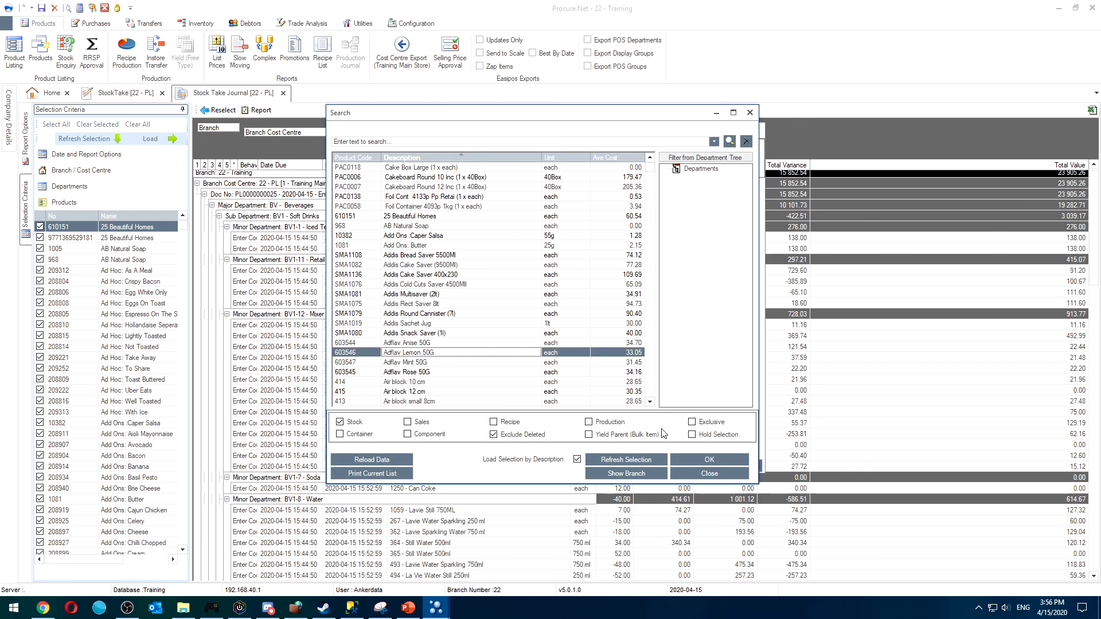
pyautogui.click(521, 145)
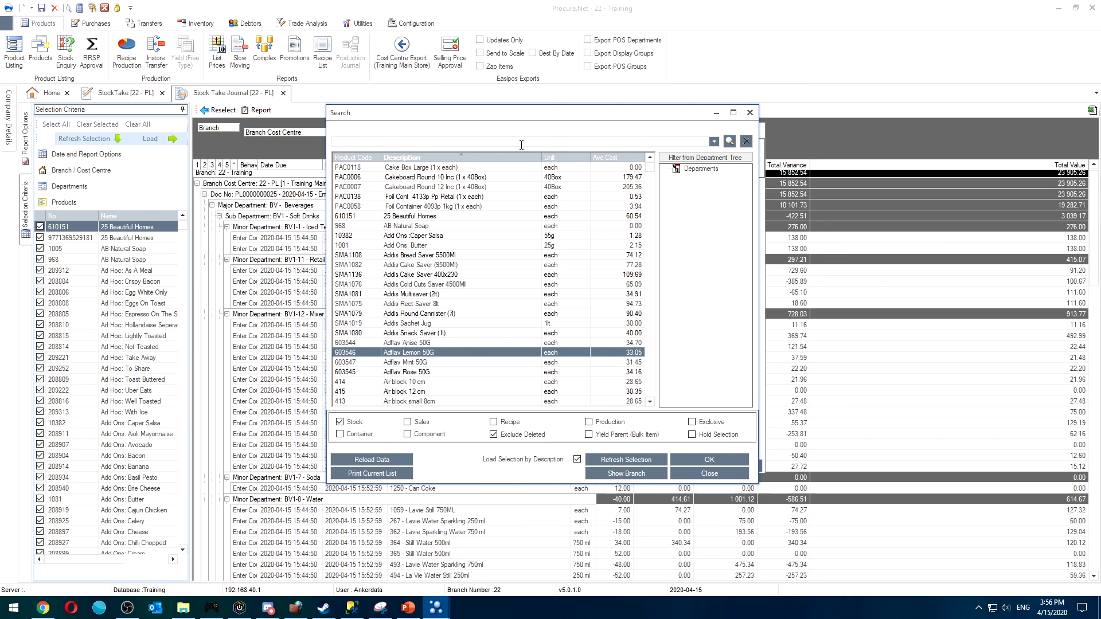
pyautogui.click(407, 422)
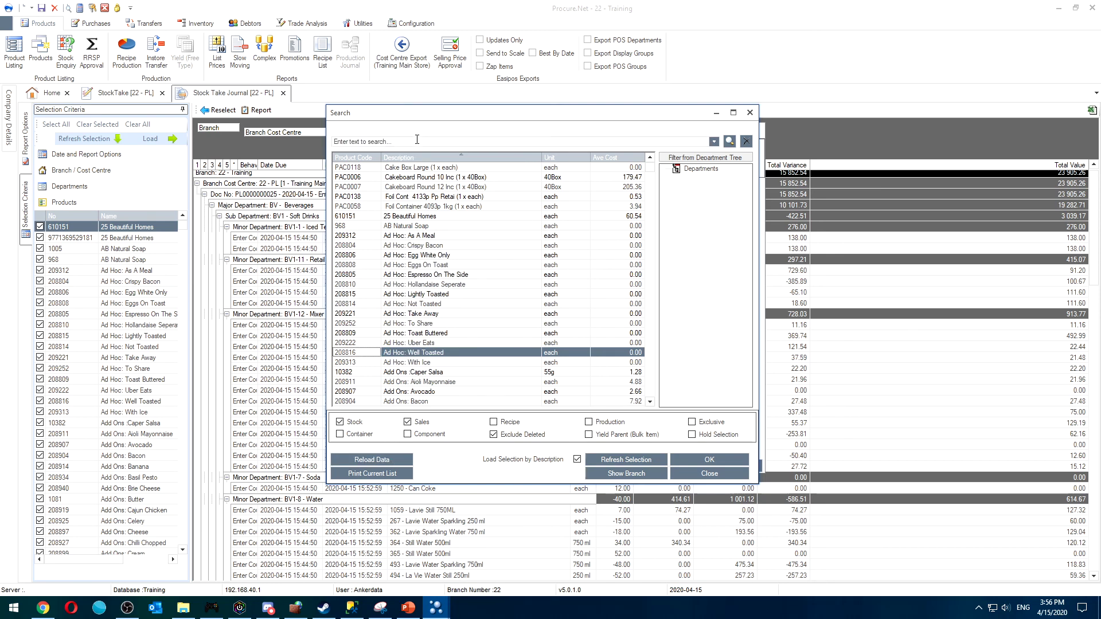
# - Look up "bee" in the product list, open the product Beer Castle Free and bring up its stock enquiry
pyautogui.click(431, 286)
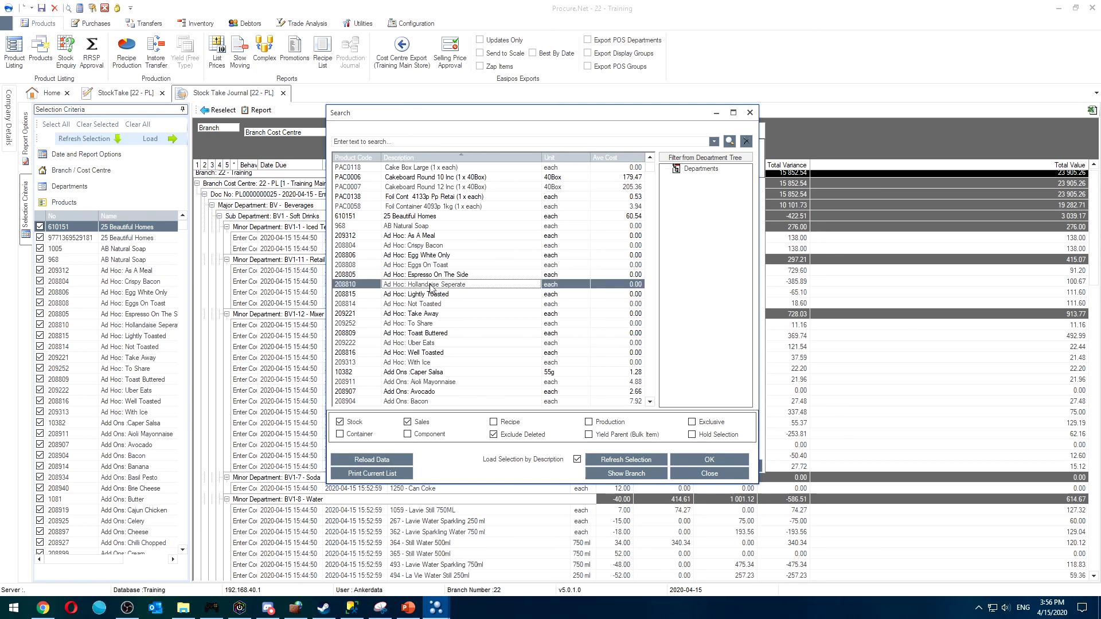
pyautogui.write('bee')
pyautogui.scroll(-15, 434, 310)
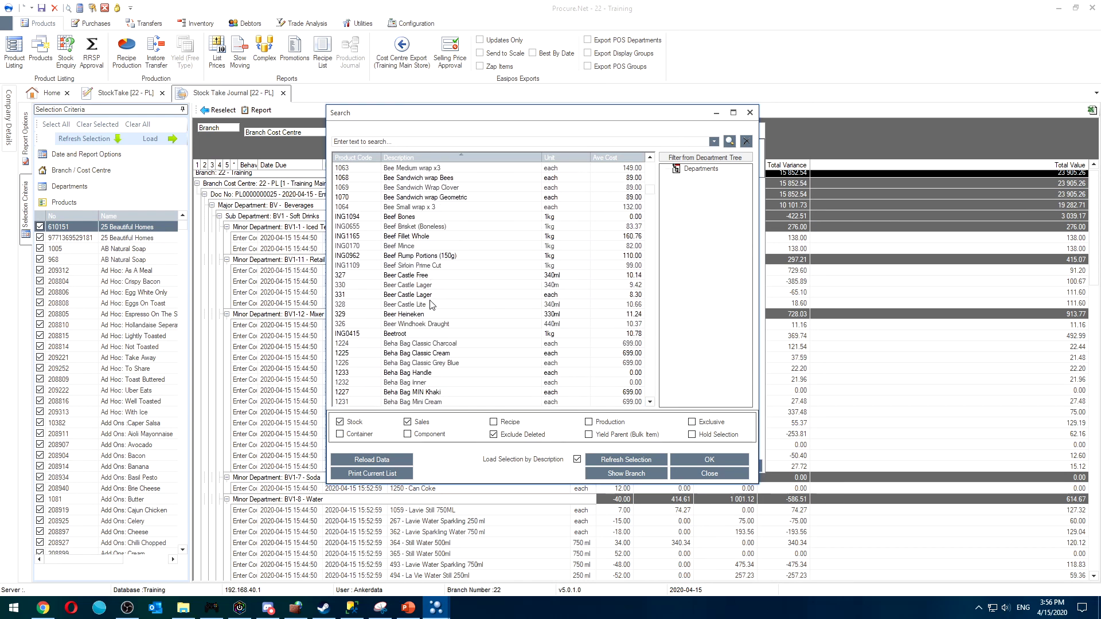
pyautogui.scroll(-1, 433, 312)
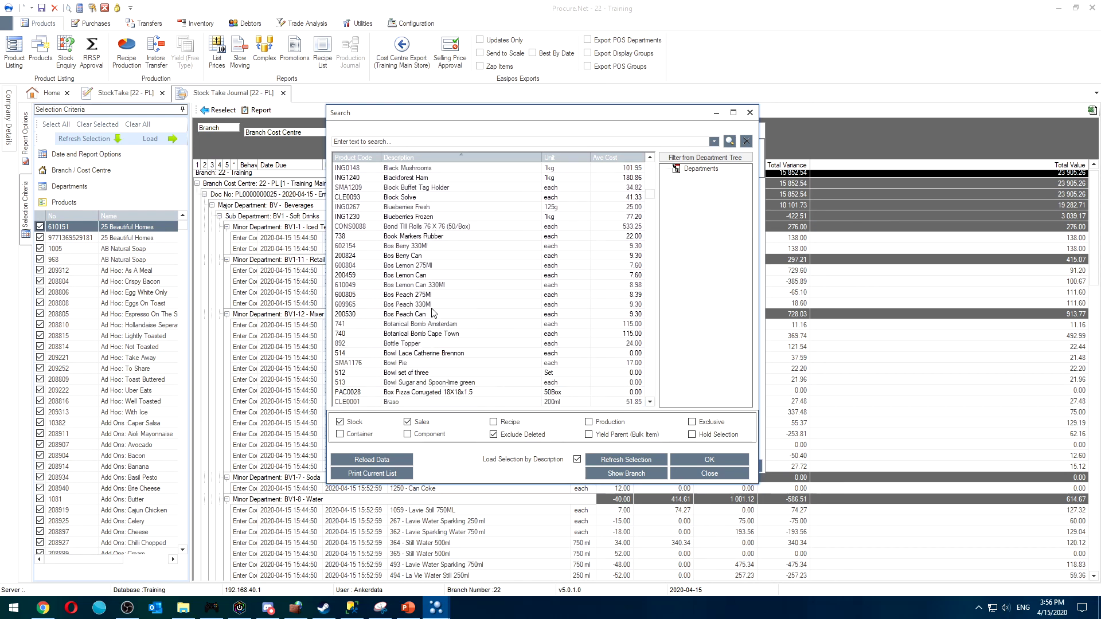
pyautogui.scroll(15, 433, 312)
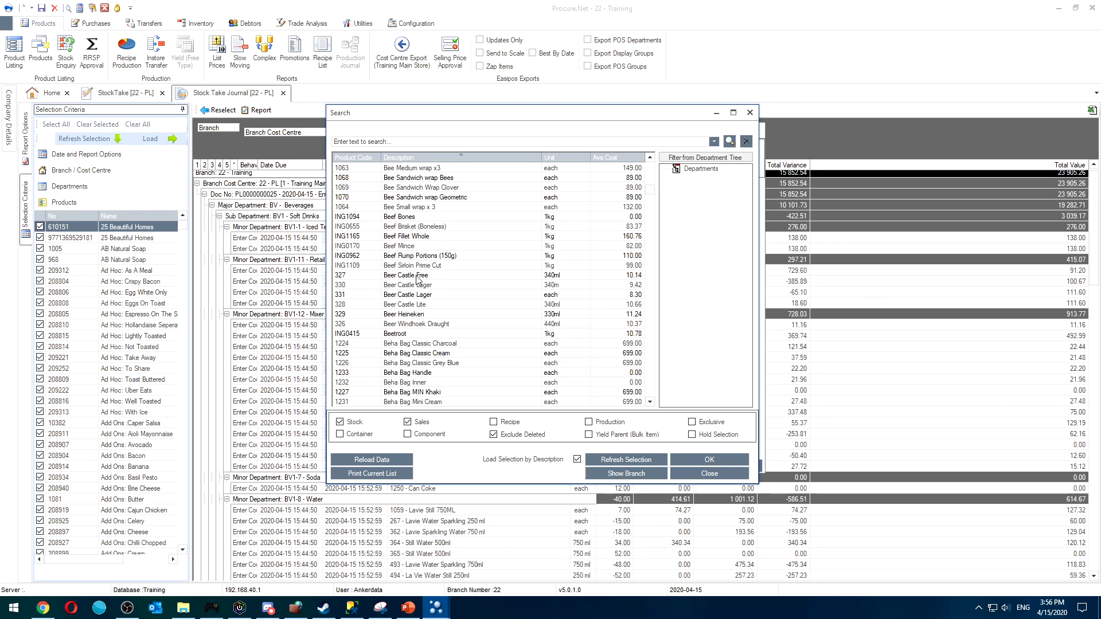
pyautogui.doubleClick(417, 276)
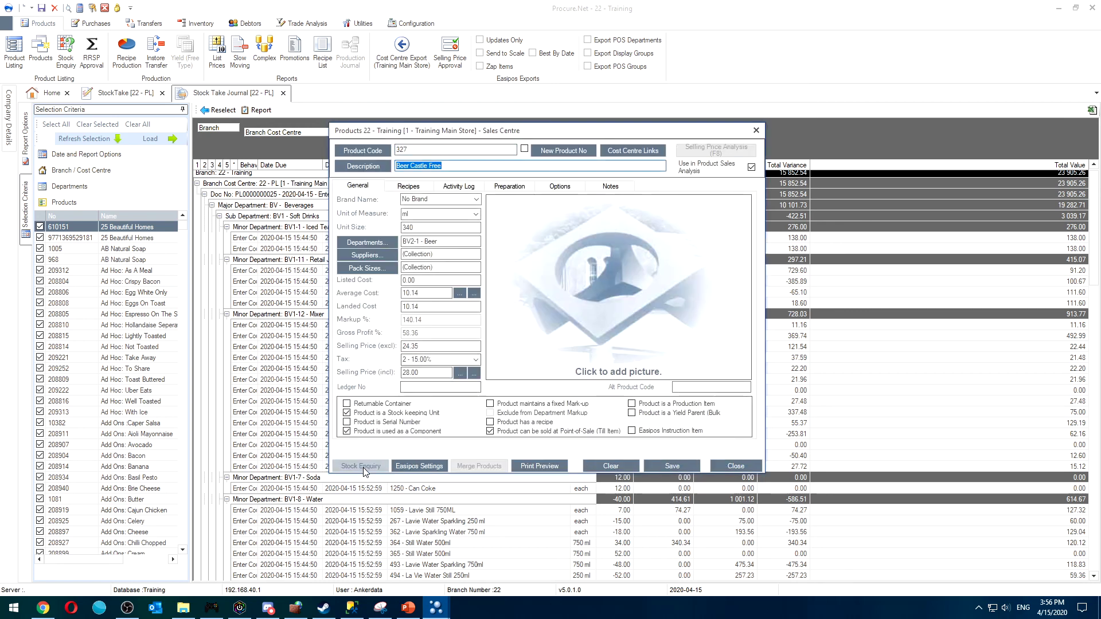
pyautogui.click(361, 466)
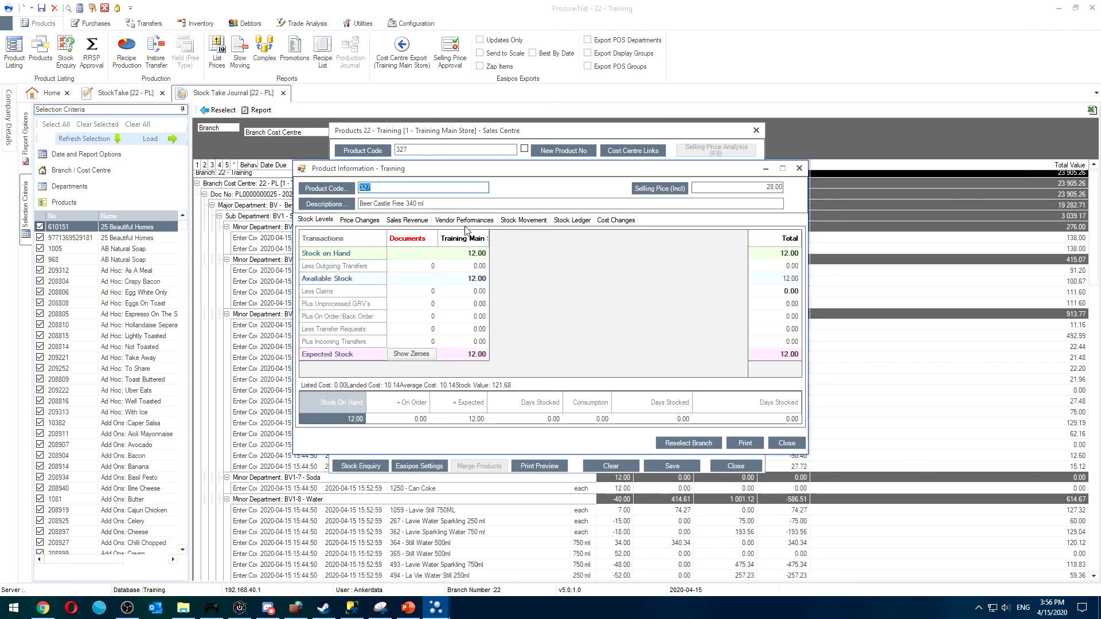
# - Review the stock levels and stock ledger of Beer Castle Free, and close its stock enquiry and product record
pyautogui.click(466, 258)
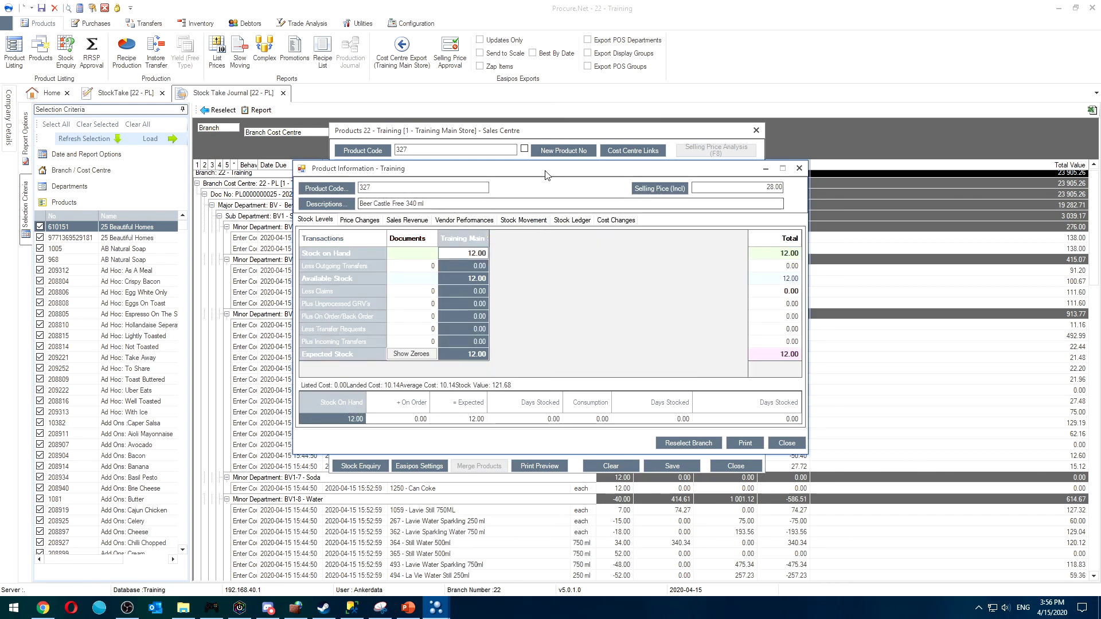
pyautogui.moveTo(546, 172)
pyautogui.mouseDown()
pyautogui.moveTo(478, 297)
pyautogui.moveTo(550, 183)
pyautogui.mouseUp()
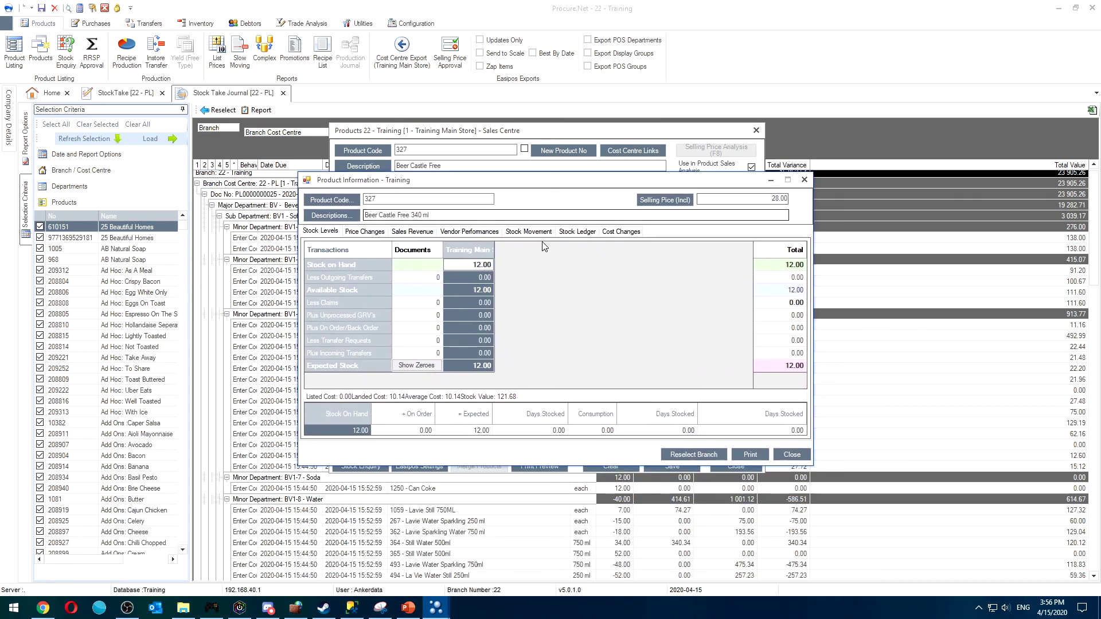
pyautogui.click(572, 232)
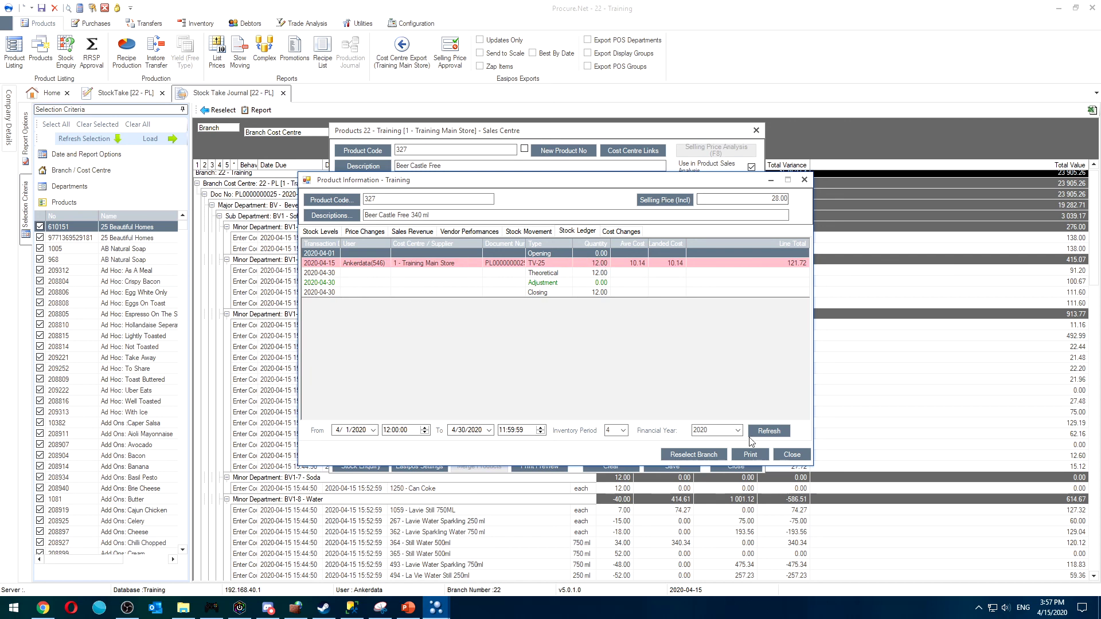
pyautogui.click(320, 231)
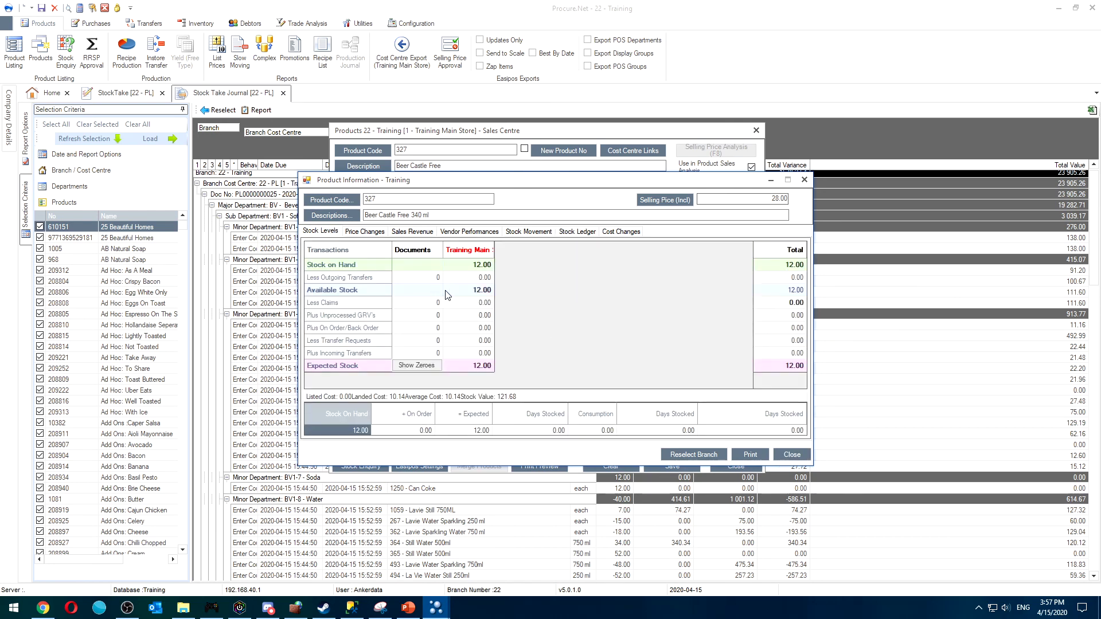
pyautogui.click(800, 455)
pyautogui.click(734, 467)
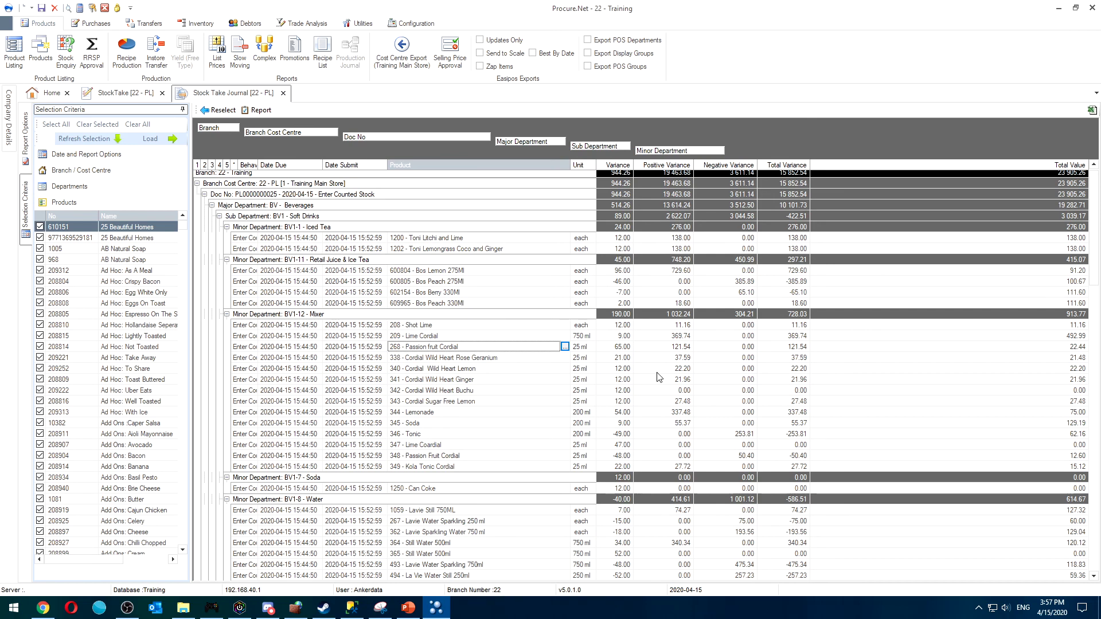
# - Close the stock take journal and the existing stock take, and start a new stock count for the Training Main Store cost centre
pyautogui.click(283, 93)
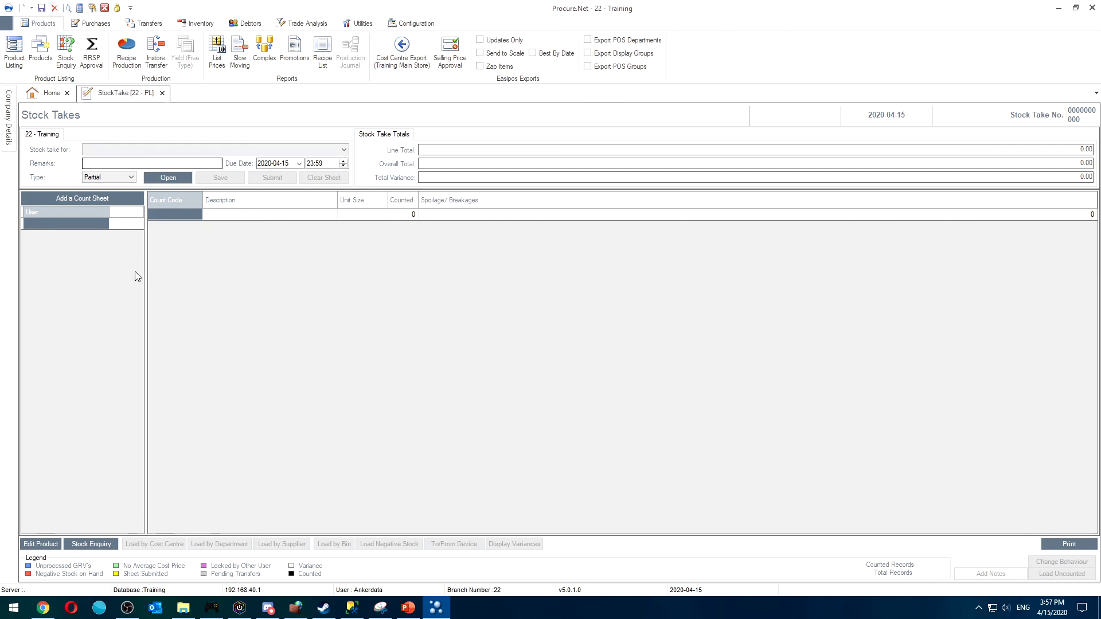
pyautogui.click(162, 93)
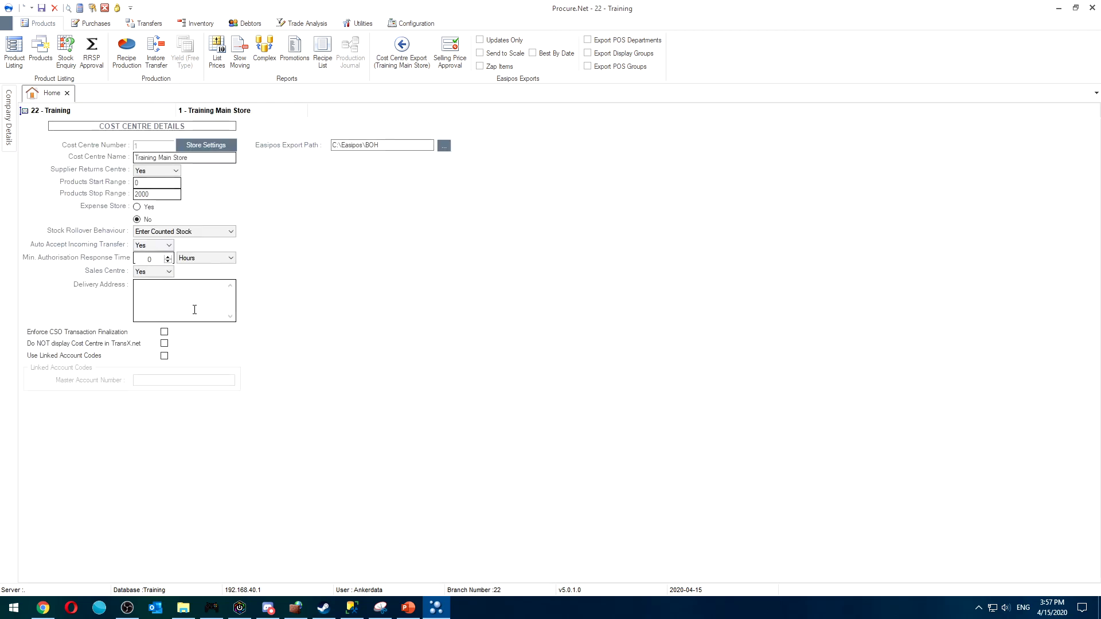
pyautogui.moveTo(10, 132)
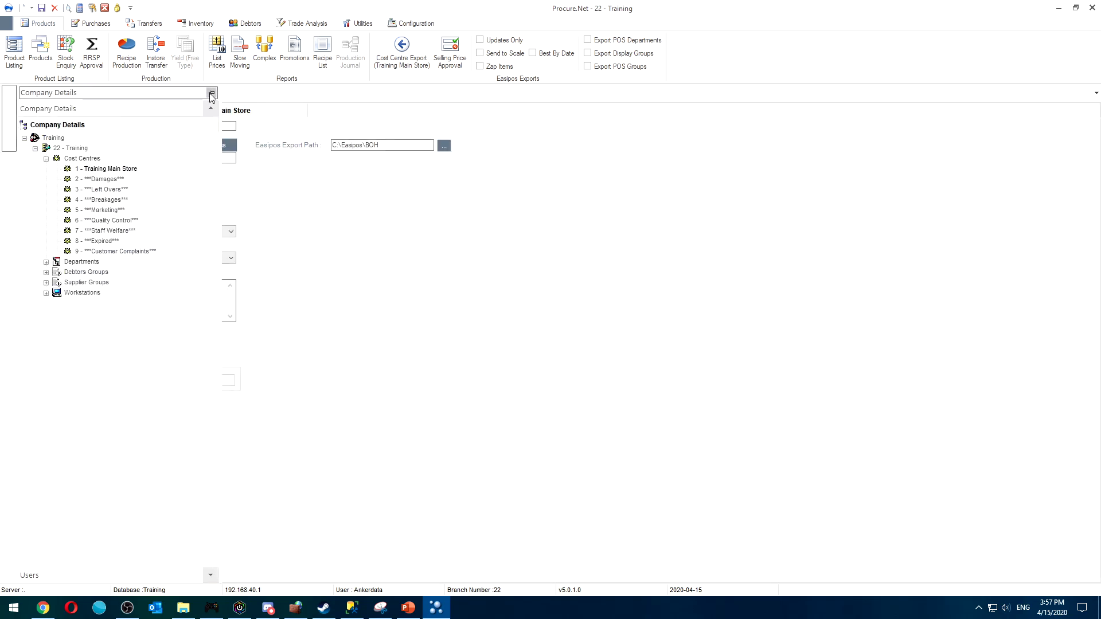
pyautogui.click(211, 93)
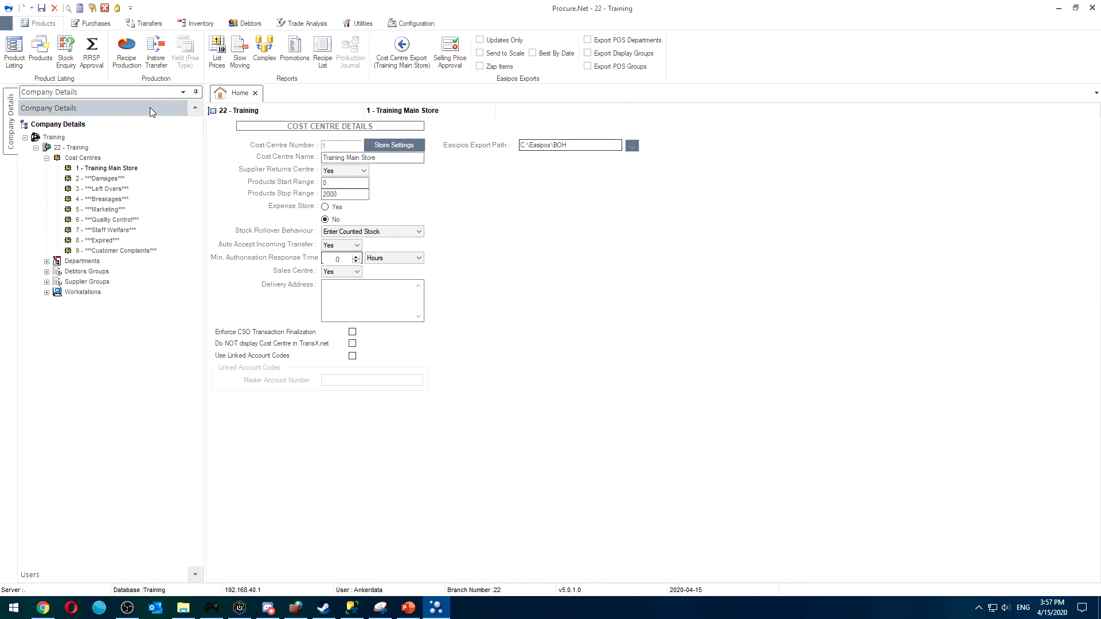
pyautogui.click(109, 168)
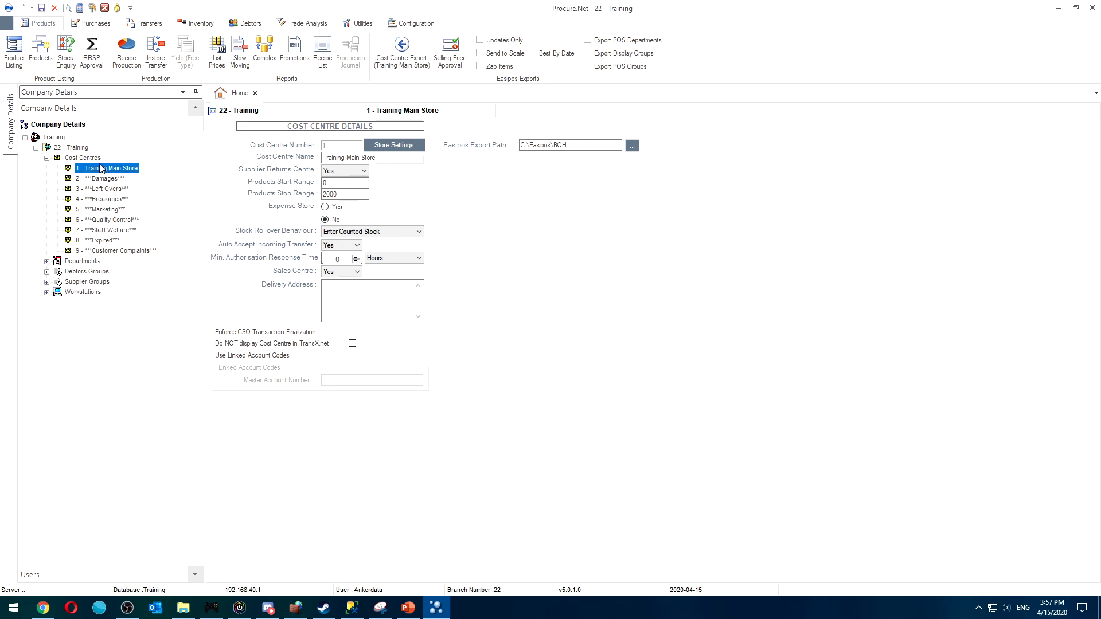
pyautogui.click(195, 22)
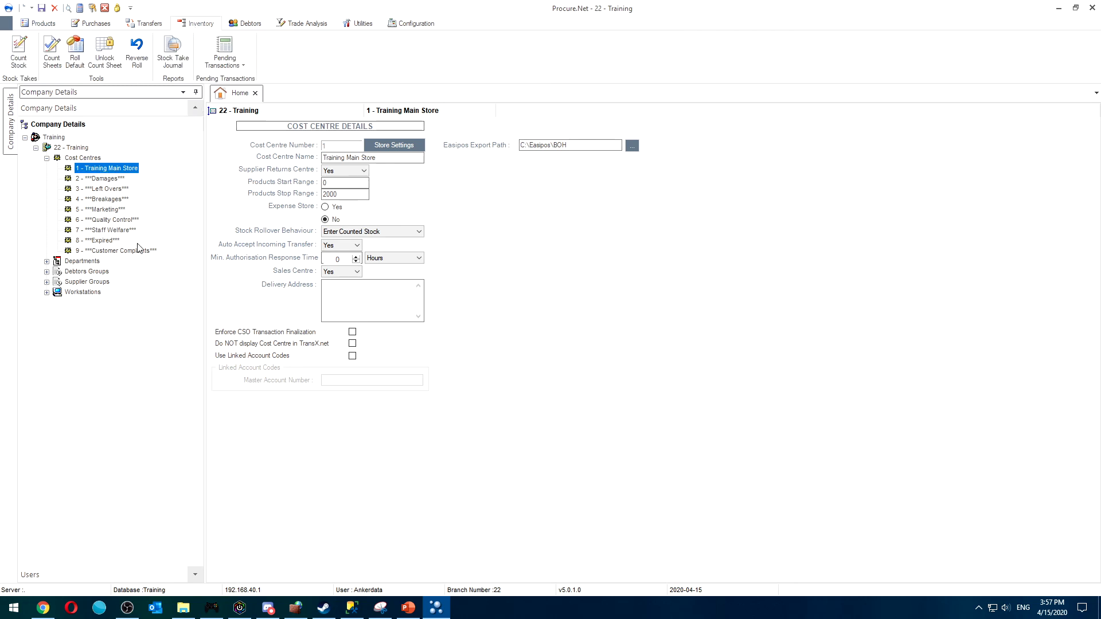
pyautogui.click(22, 58)
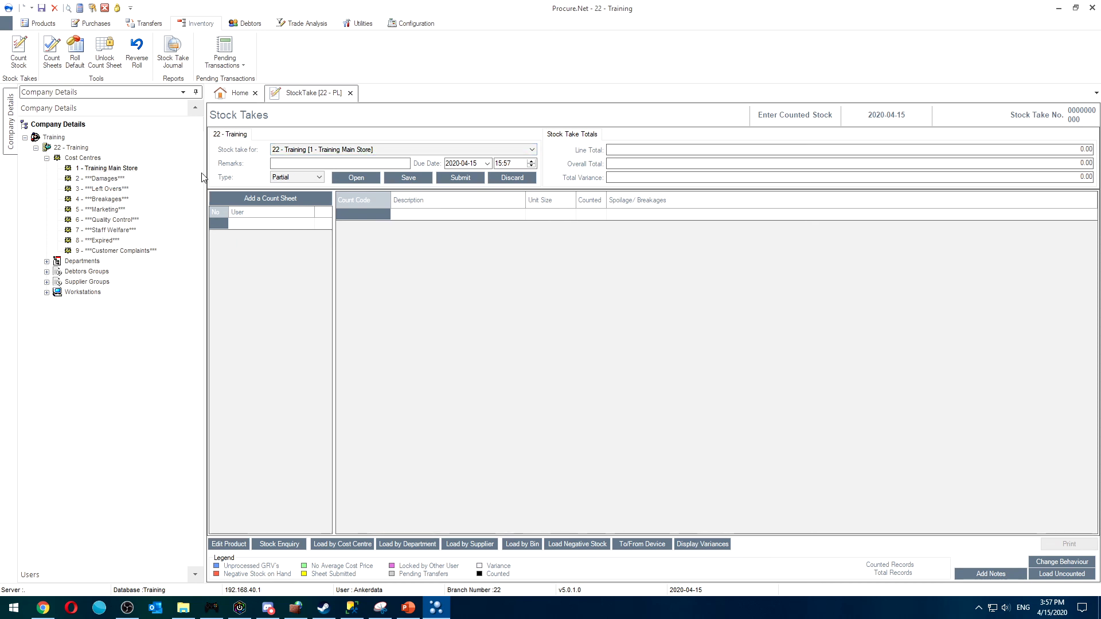
# - Fill in the stock take header with remarks "Training Video 2", due date 2020-04-30 at 23:50 and type End of Period
pyautogui.click(310, 162)
pyautogui.write('Training')
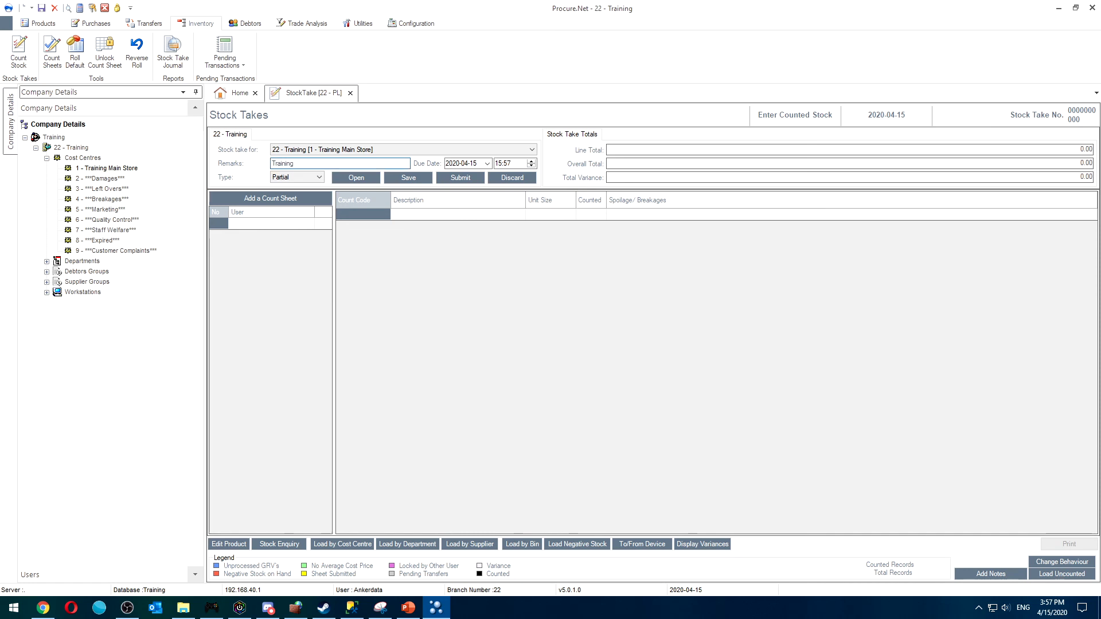
pyautogui.write(' Video 2')
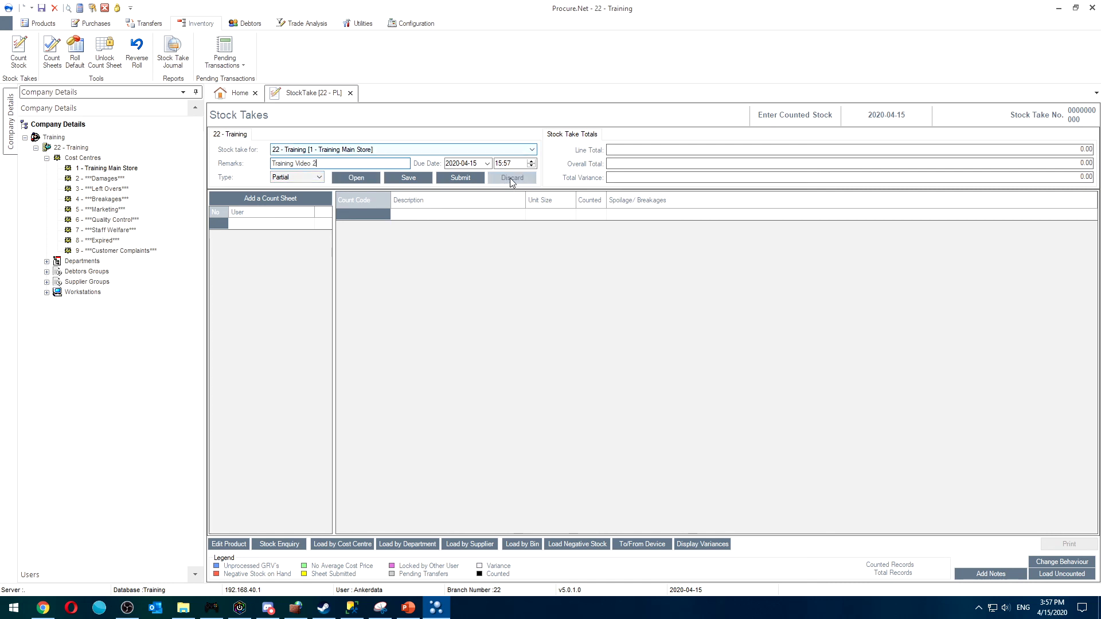
pyautogui.click(488, 164)
pyautogui.click(528, 240)
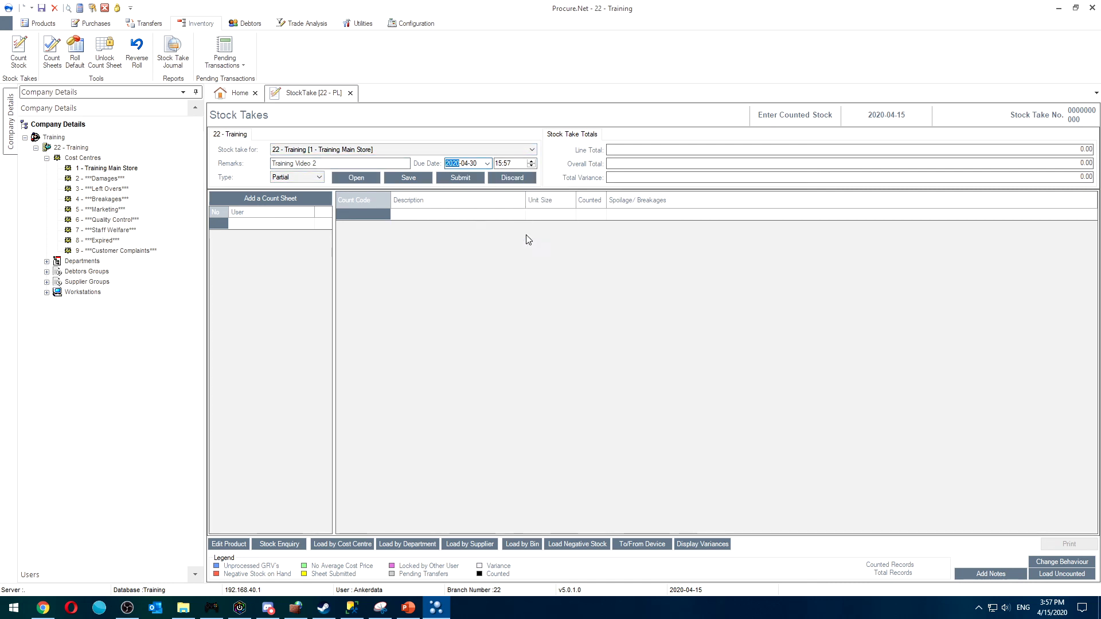
pyautogui.click(498, 163)
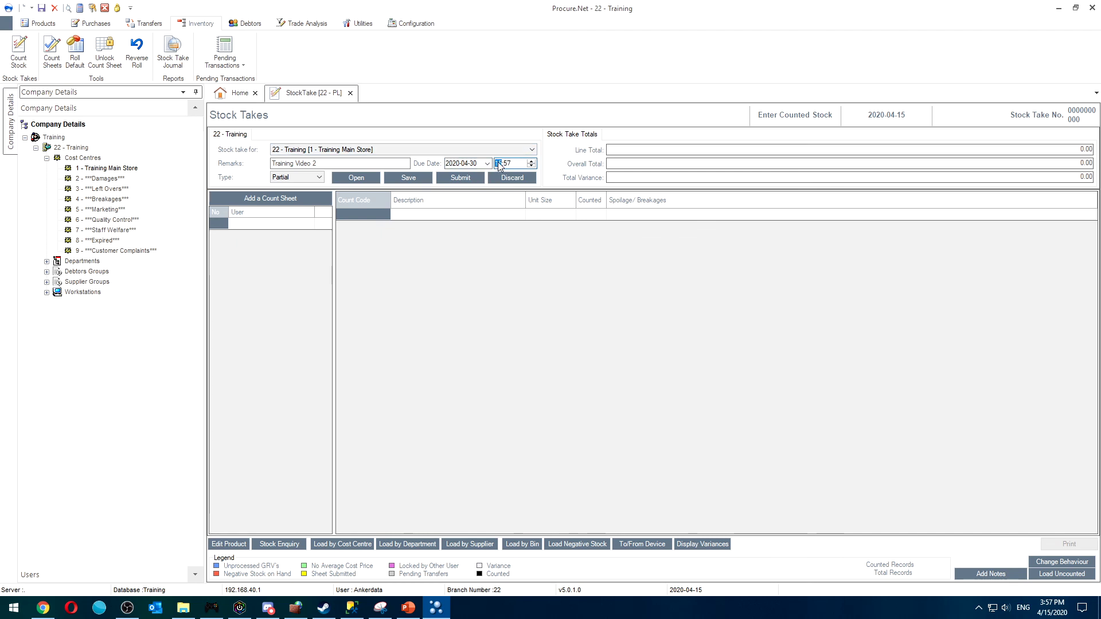
pyautogui.click(507, 164)
pyautogui.write('50')
pyautogui.click(304, 177)
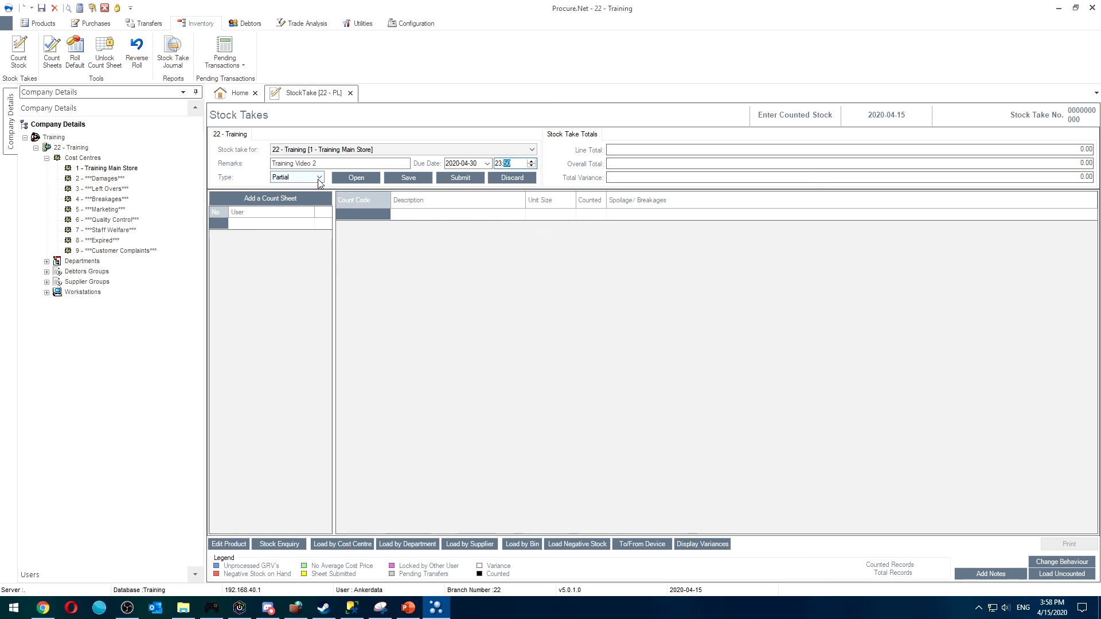
pyautogui.click(292, 188)
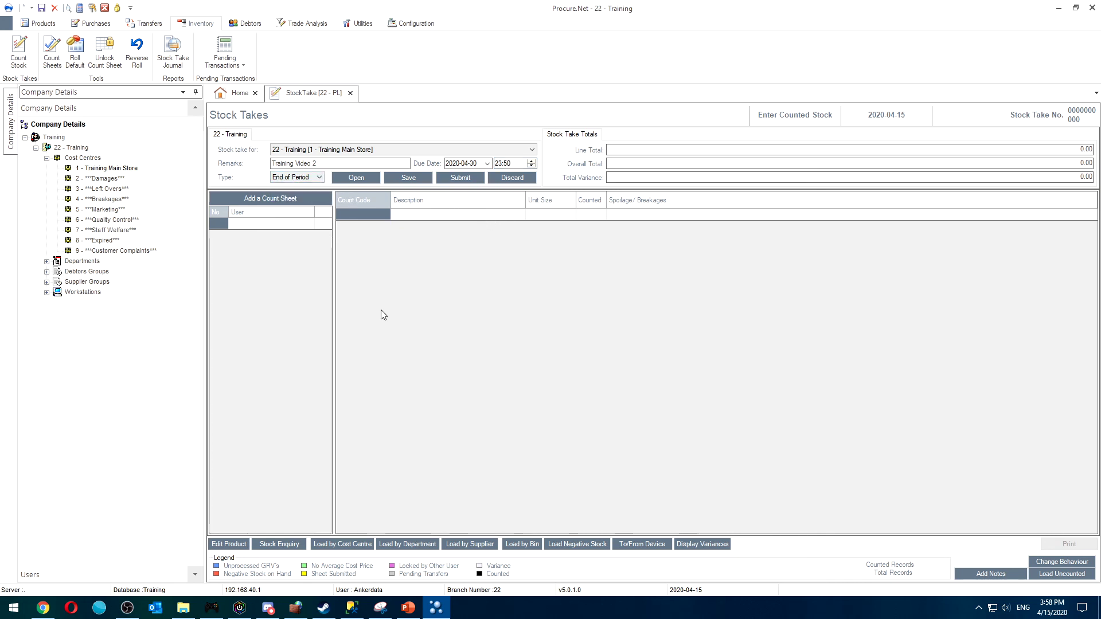
# - Add a count sheet for the system user Ankerdata and acknowledge the other stock takes in the period
pyautogui.click(295, 199)
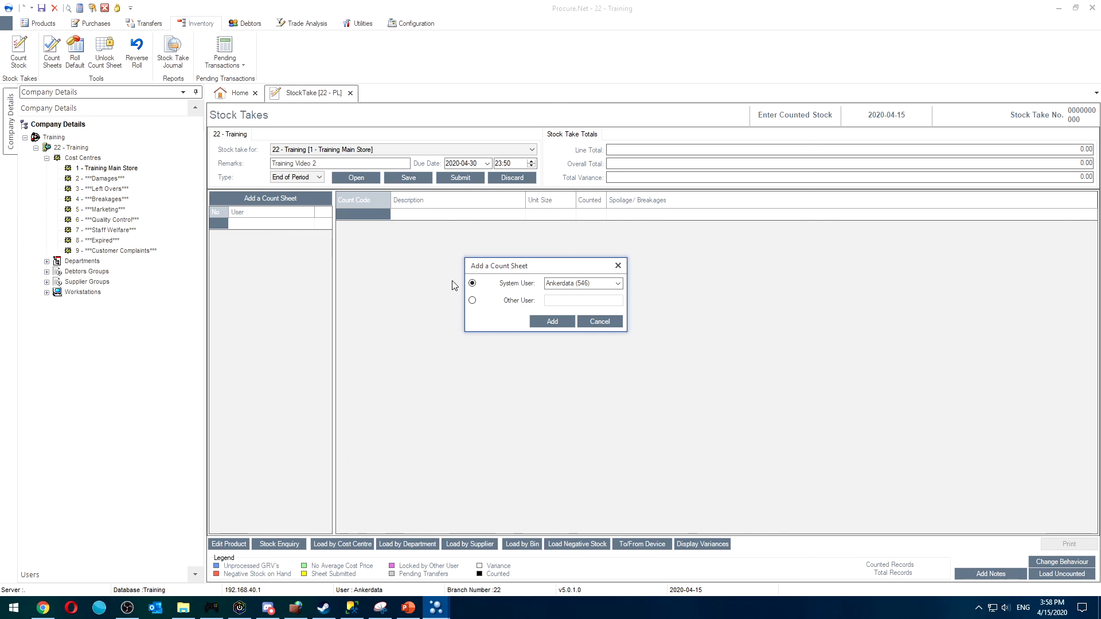
pyautogui.click(554, 320)
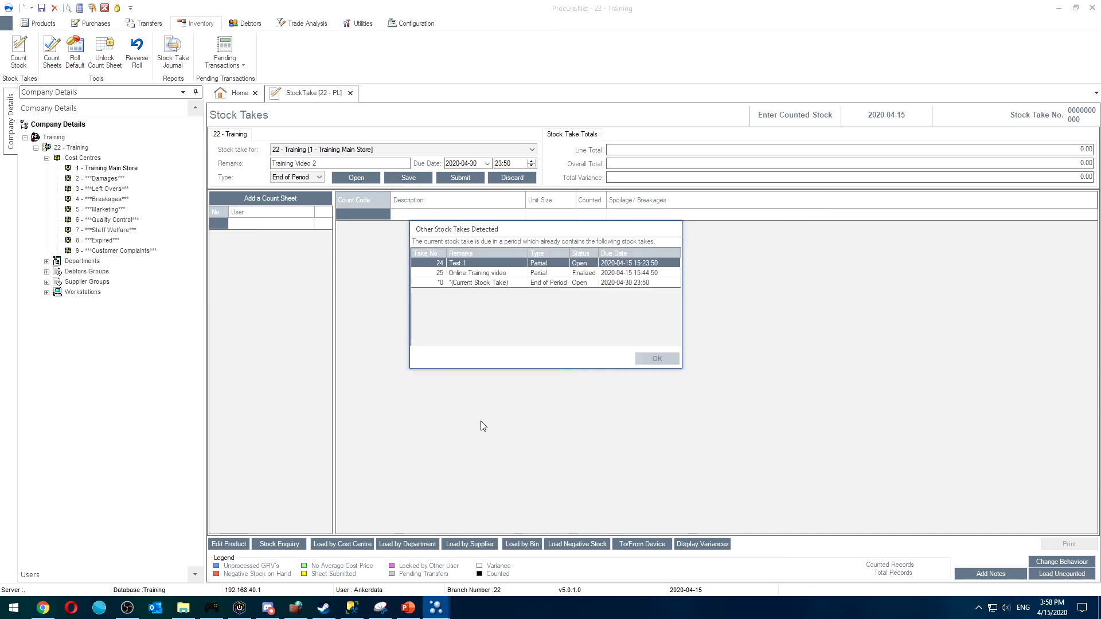
pyautogui.click(664, 359)
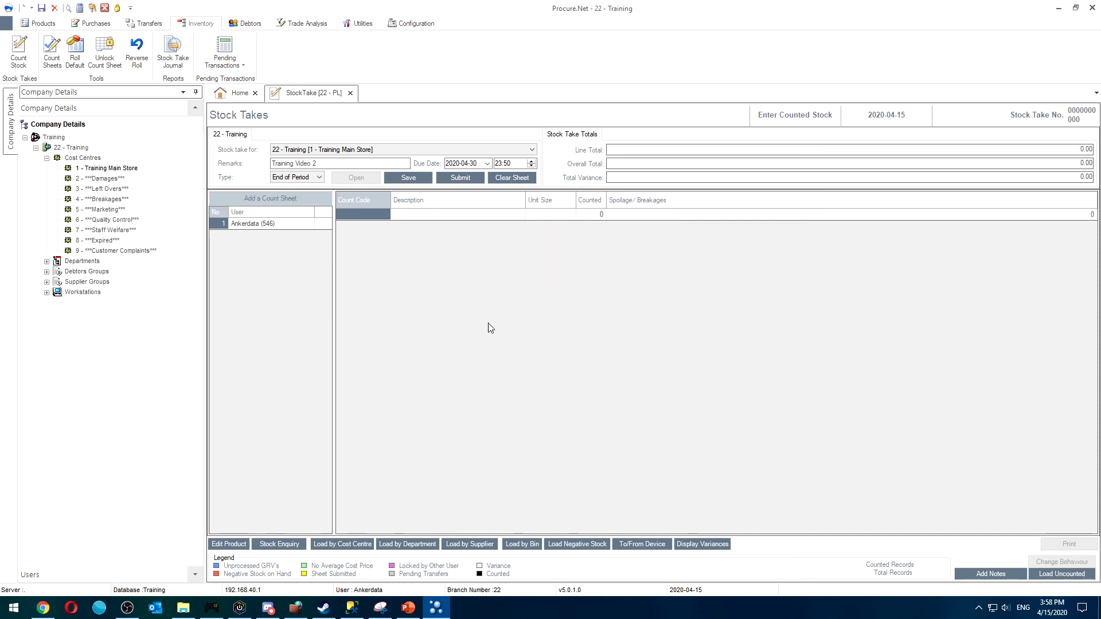
# - Load the count sheet with products by cost centre and look through the loaded product list
pyautogui.click(340, 545)
pyautogui.click(532, 337)
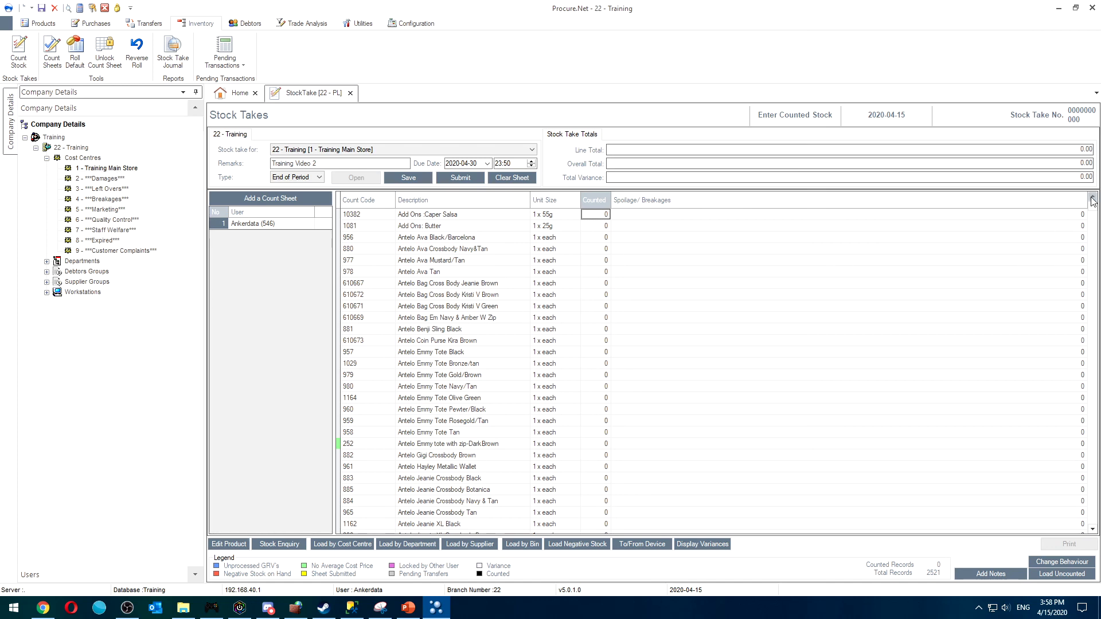
pyautogui.click(494, 297)
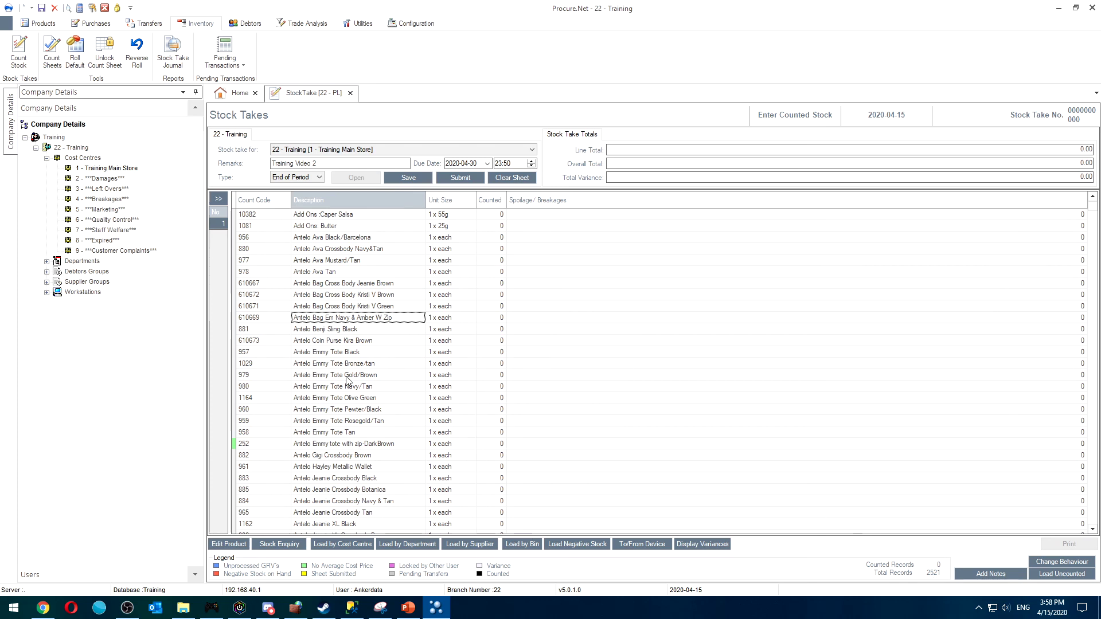
pyautogui.scroll(-9, 374, 447)
pyautogui.scroll(-20, 373, 448)
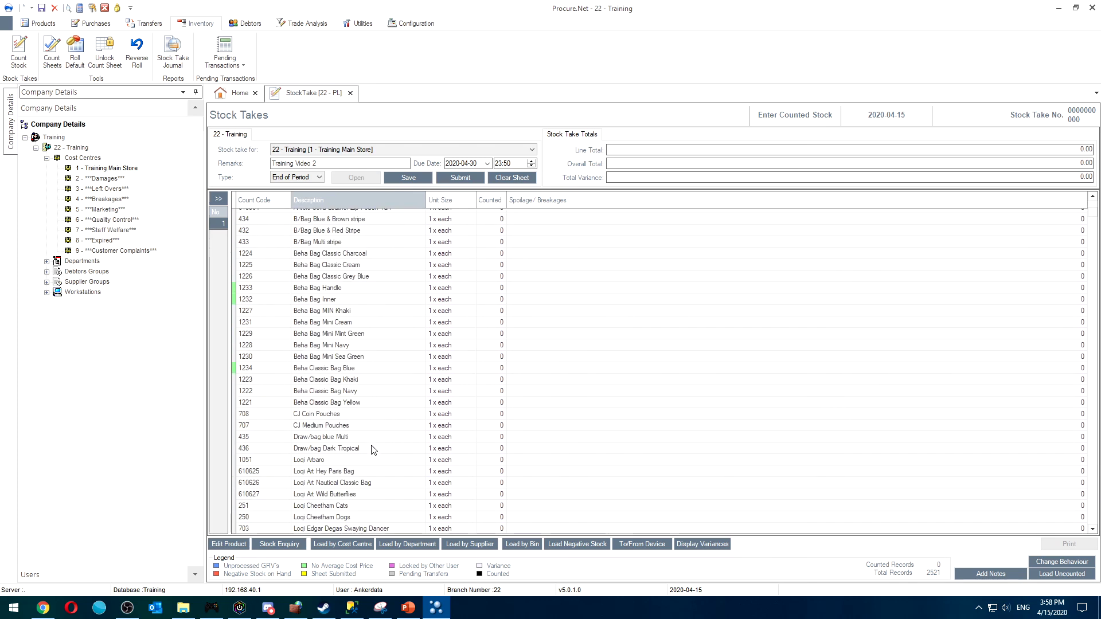
pyautogui.scroll(-20, 373, 446)
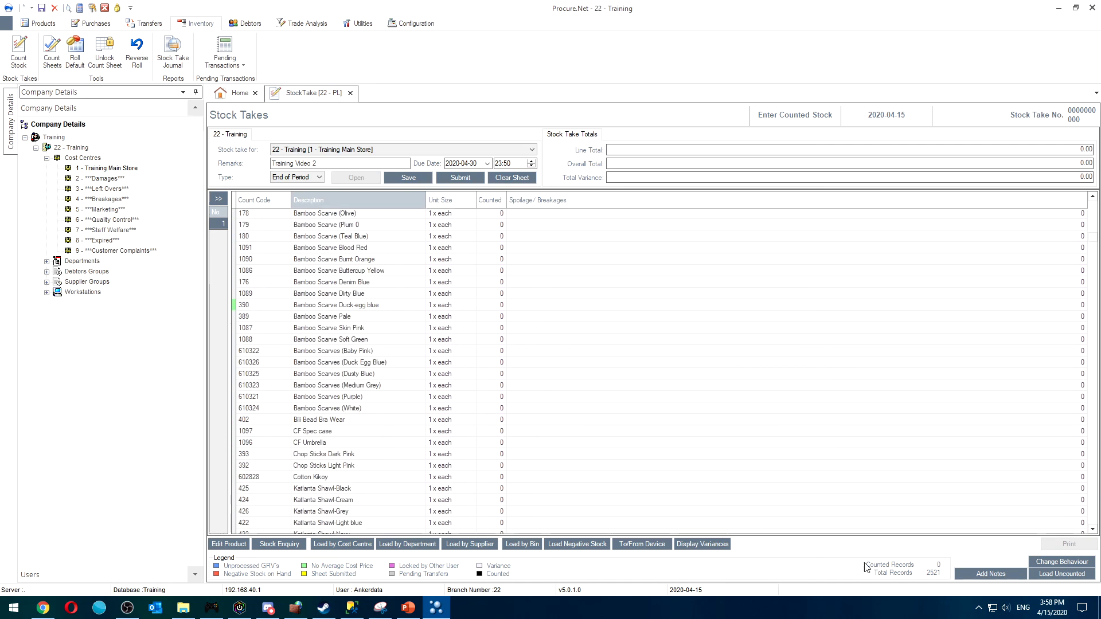
pyautogui.click(331, 295)
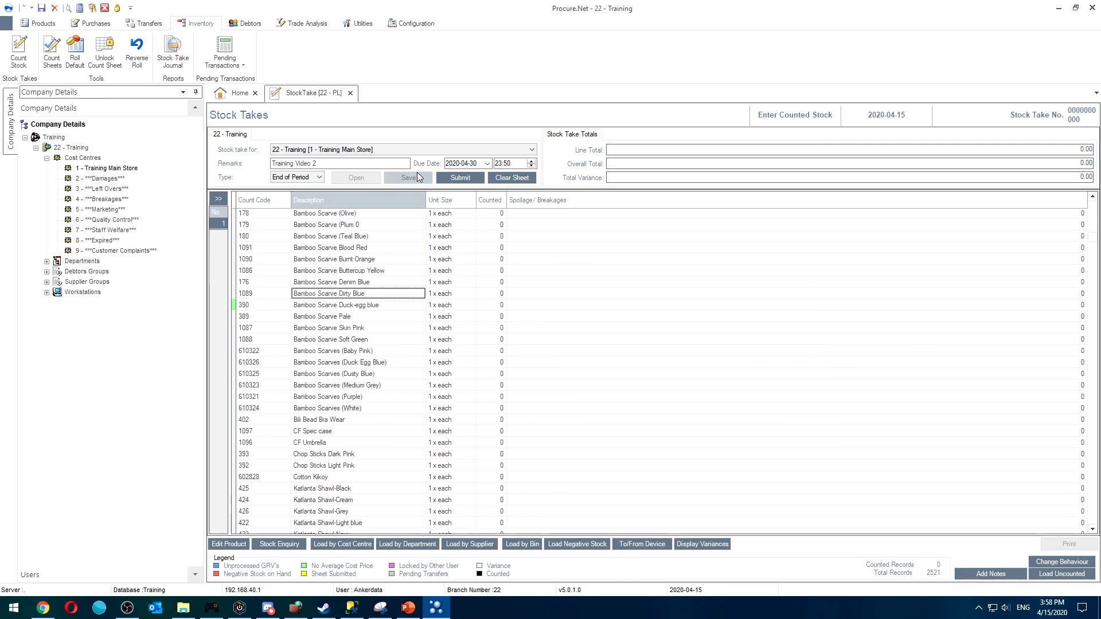
# - Save the stock take and set Ankerdata as the user to be notified
pyautogui.click(411, 178)
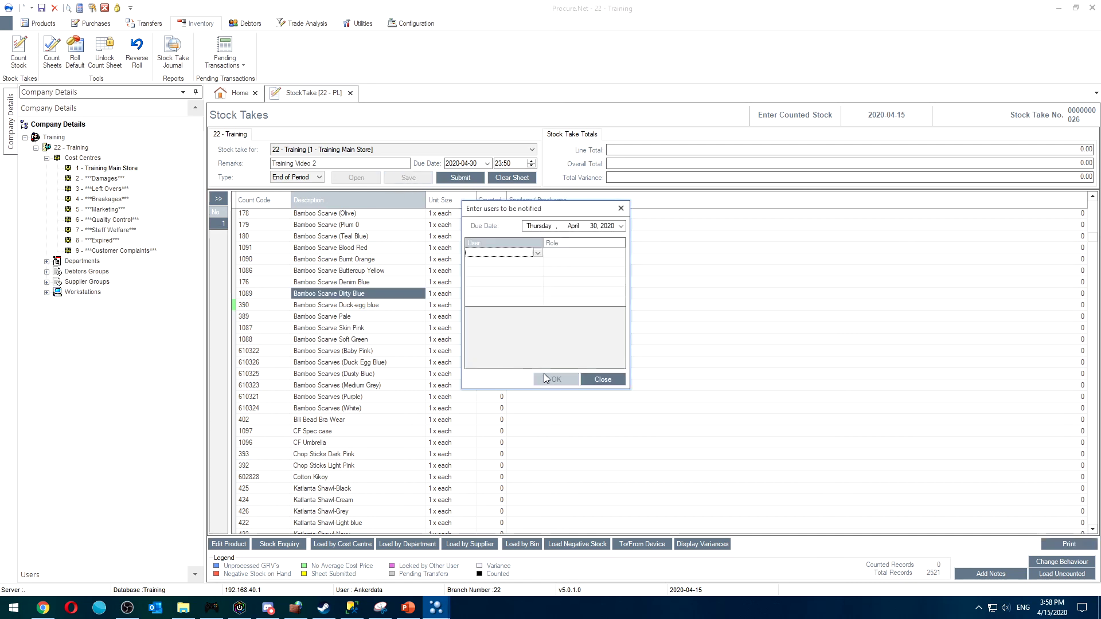
pyautogui.click(538, 253)
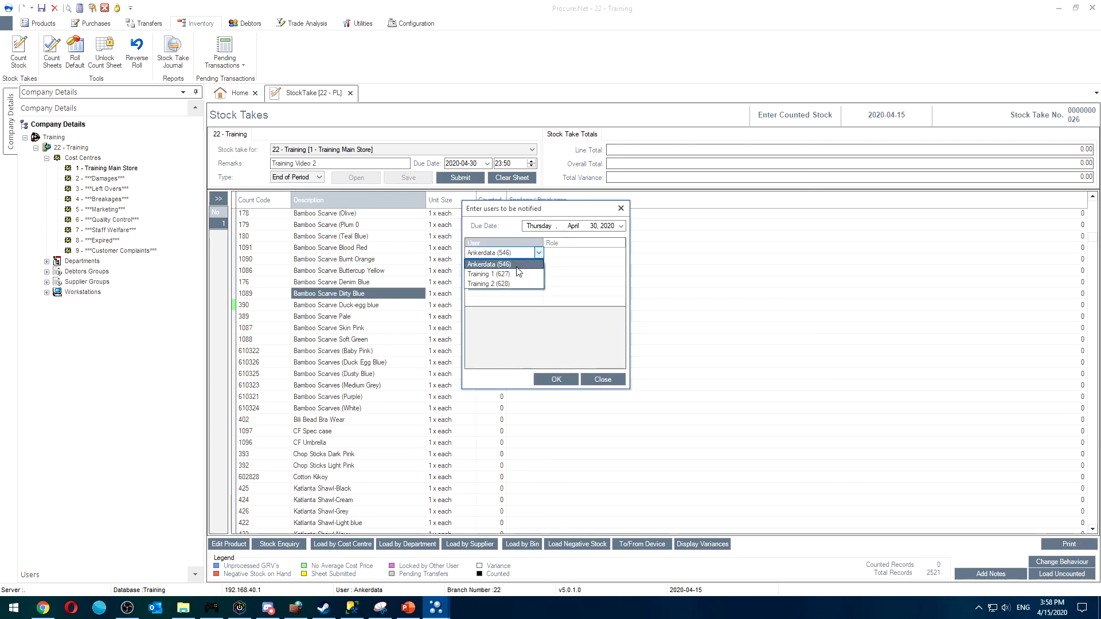
pyautogui.click(514, 265)
pyautogui.click(554, 378)
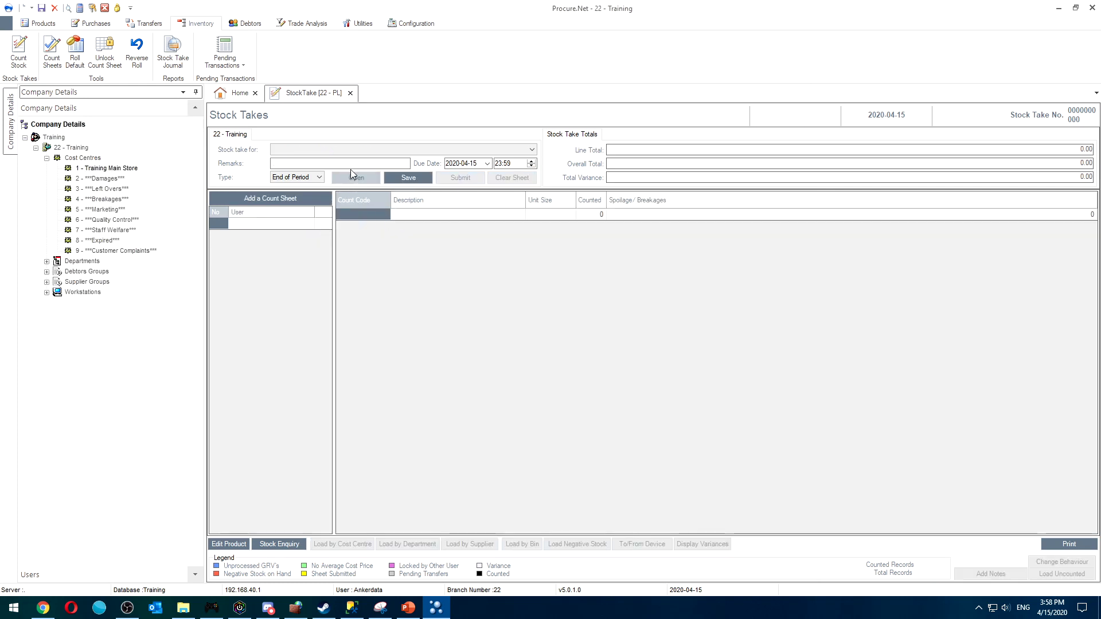
# - Reopen the saved stock take "Training Video 2" from the list of open stock takes
pyautogui.click(352, 174)
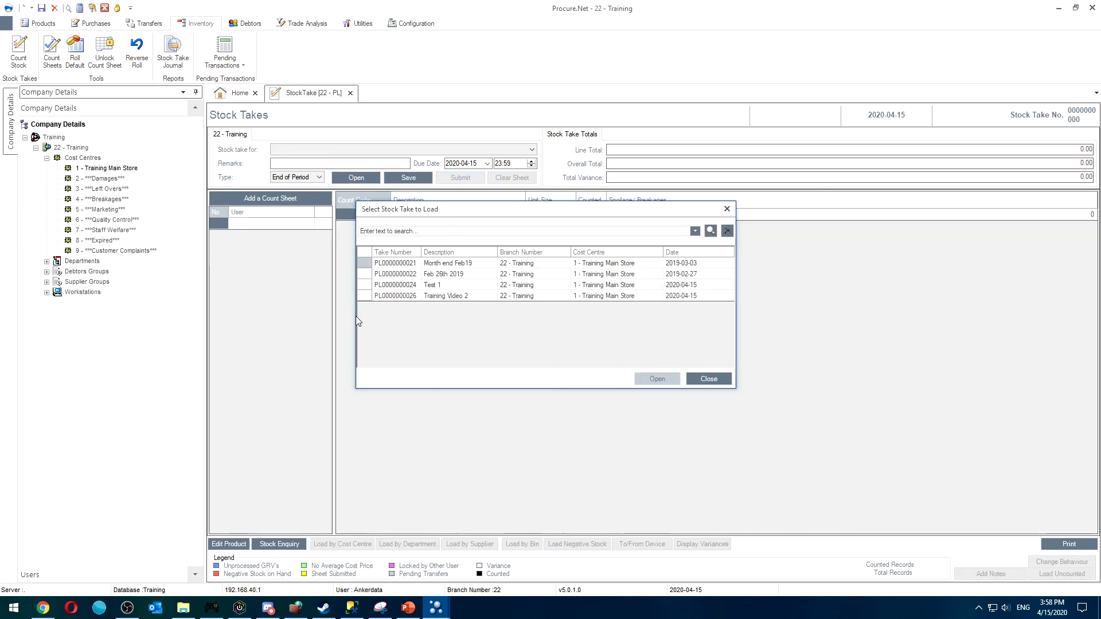
pyautogui.doubleClick(445, 297)
pyautogui.click(565, 350)
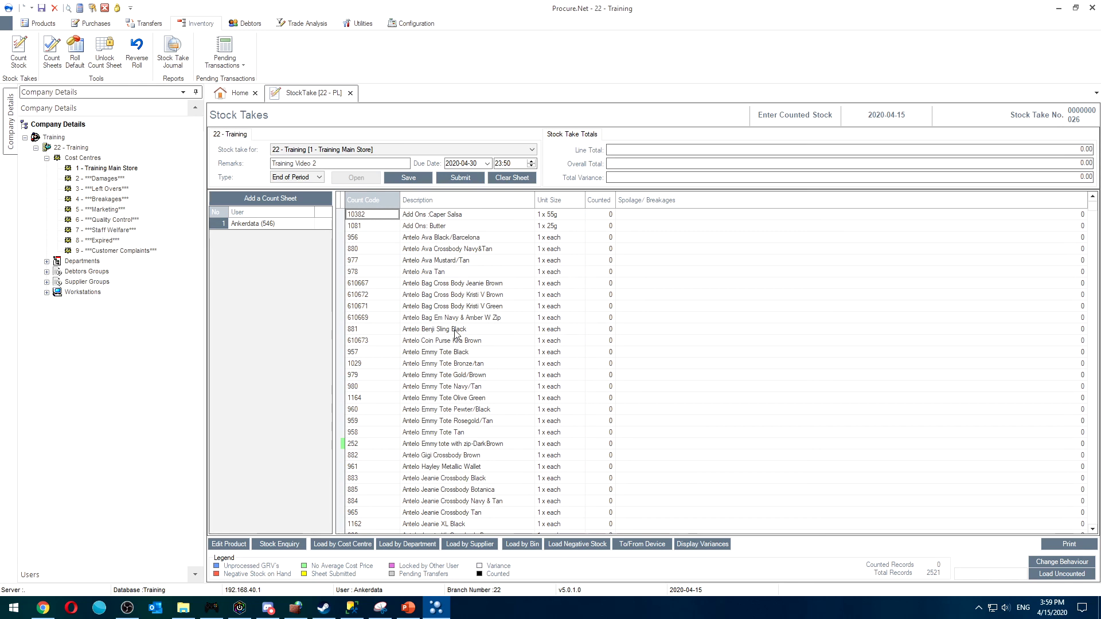
# - Generate the print preview of the stock count sheet and look through its first pages
pyautogui.click(1068, 548)
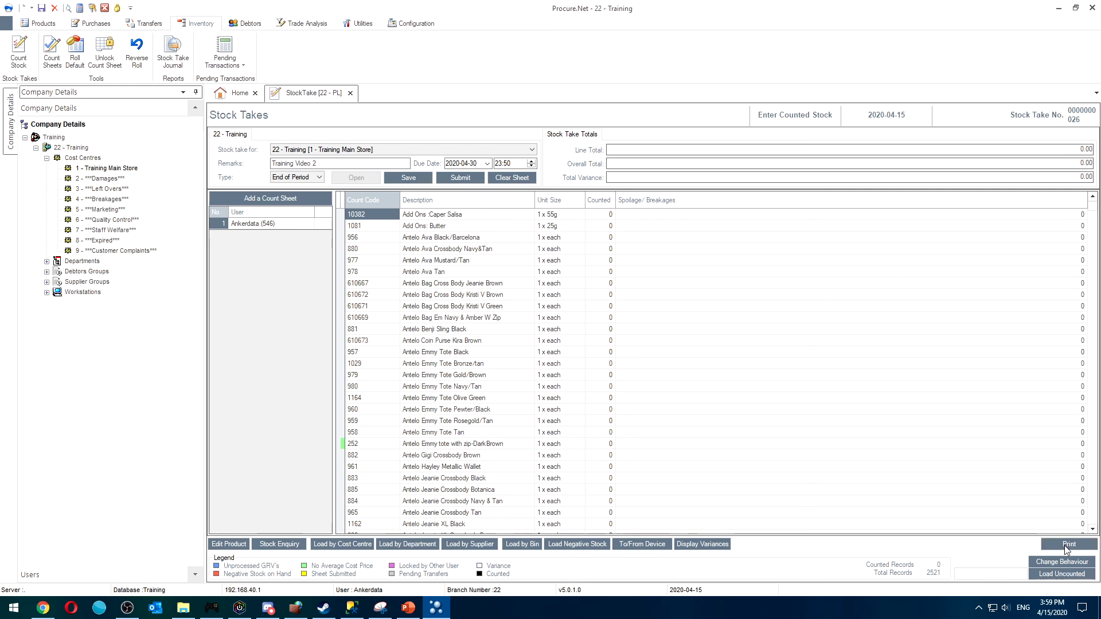
pyautogui.click(1064, 546)
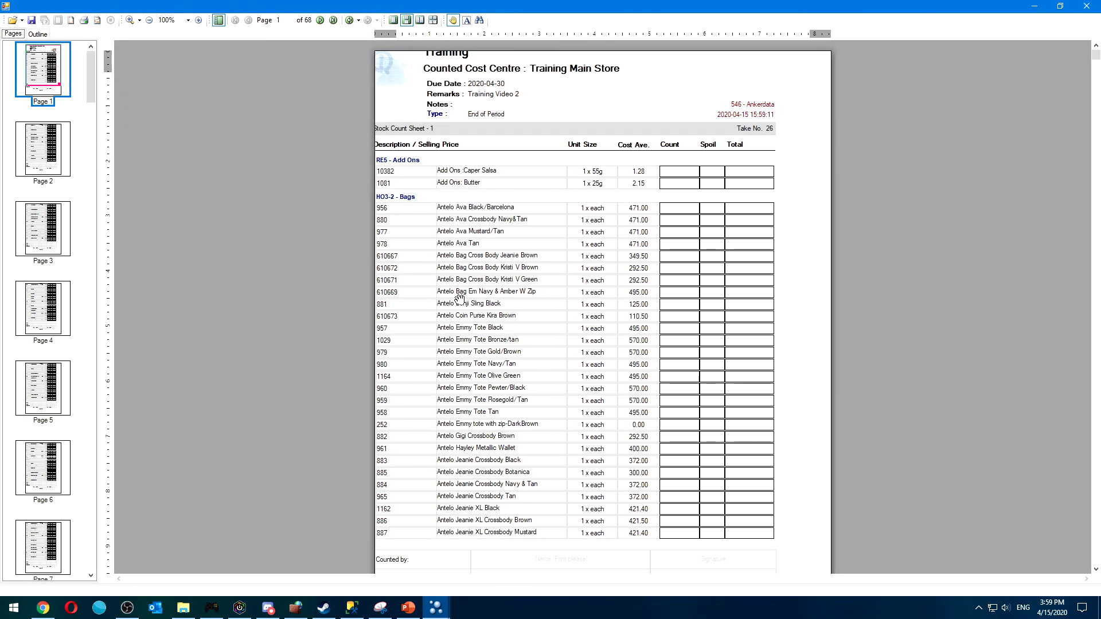
pyautogui.scroll(-20, 460, 297)
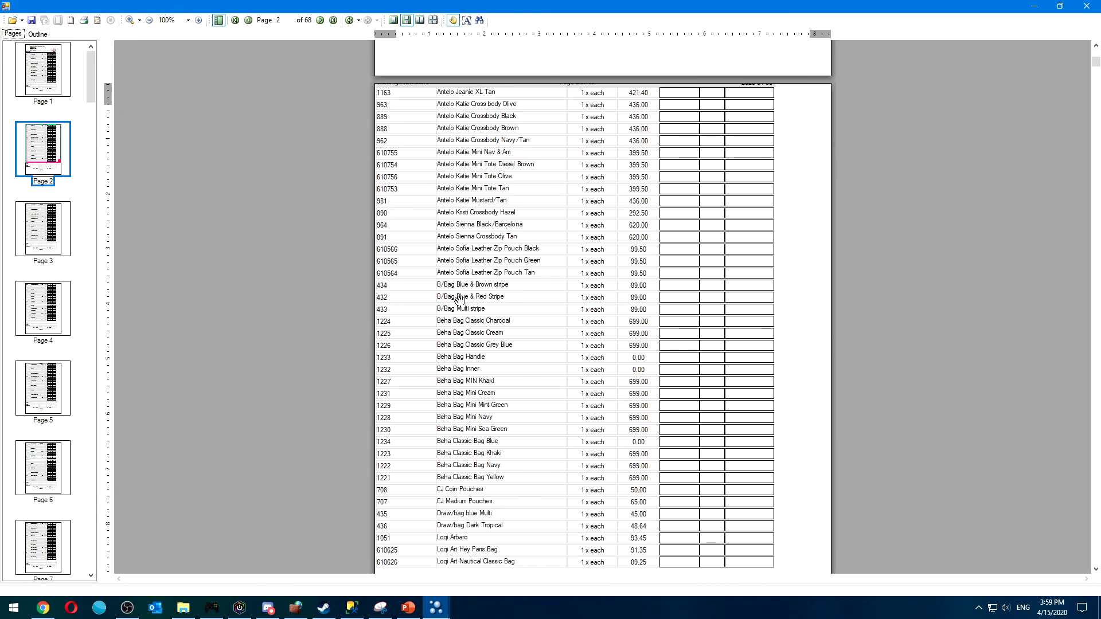
pyautogui.scroll(-12, 459, 299)
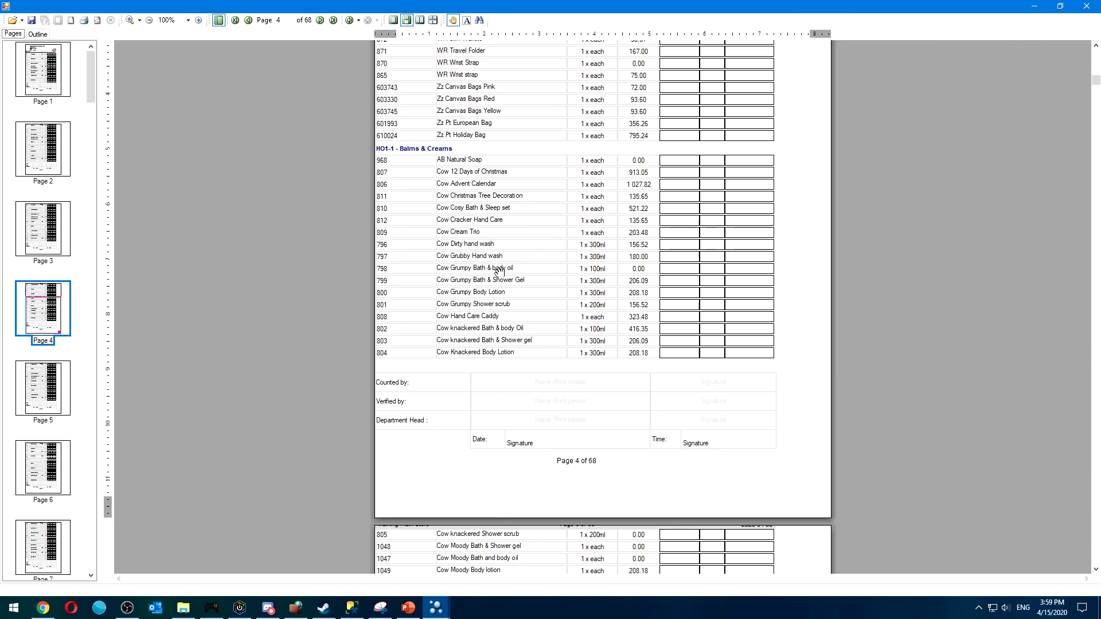
# - Examine the stock count sheet preview from page 4 through the cleaning products on page 21 and close the preview
pyautogui.scroll(-10, 497, 270)
pyautogui.scroll(-10, 498, 270)
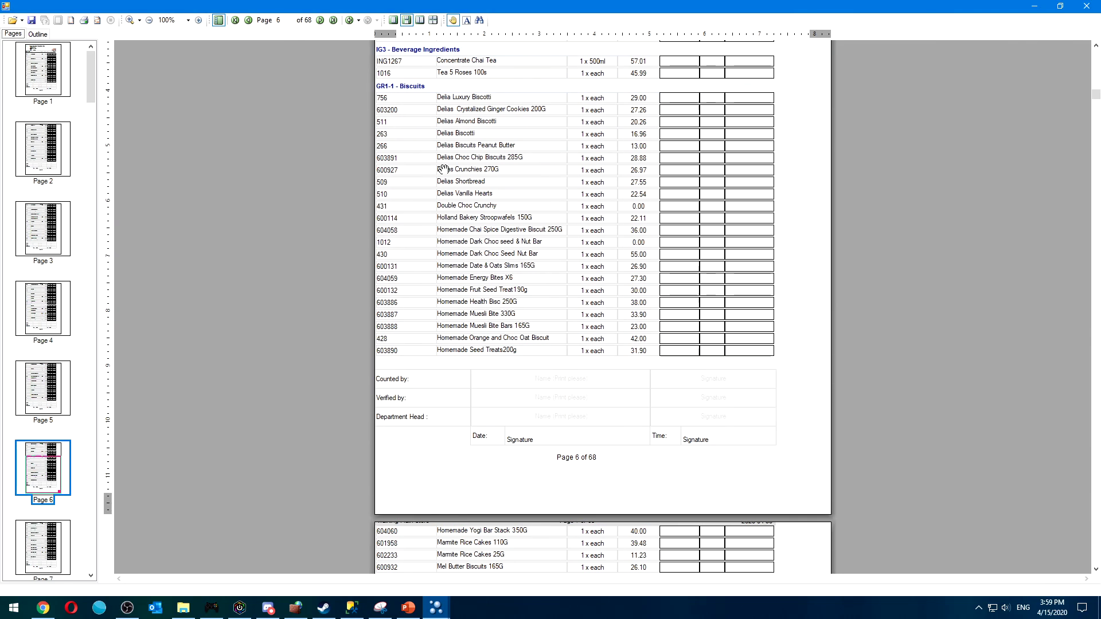
pyautogui.scroll(-7, 477, 205)
pyautogui.scroll(-20, 477, 205)
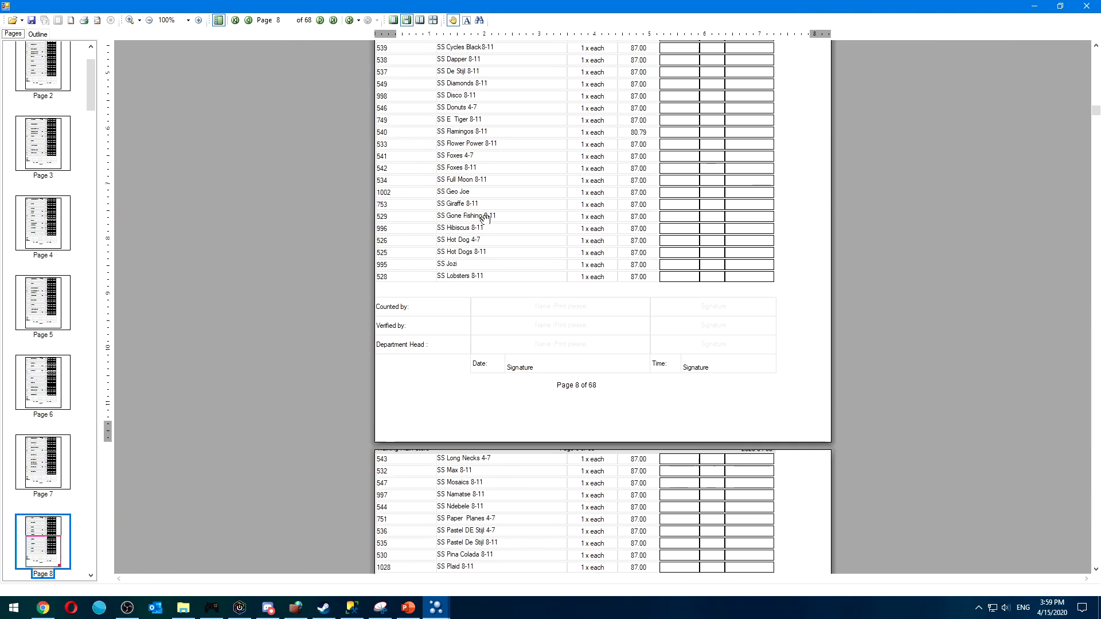
pyautogui.scroll(-20, 470, 288)
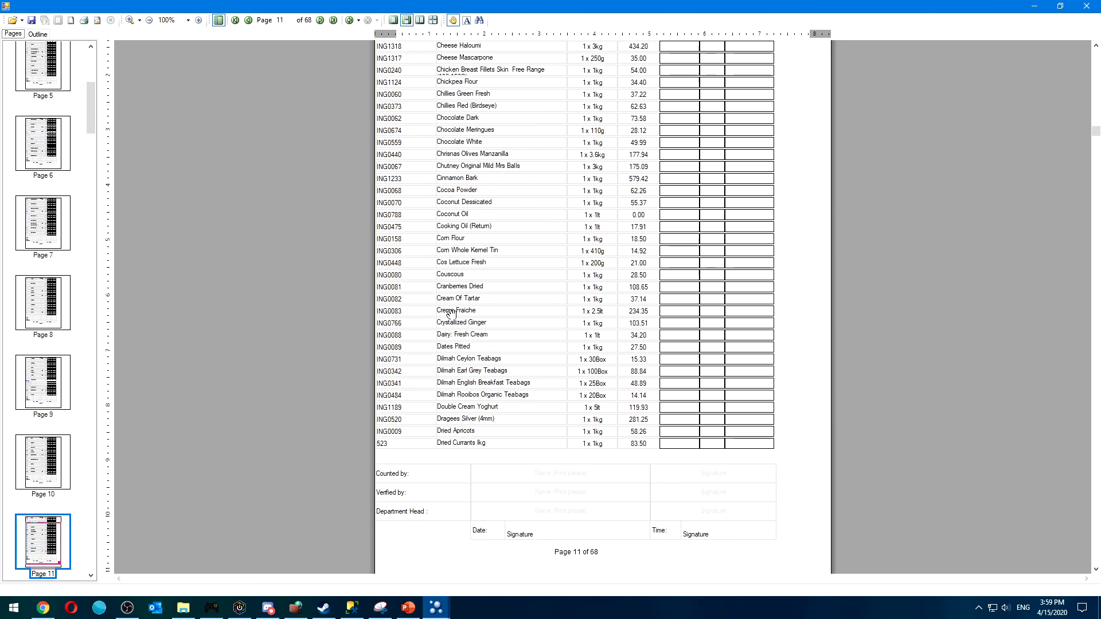
pyautogui.scroll(-20, 450, 313)
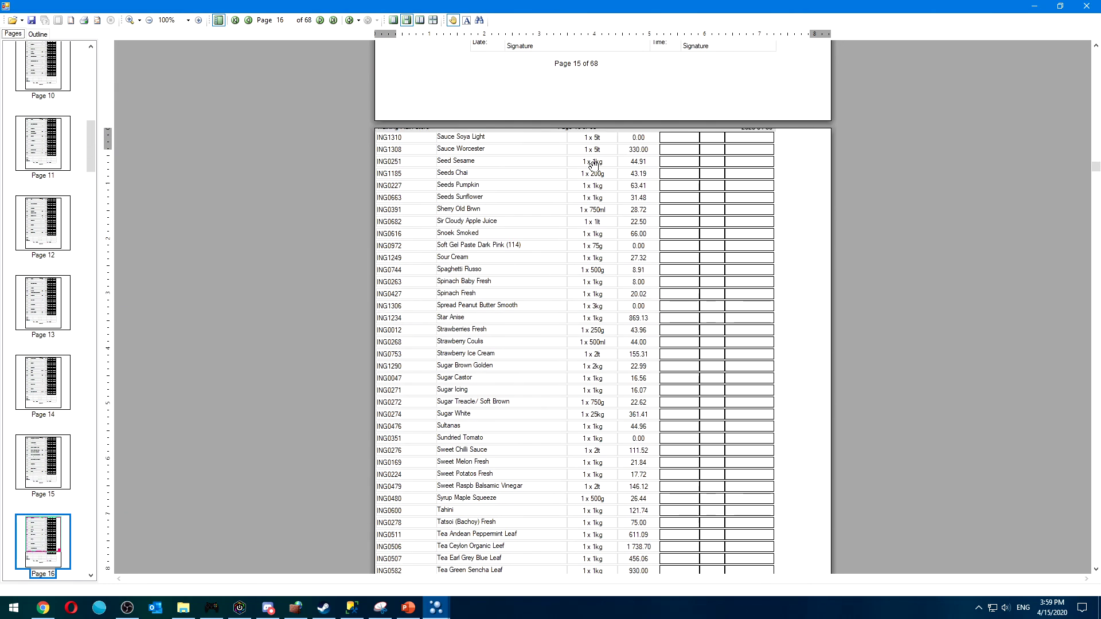
pyautogui.scroll(-10, 468, 257)
pyautogui.scroll(-18, 468, 256)
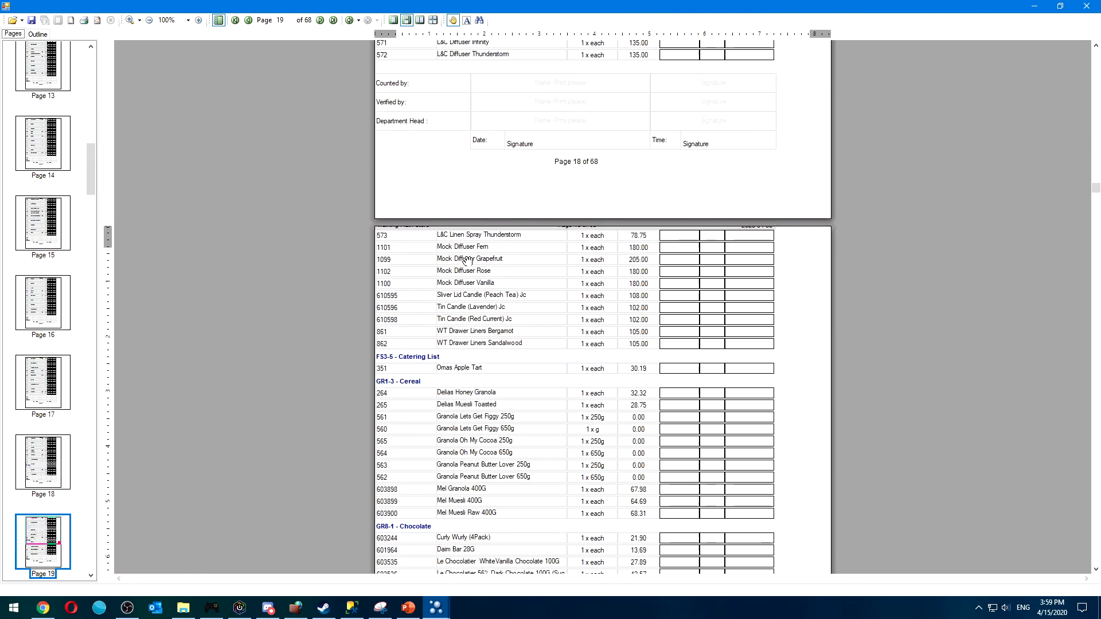
pyautogui.scroll(-5, 442, 396)
pyautogui.scroll(-1, 443, 395)
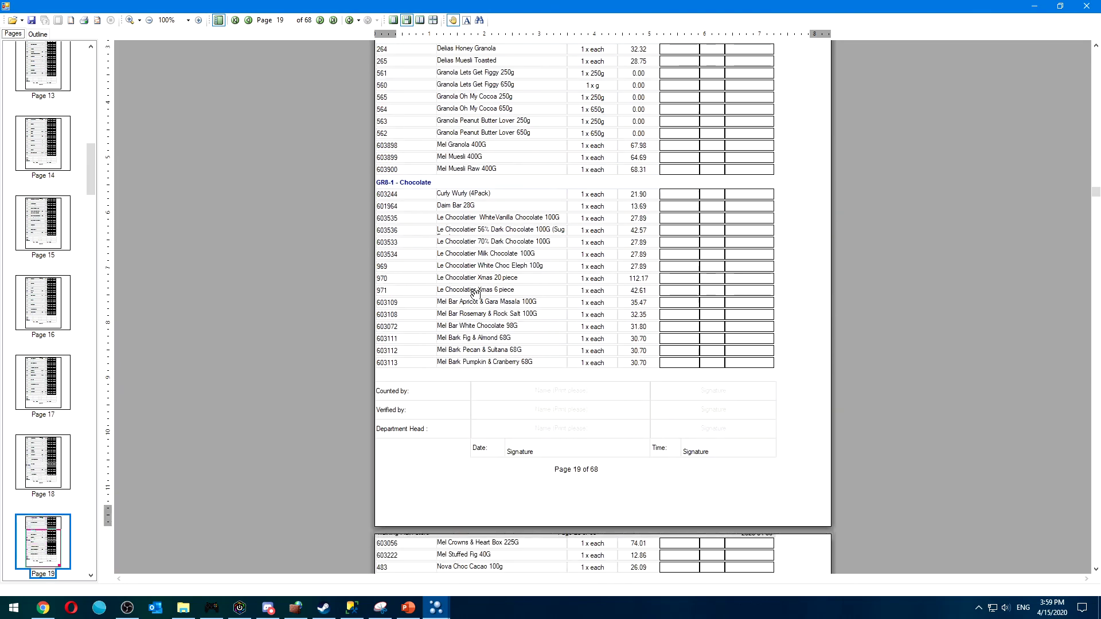
pyautogui.scroll(-6, 526, 328)
pyautogui.scroll(-7, 493, 361)
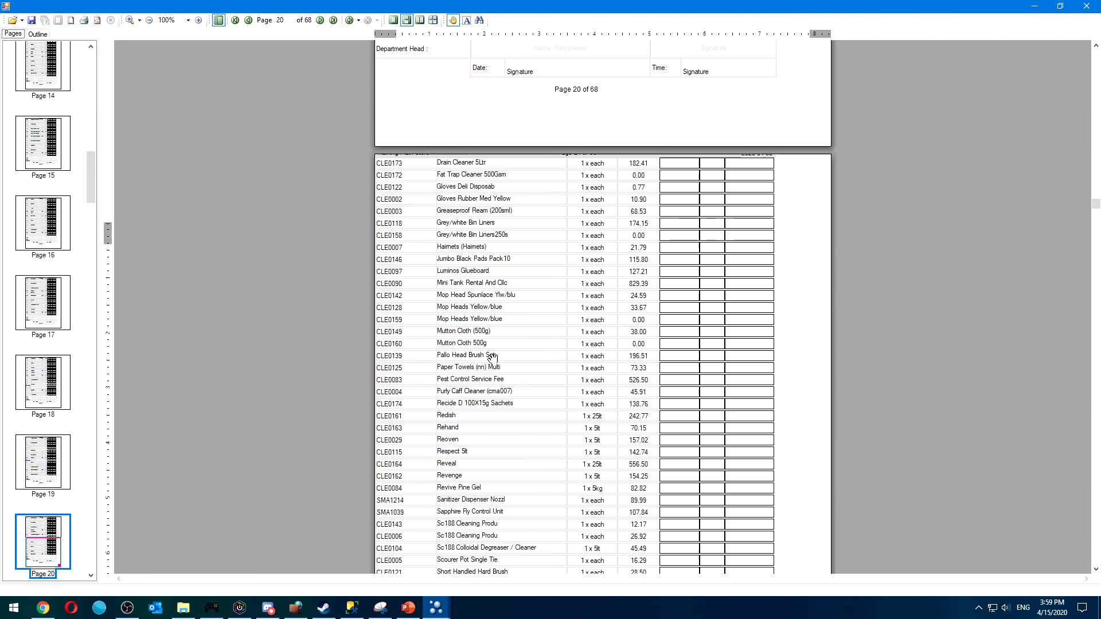
pyautogui.click(1085, 7)
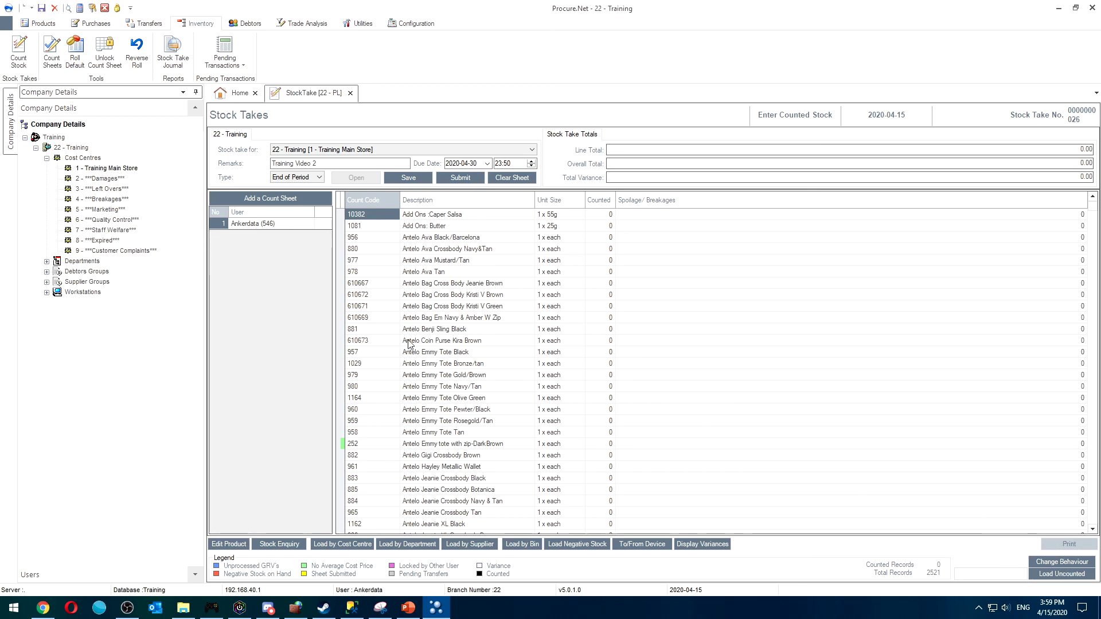
# - Enter a counted quantity of 12 for Add Ons: Caper Salsa
pyautogui.click(609, 218)
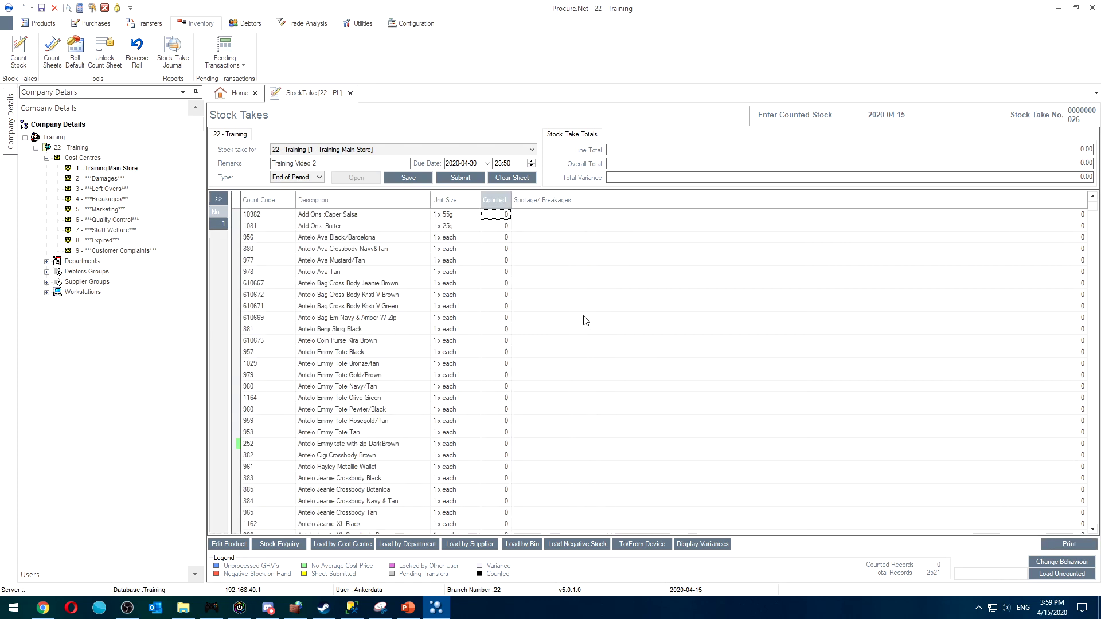
pyautogui.write('12')
pyautogui.press('Return')
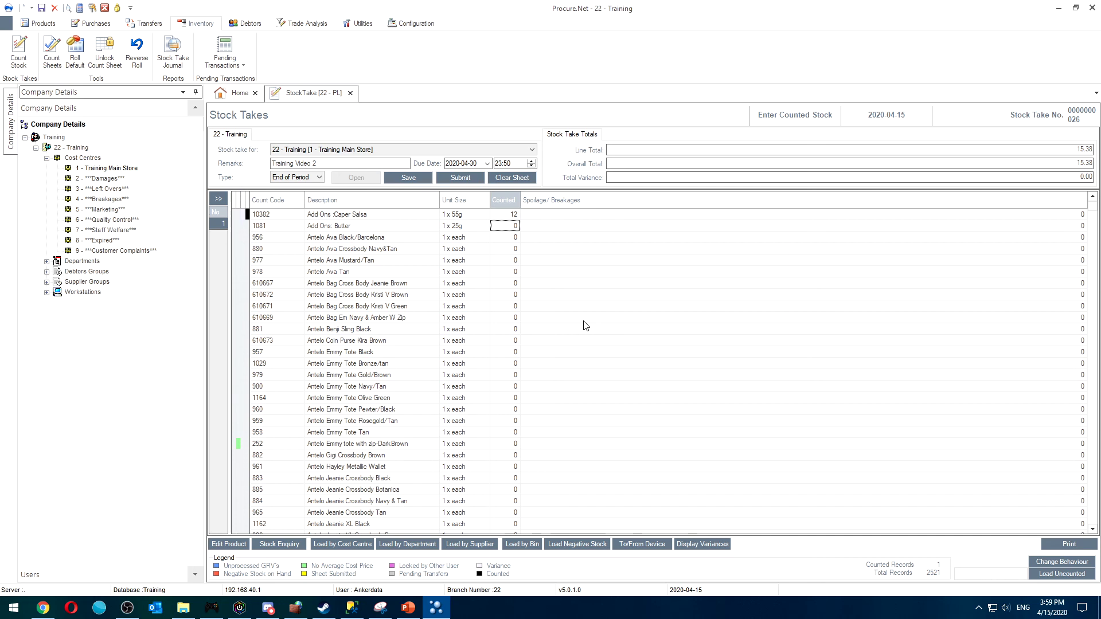
# - Confirm a counted quantity of 0 for every item from Add Ons: Butter through Homemade Dark Choc seed & Nut Bar
pyautogui.press('Return')
pyautogui.press('Return')
pyautogui.press('Return')
pyautogui.press('Return')
pyautogui.press('Return')
pyautogui.press('Return')
pyautogui.press('Return')
pyautogui.press('Return')
pyautogui.press('Return')
pyautogui.press('Return')
pyautogui.press('Return')
pyautogui.press('Return')
pyautogui.press('Return')
pyautogui.press('Return')
pyautogui.press('Return')
pyautogui.press('Return')
pyautogui.press('Return')
pyautogui.press('Return')
pyautogui.press('Return')
pyautogui.press('Return')
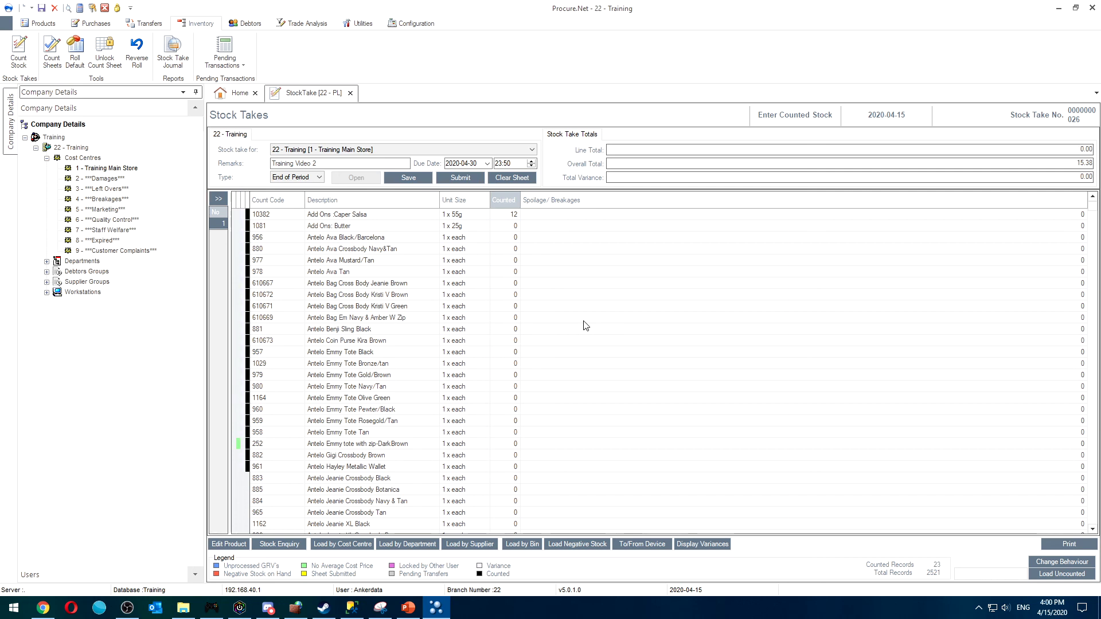
pyautogui.press('Return')
pyautogui.press('Return')
pyautogui.press('Return')
pyautogui.press('Return')
pyautogui.press('Return')
pyautogui.press('Return')
pyautogui.press('Return')
pyautogui.press('Return')
pyautogui.press('Return')
pyautogui.press('Return')
pyautogui.press('Return')
pyautogui.press('Return')
pyautogui.press('Return')
pyautogui.press('Return')
pyautogui.press('Return')
pyautogui.press('Return')
pyautogui.press('Return')
pyautogui.press('Return')
pyautogui.press('Return')
pyautogui.press('Return')
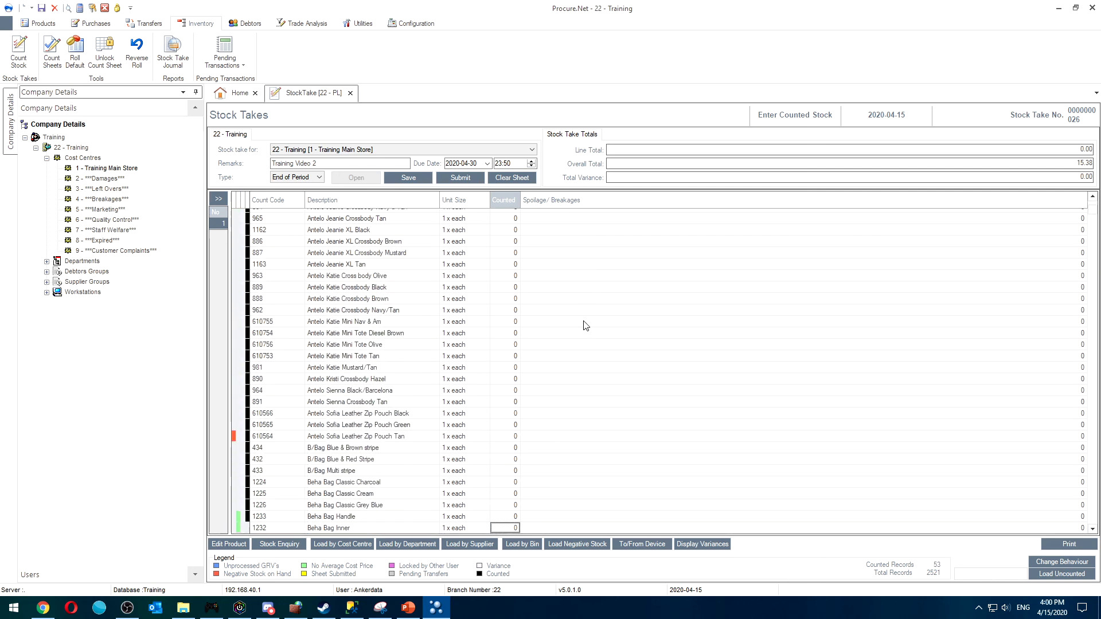
pyautogui.press('Return')
pyautogui.press('Return')
pyautogui.press('Return')
pyautogui.press('Return')
pyautogui.press('Return')
pyautogui.press('Return')
pyautogui.press('Return')
pyautogui.press('Return')
pyautogui.press('Return')
pyautogui.press('Return')
pyautogui.press('Return')
pyautogui.press('Return')
pyautogui.press('Return')
pyautogui.press('Return')
pyautogui.press('Return')
pyautogui.press('Return')
pyautogui.press('Return')
pyautogui.press('Return')
pyautogui.press('Return')
pyautogui.press('Return')
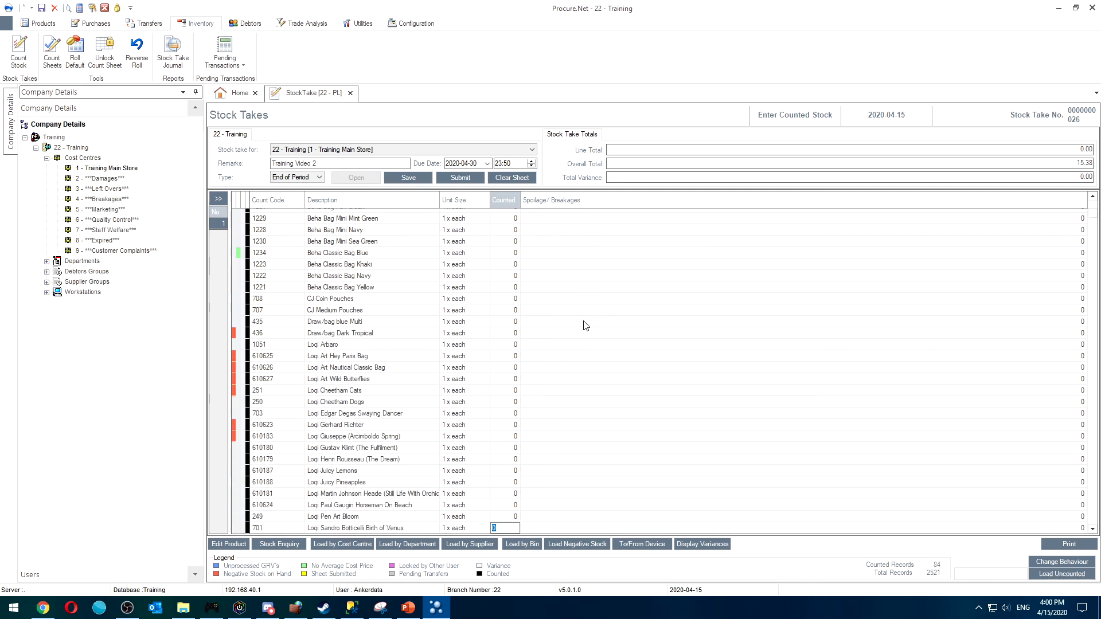
pyautogui.press('Return')
pyautogui.press('Return')
pyautogui.press('Return')
pyautogui.press('Return')
pyautogui.press('Return')
pyautogui.press('Return')
pyautogui.press('Return')
pyautogui.press('Return')
pyautogui.press('Return')
pyautogui.press('Return')
pyautogui.press('Return')
pyautogui.press('Return')
pyautogui.press('Return')
pyautogui.press('Return')
pyautogui.press('Return')
pyautogui.press('Return')
pyautogui.press('Return')
pyautogui.press('Return')
pyautogui.press('Return')
pyautogui.press('Return')
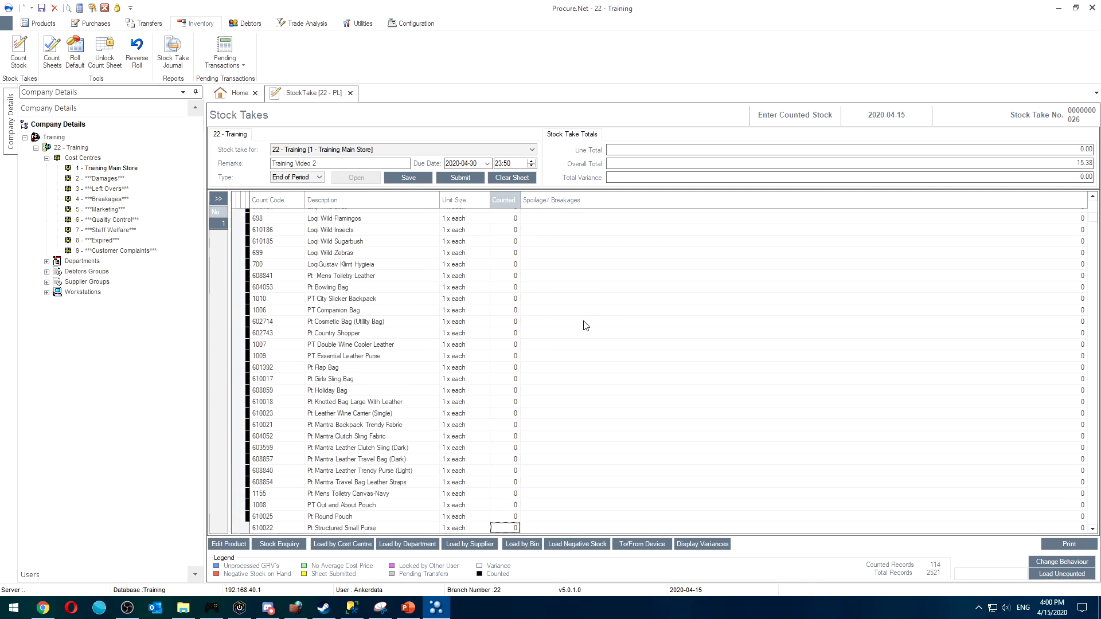
pyautogui.press('Return')
pyautogui.press('Return')
pyautogui.press('Return')
pyautogui.press('Return')
pyautogui.press('Return')
pyautogui.press('Return')
pyautogui.press('Return')
pyautogui.press('Return')
pyautogui.press('Return')
pyautogui.press('Return')
pyautogui.press('Return')
pyautogui.press('Return')
pyautogui.press('Return')
pyautogui.press('Return')
pyautogui.press('Return')
pyautogui.press('Return')
pyautogui.press('Return')
pyautogui.press('Return')
pyautogui.press('Return')
pyautogui.press('Return')
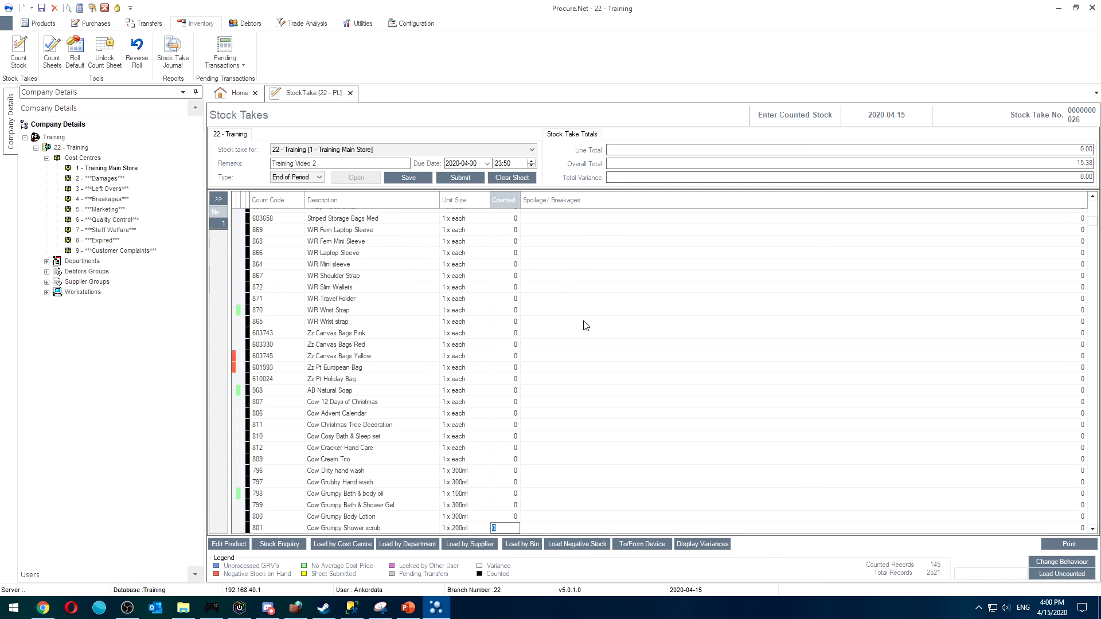
pyautogui.press('Return')
pyautogui.press('Return')
pyautogui.press('Return')
pyautogui.press('Return')
pyautogui.press('Return')
pyautogui.press('Return')
pyautogui.press('Return')
pyautogui.press('Return')
pyautogui.press('Return')
pyautogui.press('Return')
pyautogui.press('Return')
pyautogui.press('Return')
pyautogui.press('Return')
pyautogui.press('Return')
pyautogui.press('Return')
pyautogui.press('Return')
pyautogui.press('Return')
pyautogui.press('Return')
pyautogui.press('Return')
pyautogui.press('Return')
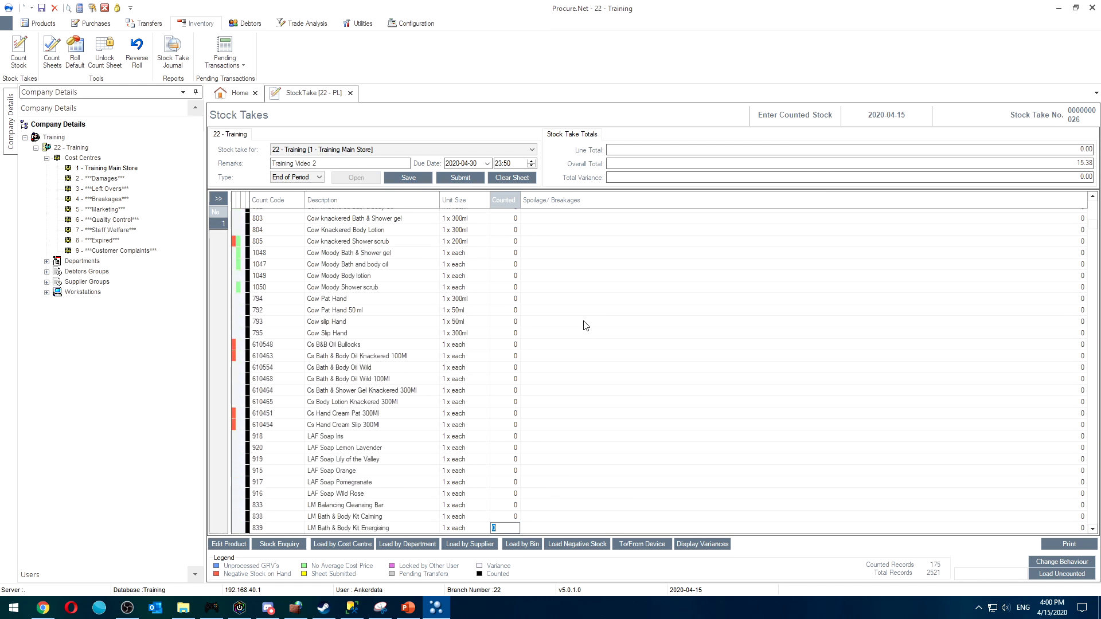
pyautogui.press('Return')
pyautogui.press('Return')
pyautogui.press('Return')
pyautogui.press('Return')
pyautogui.press('Return')
pyautogui.press('Return')
pyautogui.press('Return')
pyautogui.press('Return')
pyautogui.press('Return')
pyautogui.press('Return')
pyautogui.press('Return')
pyautogui.press('Return')
pyautogui.press('Return')
pyautogui.press('Return')
pyautogui.press('Return')
pyautogui.press('Return')
pyautogui.press('Return')
pyautogui.press('Return')
pyautogui.press('Return')
pyautogui.press('Return')
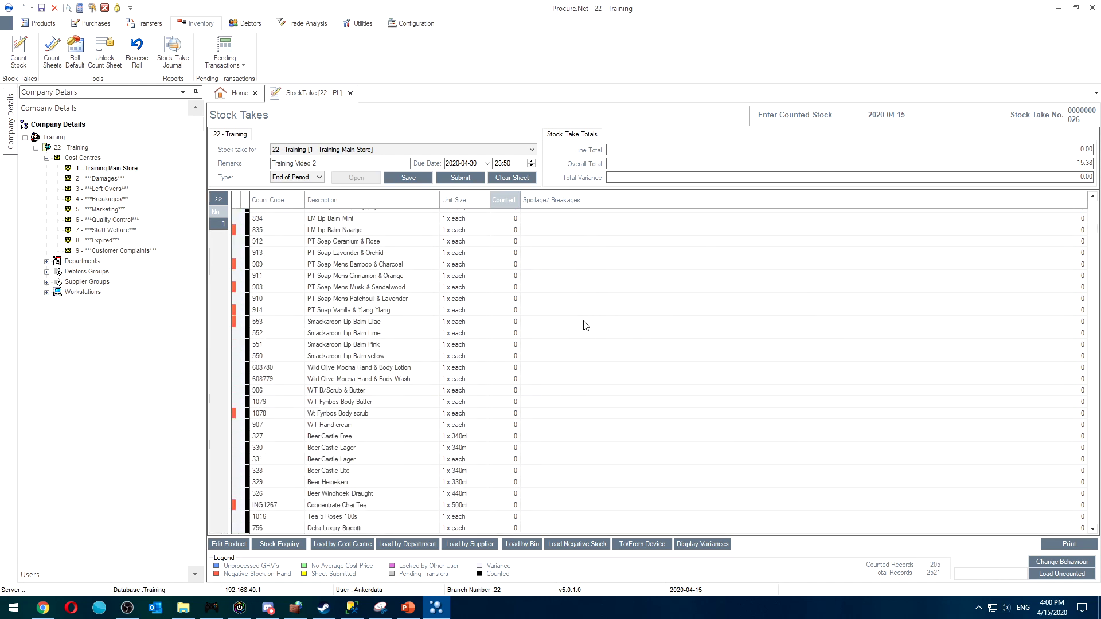
pyautogui.press('Return')
pyautogui.press('Return')
pyautogui.press('Return')
pyautogui.press('Return')
pyautogui.press('Return')
pyautogui.press('Return')
pyautogui.press('Return')
pyautogui.press('Return')
pyautogui.press('Return')
pyautogui.press('Return')
pyautogui.press('Return')
pyautogui.press('Return')
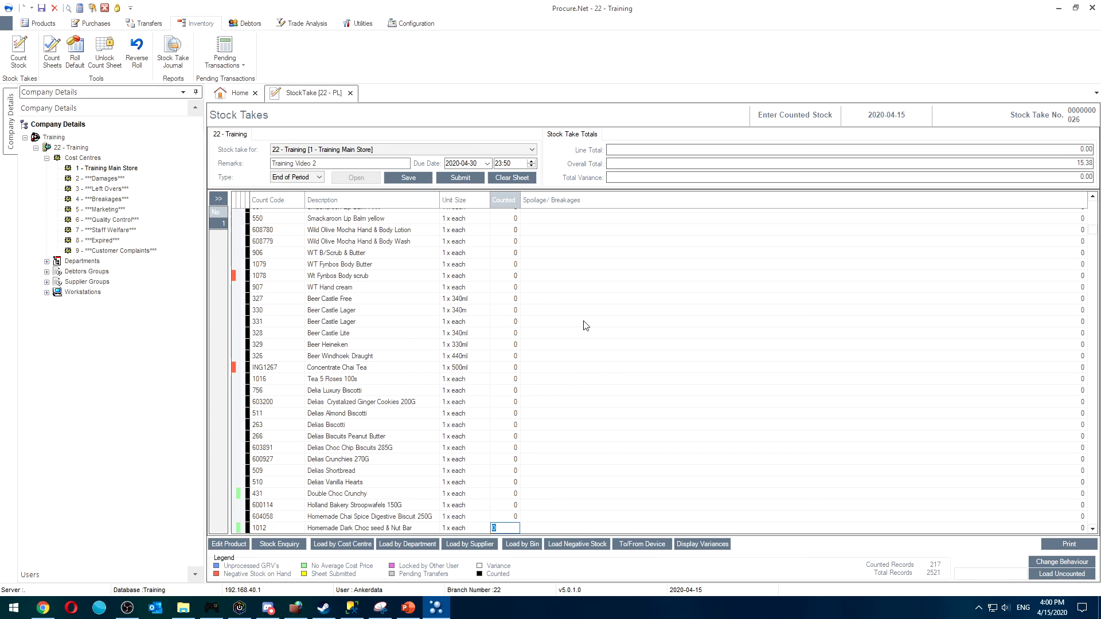
# - Review the count markers on the stock take items from the start of the list through the uncounted SS products
pyautogui.scroll(10, 405, 365)
pyautogui.scroll(-10, 405, 365)
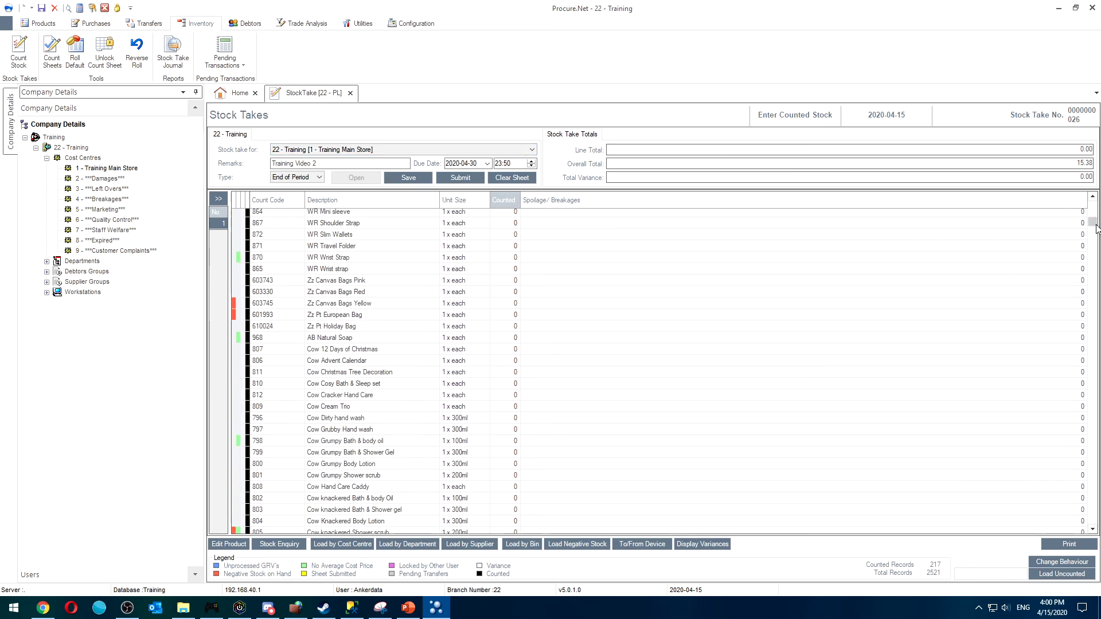
pyautogui.moveTo(1093, 227); pyautogui.dragTo(1093, 205)
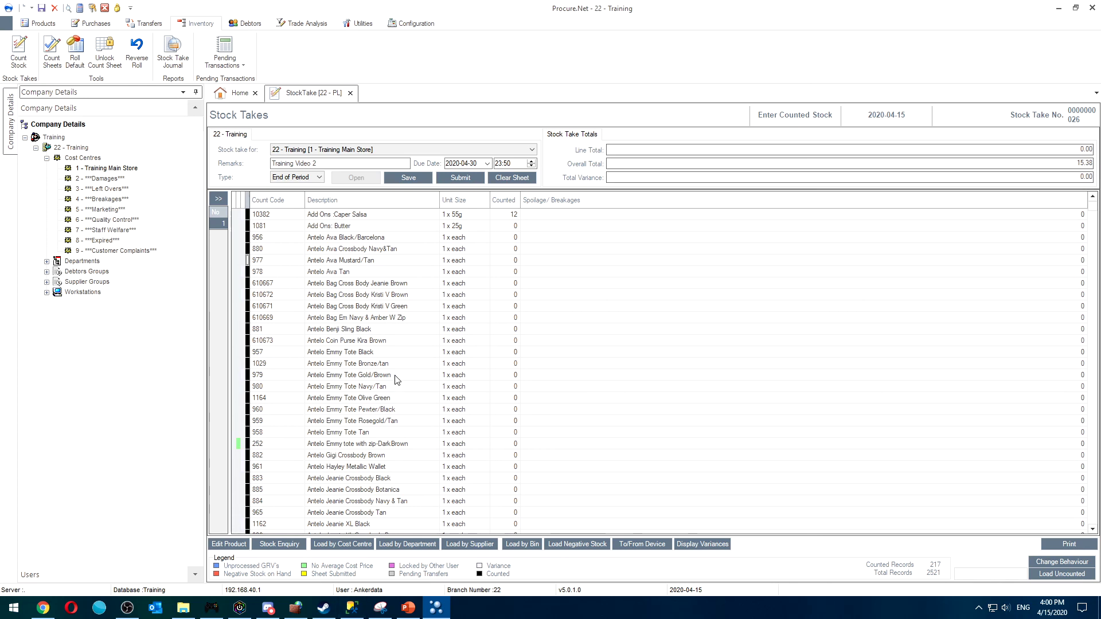
pyautogui.scroll(-20, 386, 344)
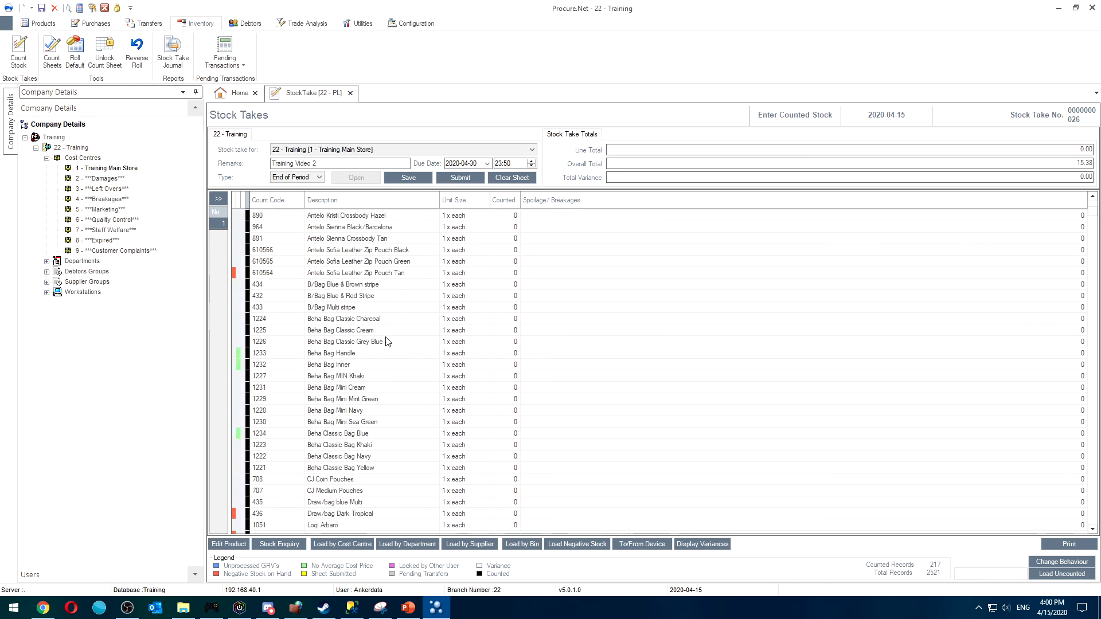
pyautogui.scroll(-20, 385, 340)
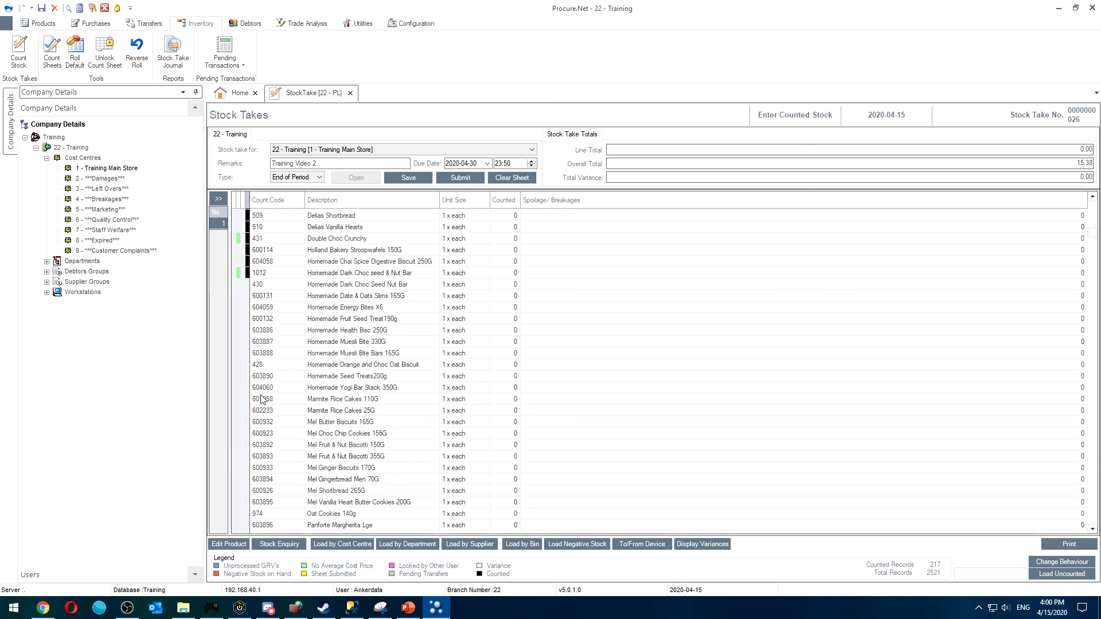
pyautogui.scroll(-15, 422, 417)
pyautogui.scroll(-12, 423, 417)
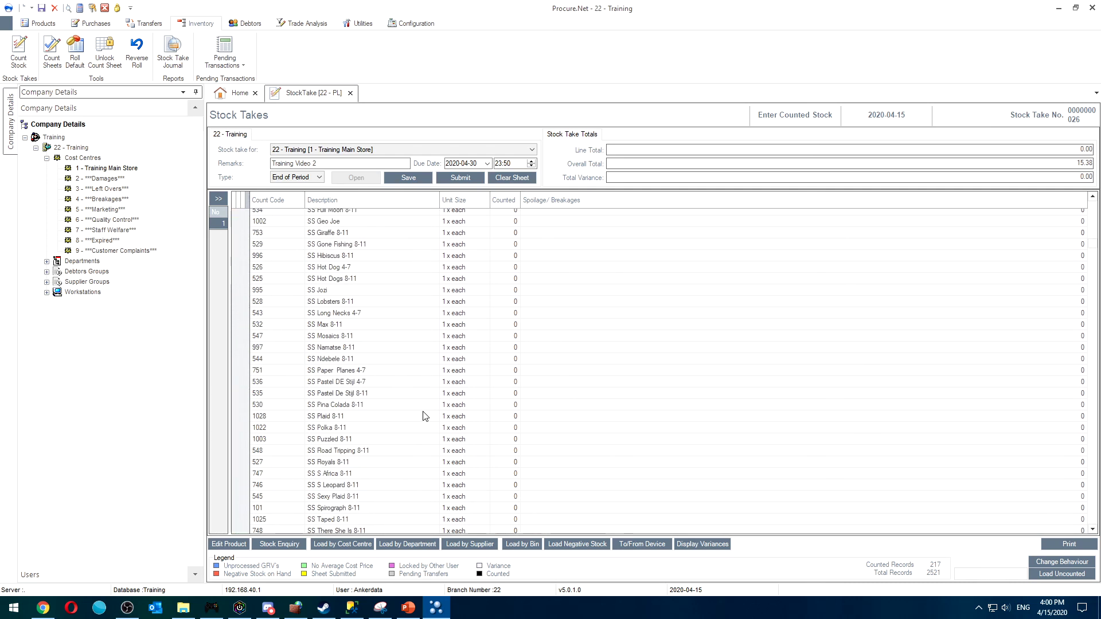
# - Set the stock take's due date to 2020-04-14 and submit the count sheet, accepting removal of the uncounted lines
pyautogui.click(458, 177)
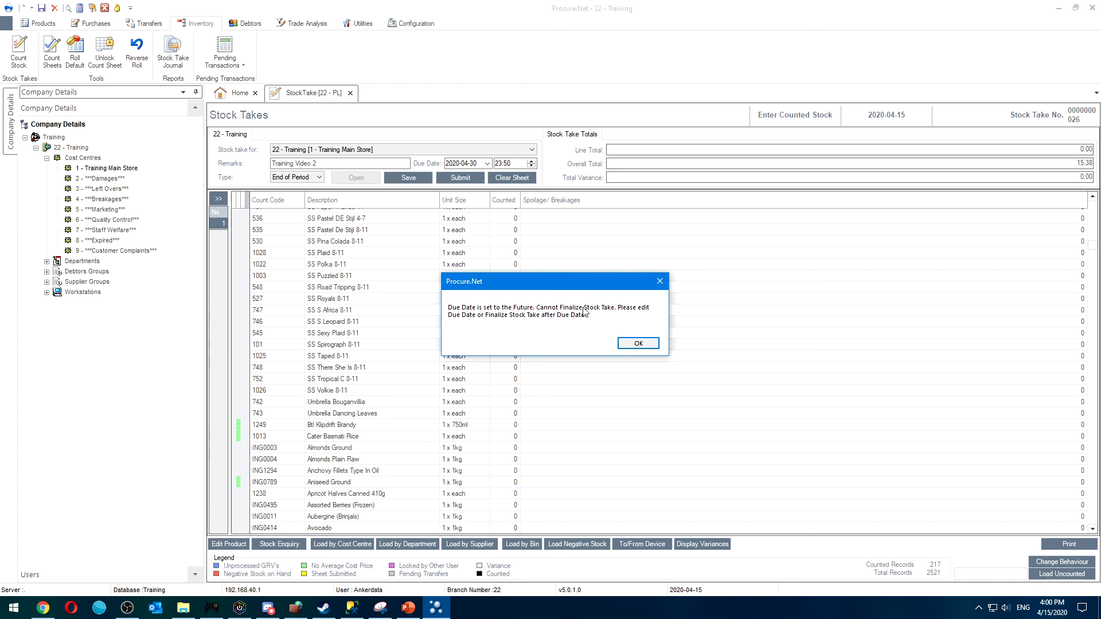
pyautogui.click(634, 340)
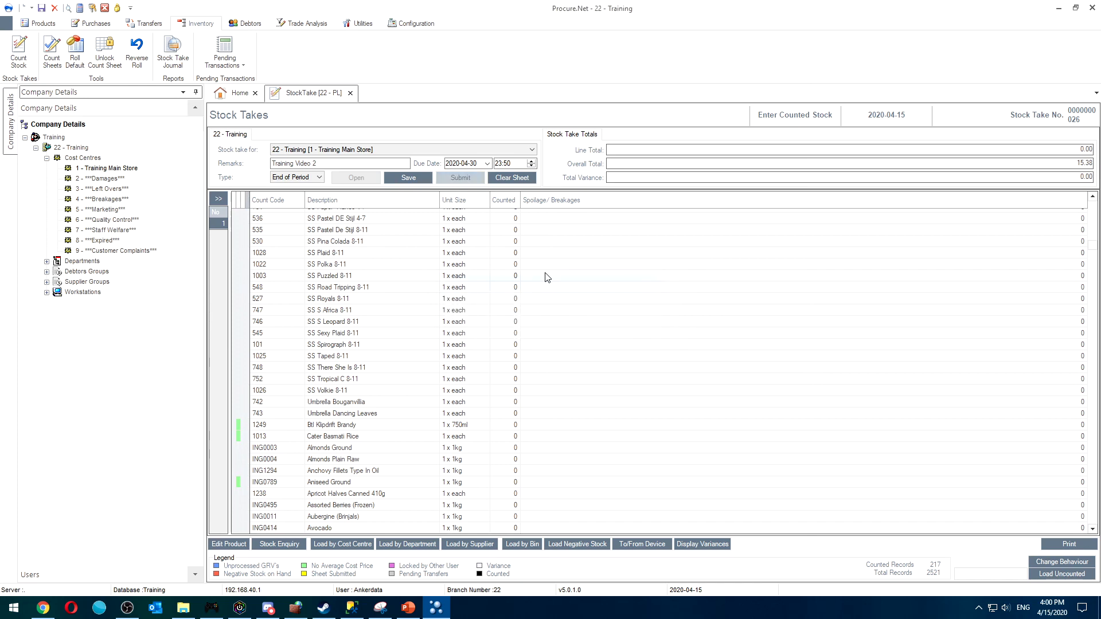
pyautogui.click(487, 164)
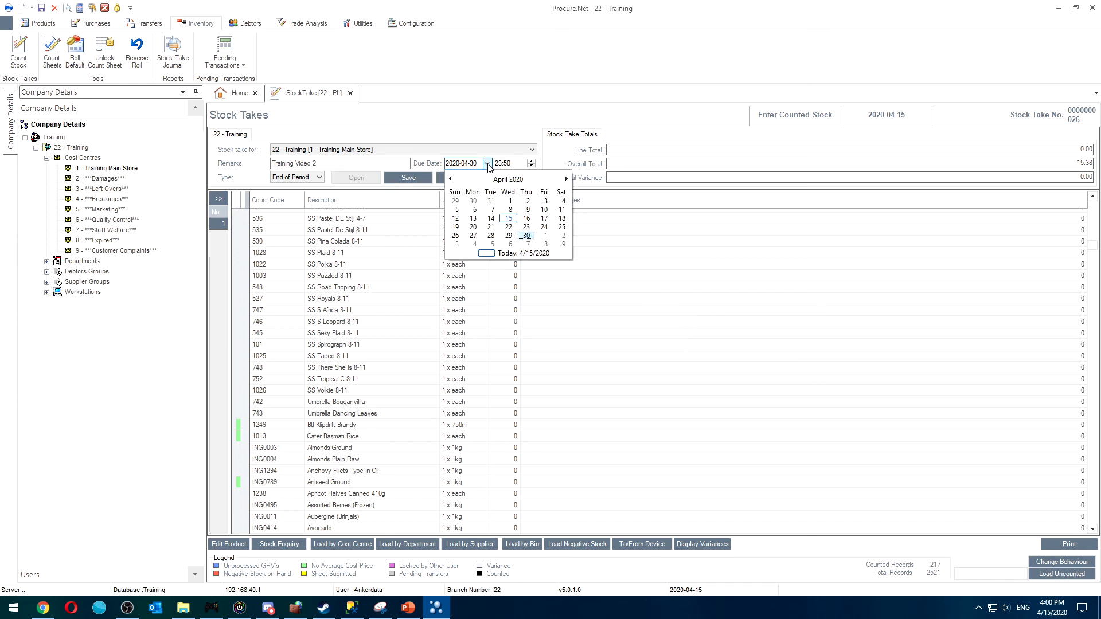
pyautogui.click(491, 218)
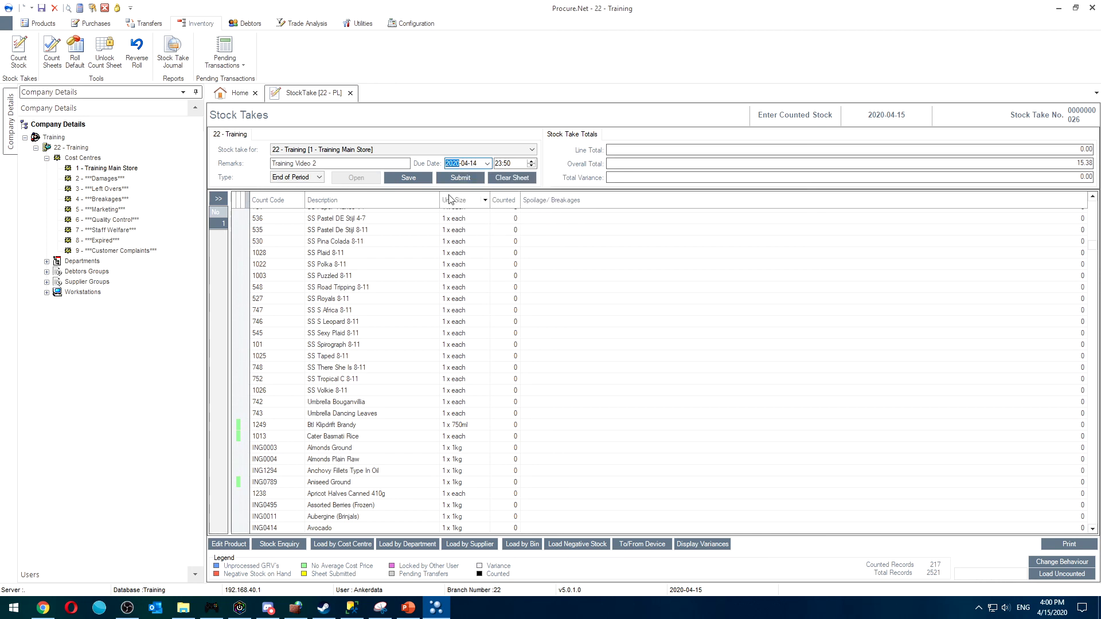
pyautogui.click(461, 178)
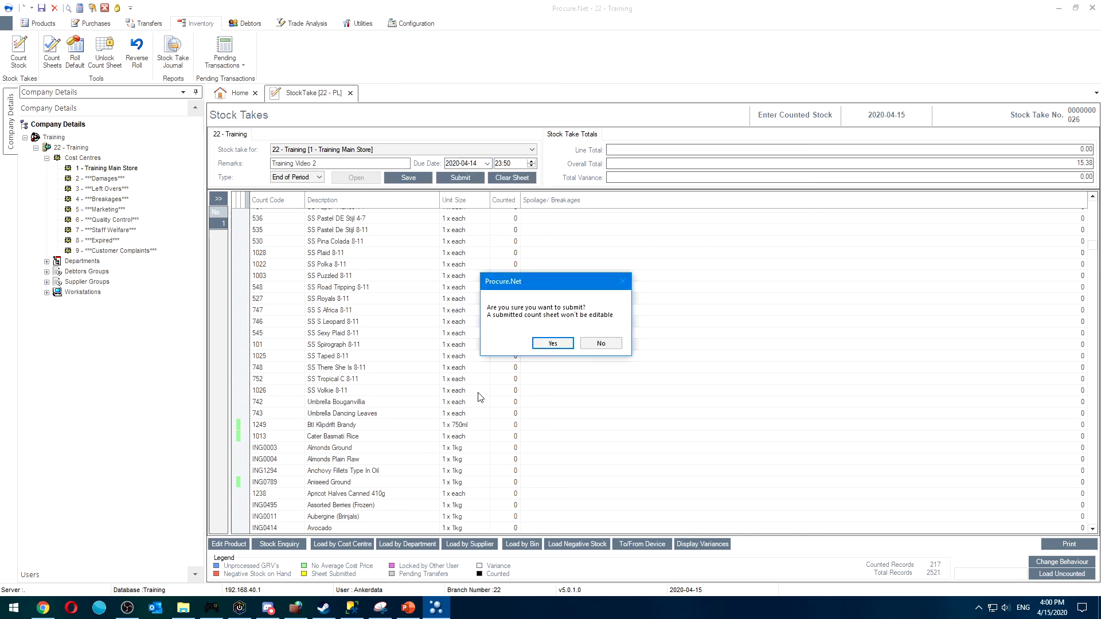
pyautogui.click(554, 344)
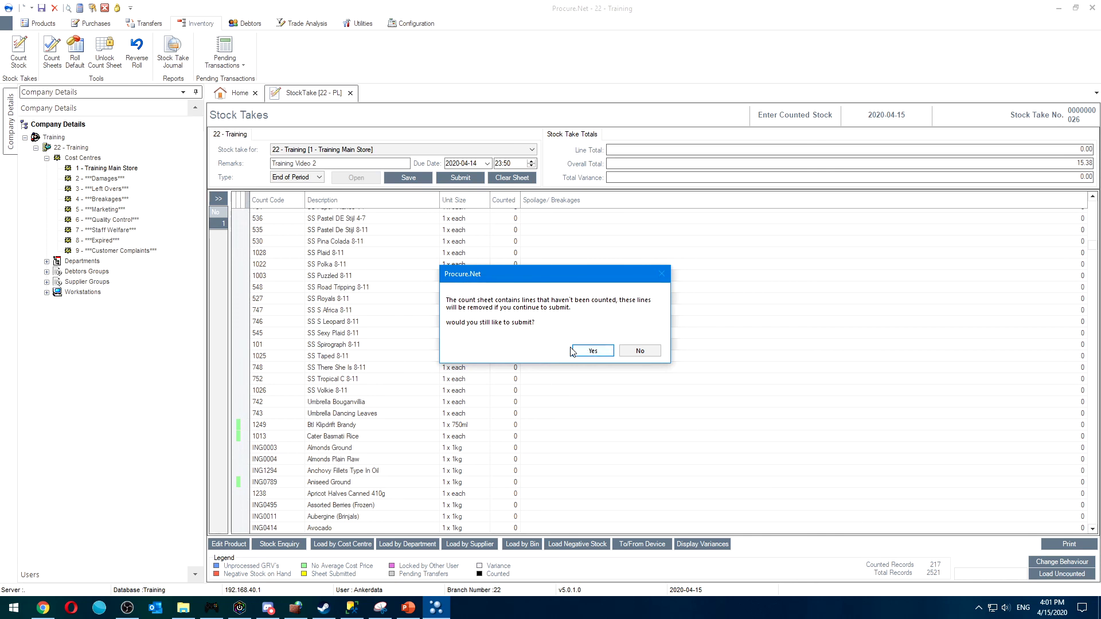
pyautogui.click(608, 348)
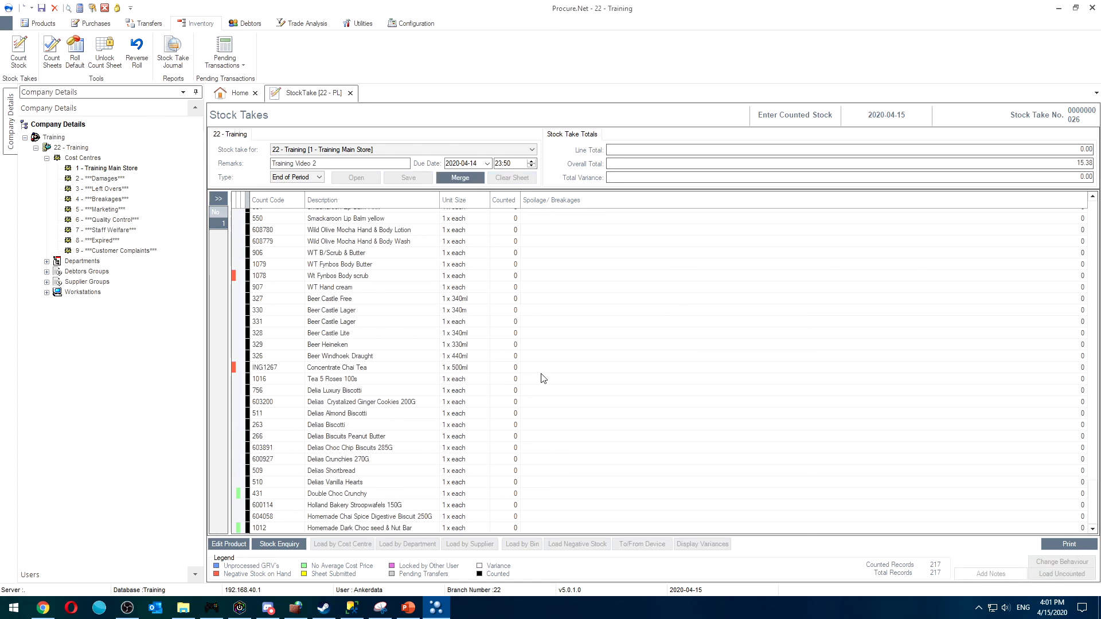
# - Review the items kept on the submitted count sheet and show the list of count sheets for this stock take
pyautogui.scroll(-10, 492, 407)
pyautogui.scroll(15, 492, 410)
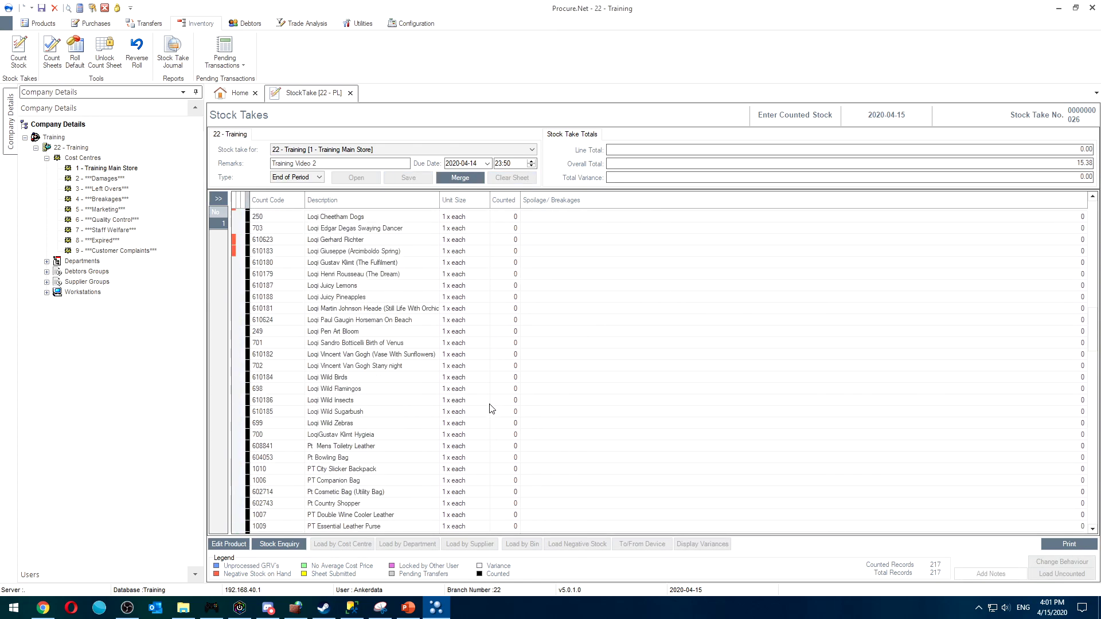
pyautogui.scroll(-15, 491, 409)
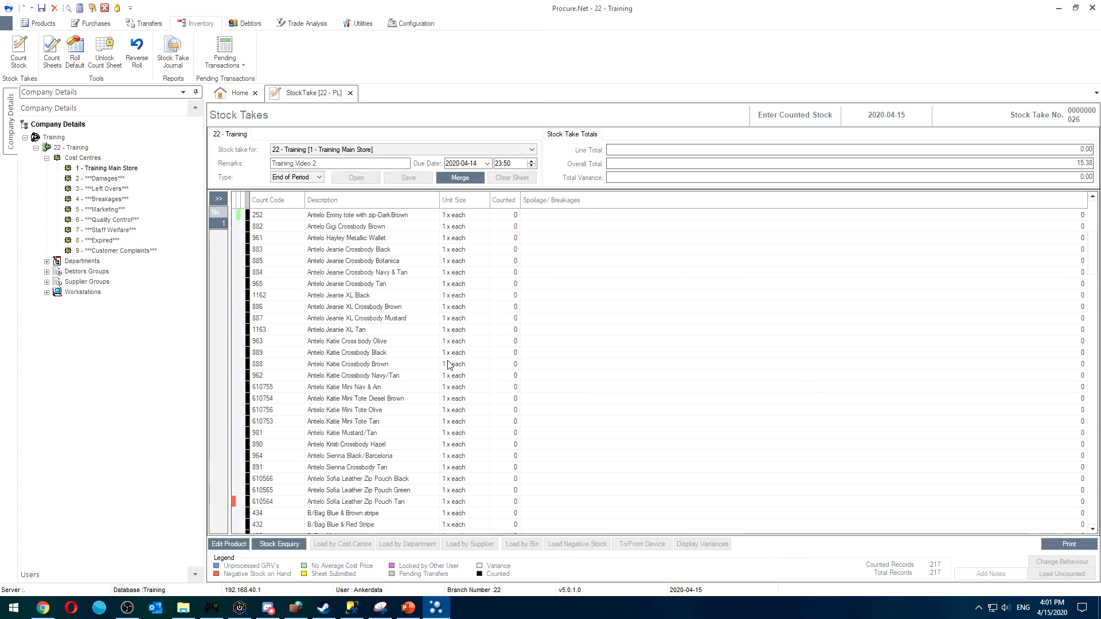
pyautogui.scroll(-10, 426, 489)
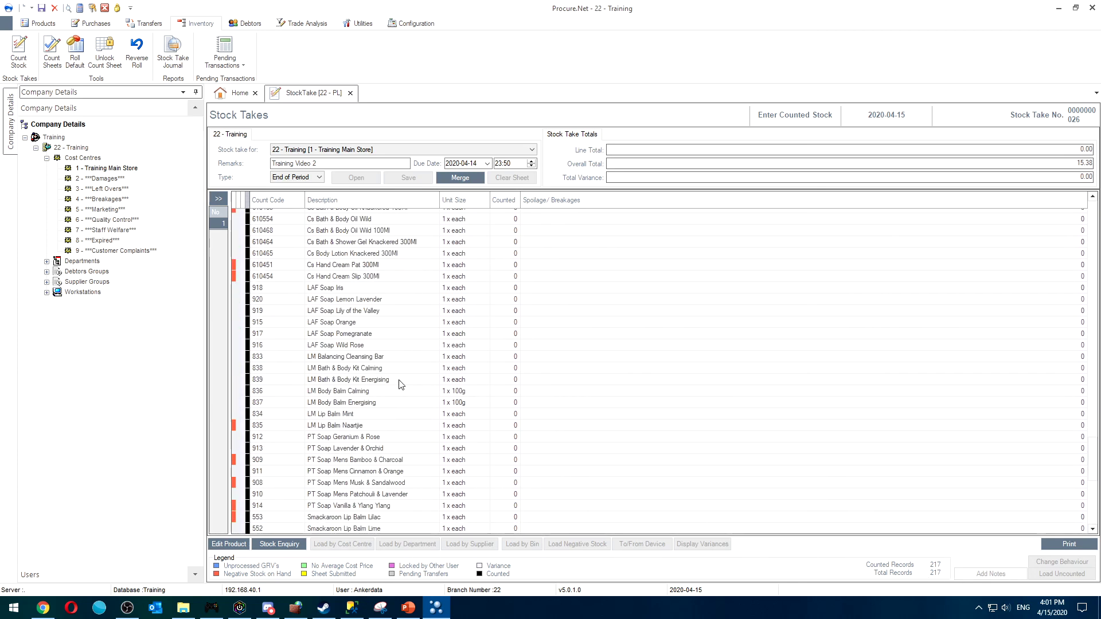
pyautogui.scroll(-10, 402, 384)
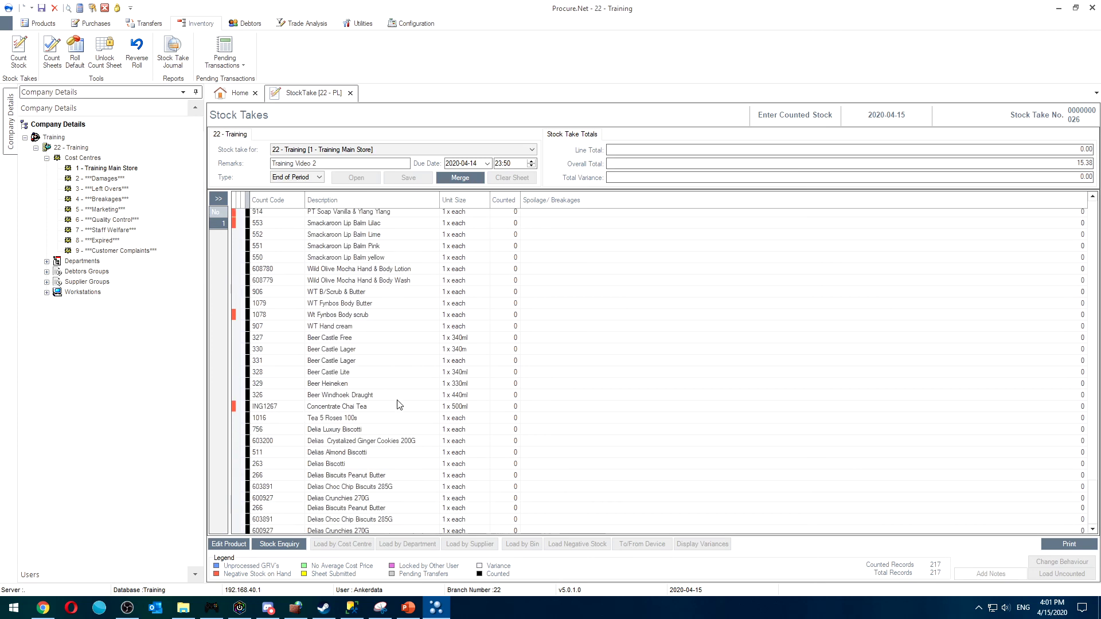
pyautogui.click(455, 179)
pyautogui.click(218, 198)
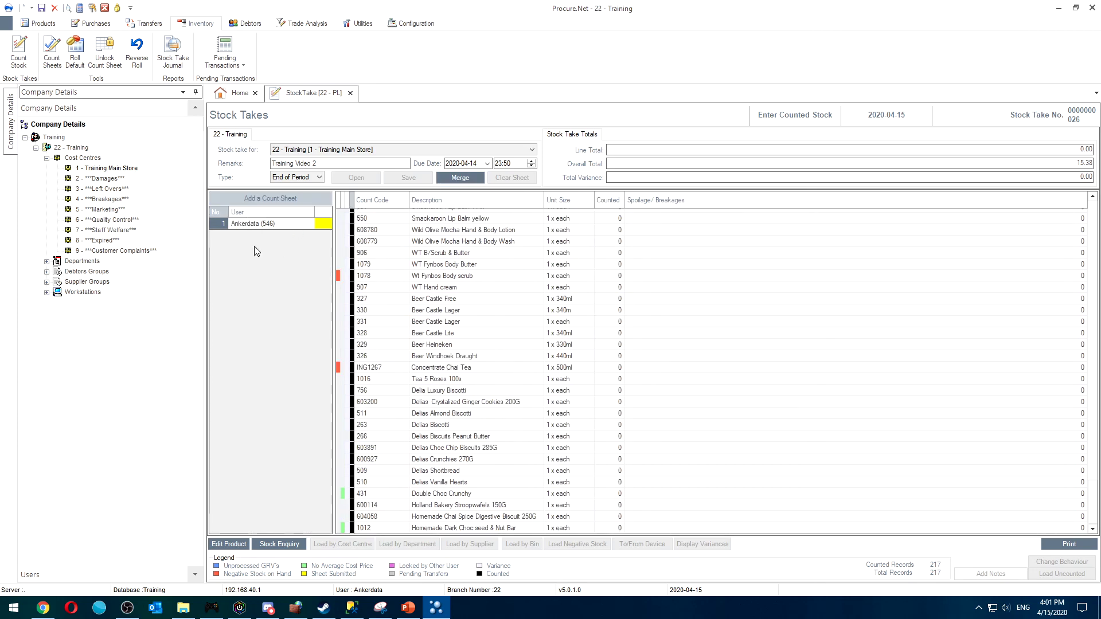
# - Start merging the stock take, but abort the merge to add and save a new count sheet containing the uncounted items
pyautogui.click(445, 180)
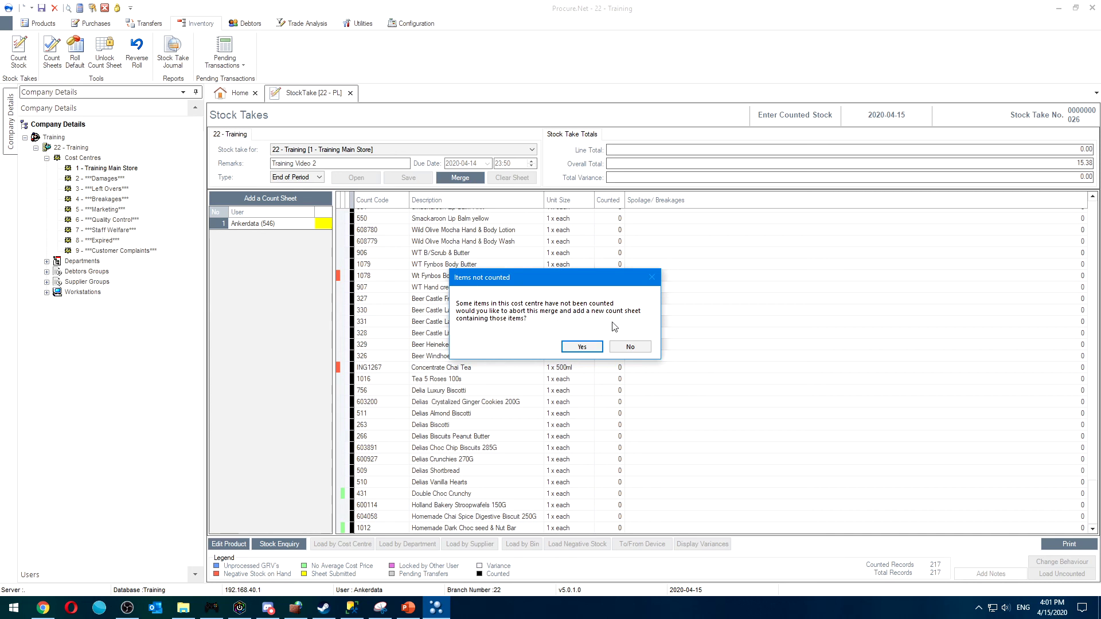
pyautogui.click(582, 347)
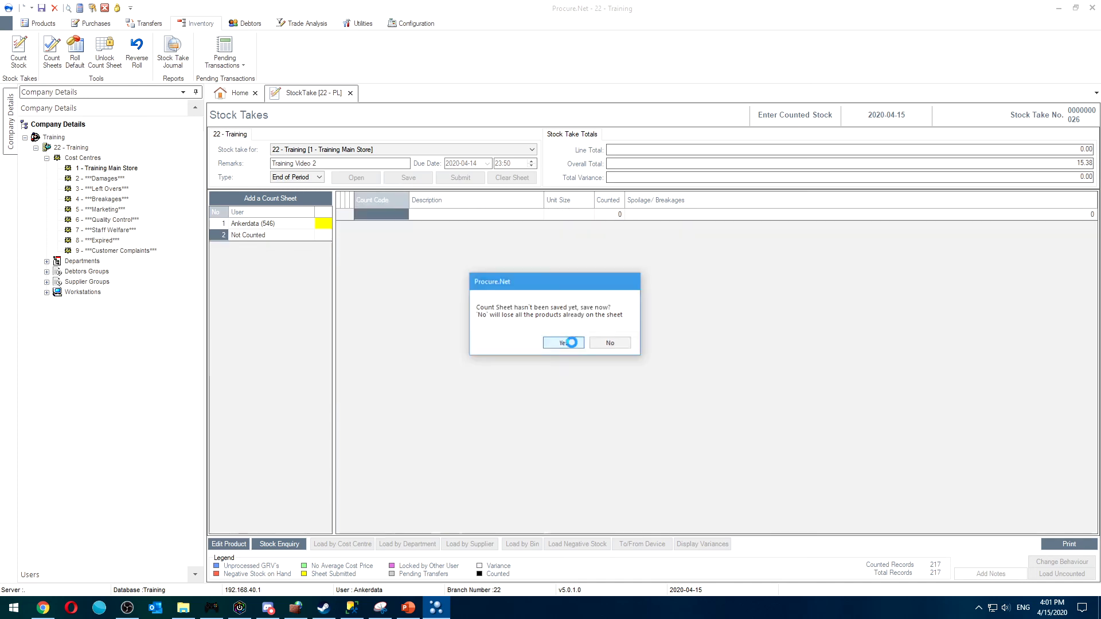
pyautogui.click(564, 344)
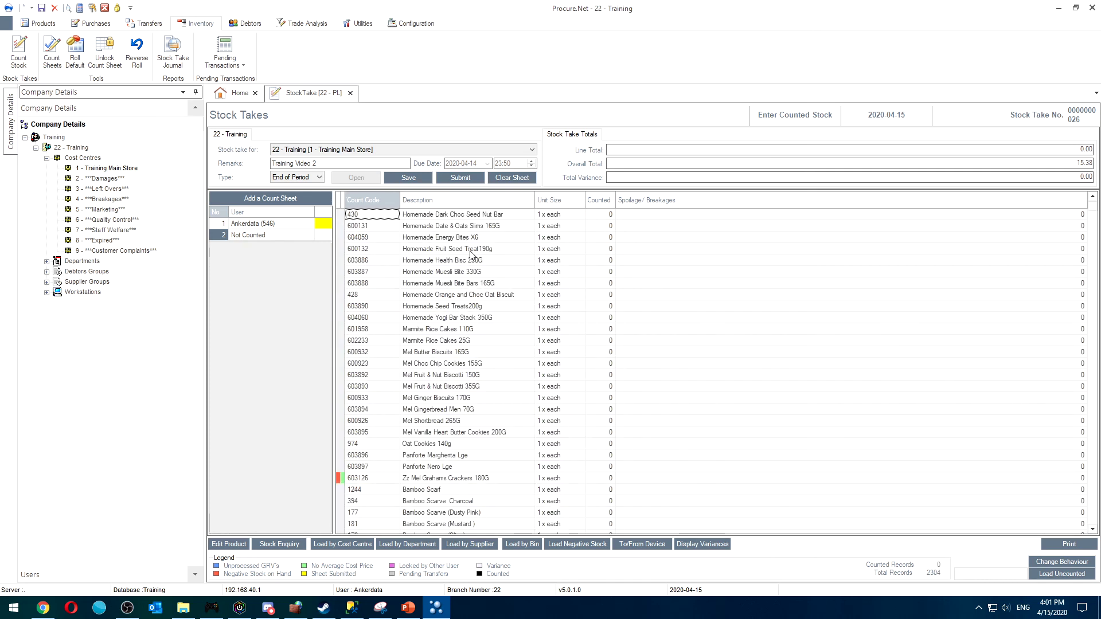
# - Look through the items on the Not Counted sheet, clear that sheet, and select the submitted count sheet
pyautogui.click(266, 236)
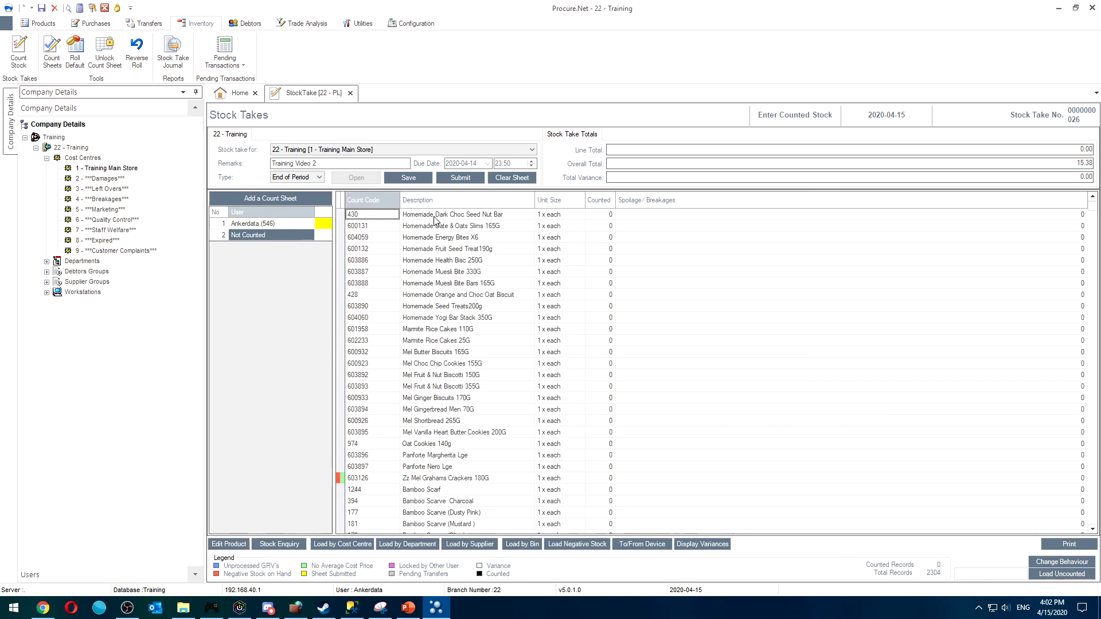
pyautogui.click(351, 261)
pyautogui.scroll(-15, 361, 354)
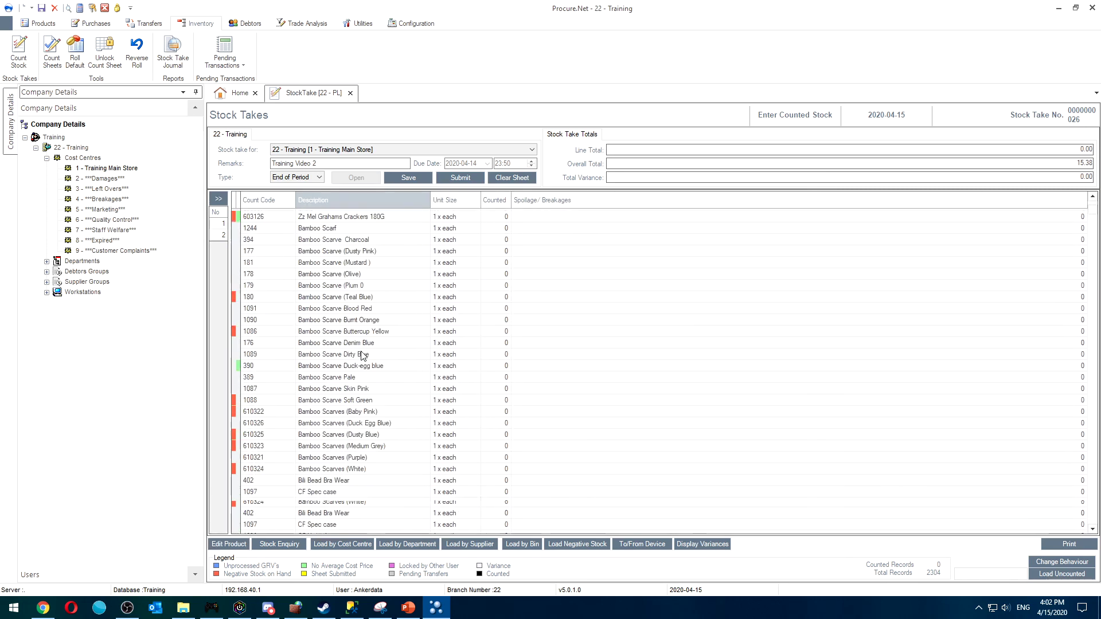
pyautogui.scroll(-10, 354, 348)
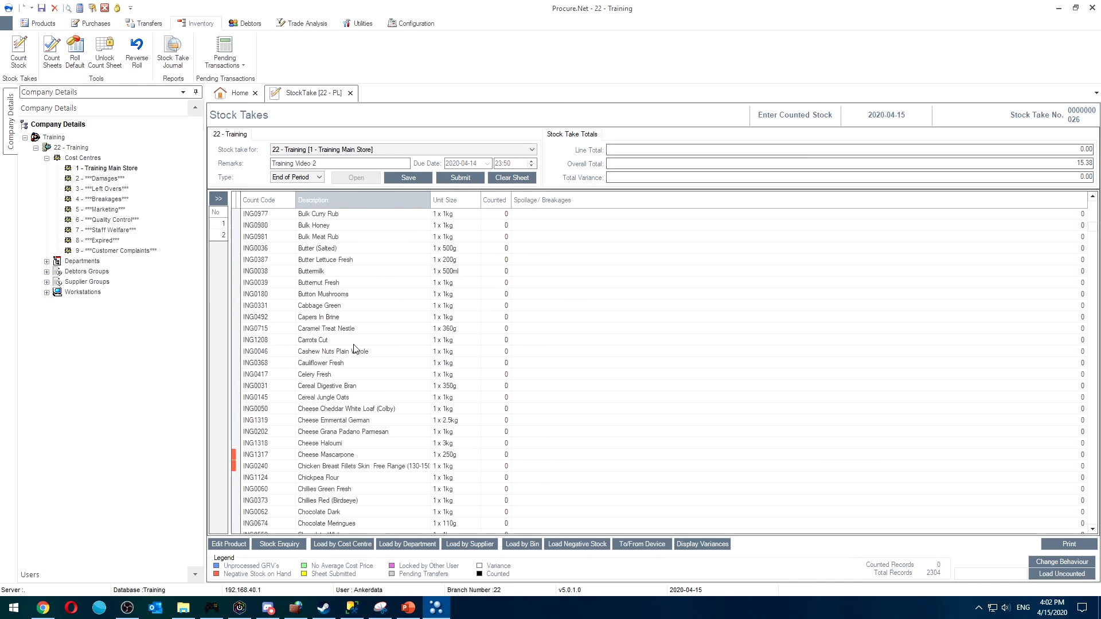
pyautogui.click(218, 199)
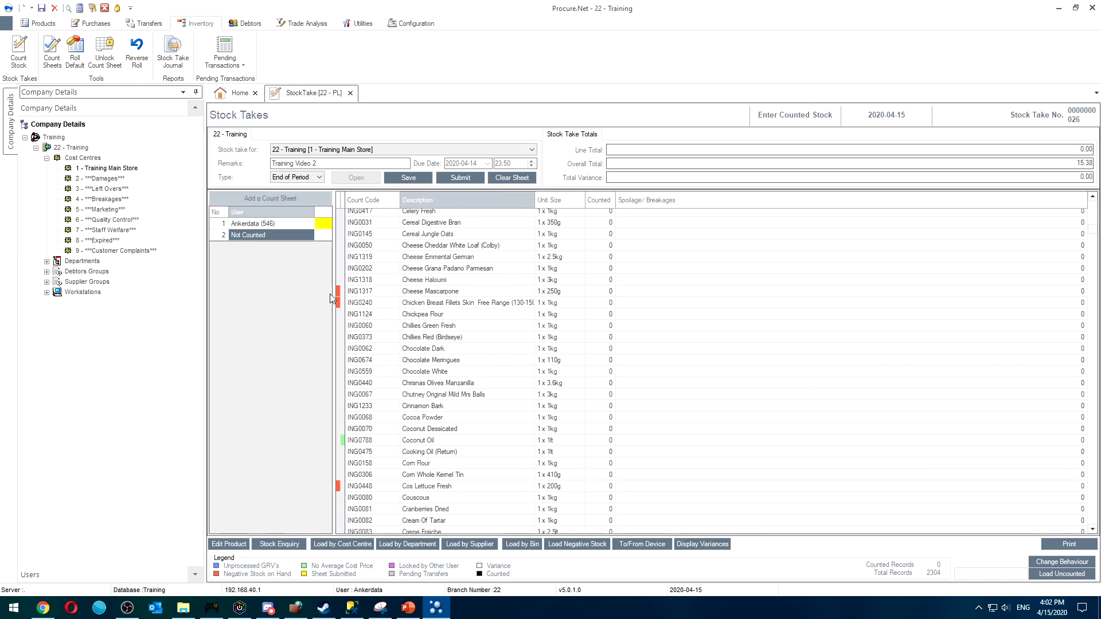
pyautogui.click(504, 181)
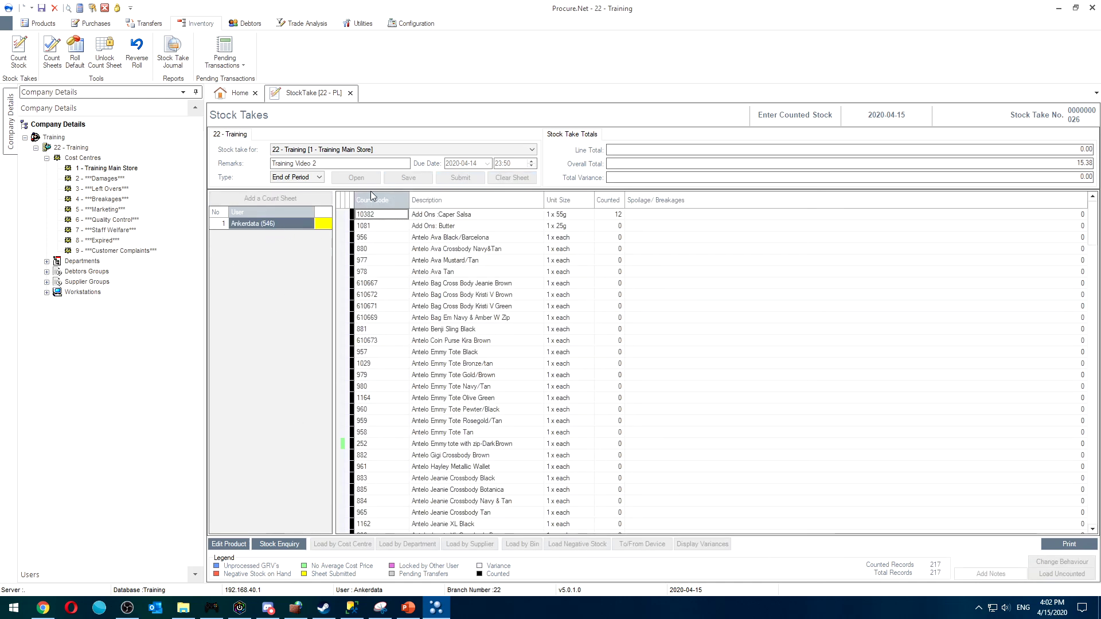
pyautogui.click(278, 225)
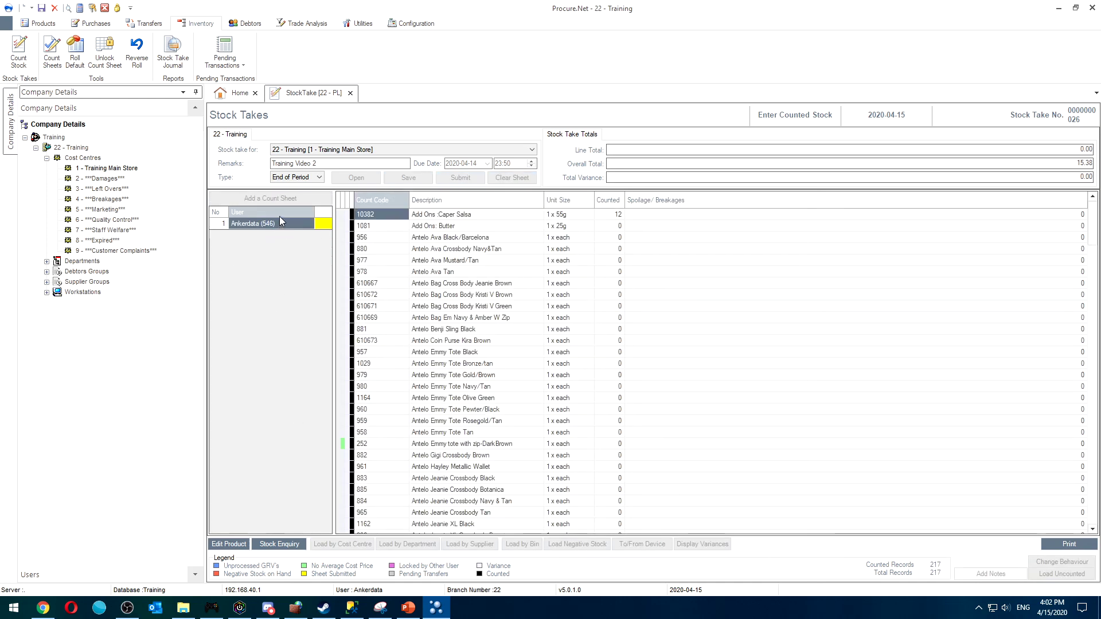
# - Try to submit the stock take with only the already submitted count sheet remaining
pyautogui.click(460, 179)
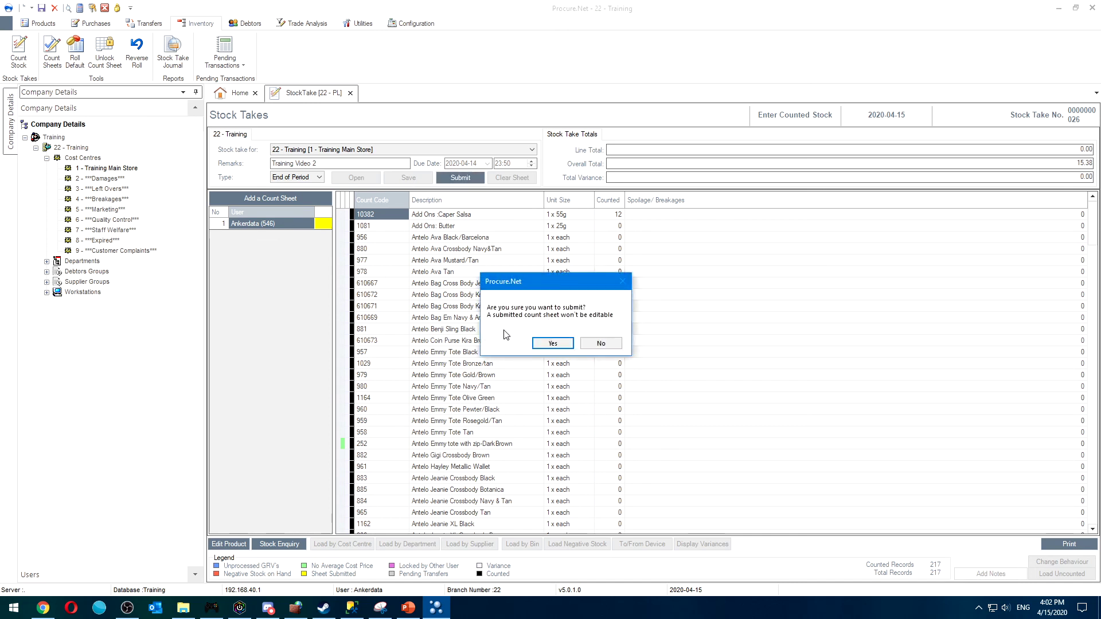
pyautogui.click(548, 344)
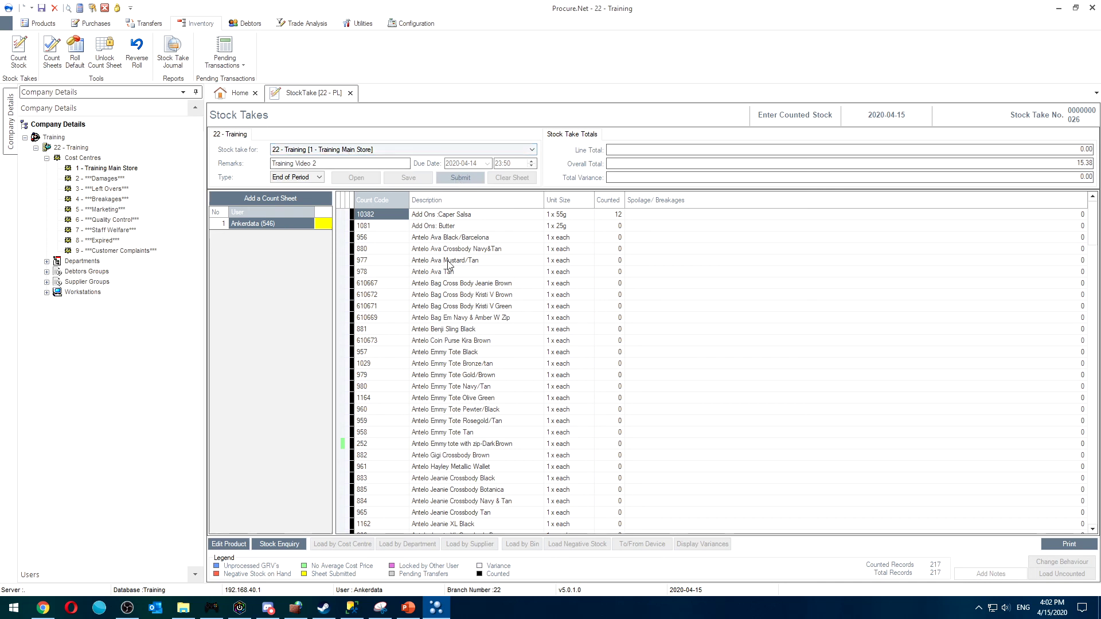
pyautogui.click(448, 177)
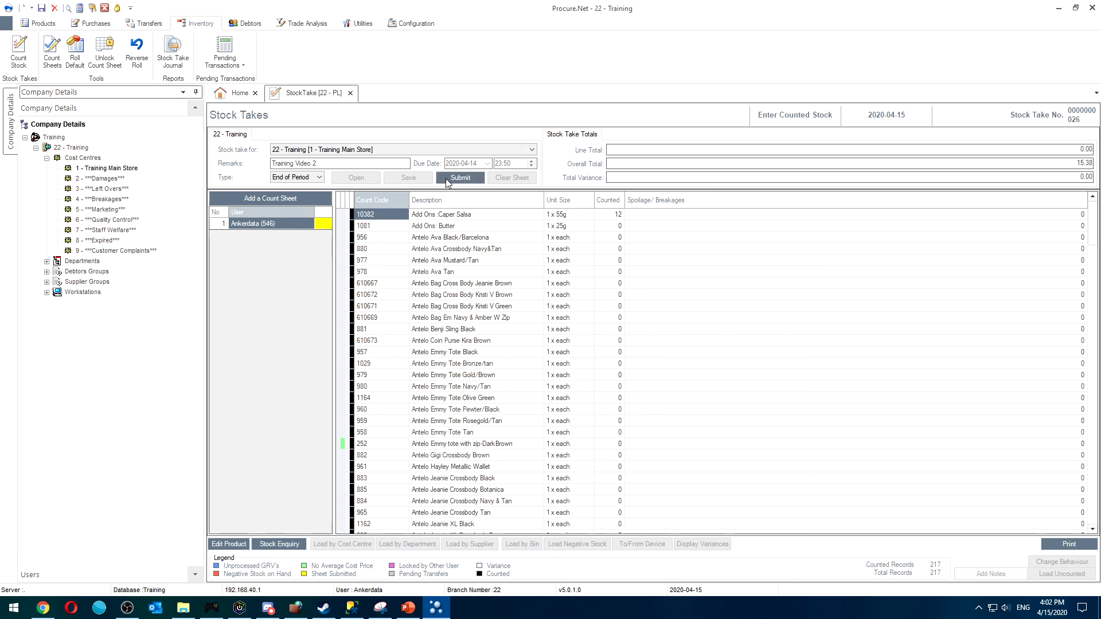
pyautogui.click(551, 344)
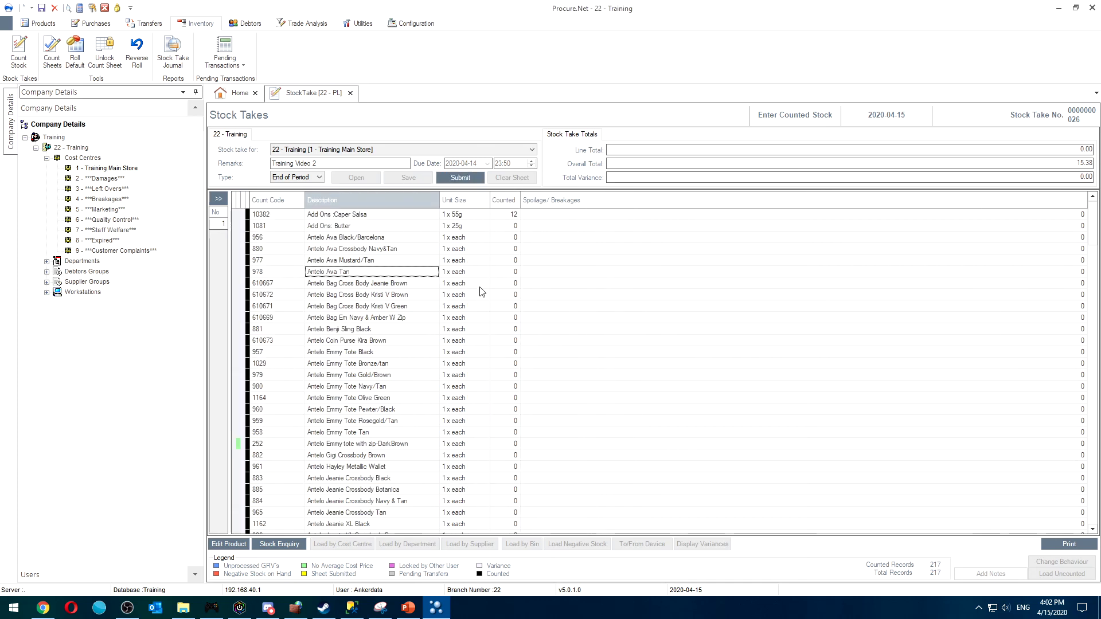
pyautogui.click(400, 340)
pyautogui.click(394, 282)
pyautogui.click(381, 240)
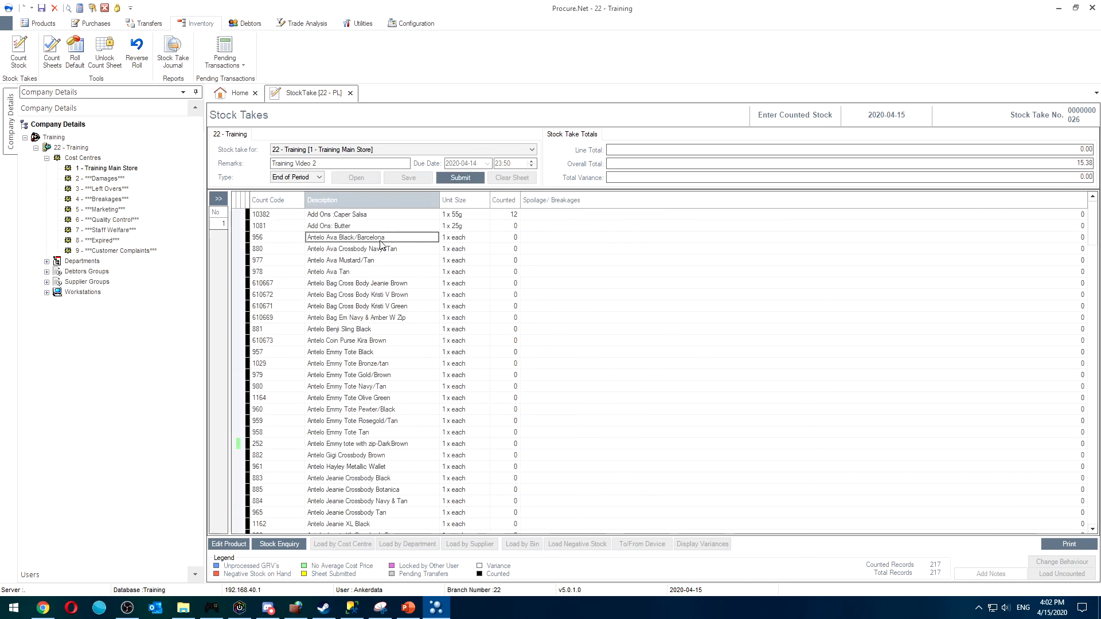
pyautogui.click(219, 199)
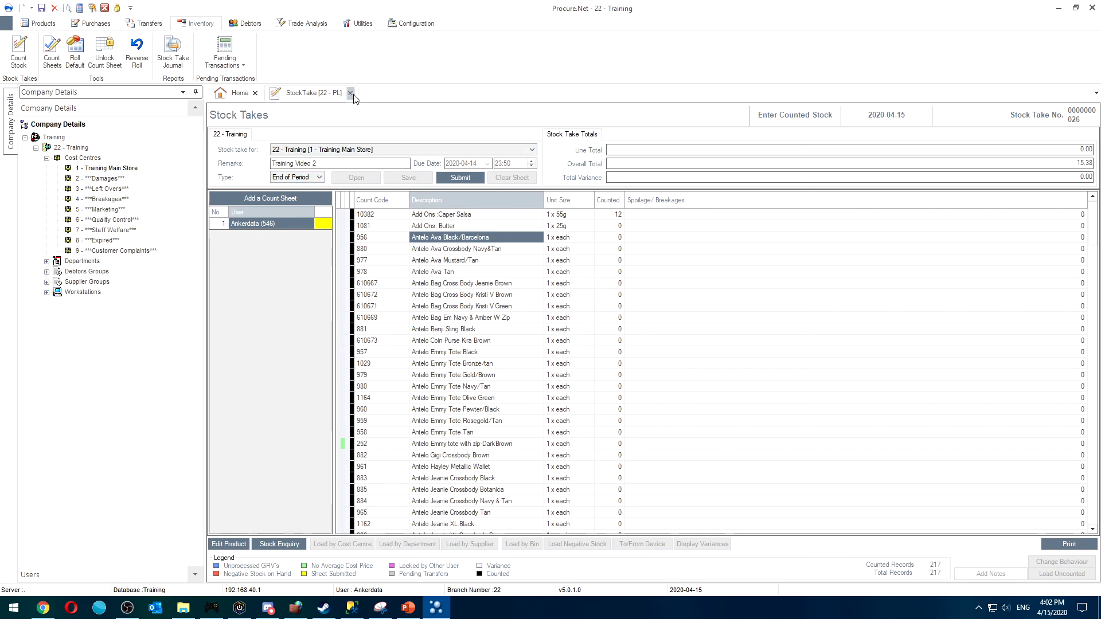
pyautogui.click(451, 261)
pyautogui.click(402, 328)
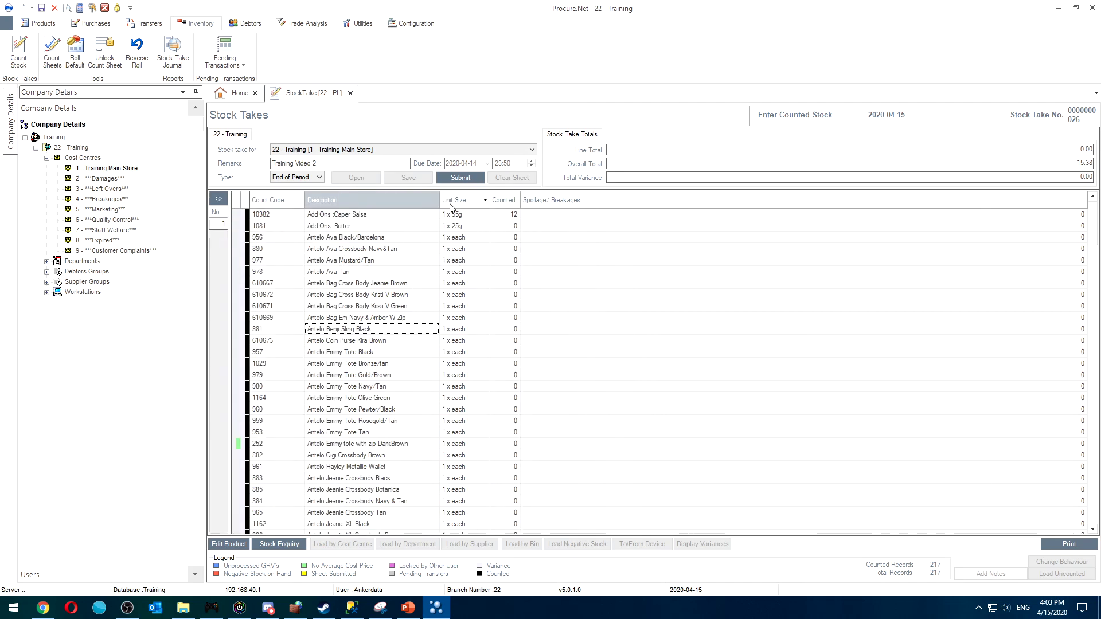
# - Retry submitting the stock take and confirm the submission
pyautogui.click(465, 183)
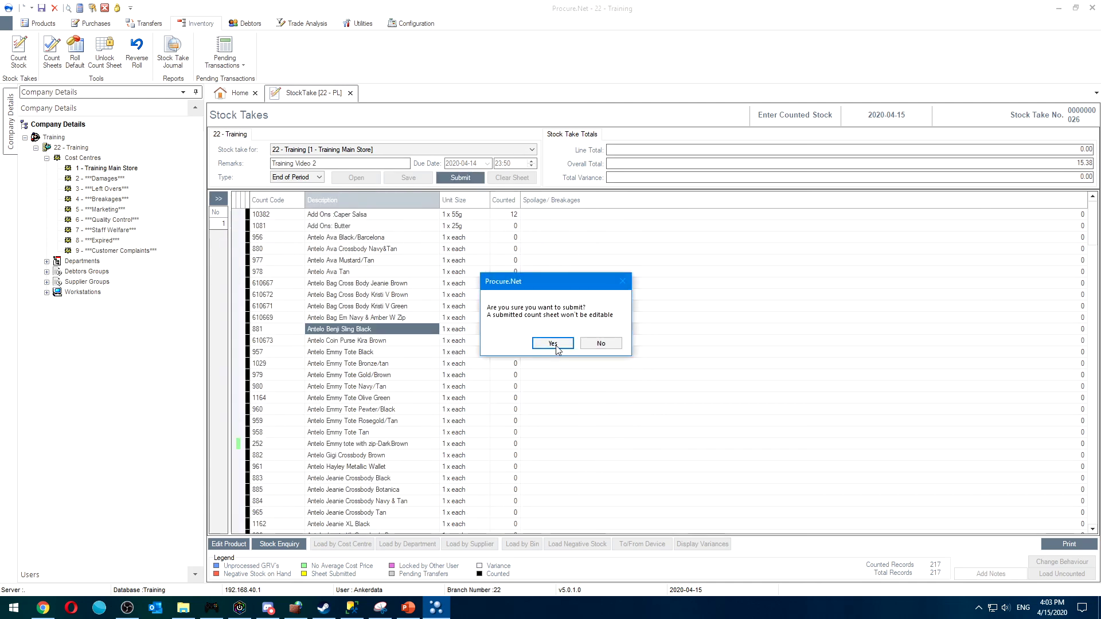
pyautogui.click(567, 346)
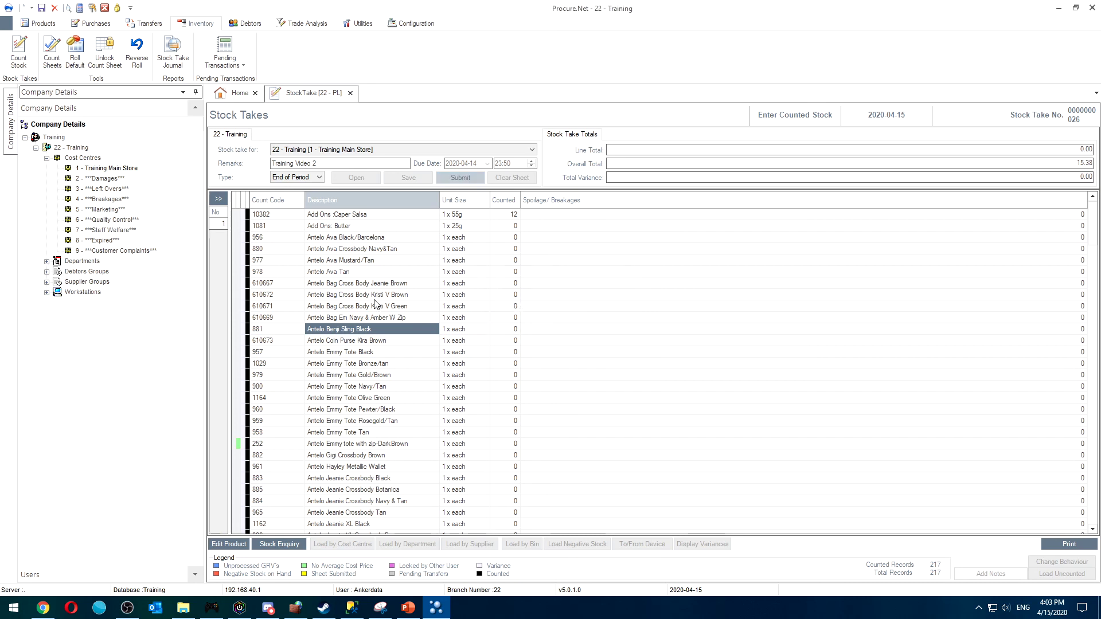
pyautogui.click(457, 179)
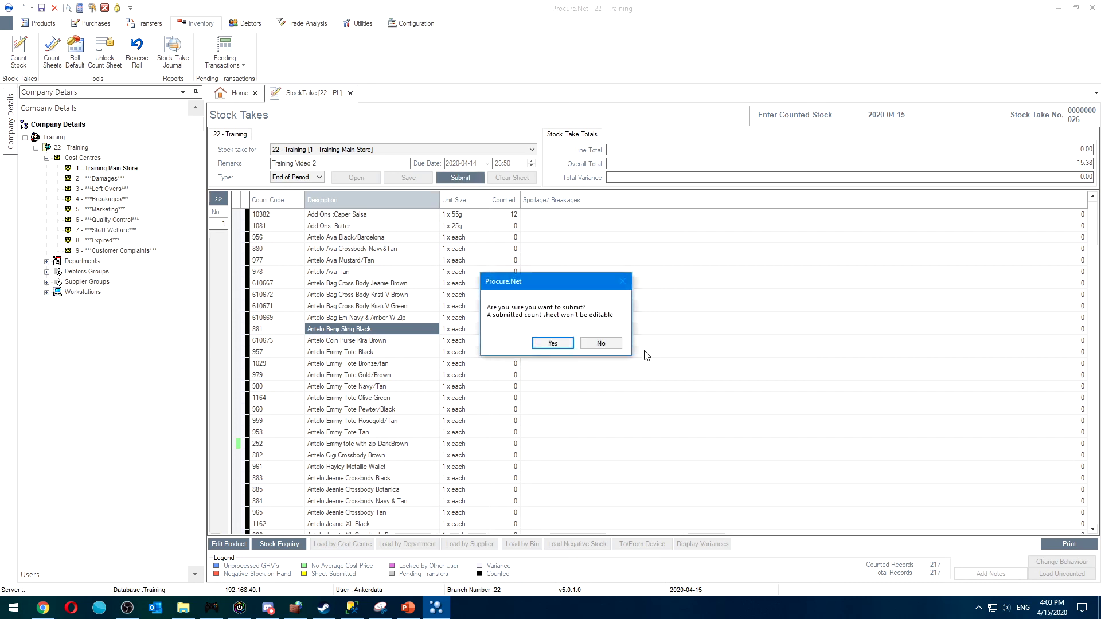
pyautogui.click(559, 346)
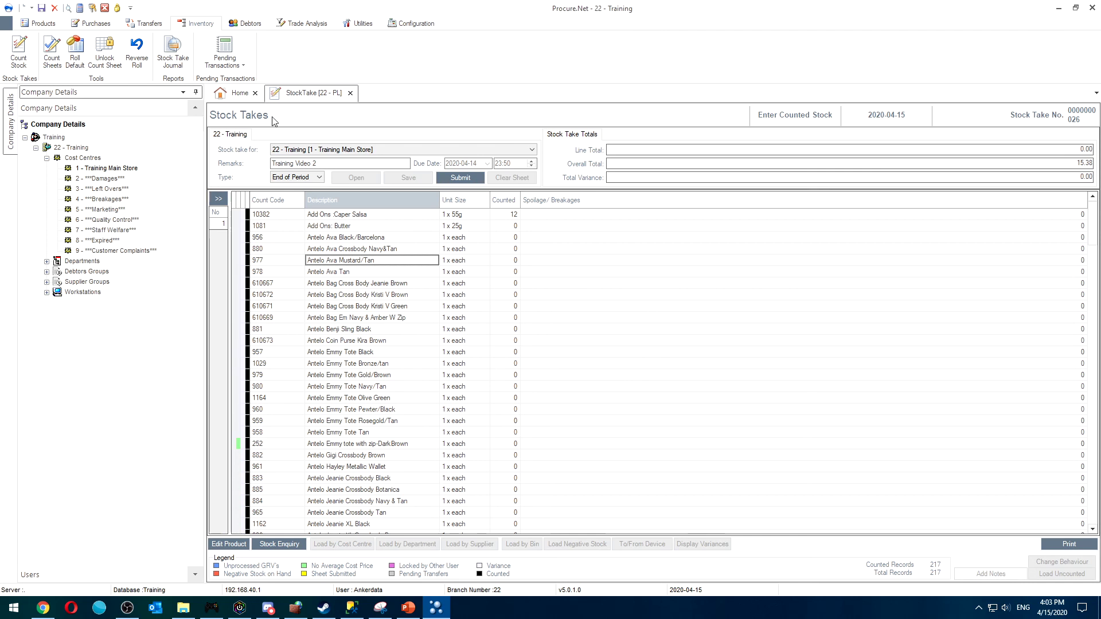
# - Close the current stock take and start Count Stock again for the Training Main Store cost centre
pyautogui.click(350, 93)
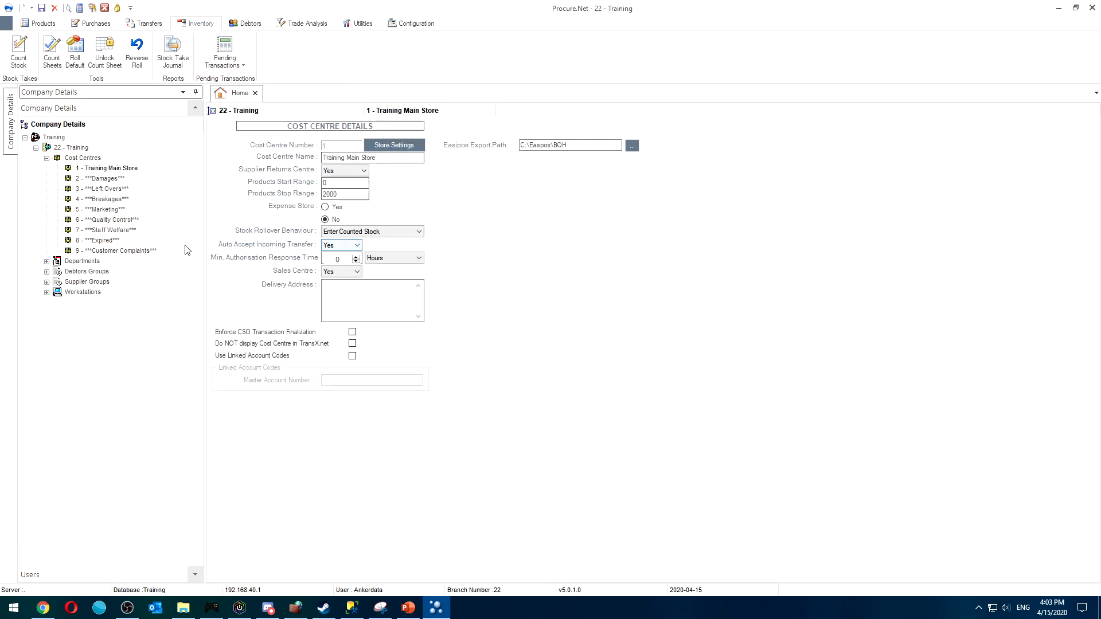
pyautogui.click(122, 170)
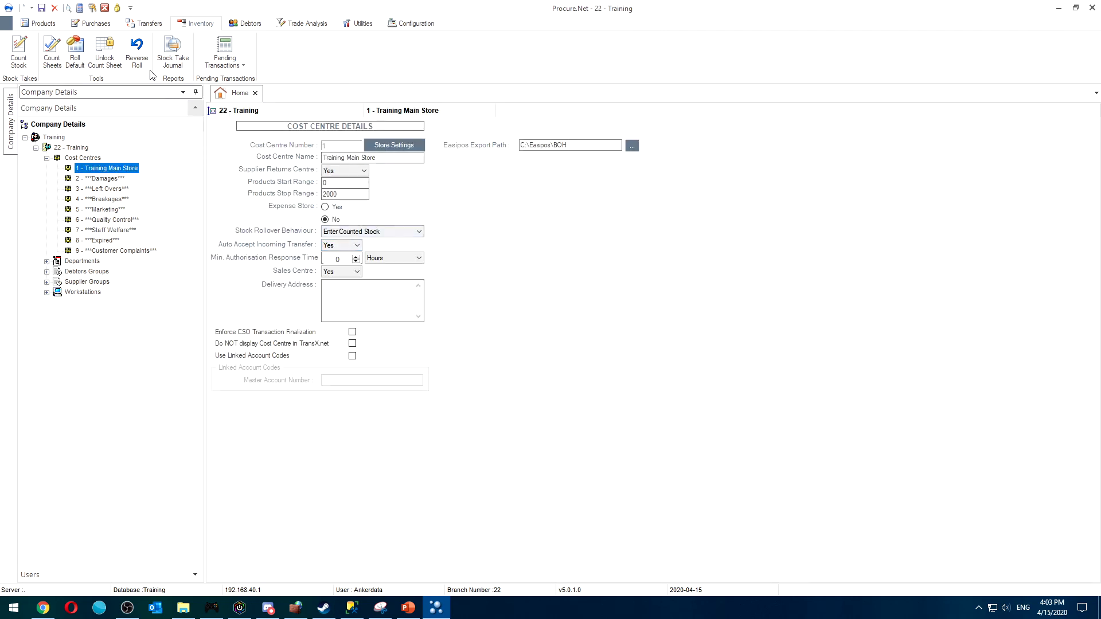
pyautogui.click(19, 50)
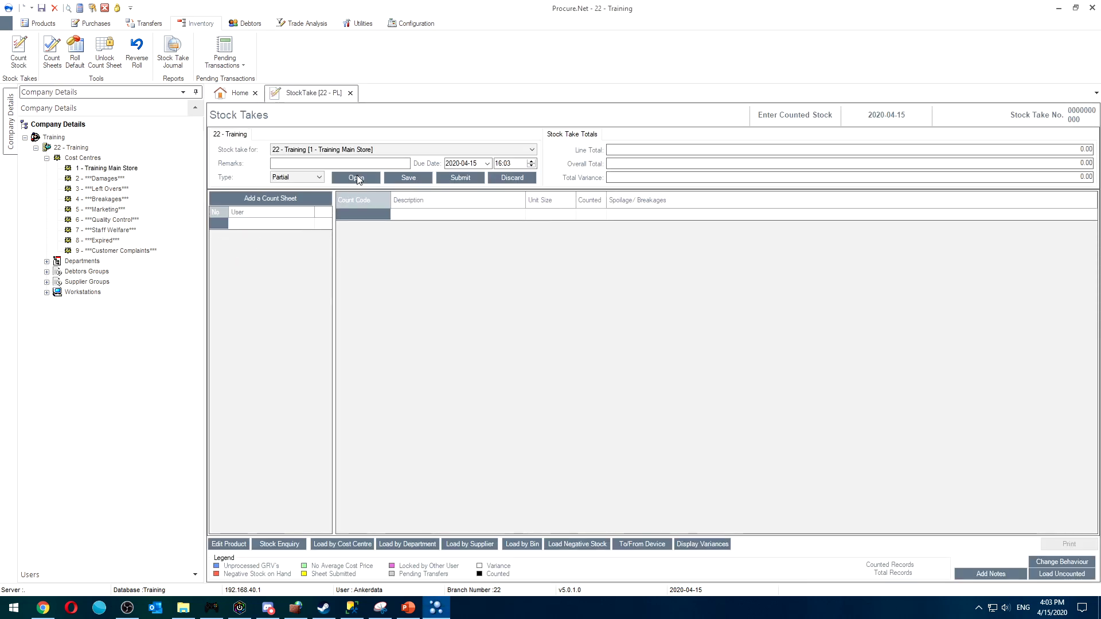
# - Load the Training Video 2 stock take despite the earlier one available, and try to submit it
pyautogui.click(357, 178)
pyautogui.doubleClick(449, 297)
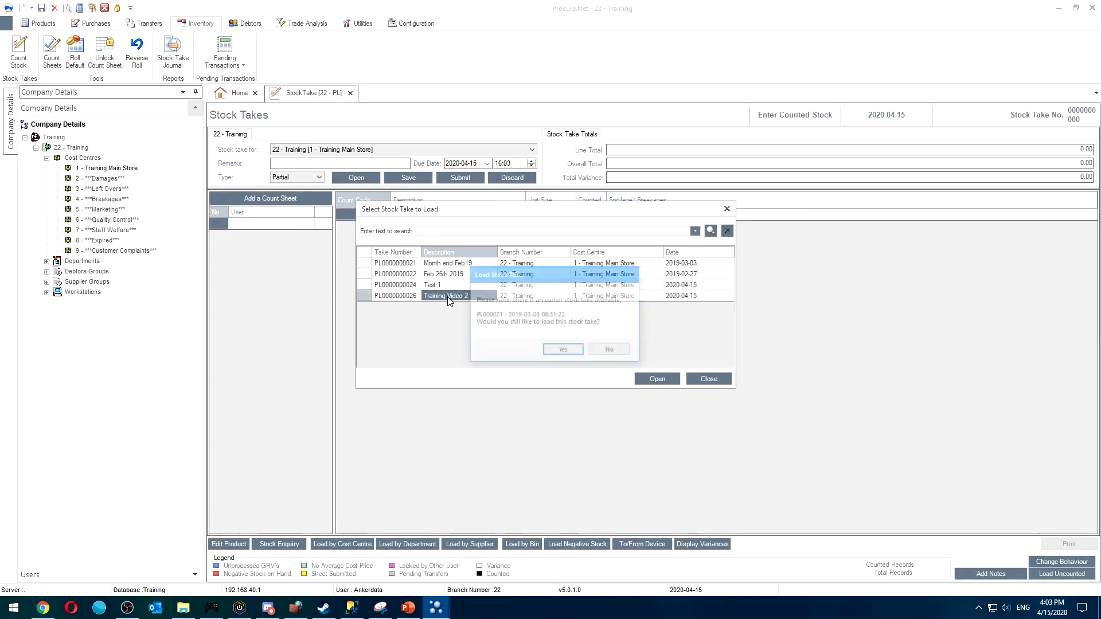
pyautogui.click(558, 351)
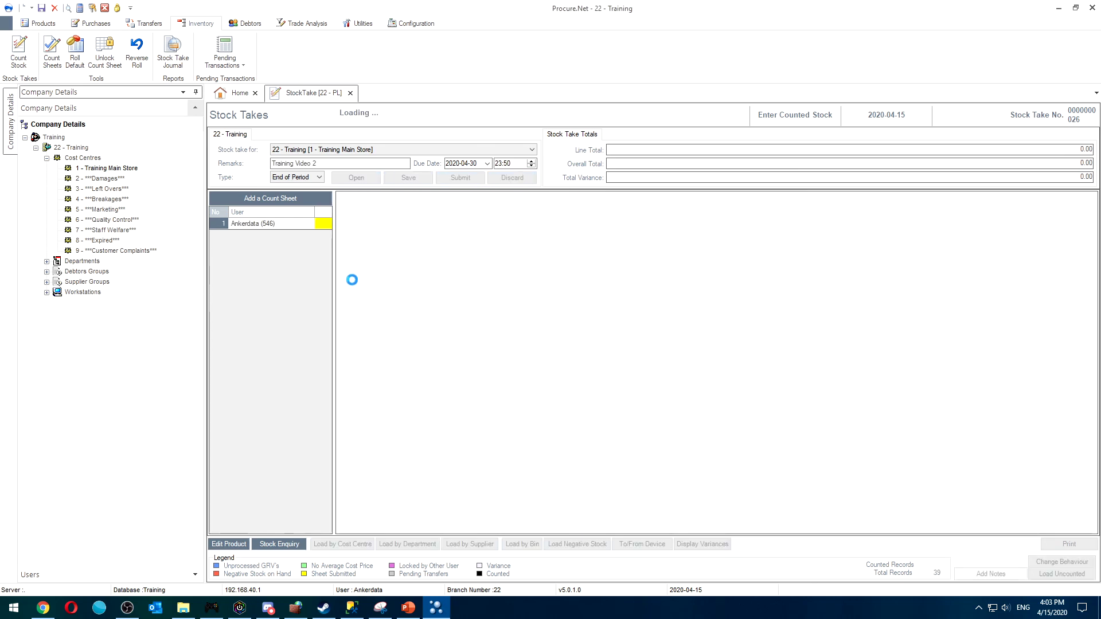
pyautogui.click(460, 178)
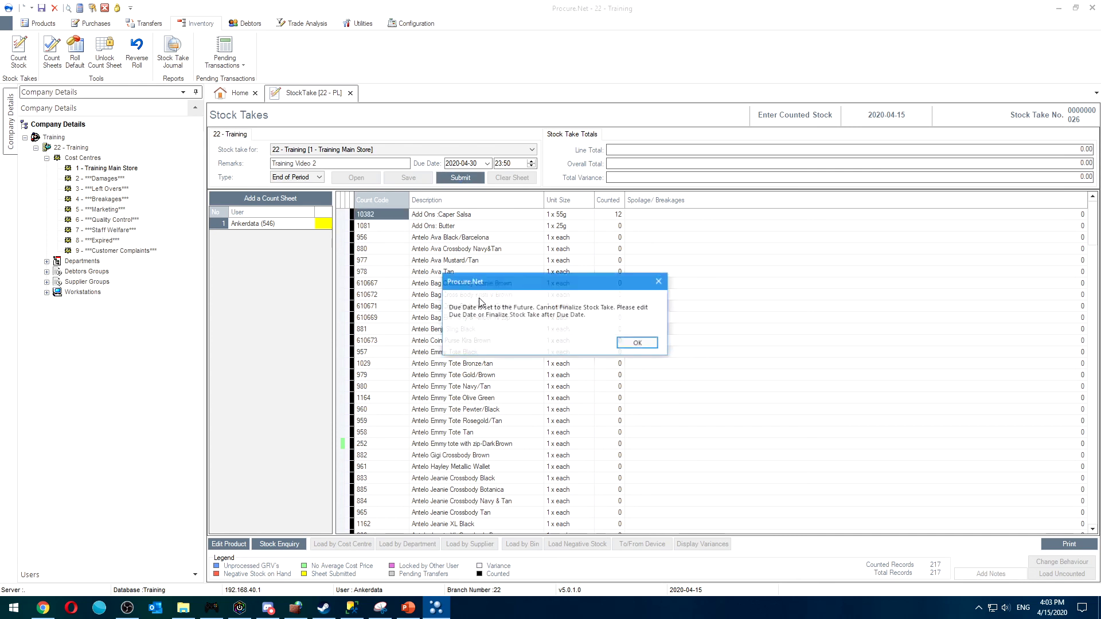
pyautogui.click(615, 344)
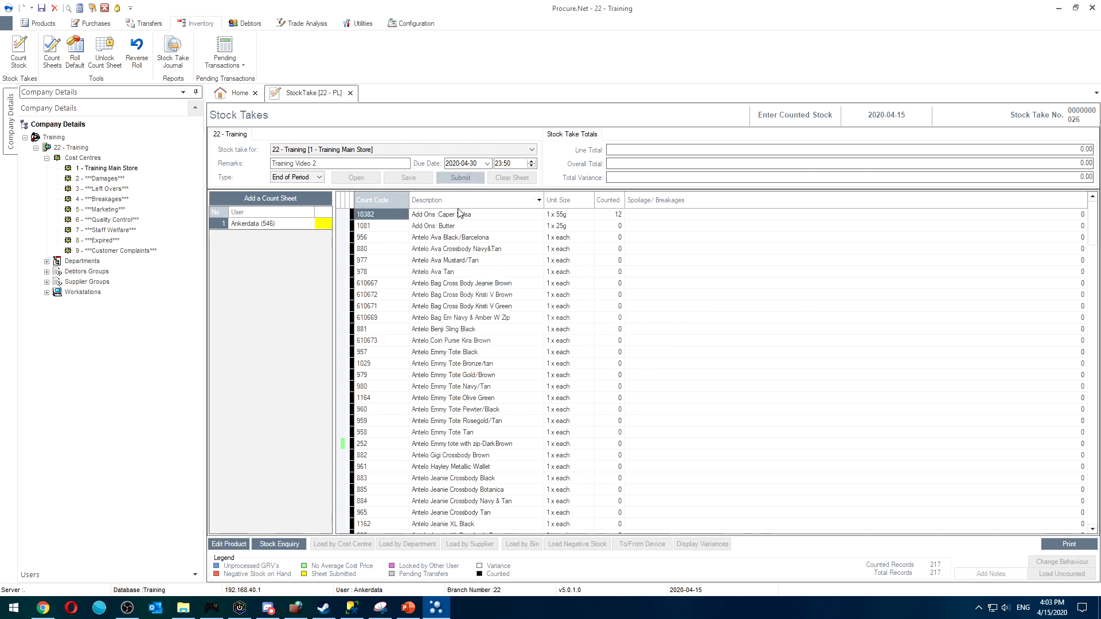
# - Set the due date to 2020-04-14, try submitting the stock take again, and close it
pyautogui.click(487, 163)
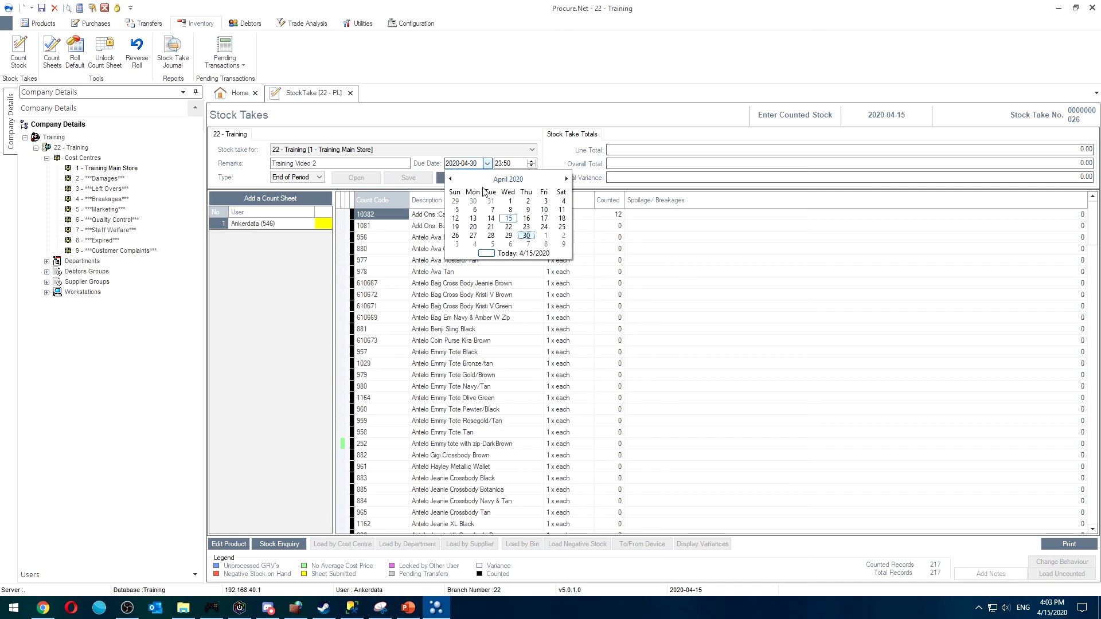
pyautogui.click(493, 219)
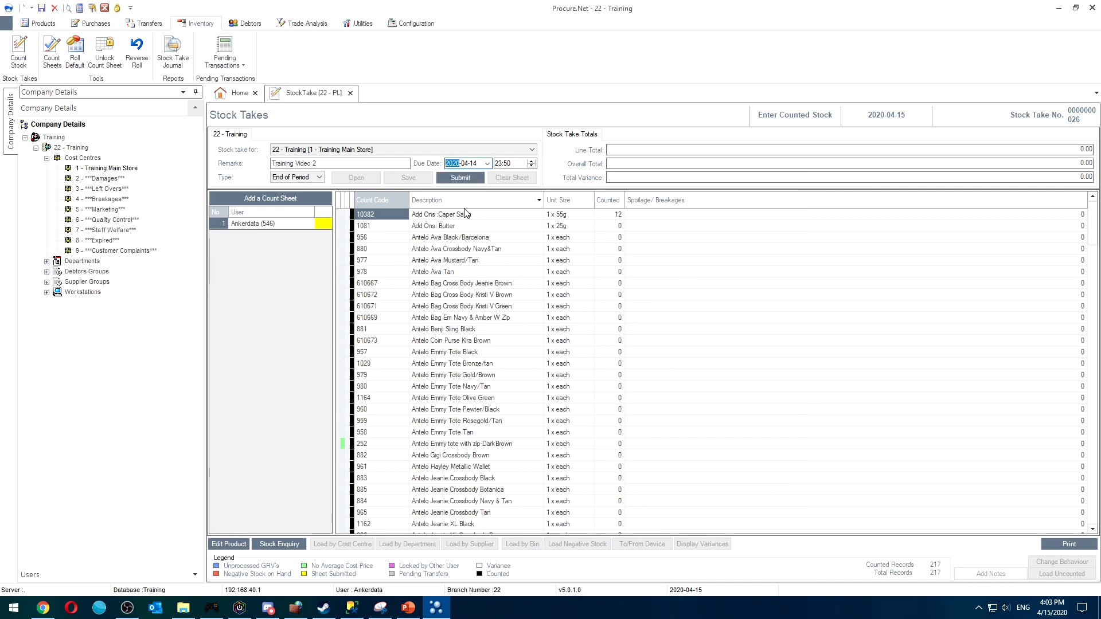
pyautogui.click(460, 180)
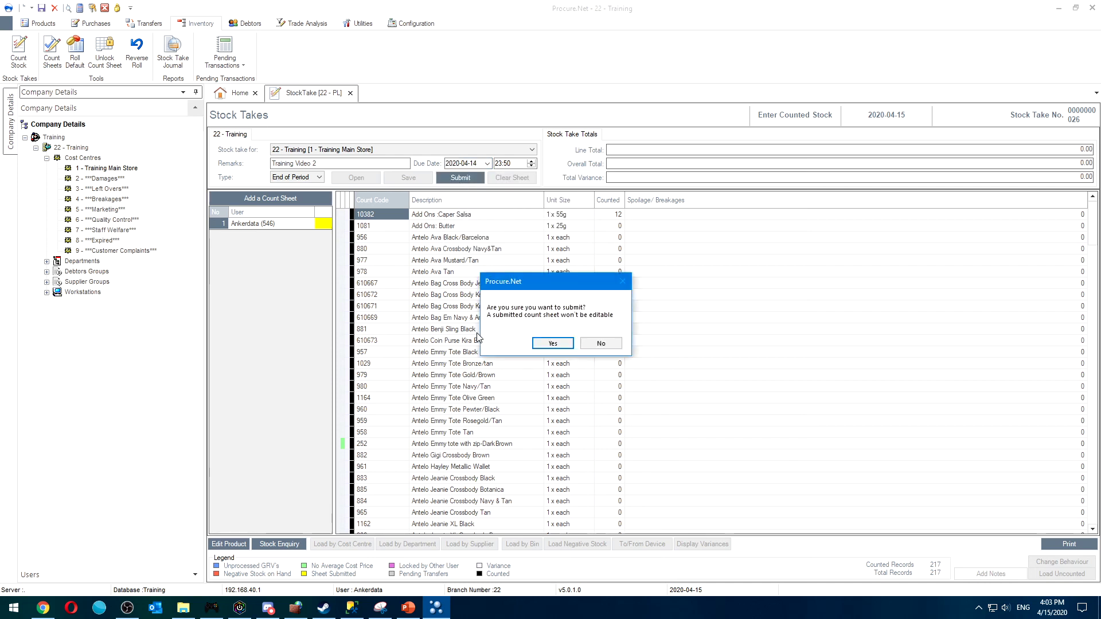
pyautogui.click(551, 344)
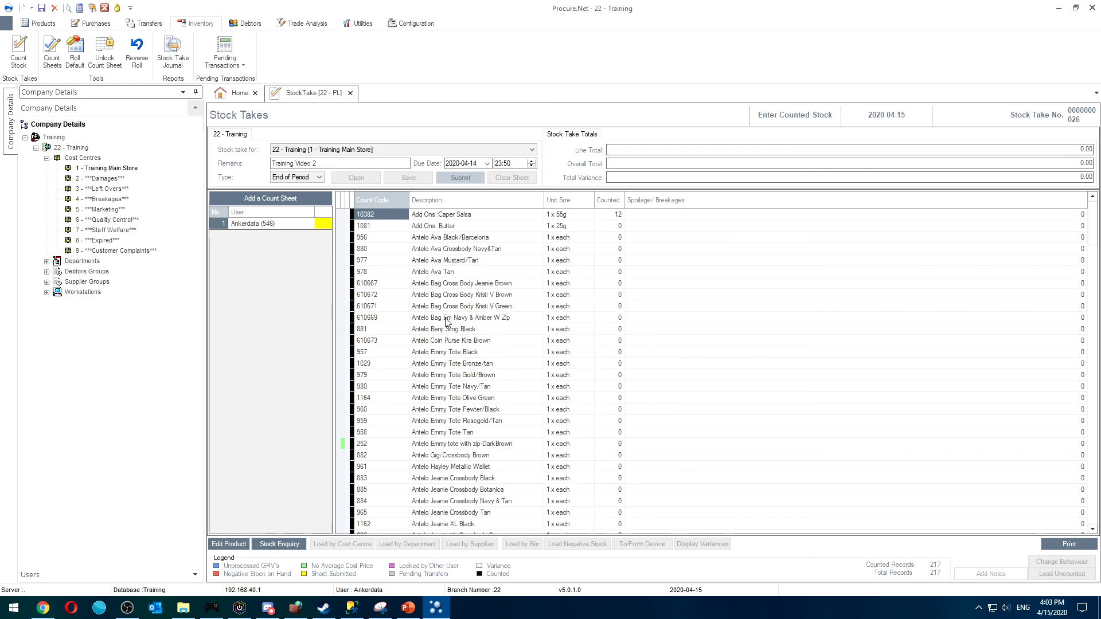
pyautogui.click(350, 94)
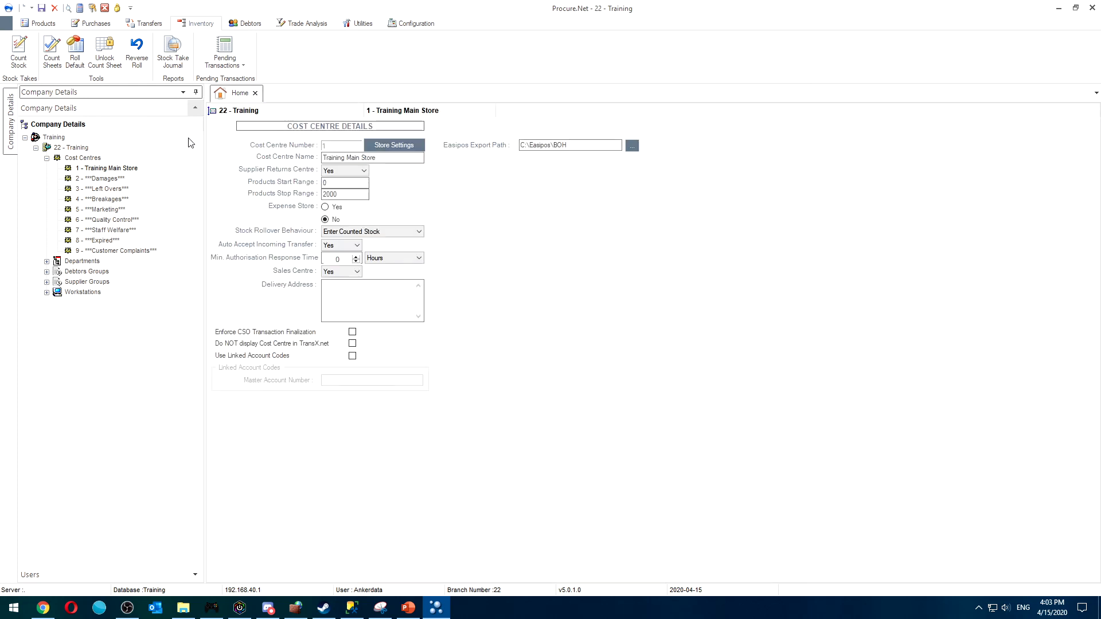
# - Unlock and unsubmit count sheet 1 of stock take 26 - Training Video 2 for the Training Main Store
pyautogui.click(104, 51)
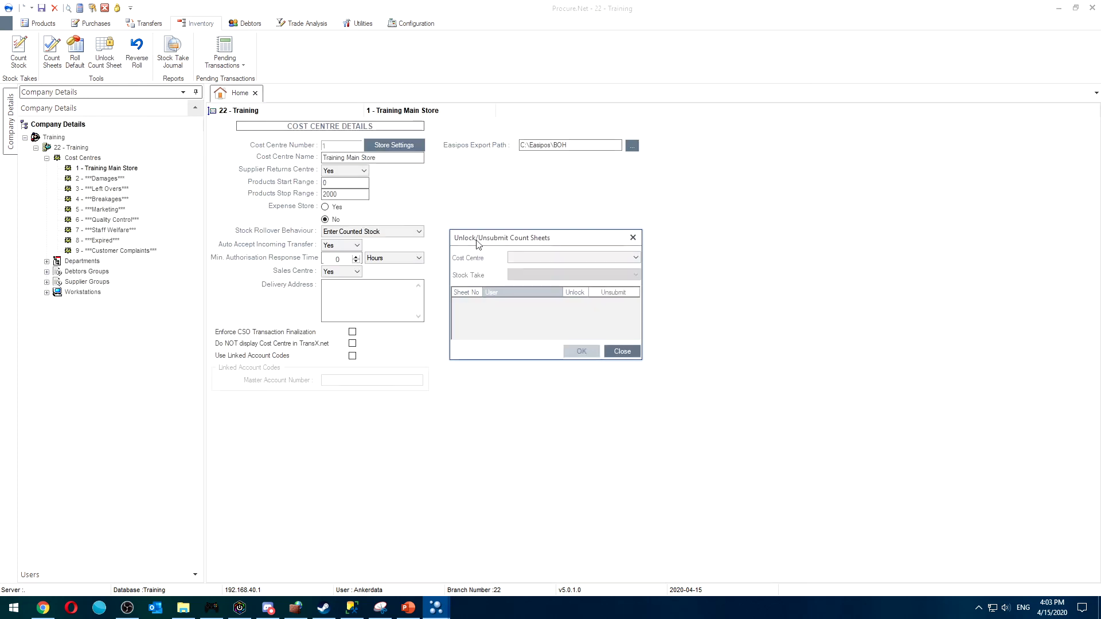
pyautogui.click(516, 258)
pyautogui.click(525, 267)
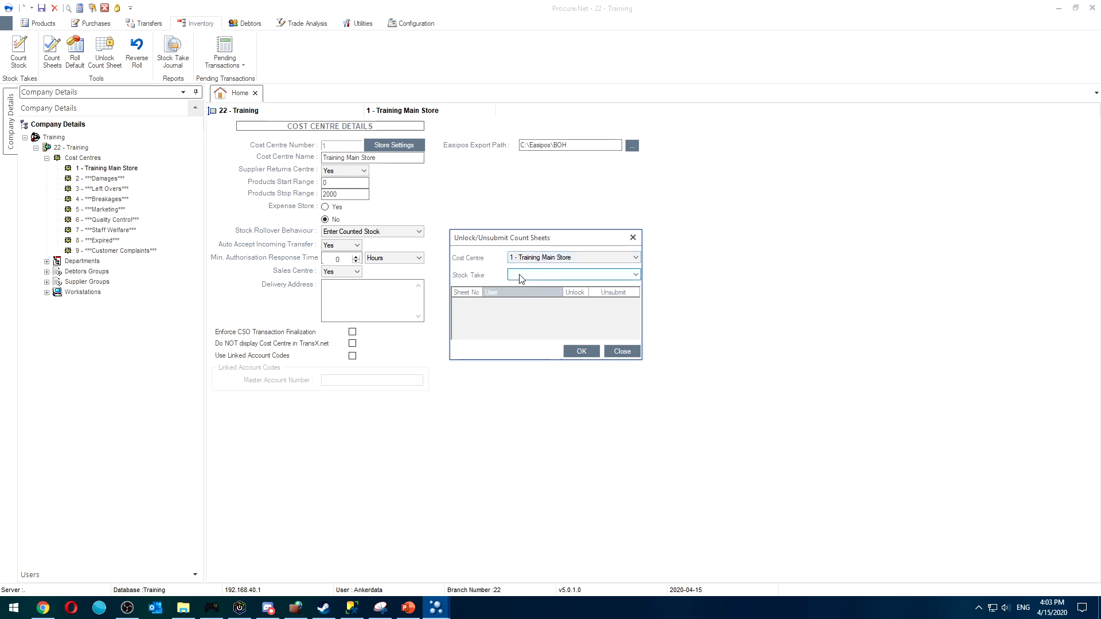
pyautogui.click(521, 277)
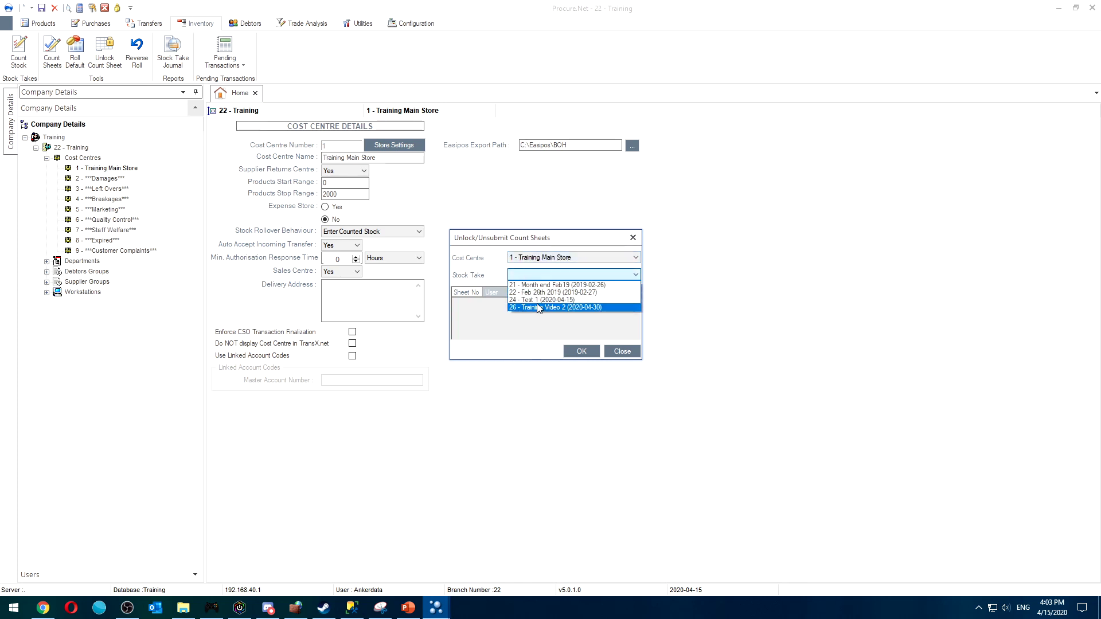
pyautogui.click(533, 307)
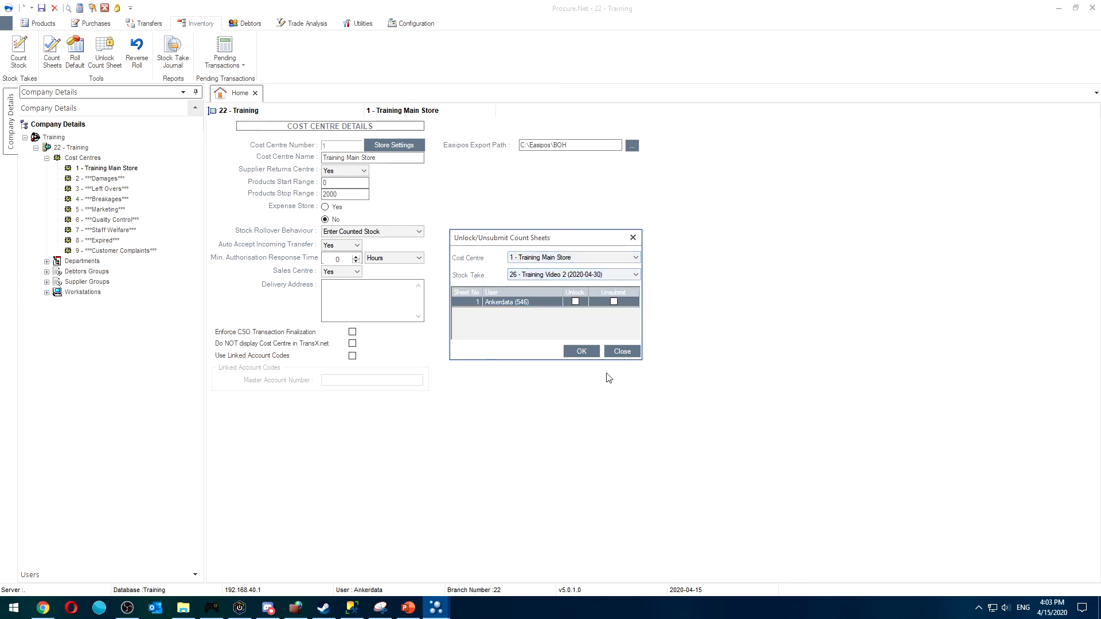
pyautogui.click(575, 302)
pyautogui.click(582, 351)
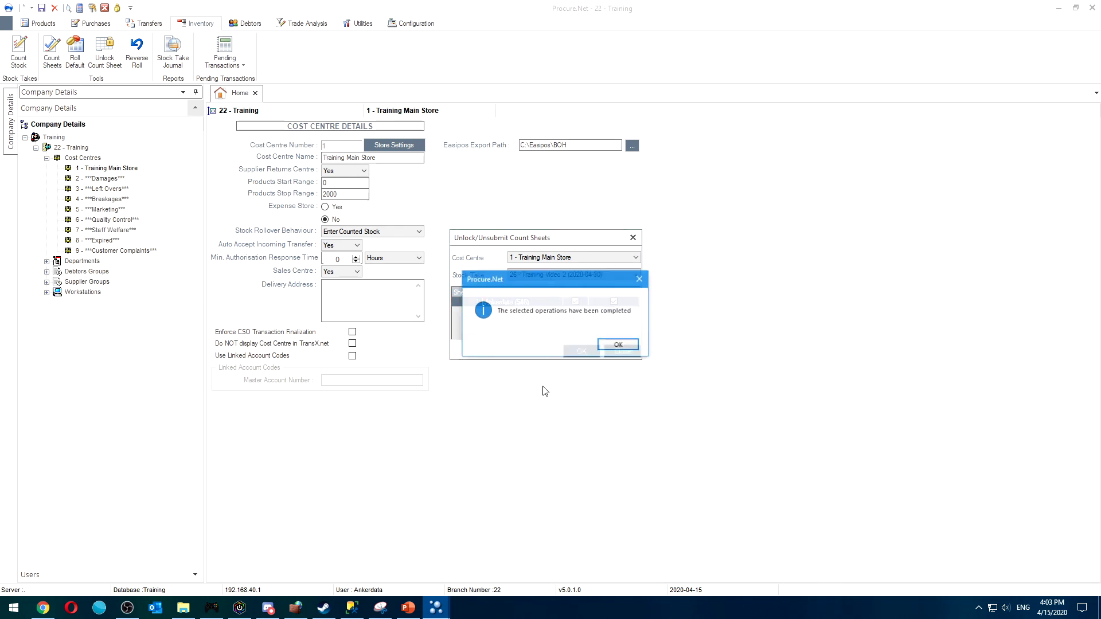
pyautogui.click(616, 346)
pyautogui.click(623, 349)
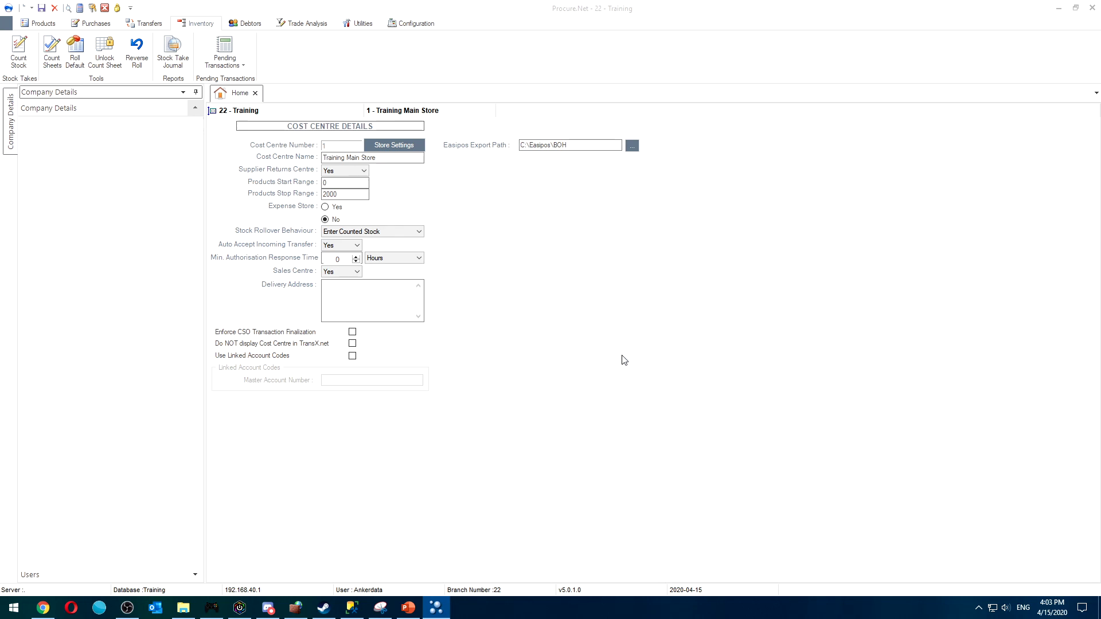
# - Start Count Stock for the Training Main Store again and load the Training Video 2 stock take
pyautogui.click(108, 169)
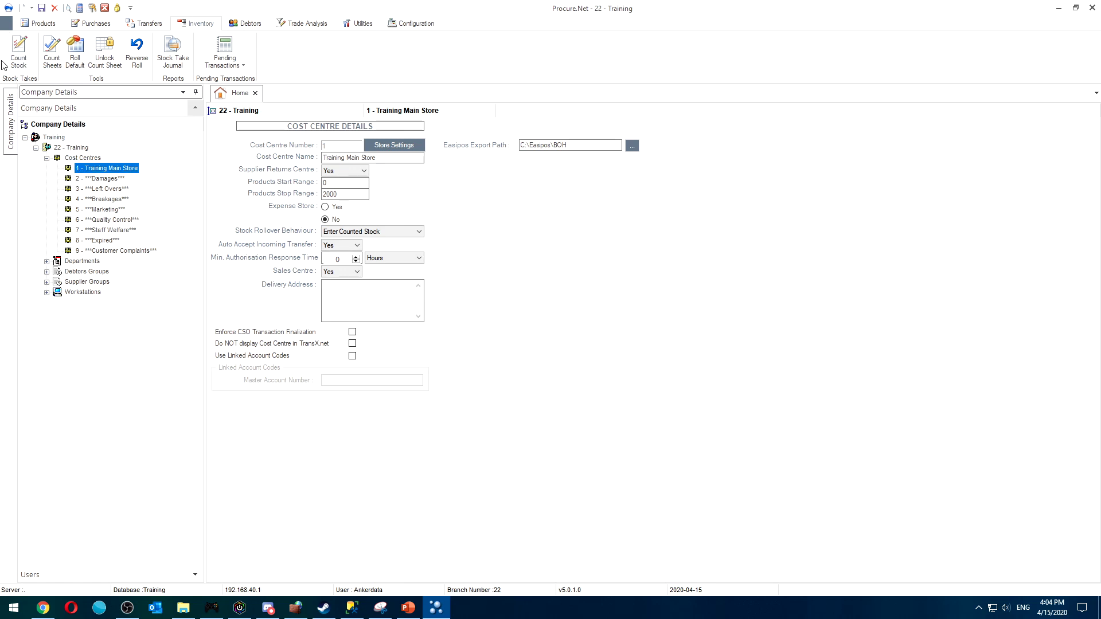
pyautogui.click(19, 52)
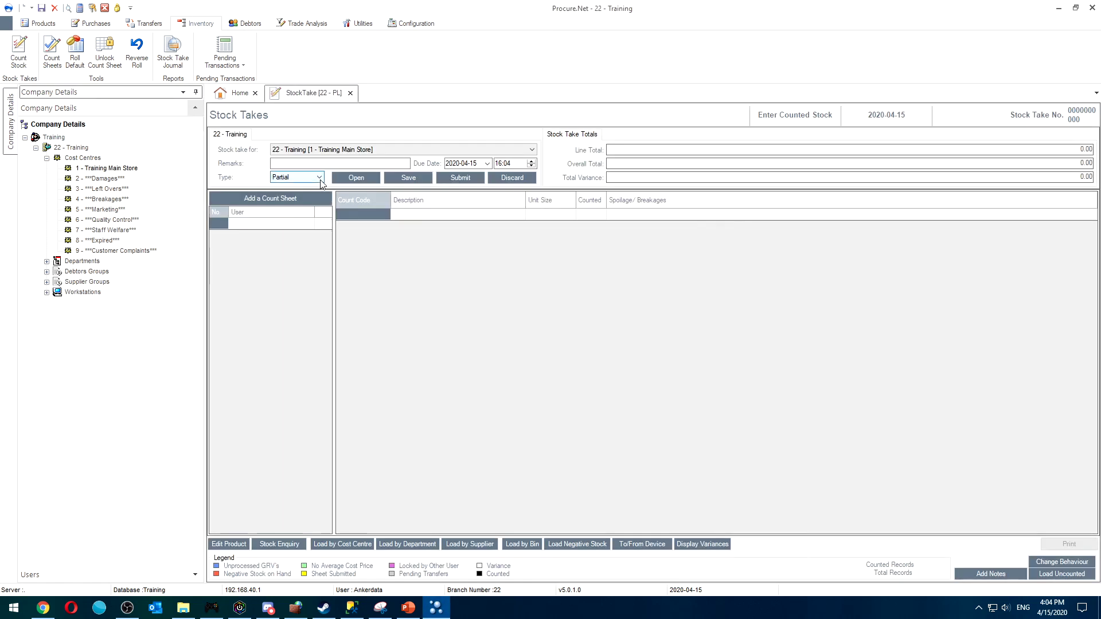
pyautogui.click(356, 177)
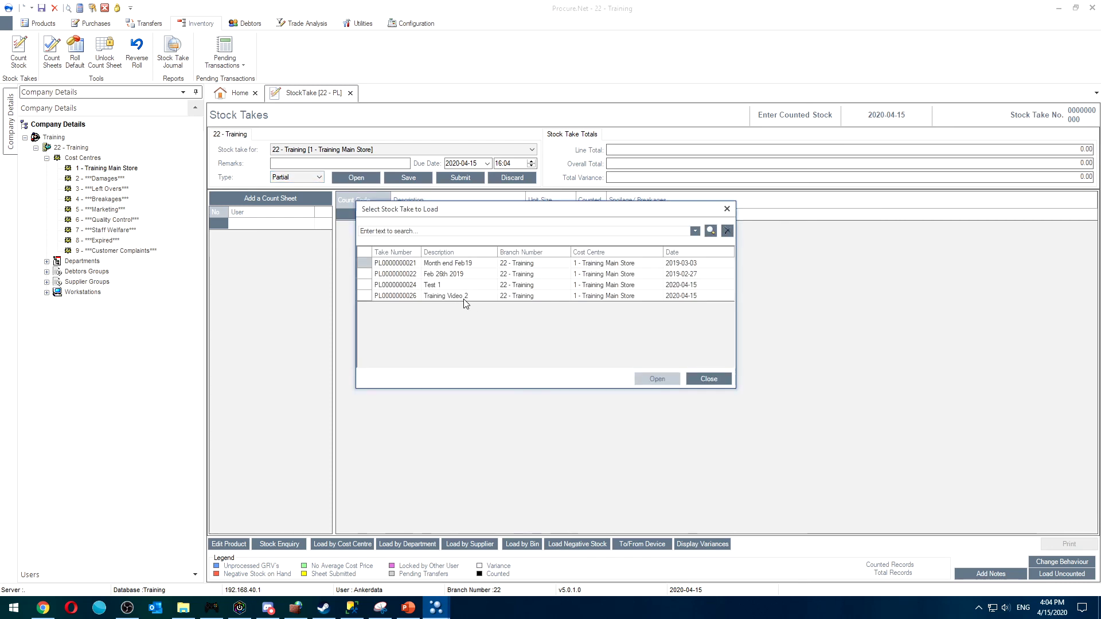
pyautogui.doubleClick(463, 297)
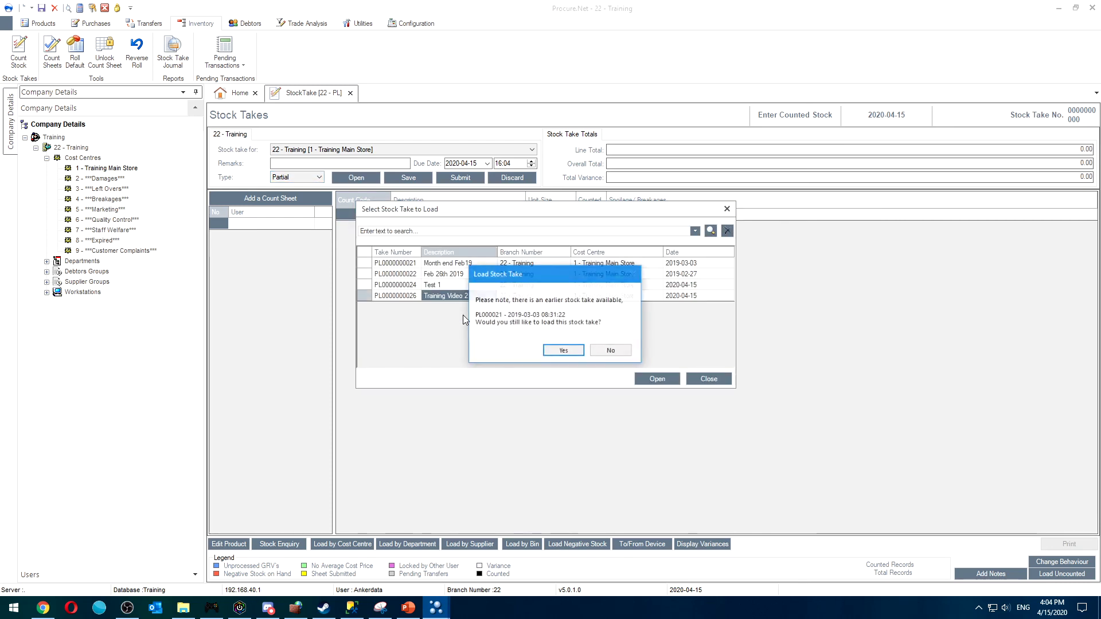
pyautogui.click(560, 351)
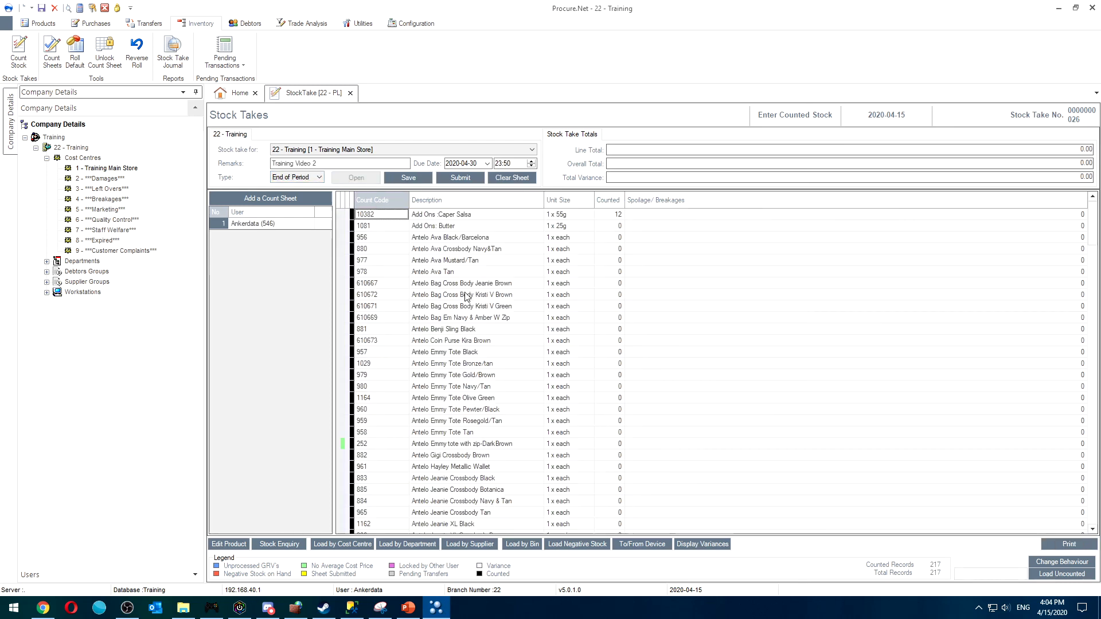
# - Set the stock take's due date to 2020-04-14 and submit its count sheet
pyautogui.click(487, 164)
pyautogui.click(493, 220)
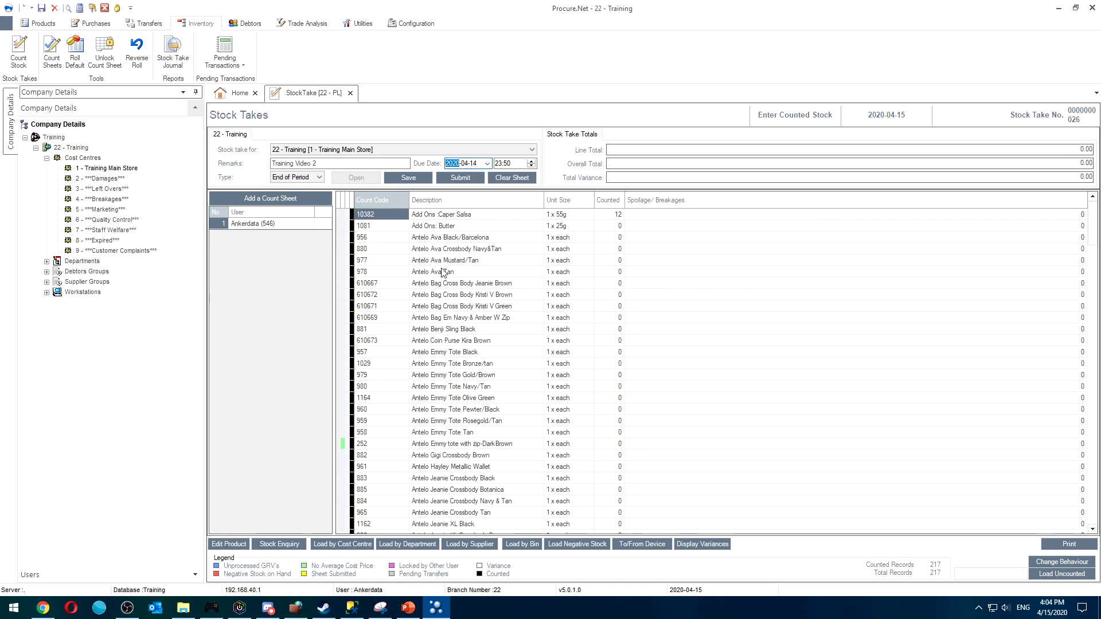
pyautogui.click(461, 178)
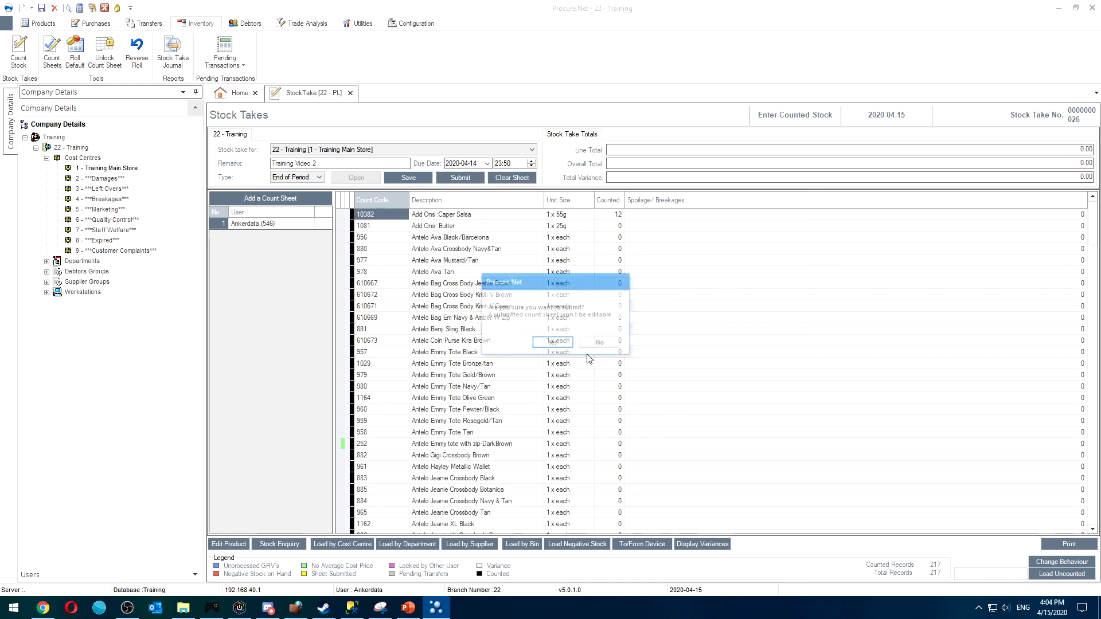
pyautogui.click(551, 343)
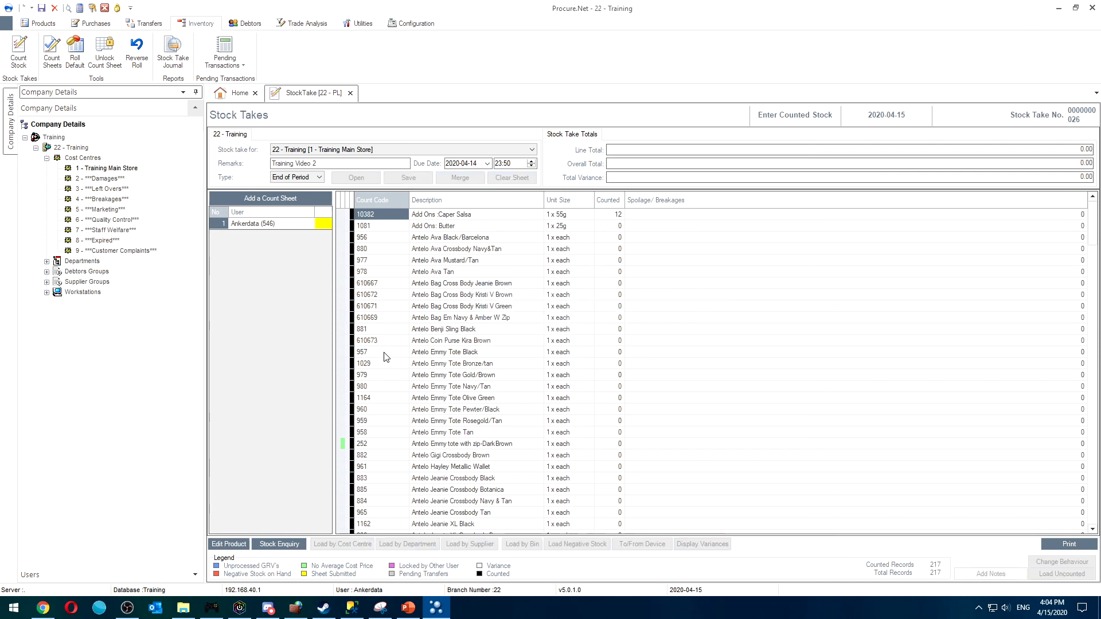
# - Merge the submitted count sheet without adding a sheet for uncounted items, and review the stock take totals
pyautogui.click(460, 179)
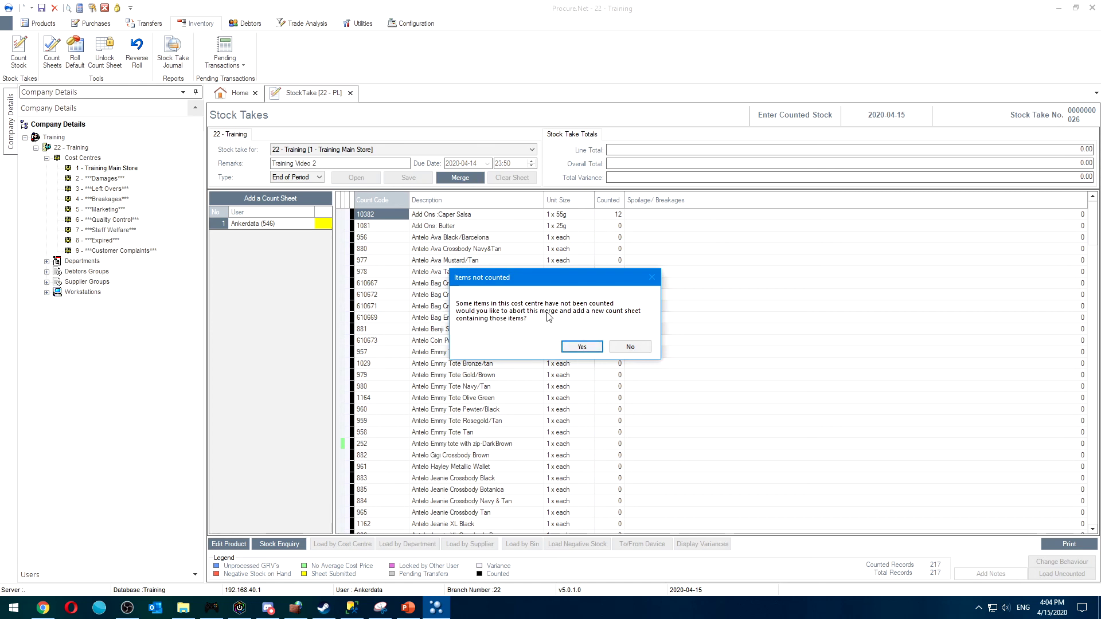
pyautogui.click(631, 346)
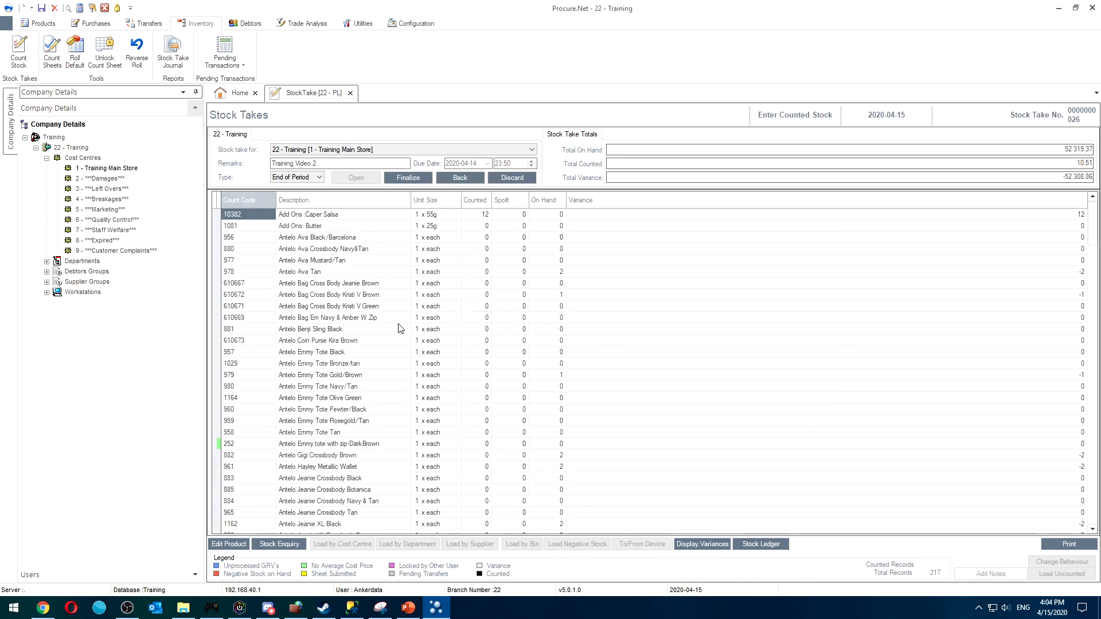
pyautogui.click(407, 180)
pyautogui.moveTo(1055, 149); pyautogui.dragTo(1093, 177)
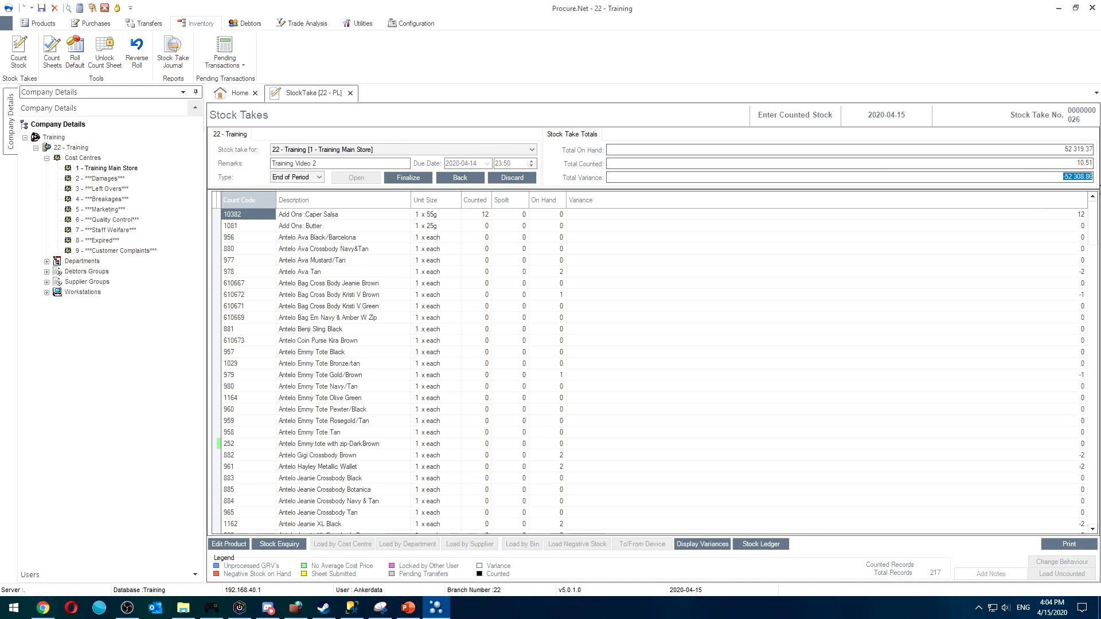
# - Finalize the stock take alongside the other stock takes in its period and generate the finalized variance report with all variances
pyautogui.click(419, 182)
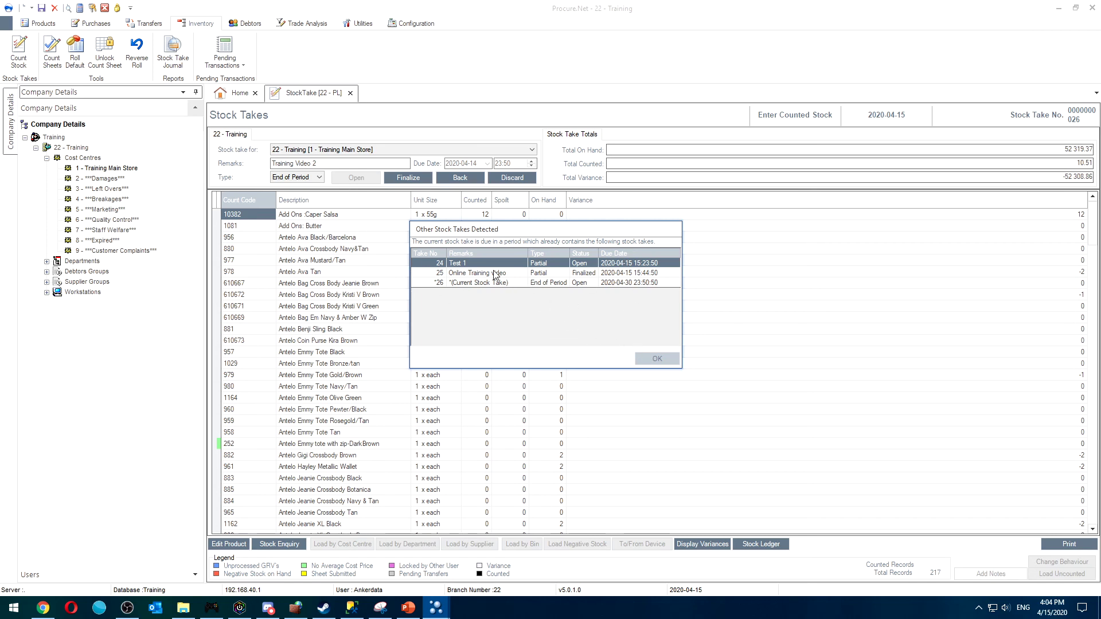
pyautogui.click(648, 360)
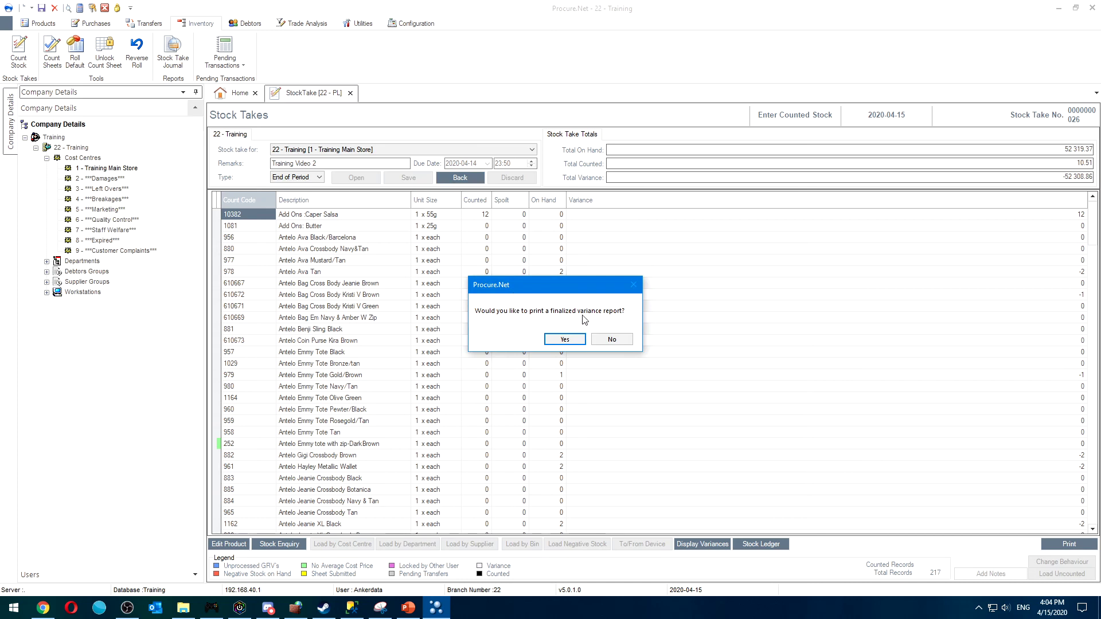
pyautogui.click(565, 340)
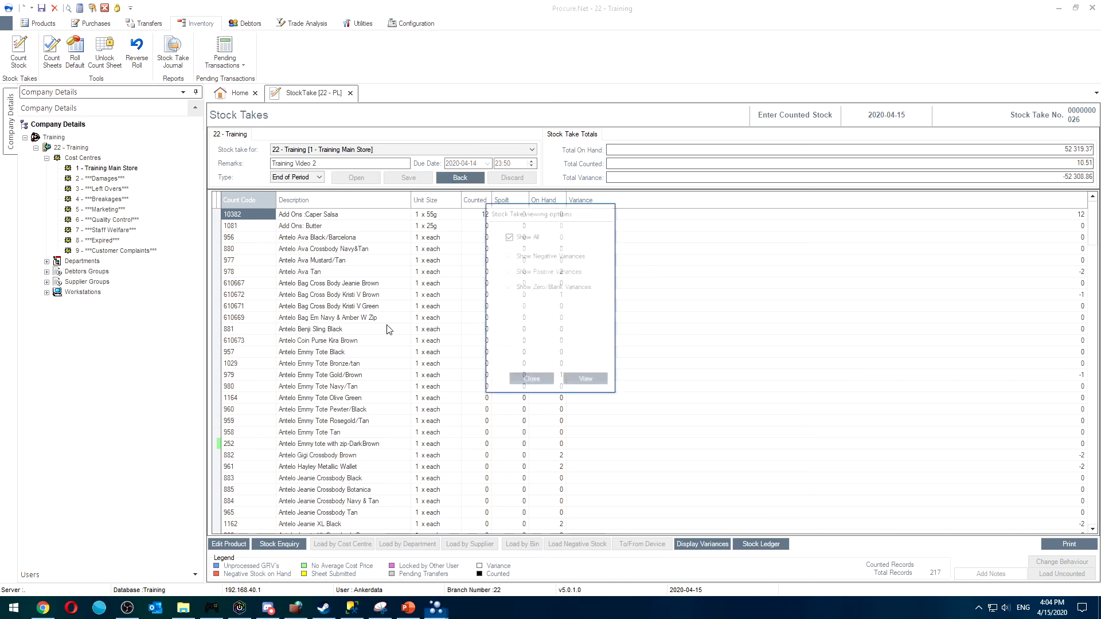
pyautogui.click(583, 377)
pyautogui.click(633, 431)
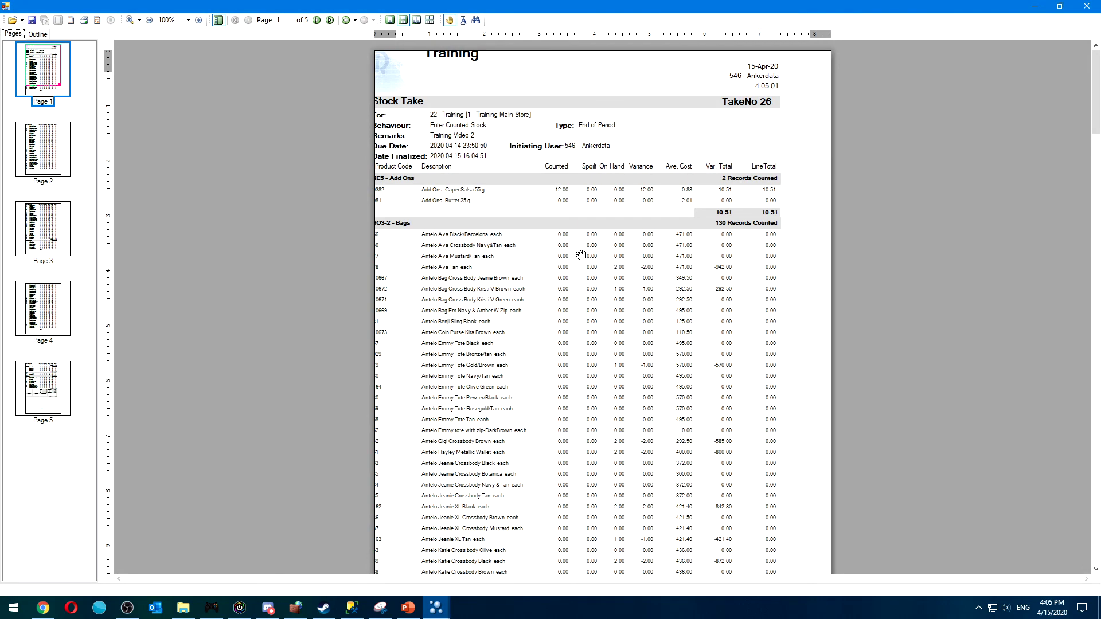
# - Look through the finalized variance report from the first page to the closing totals, and close it
pyautogui.scroll(-20, 588, 338)
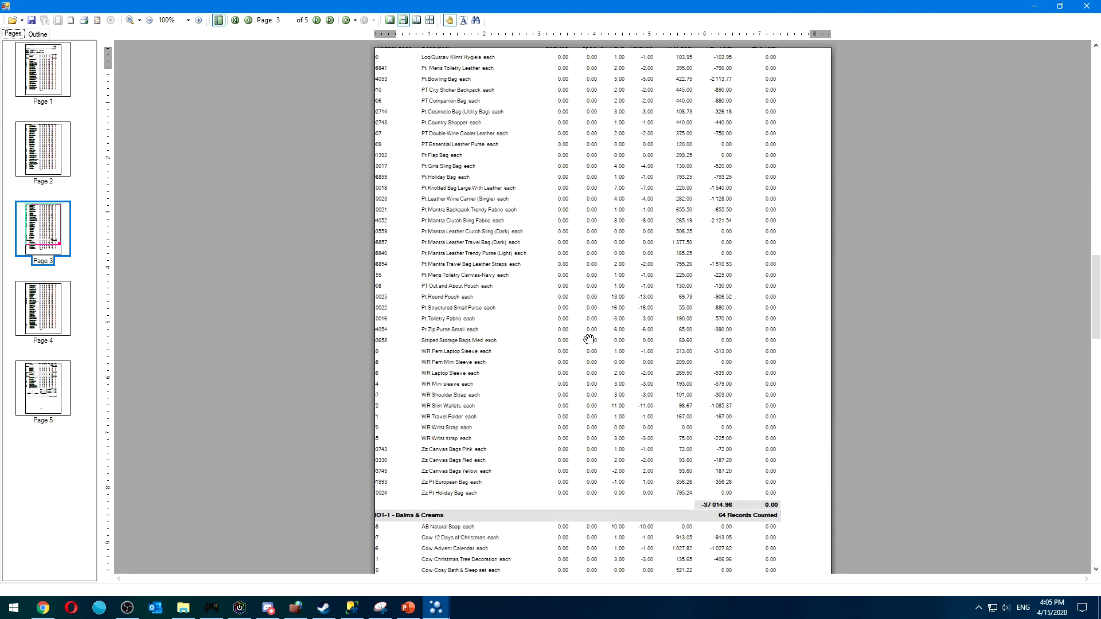
pyautogui.scroll(20, 588, 338)
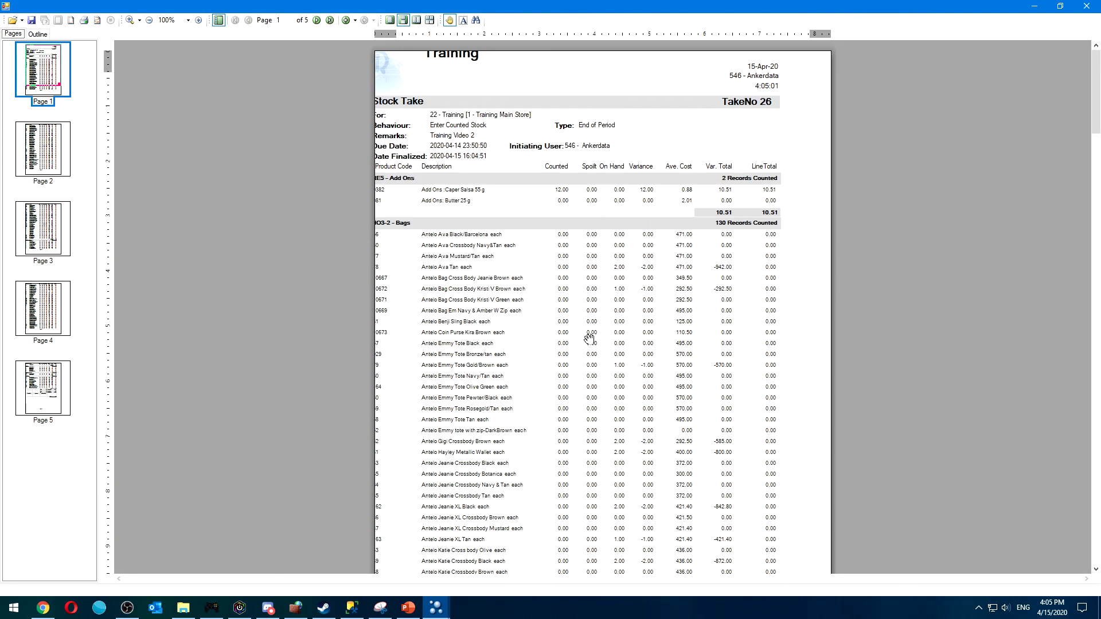
pyautogui.moveTo(1095, 88); pyautogui.dragTo(1096, 516)
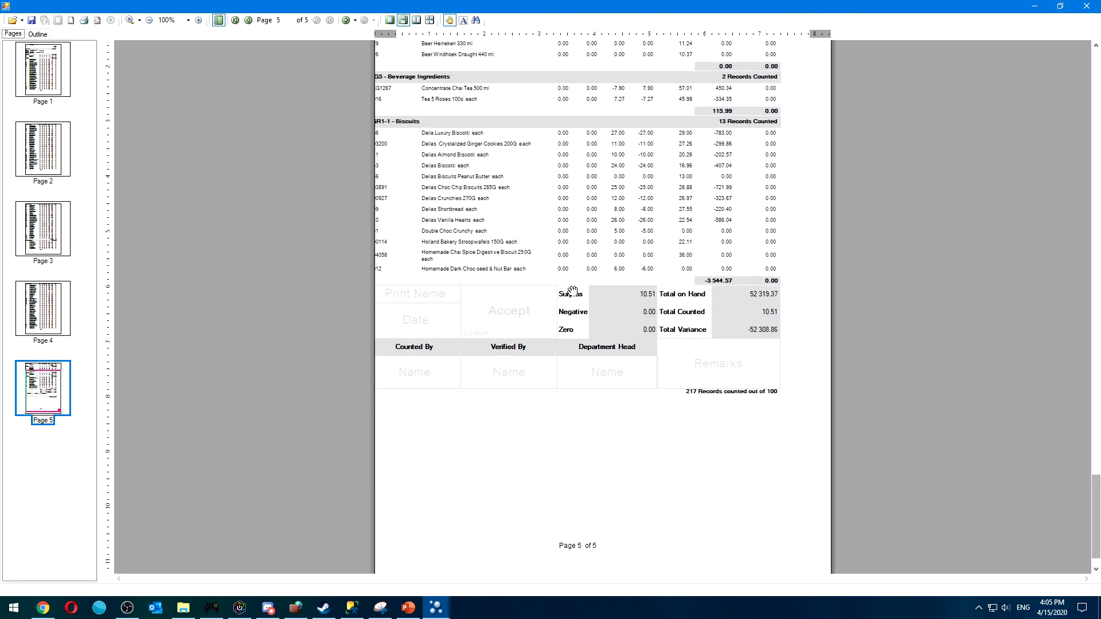
pyautogui.click(1087, 6)
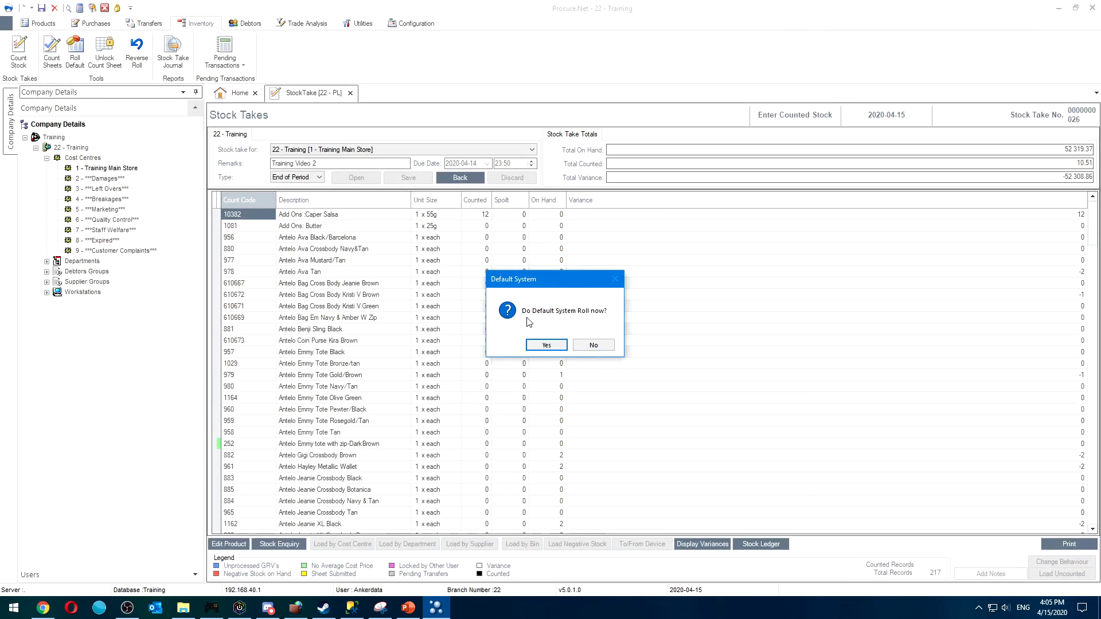
# - Start the default system roll for 4/14/2020 with the remark "EOM Roll April 2020" and set its time to 23:55:51
pyautogui.click(545, 346)
pyautogui.click(492, 224)
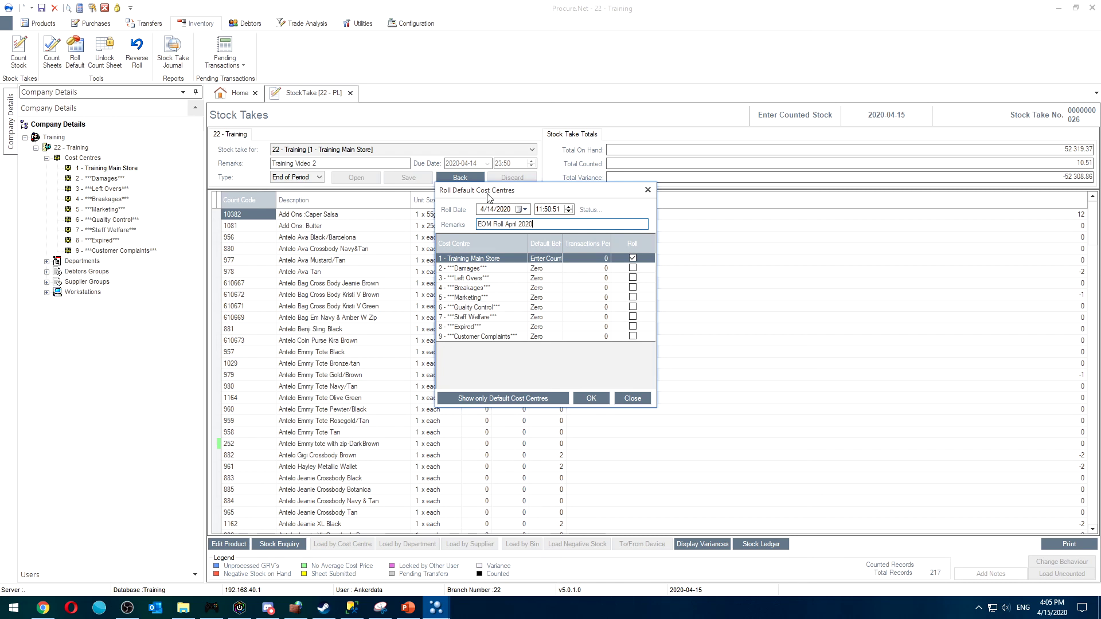
pyautogui.click(548, 210)
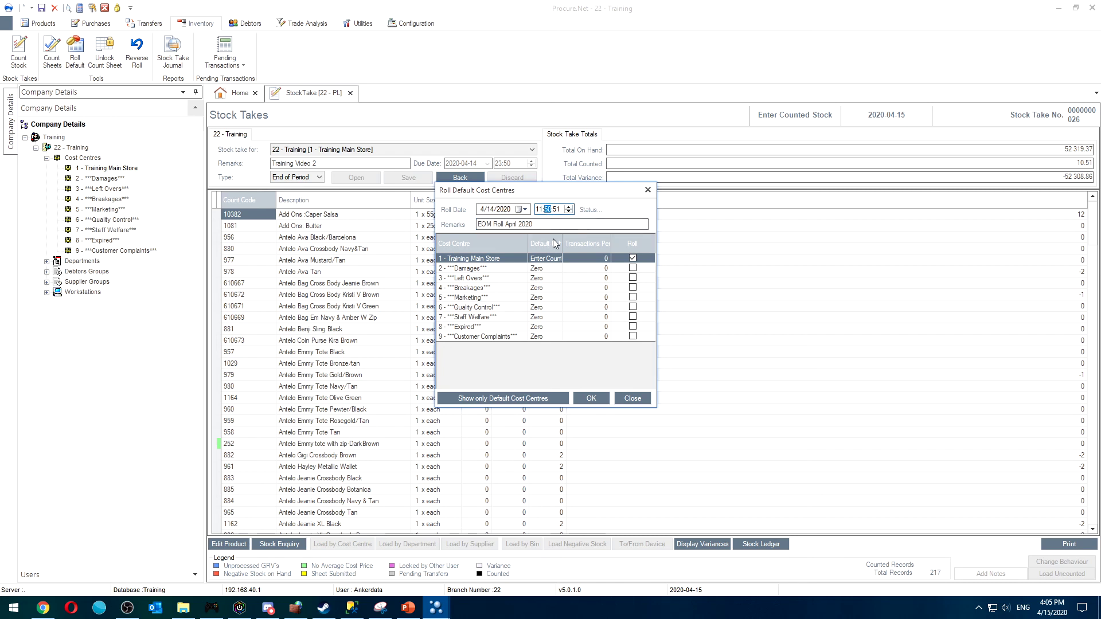
pyautogui.press('Left')
pyautogui.write('23')
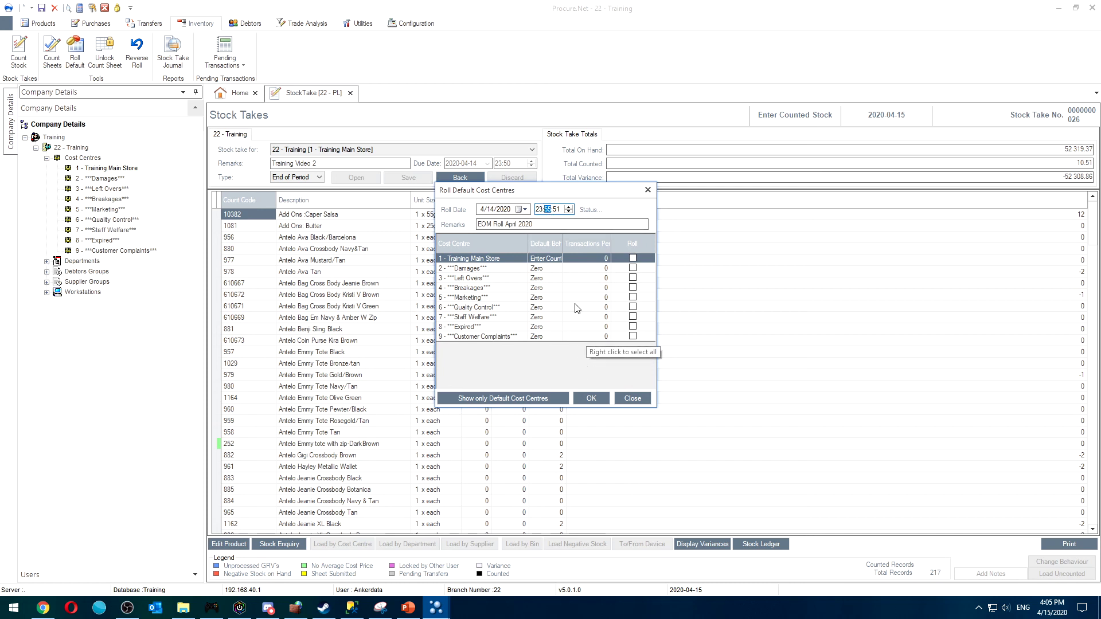
# - Run the roll for the Training Main Store without printing a finalized variance report, and close the stock take
pyautogui.click(633, 258)
pyautogui.click(591, 398)
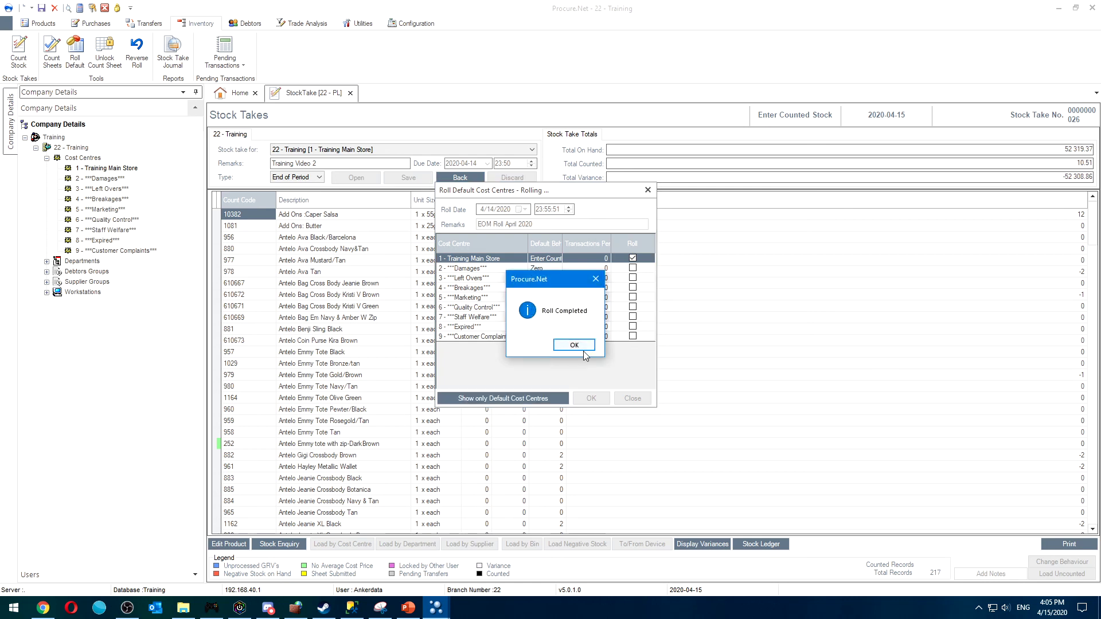
pyautogui.click(584, 346)
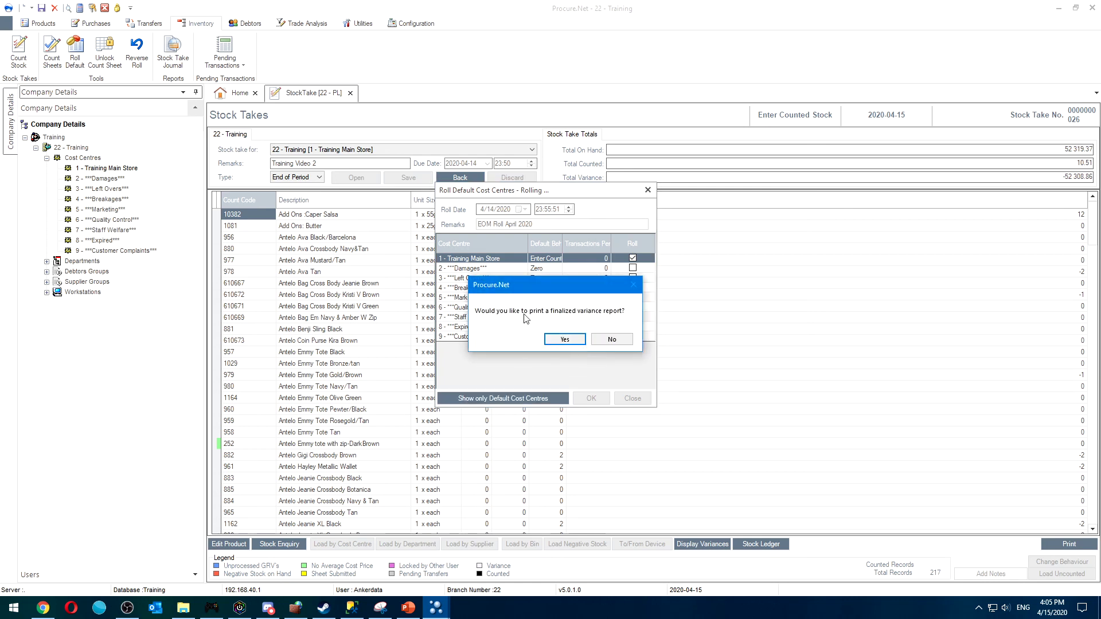
pyautogui.click(611, 340)
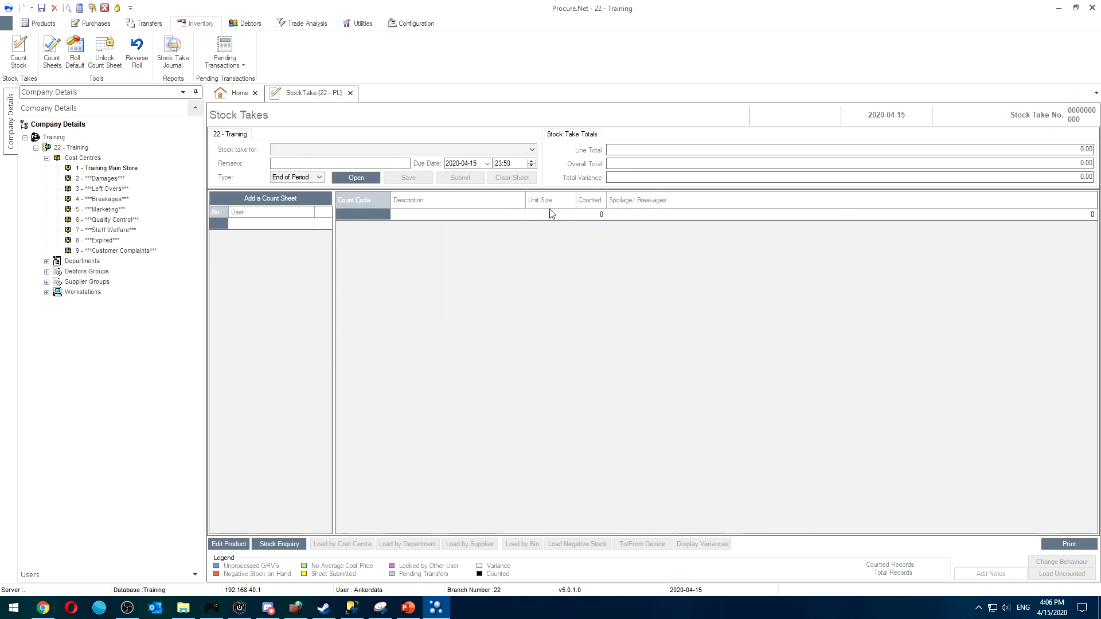
pyautogui.click(350, 93)
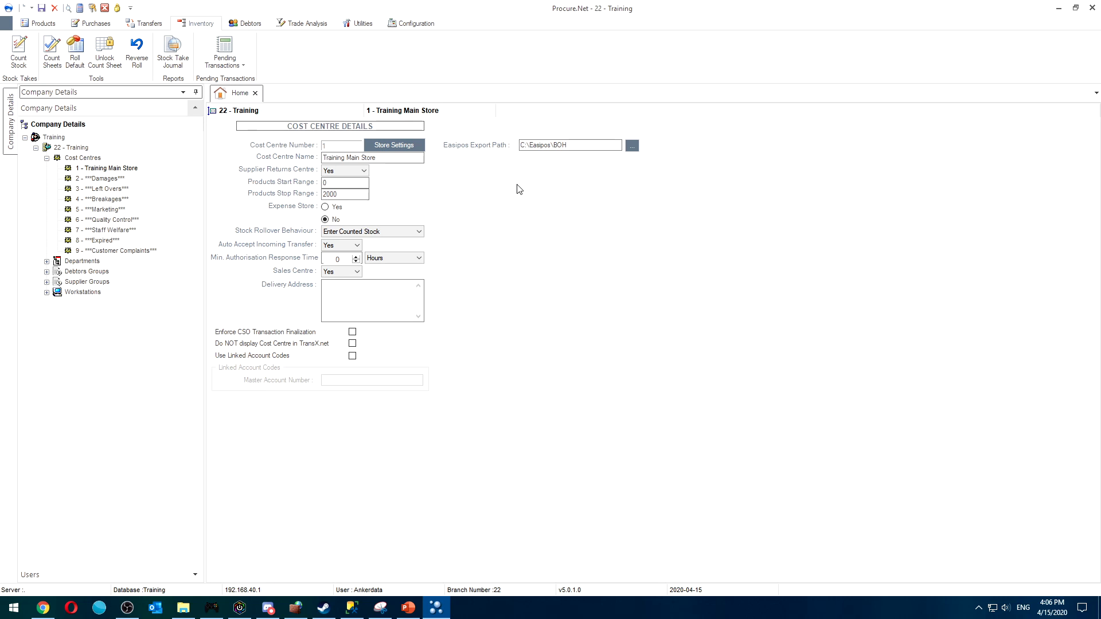
# - Open the Stock Take Journal and set its period from 1 April 2020 to the end of that month
pyautogui.click(182, 62)
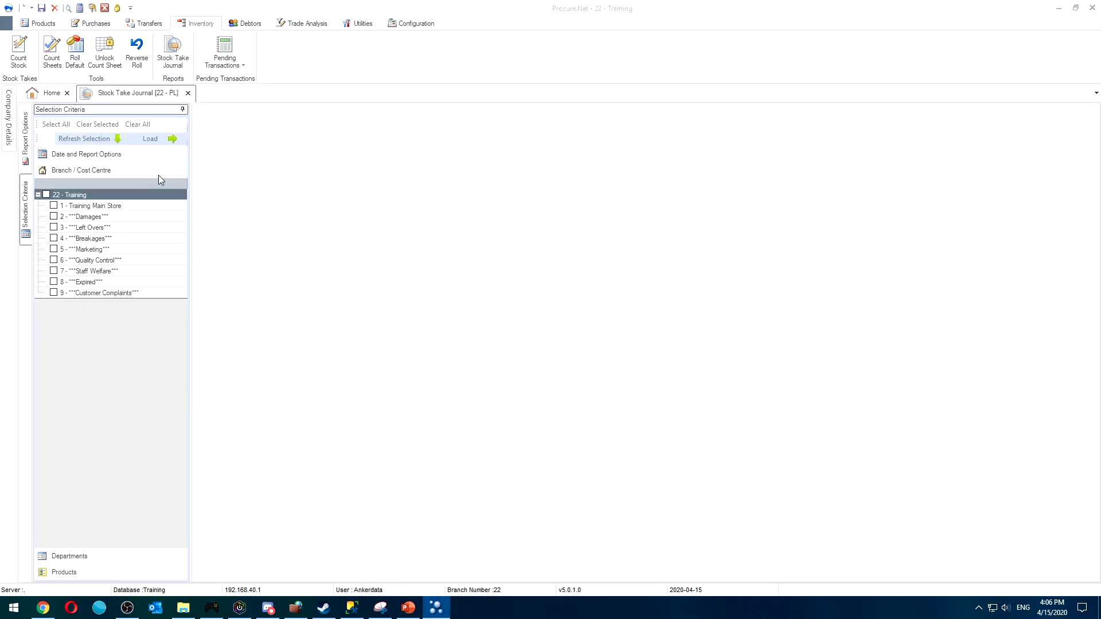
pyautogui.click(86, 154)
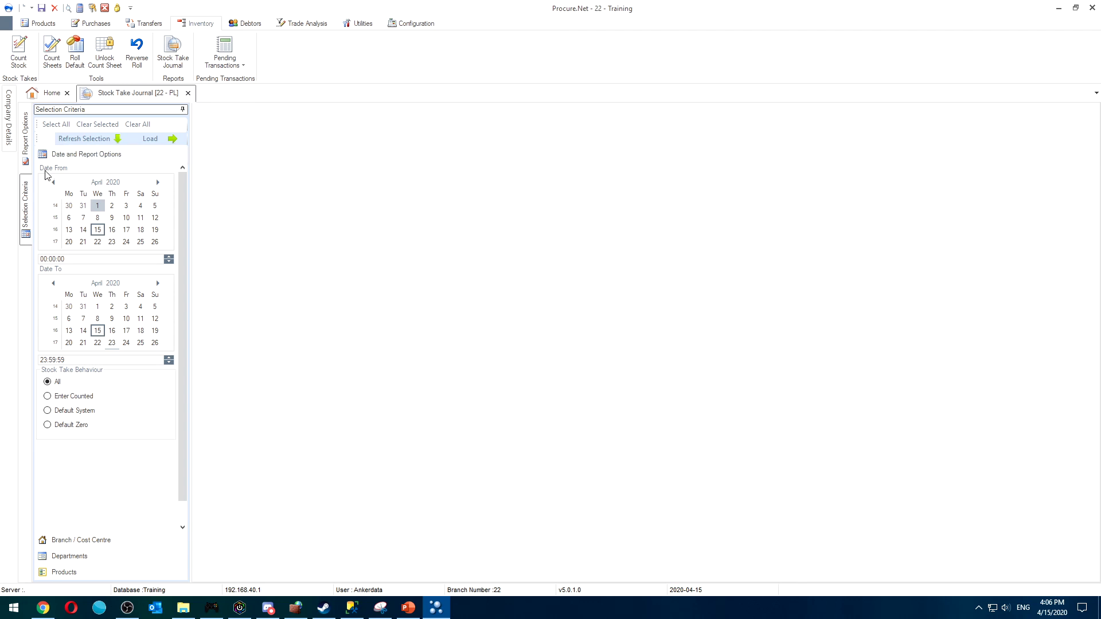
pyautogui.click(96, 208)
pyautogui.click(112, 343)
pyautogui.click(155, 343)
pyautogui.scroll(-1, 146, 332)
pyautogui.scroll(2, 148, 310)
pyautogui.scroll(-2, 96, 320)
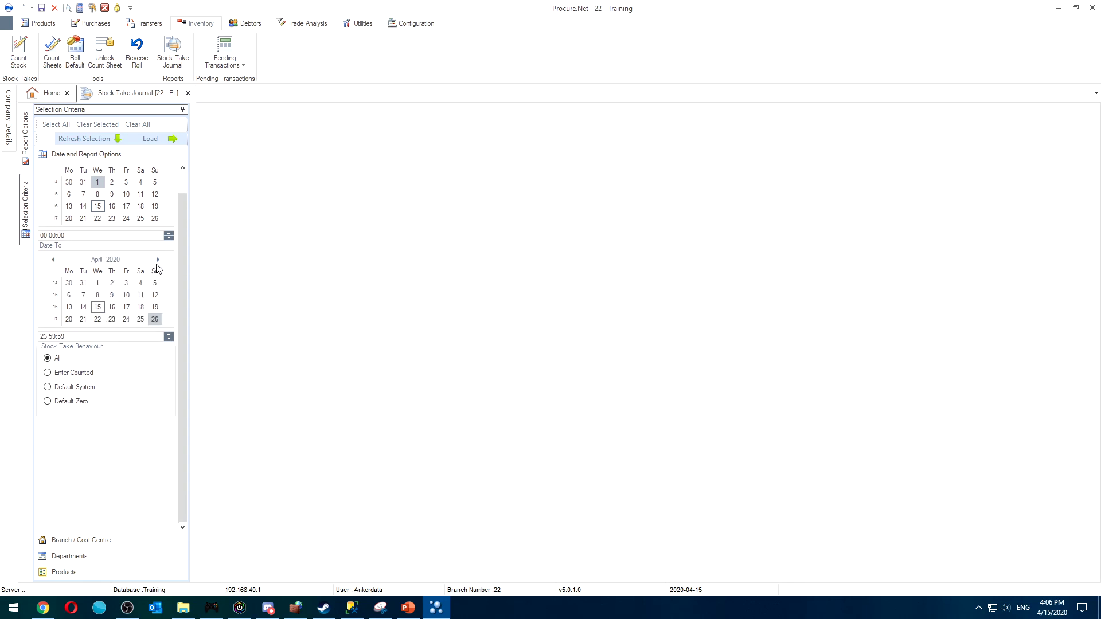
pyautogui.click(156, 262)
pyautogui.click(110, 285)
pyautogui.click(108, 542)
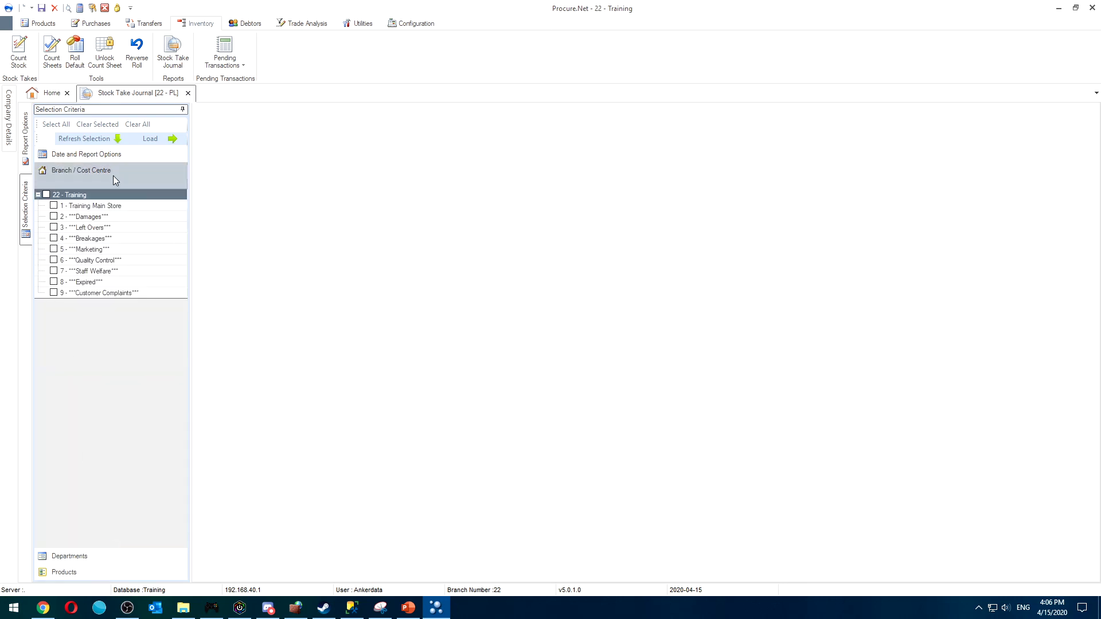
# - Load the journal for the Training Main Store and expand every grouping level down to the individual product lines
pyautogui.click(54, 206)
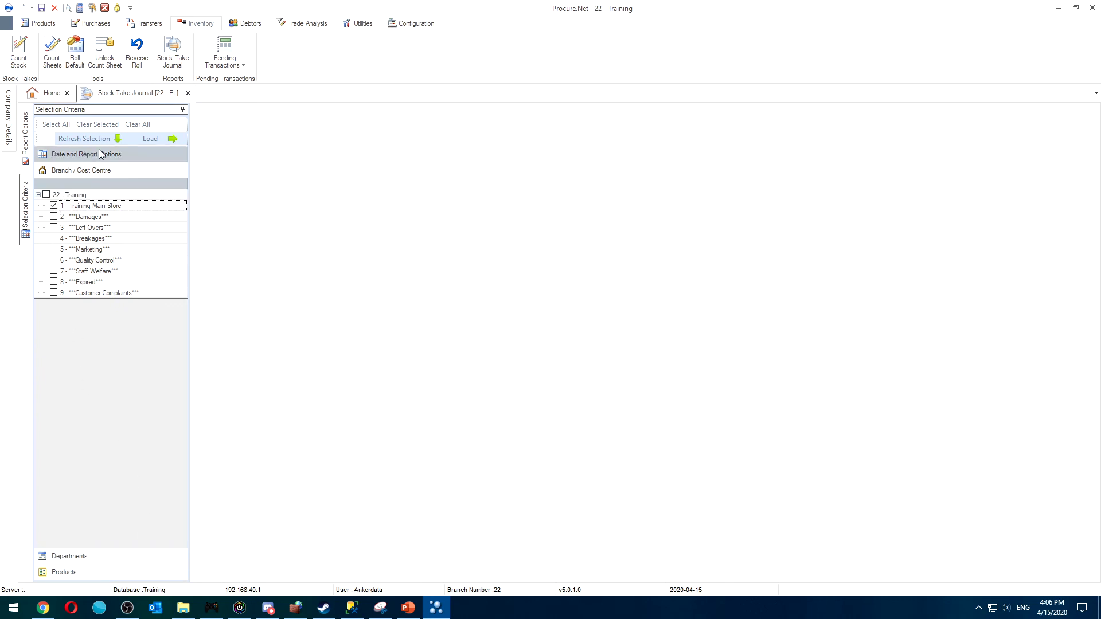
pyautogui.click(171, 140)
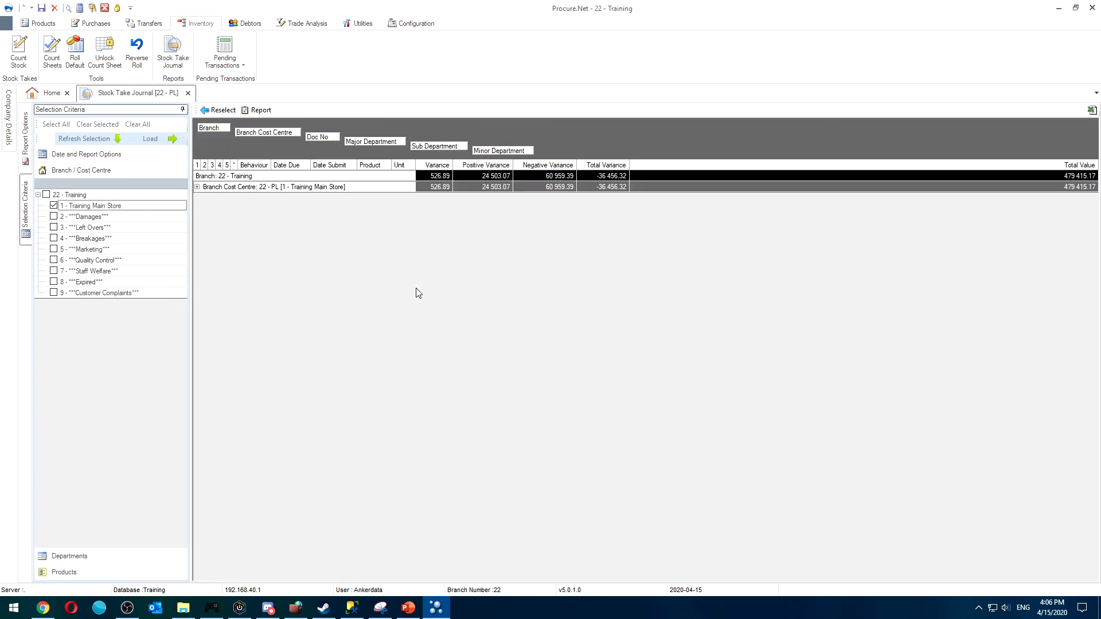
pyautogui.click(200, 188)
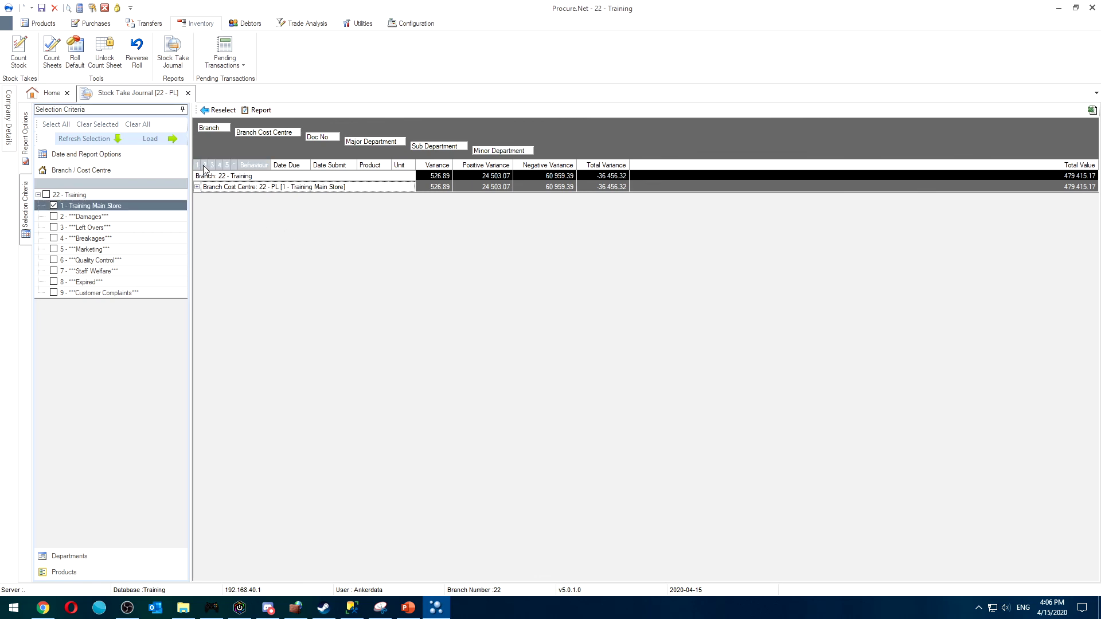
pyautogui.click(205, 165)
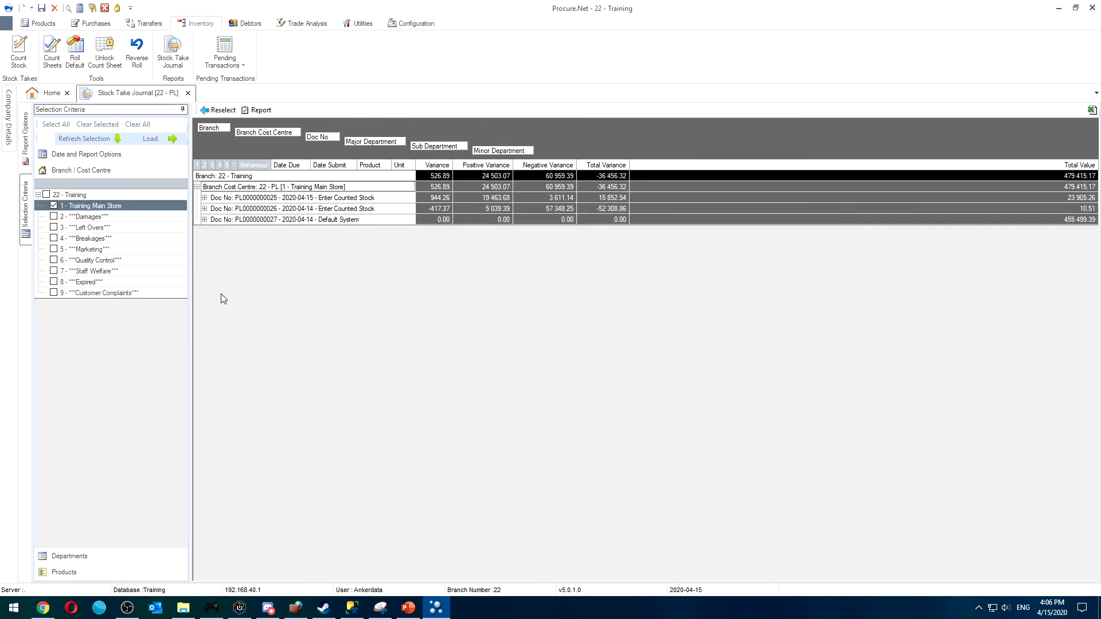
pyautogui.click(212, 165)
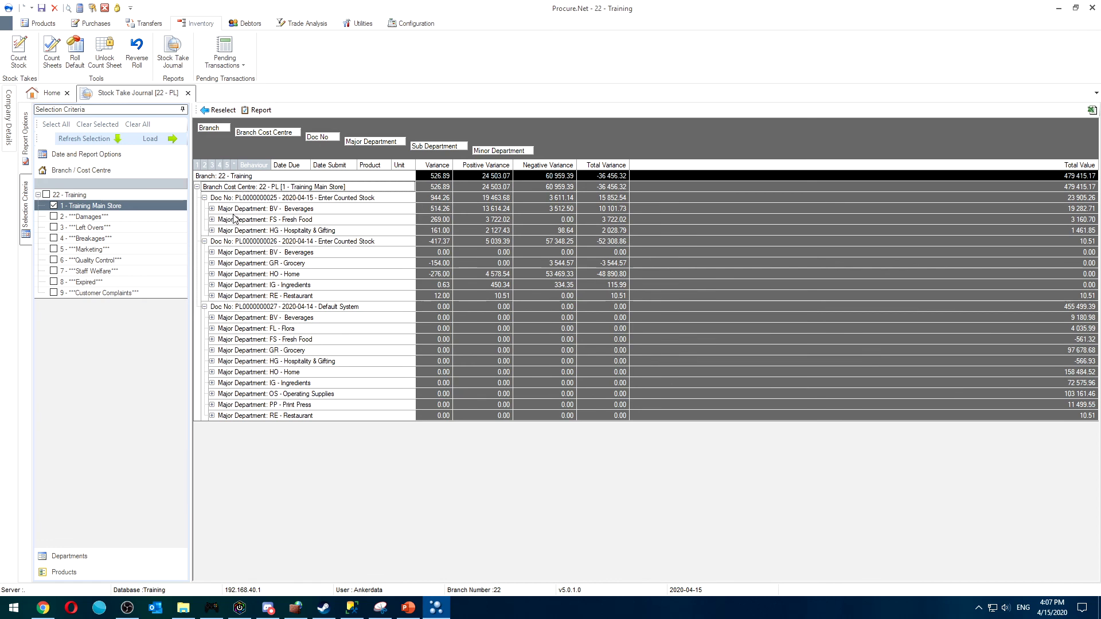
pyautogui.doubleClick(227, 181)
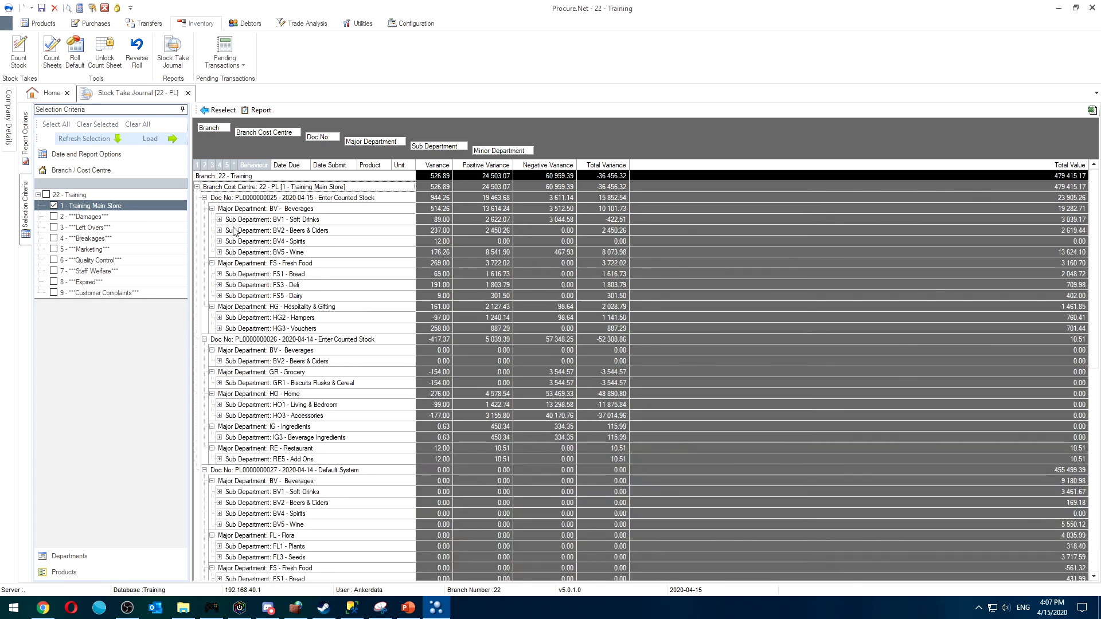
pyautogui.click(227, 166)
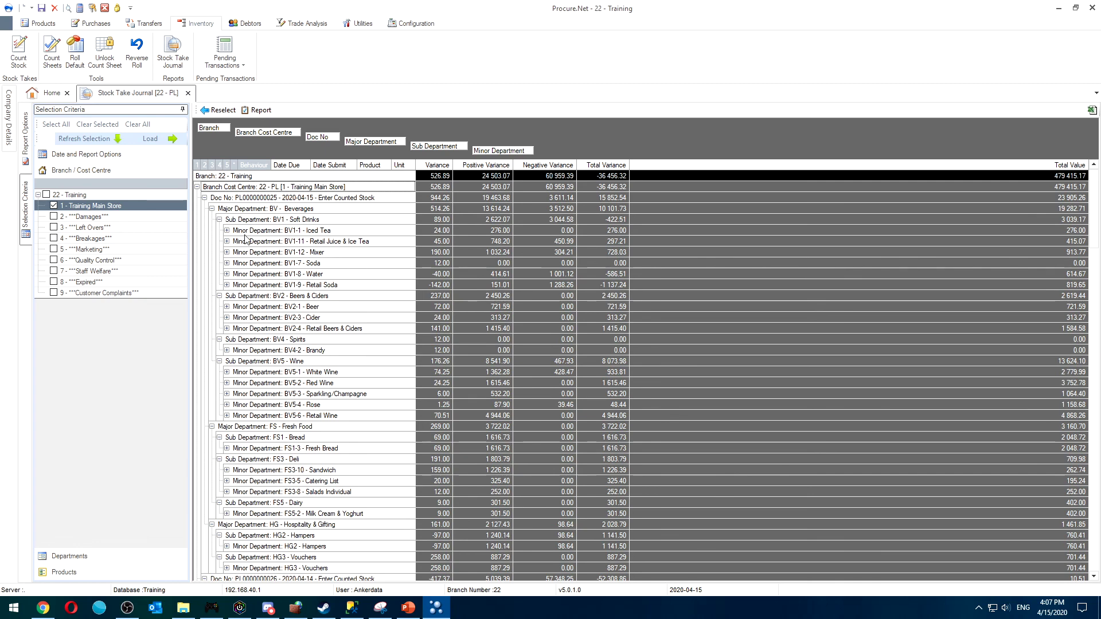
pyautogui.click(233, 165)
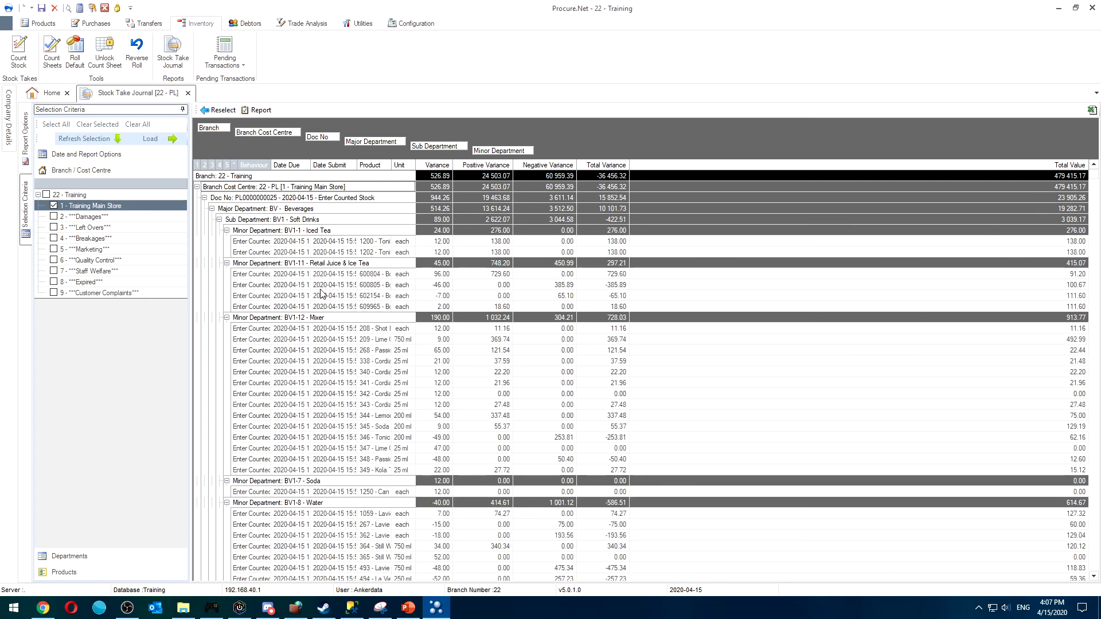
# - Generate the stock take report from the product 209 line under Mixer, showing all variances
pyautogui.click(338, 274)
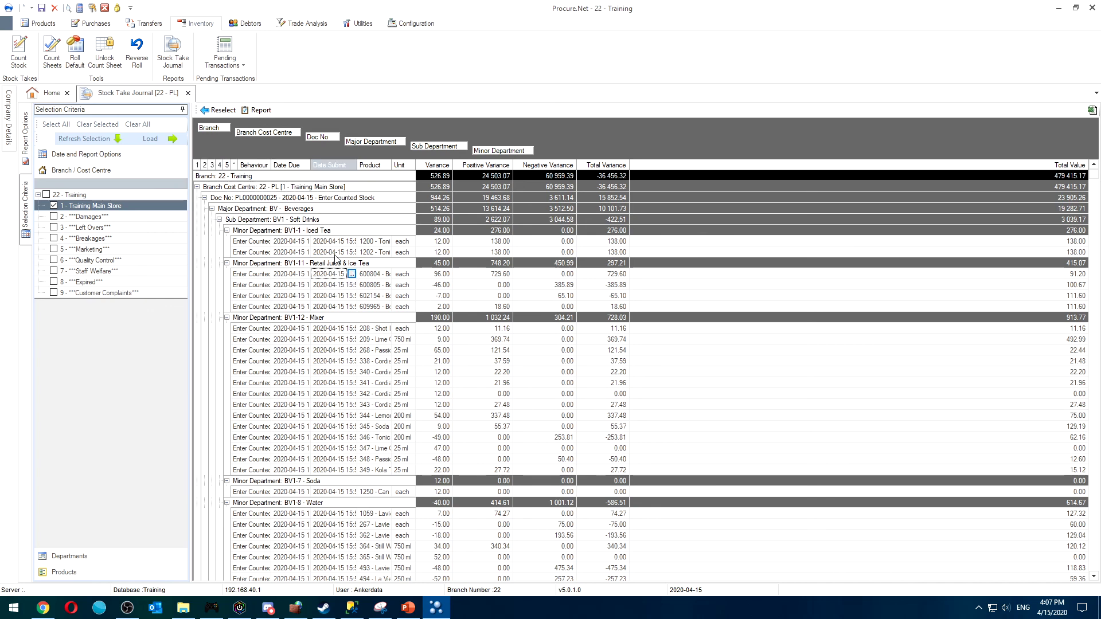
pyautogui.click(338, 285)
pyautogui.click(377, 297)
pyautogui.click(382, 286)
pyautogui.click(382, 274)
pyautogui.click(379, 296)
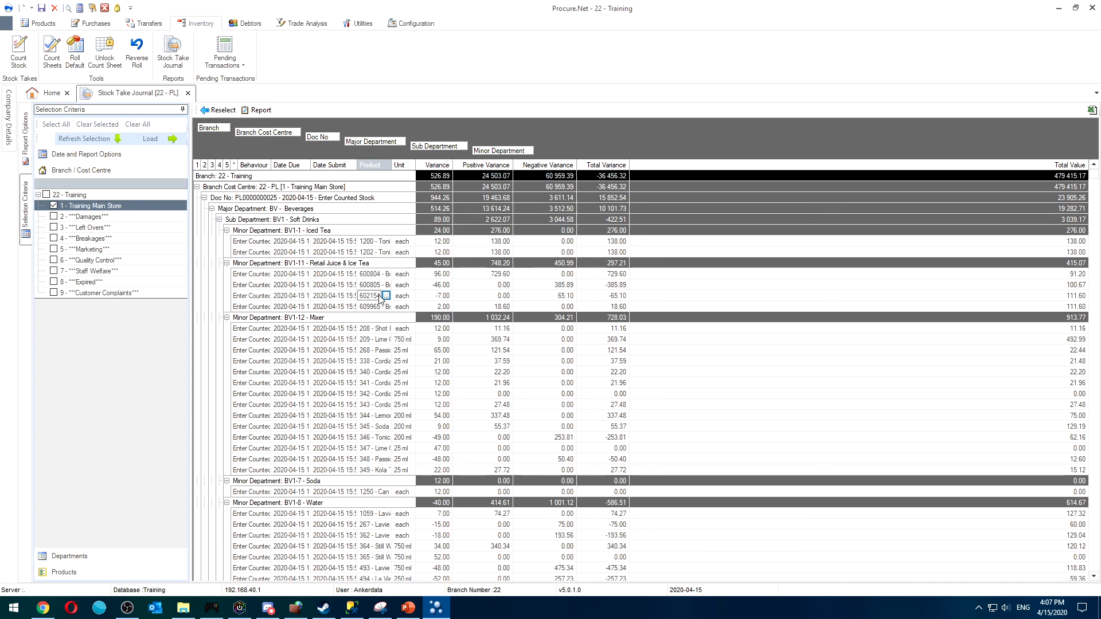
pyautogui.click(382, 318)
pyautogui.click(373, 340)
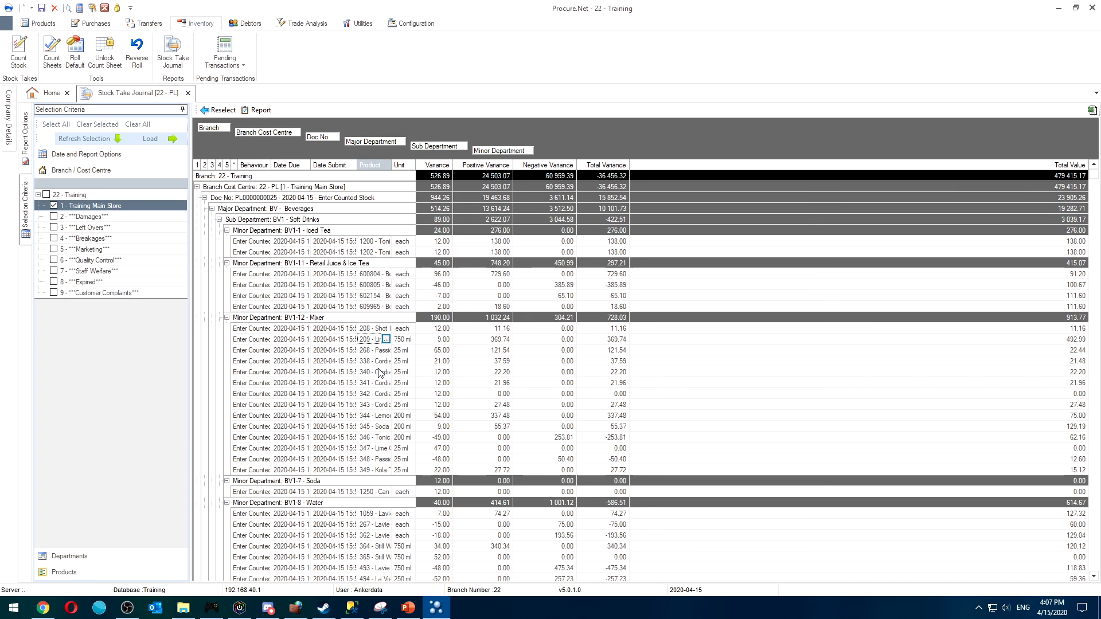
pyautogui.click(386, 340)
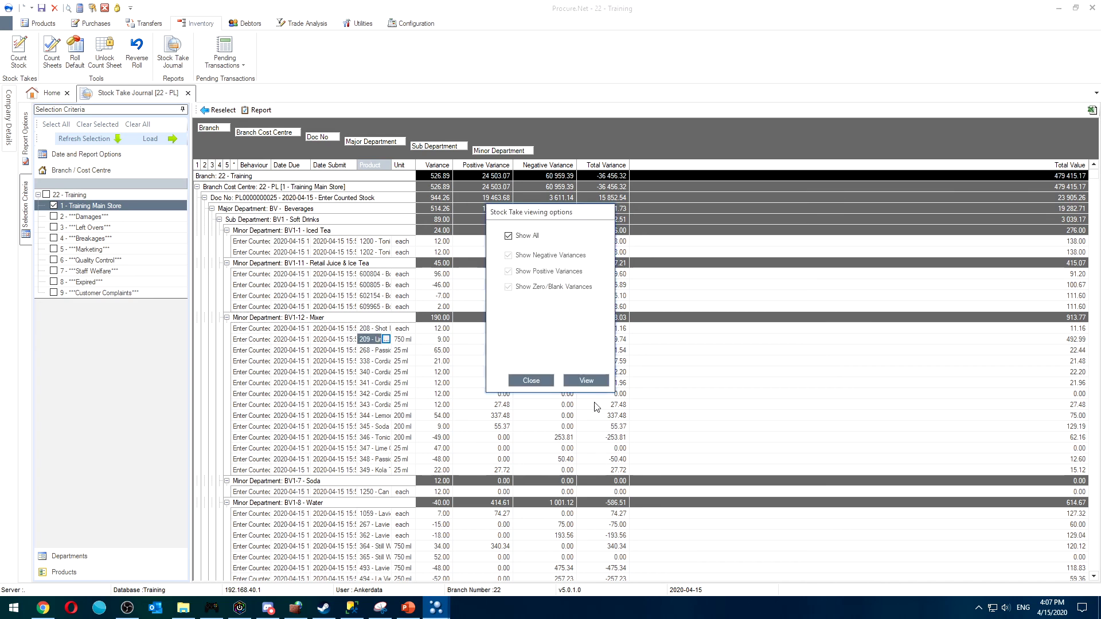
pyautogui.click(585, 381)
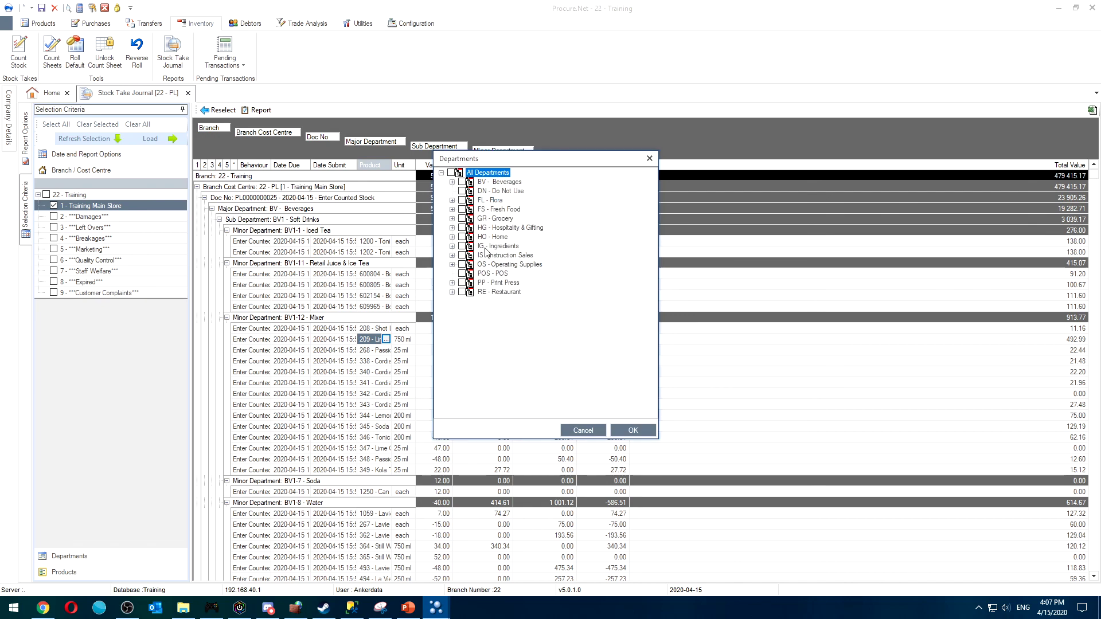
pyautogui.click(629, 431)
pyautogui.click(633, 431)
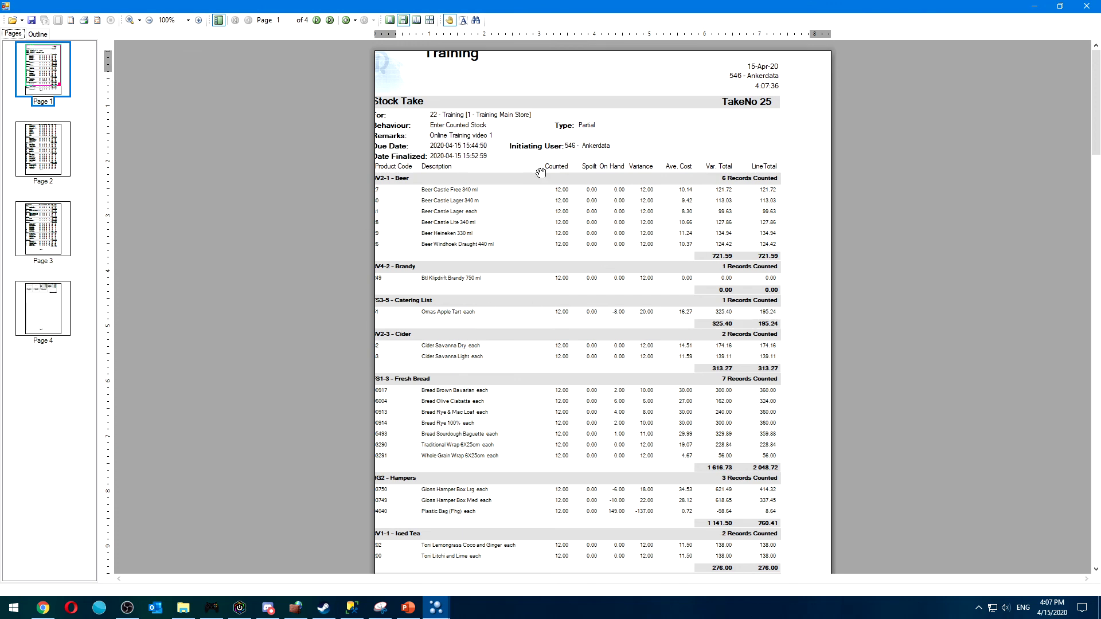
# - Look through the stock take report to its closing totals, and close both the report and the Stock Take Journal
pyautogui.scroll(-3, 736, 320)
pyautogui.scroll(-20, 735, 320)
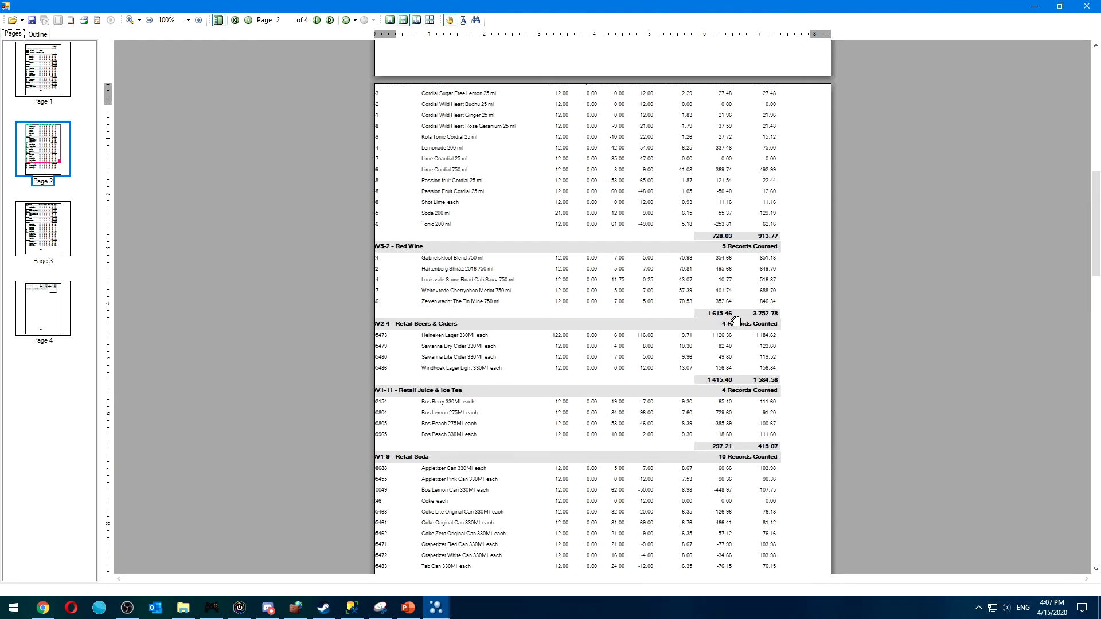
pyautogui.scroll(6, 735, 321)
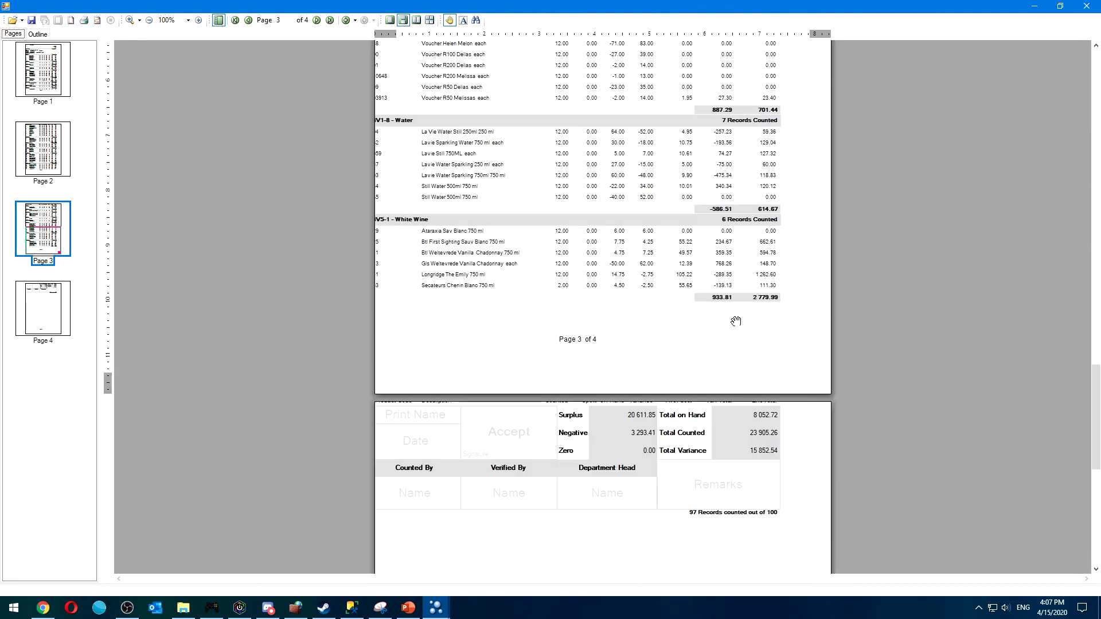
pyautogui.click(1089, 10)
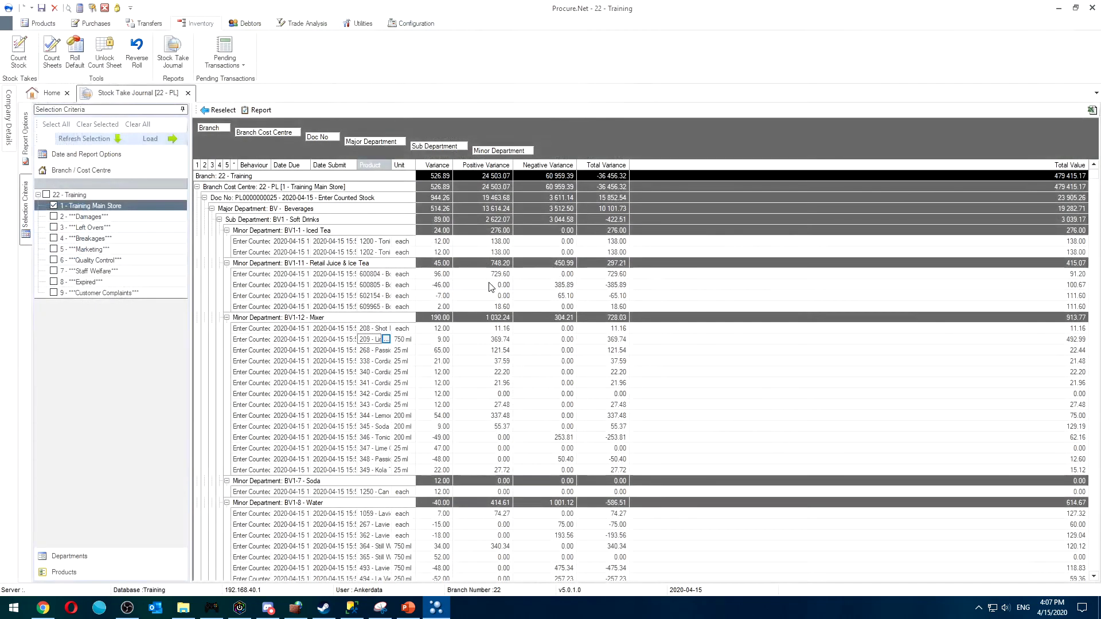
pyautogui.click(188, 94)
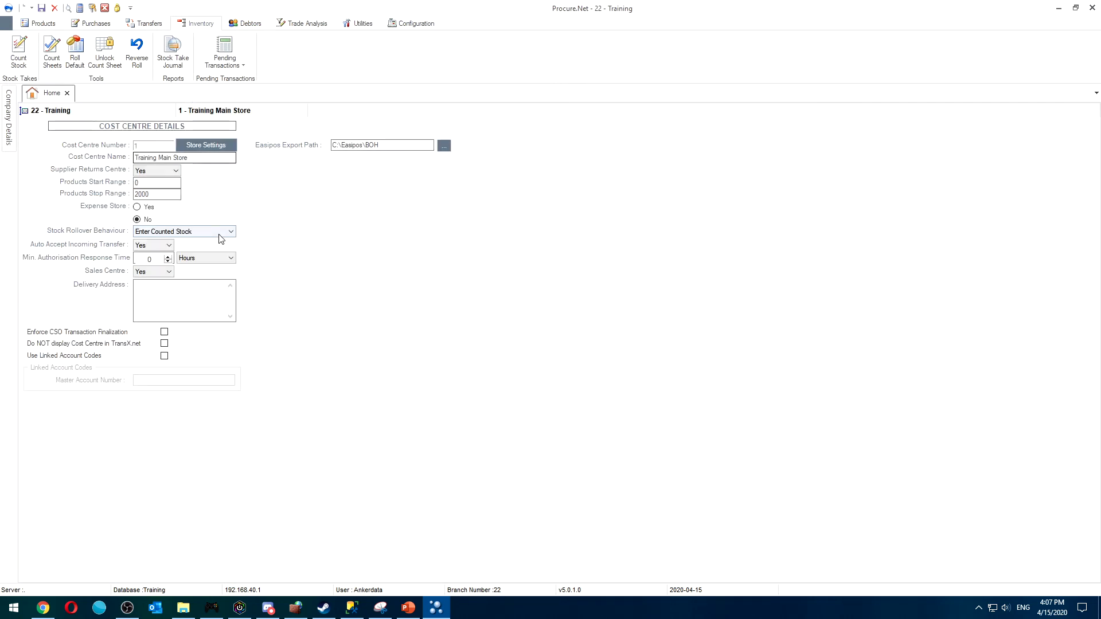
# - Keep the company details tree pinned open and check the stock rollover behaviour of the cost centres from Damages through Staff Welfare
pyautogui.moveTo(9, 118)
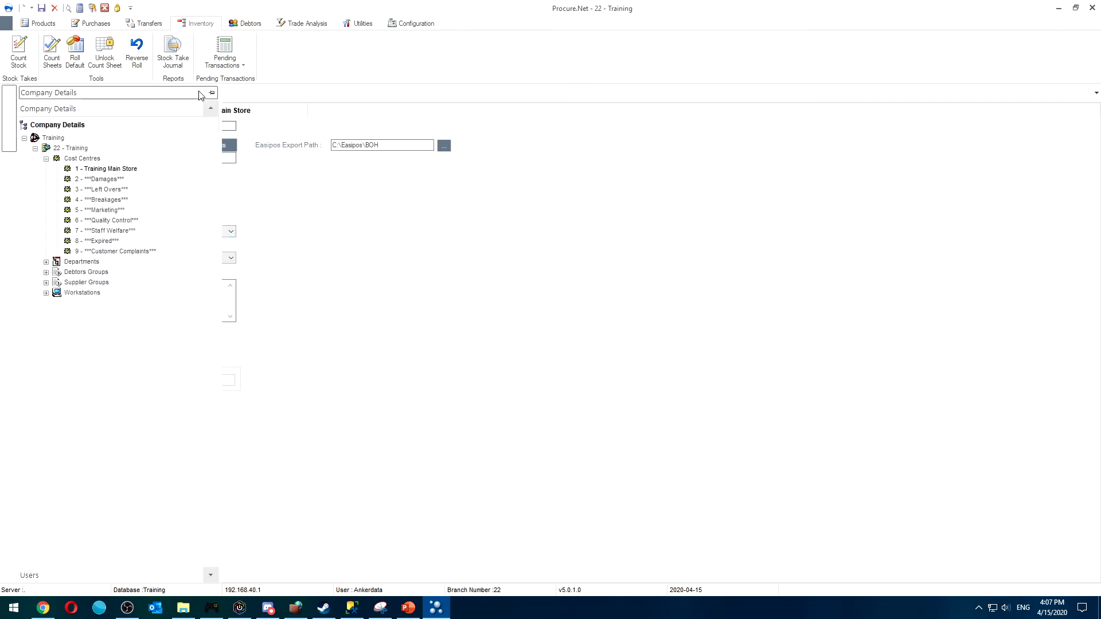
pyautogui.click(208, 92)
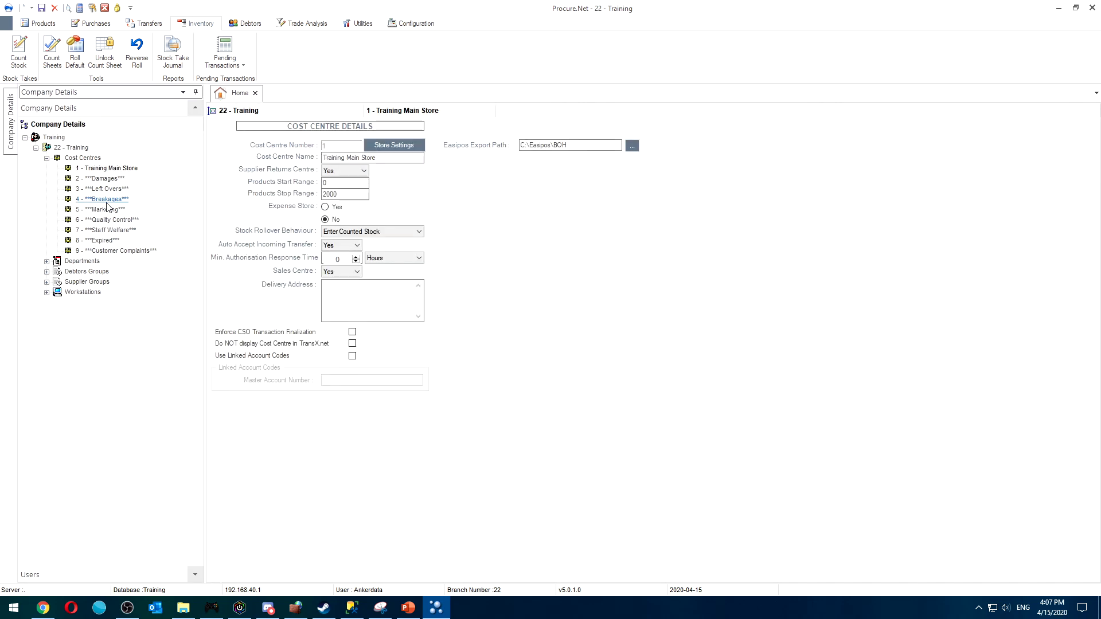
pyautogui.click(97, 178)
pyautogui.click(94, 190)
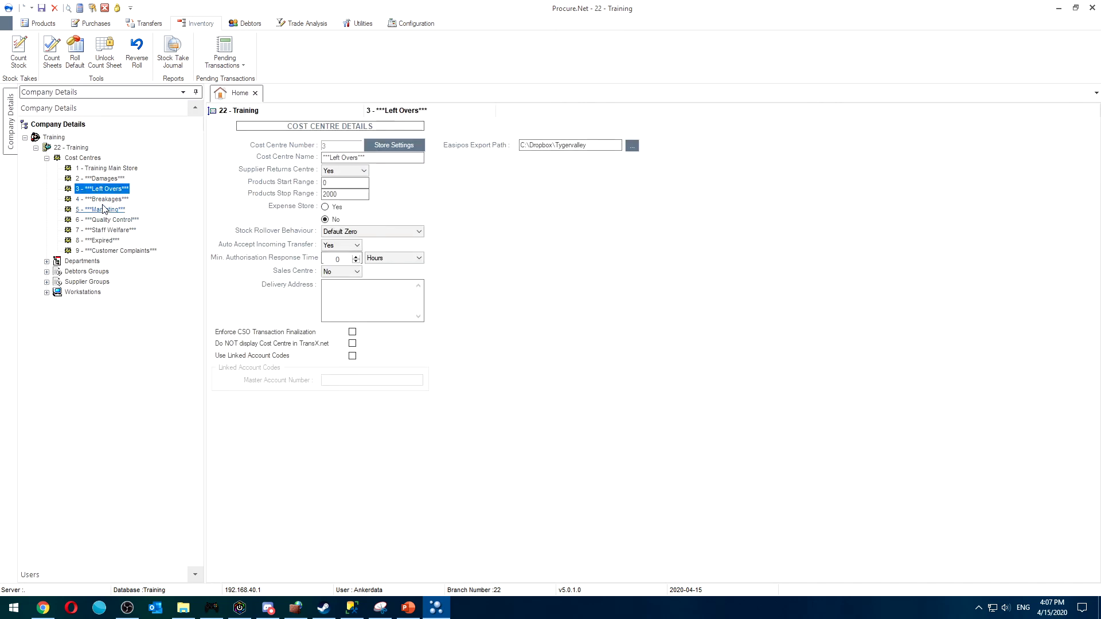
pyautogui.click(97, 200)
pyautogui.click(101, 210)
pyautogui.click(104, 221)
pyautogui.press('Down')
pyautogui.press('Down')
pyautogui.press('Down')
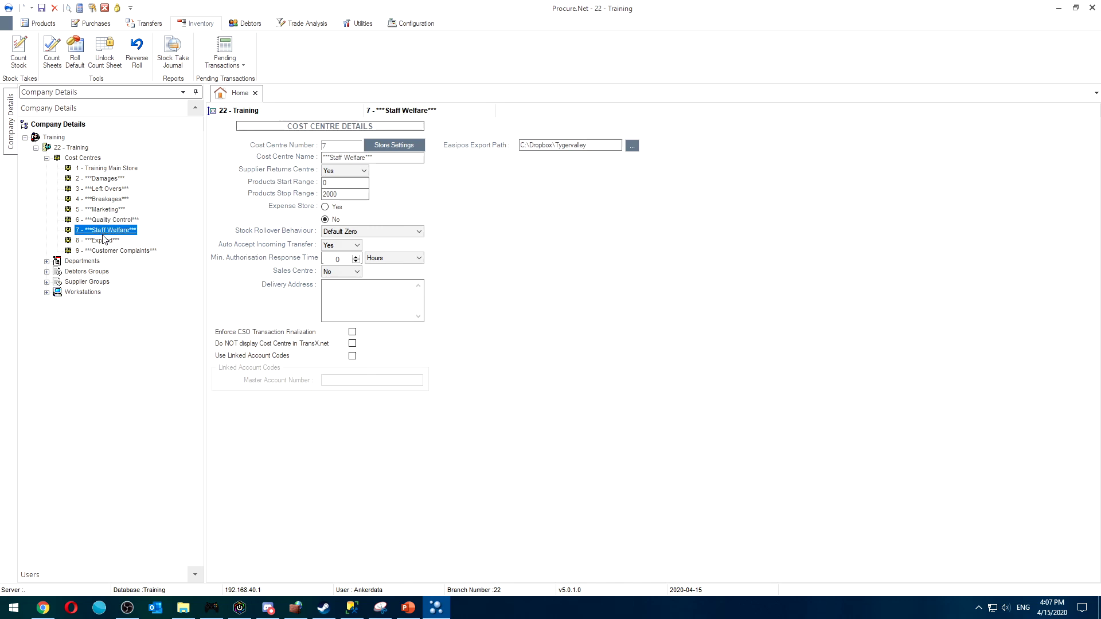
pyautogui.press('Up')
pyautogui.press('Up')
pyautogui.press('Up')
pyautogui.press('Up')
pyautogui.press('Up')
pyautogui.press('Up')
pyautogui.press('Up')
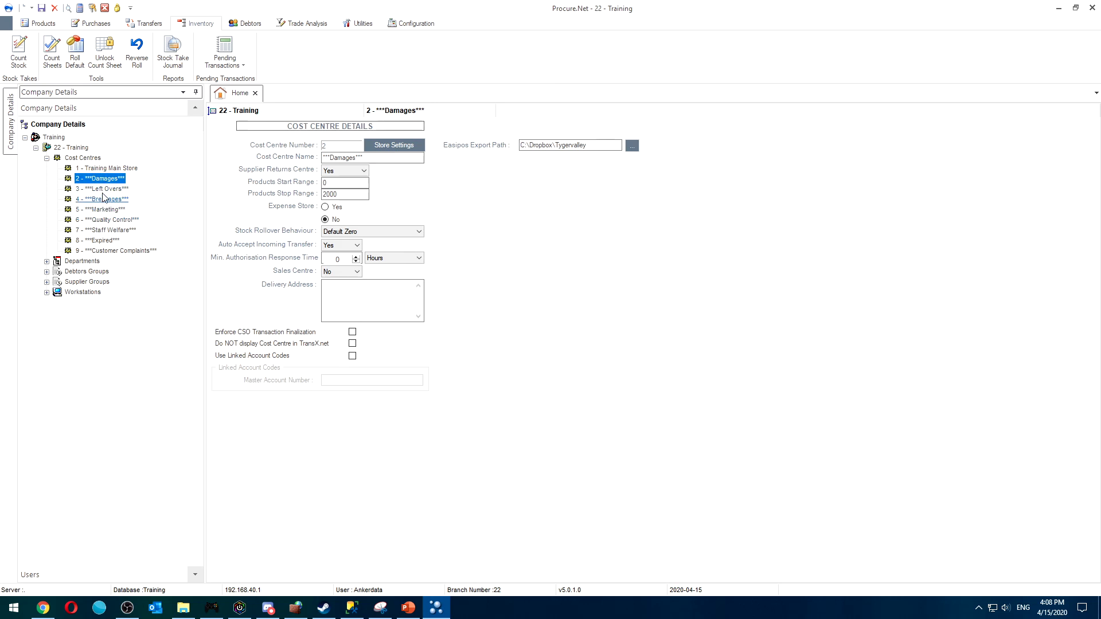
pyautogui.press('Down')
pyautogui.press('Down')
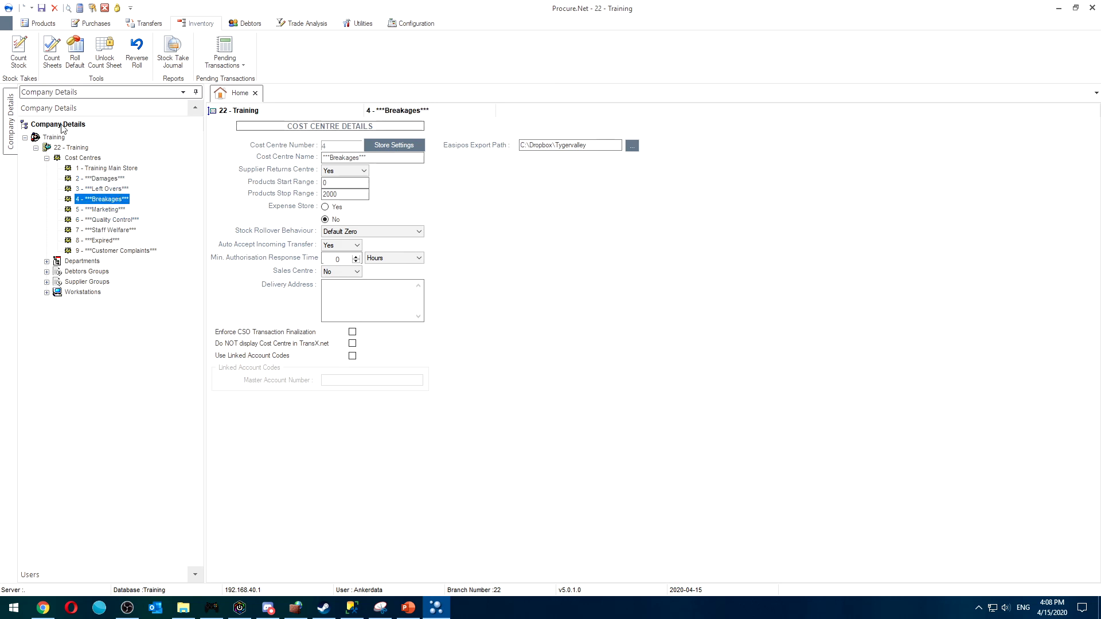
# - Set up a default roll for the Breakages cost centre dated 4/15/2020 with the remark "Breakages Roll April 2020", and try to run it
pyautogui.click(75, 66)
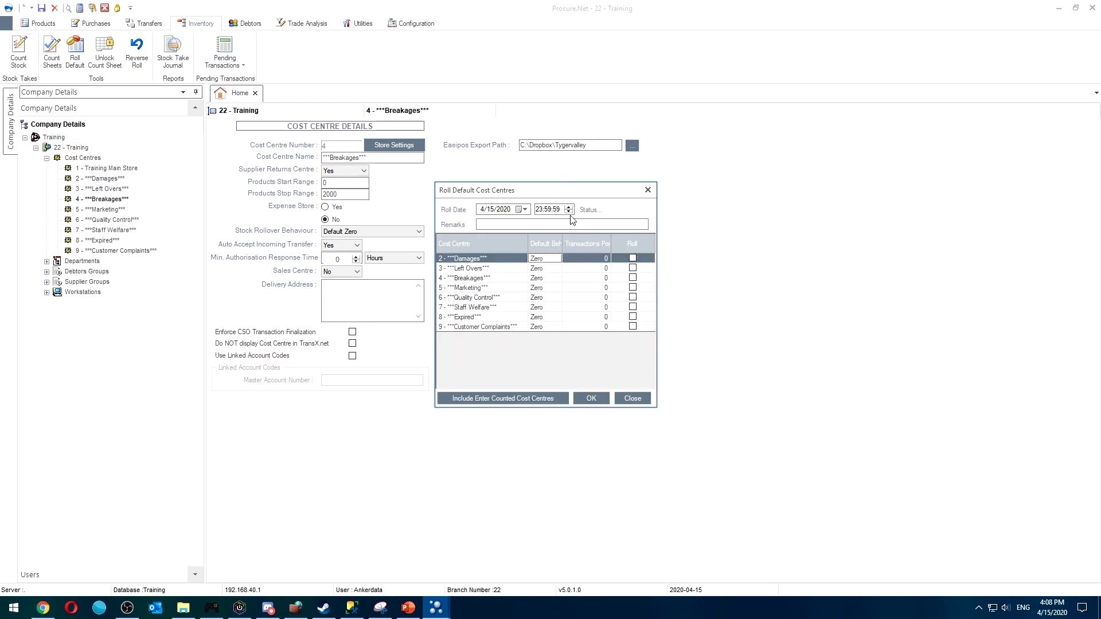
pyautogui.click(537, 226)
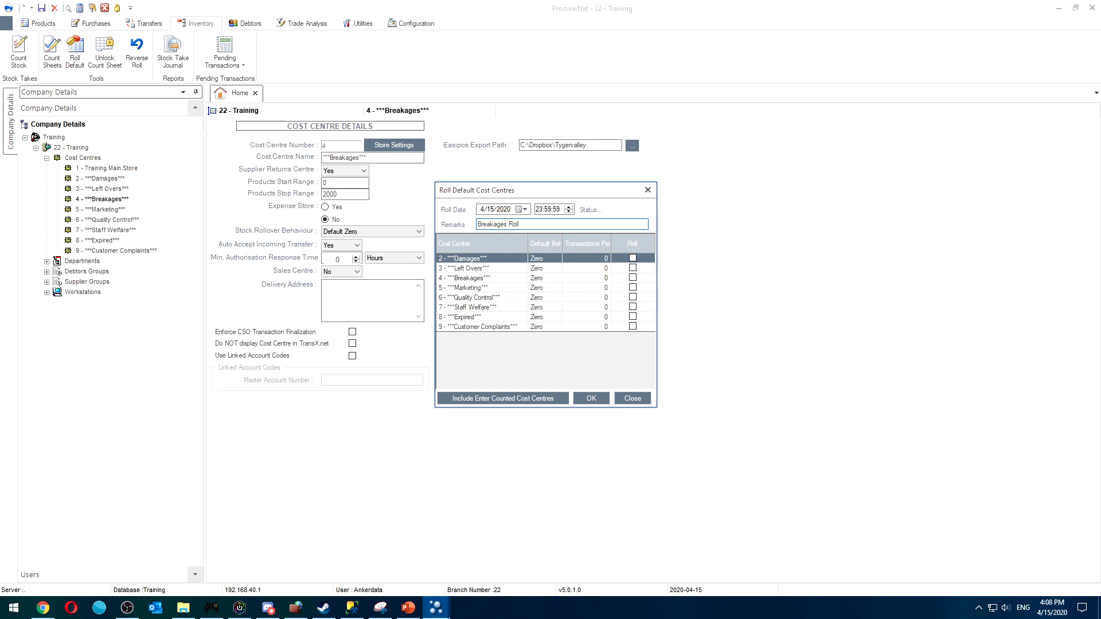
pyautogui.click(526, 210)
pyautogui.click(539, 263)
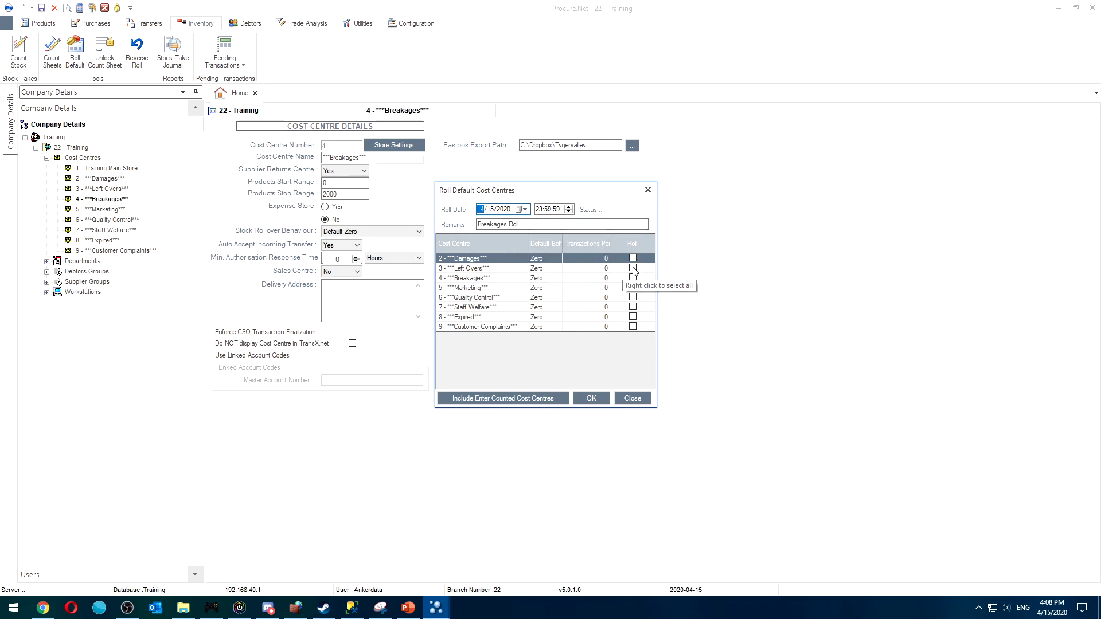
pyautogui.click(633, 278)
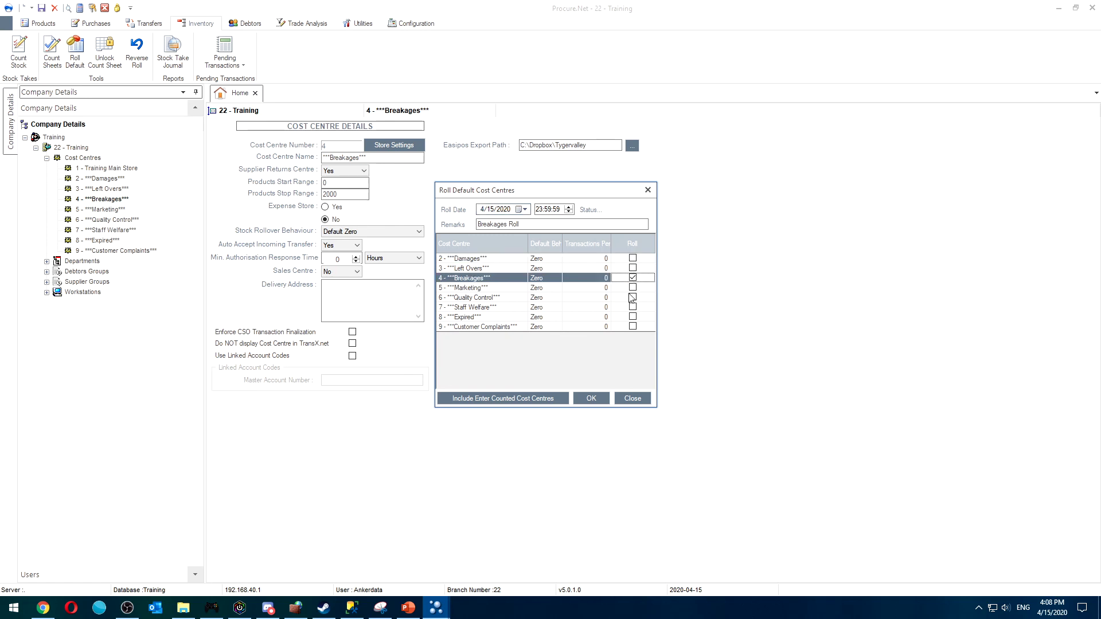
pyautogui.click(531, 224)
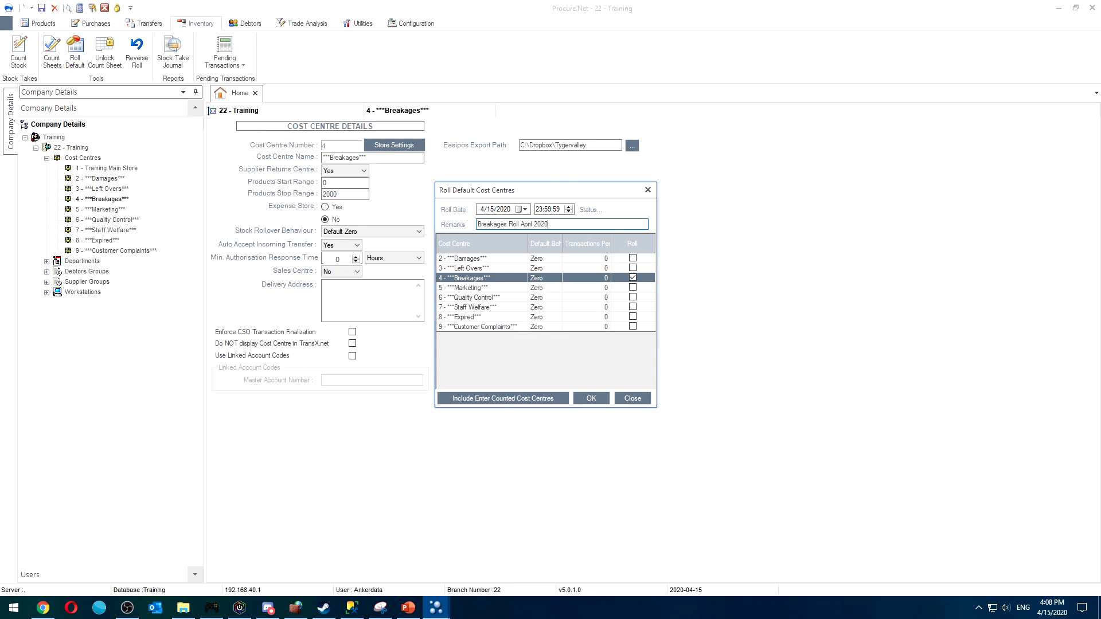
pyautogui.write('April 2020')
pyautogui.click(606, 401)
pyautogui.click(623, 344)
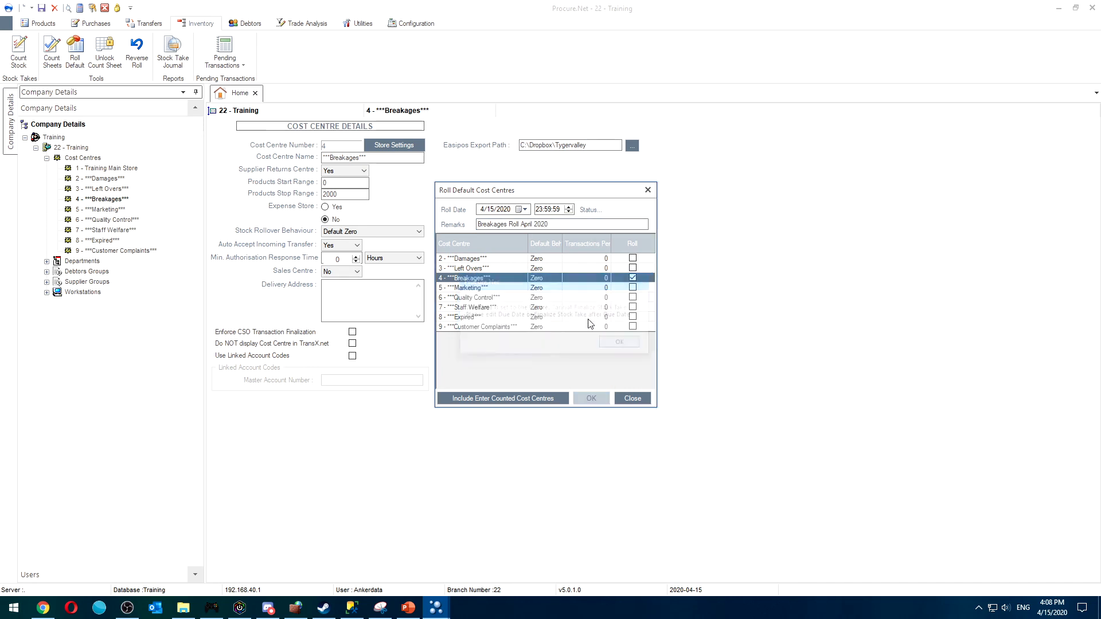
# - Set the roll date to 4/14/2020, roll the Breakages cost centre, and decline printing the finalized variance report
pyautogui.click(523, 209)
pyautogui.click(522, 264)
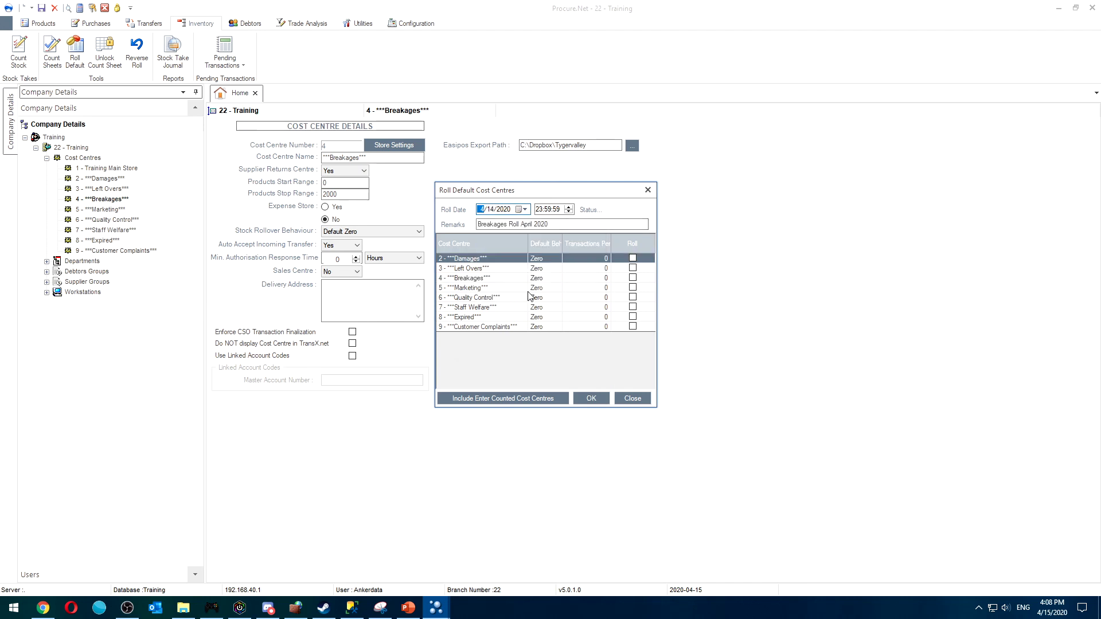
pyautogui.click(633, 277)
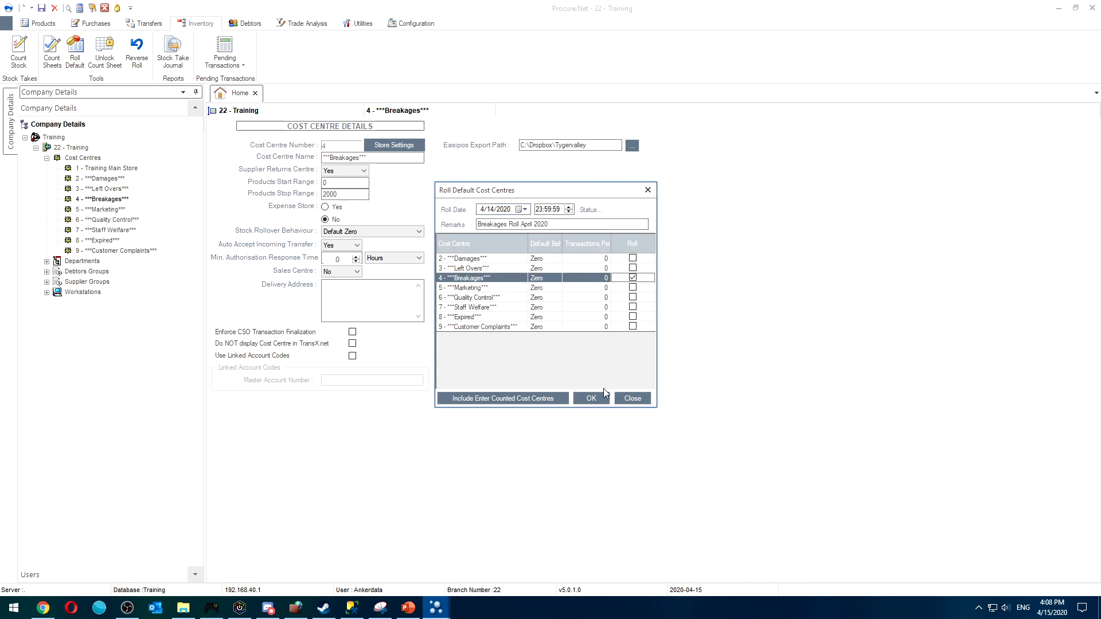
pyautogui.click(591, 398)
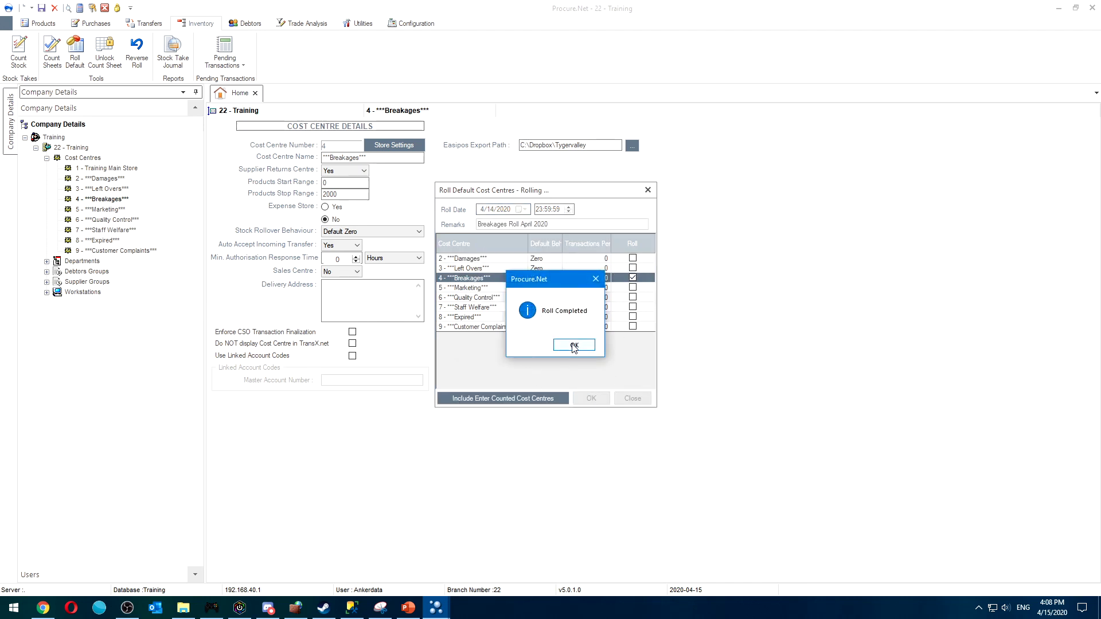
pyautogui.click(574, 346)
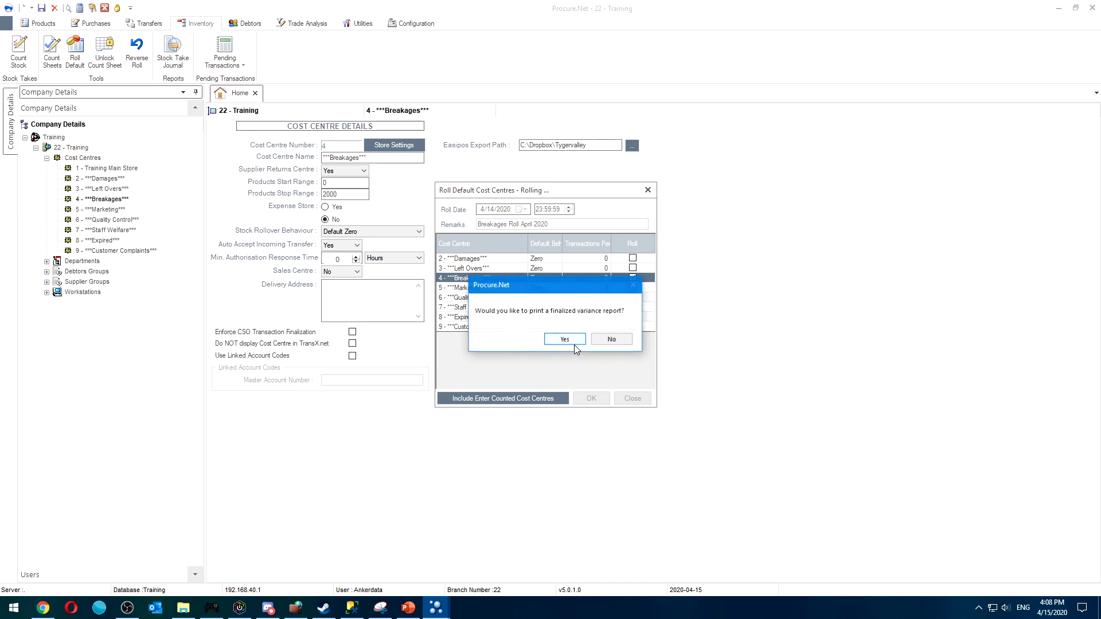
pyautogui.click(606, 341)
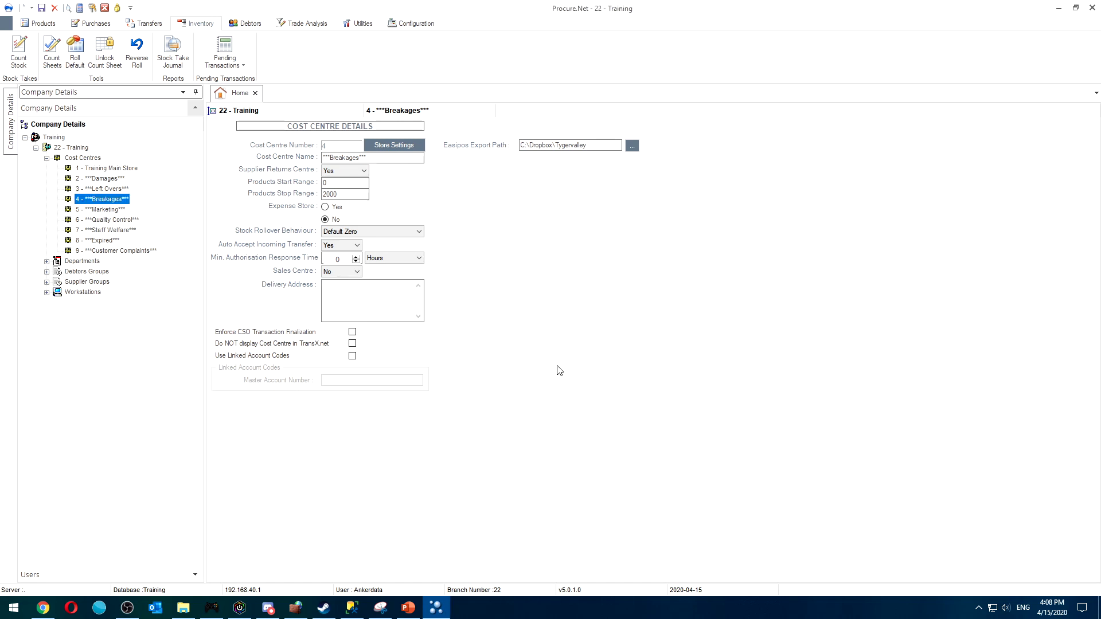
# - Review the cost centre details of Left Overs, Damages, Breakages and Marketing, ending on Breakages
pyautogui.click(110, 189)
pyautogui.click(109, 179)
pyautogui.click(109, 199)
pyautogui.press('Up')
pyautogui.press('Down')
pyautogui.press('Down')
pyautogui.press('Up')
pyautogui.press('Down')
pyautogui.press('Up')
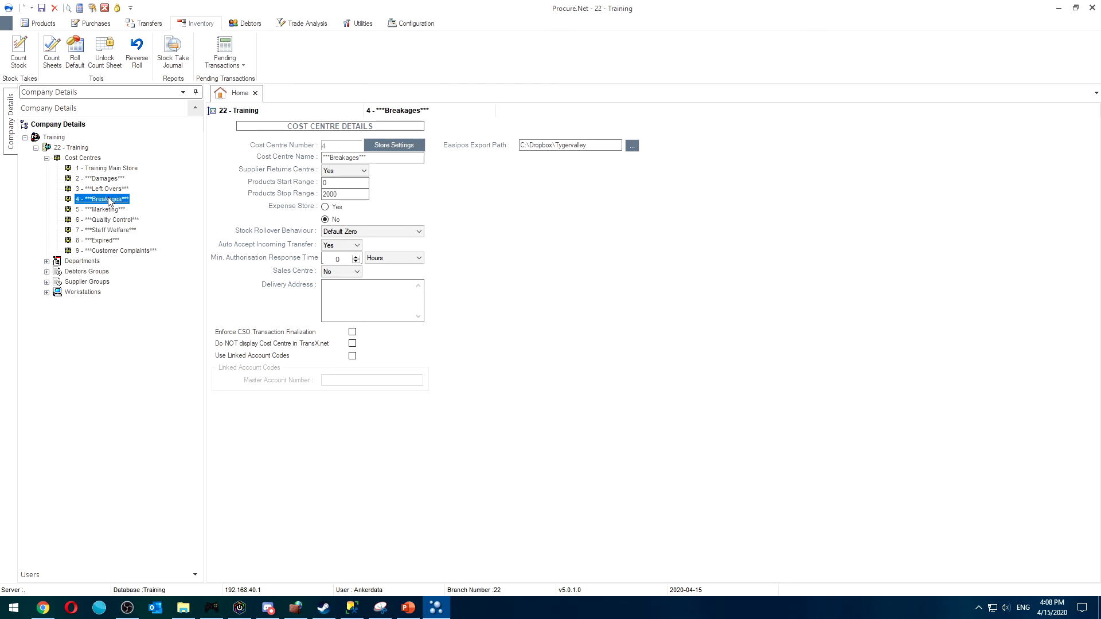